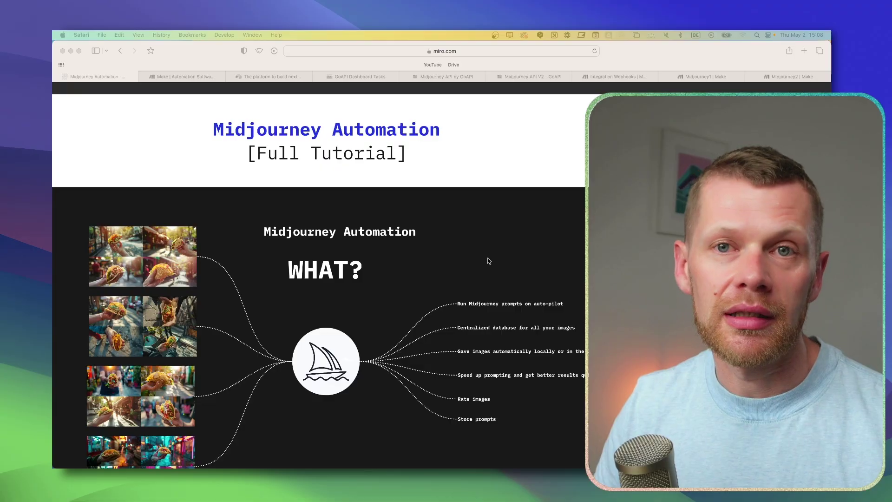
Step: Pan the Miro board over the automation benefits list and the WHAT? frame with its image grids
scroll(477, 266, "up", 1)
left_click_drag(477, 266, 435, 236)
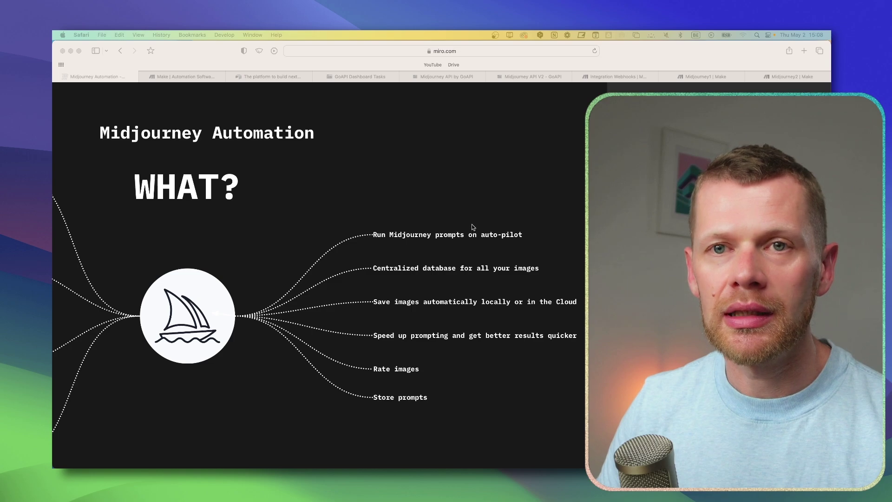
scroll(473, 227, "down", 2)
scroll(452, 216, "up", 2)
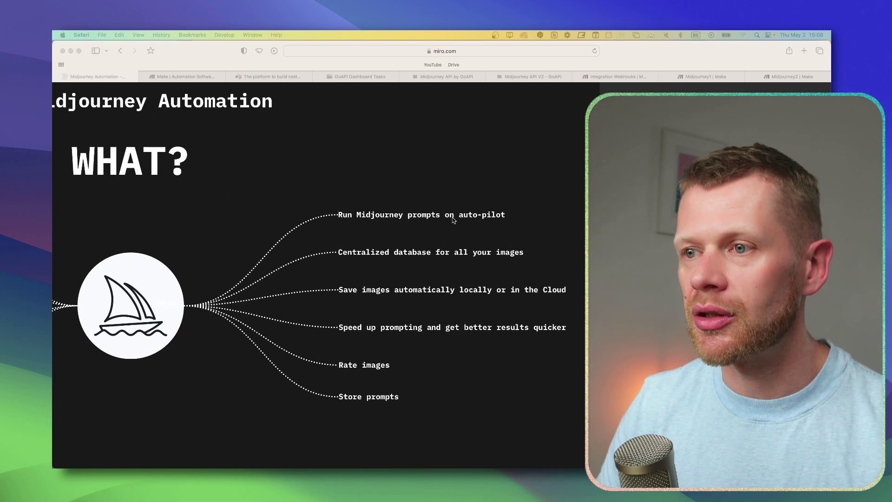
scroll(453, 217, "up", 2)
scroll(450, 225, "down", 1)
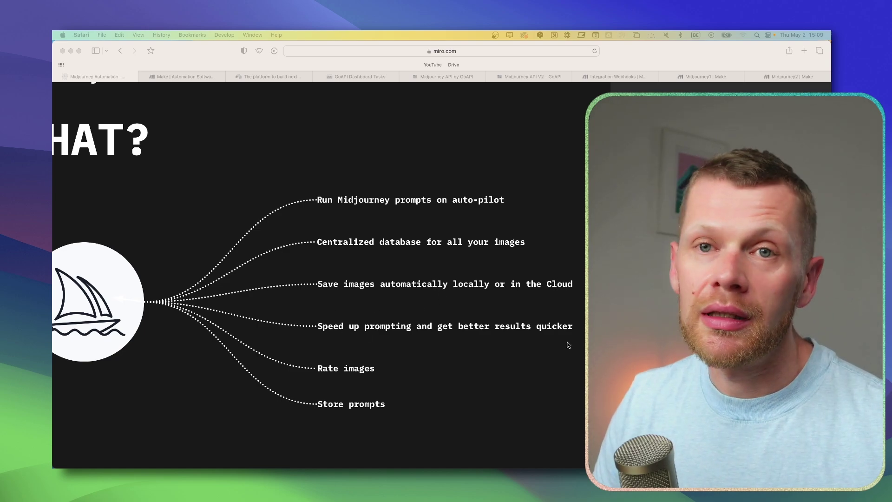
scroll(373, 338, "up", 2)
scroll(381, 306, "down", 3)
scroll(377, 275, "up", 1)
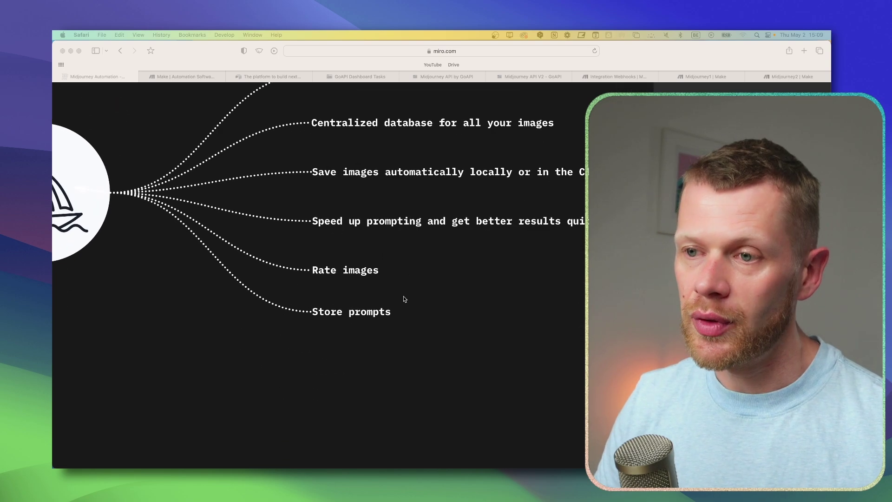
scroll(391, 300, "down", 3)
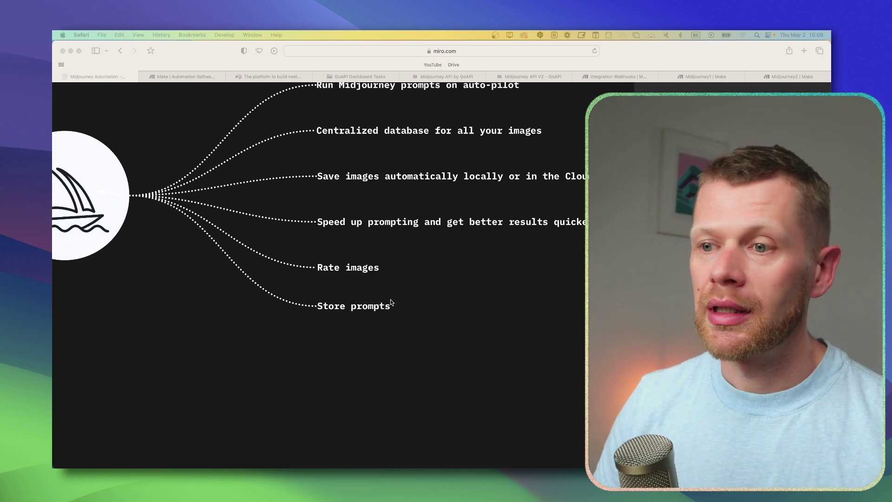
left_click_drag(398, 268, 524, 286)
scroll(523, 285, "down", 3)
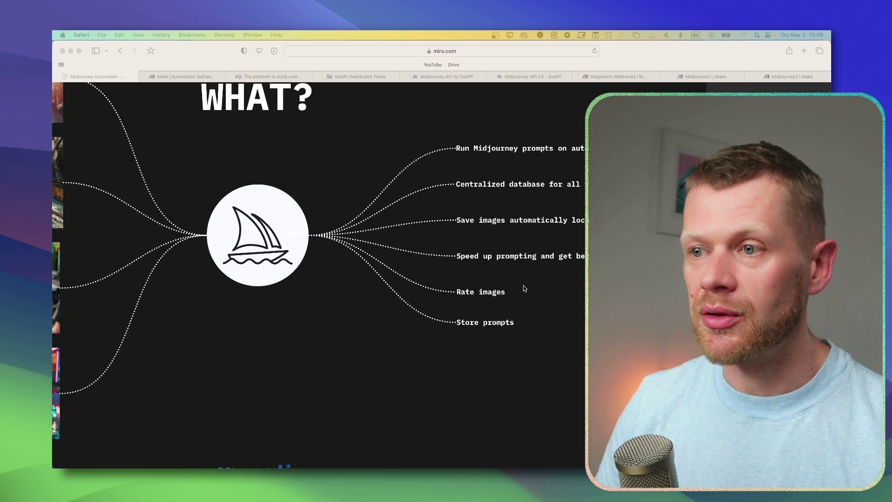
left_click_drag(403, 324, 412, 298)
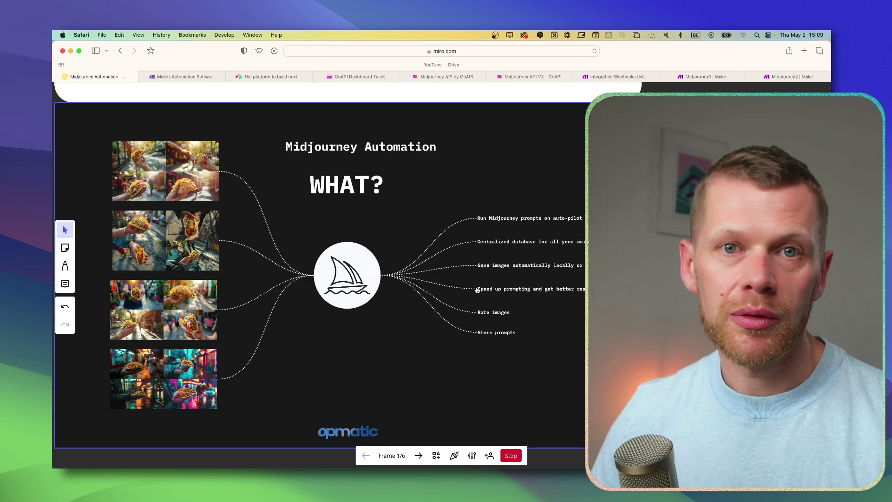
Step: Zoom and scroll around the Step 1: Generating flow from Make.com through GoAPI to Midjourney
scroll(313, 321, "down", 1)
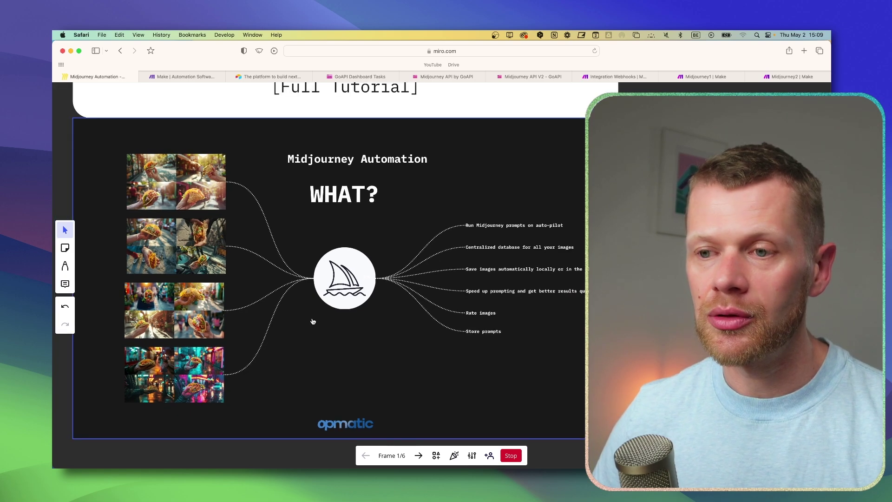
scroll(418, 325, "down", 2)
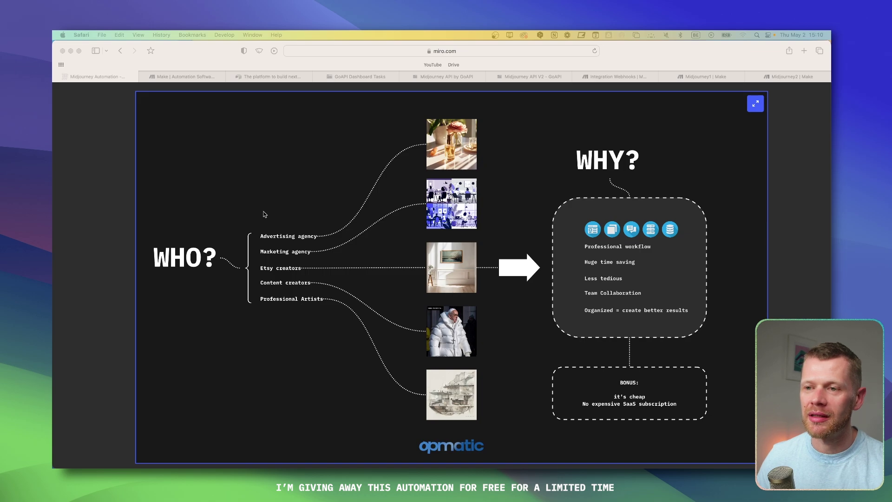
scroll(267, 228, "up", 2)
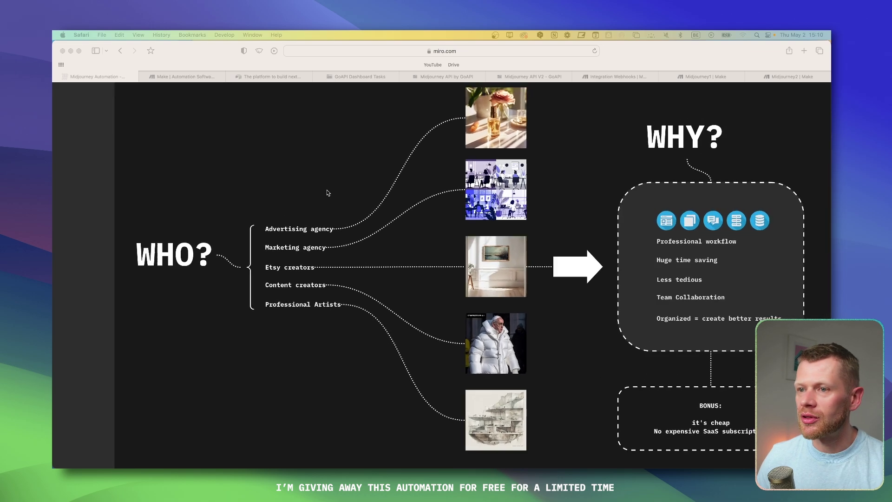
scroll(309, 218, "up", 2)
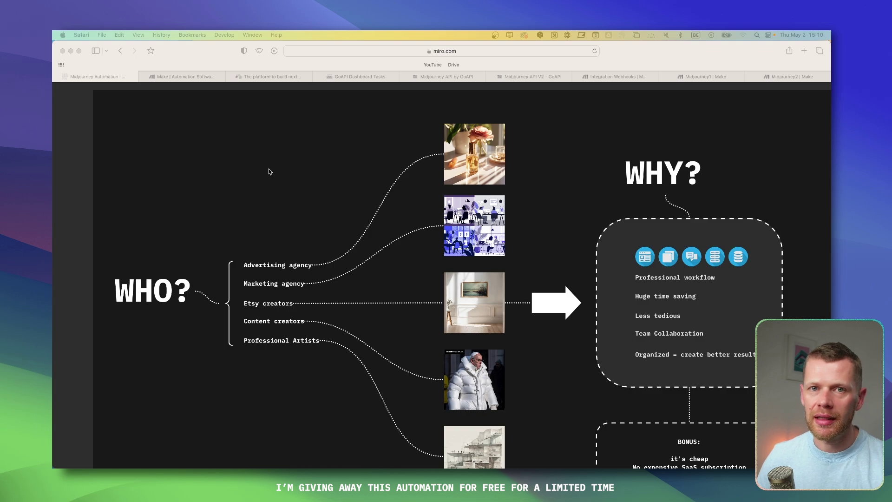
scroll(272, 186, "up", 3)
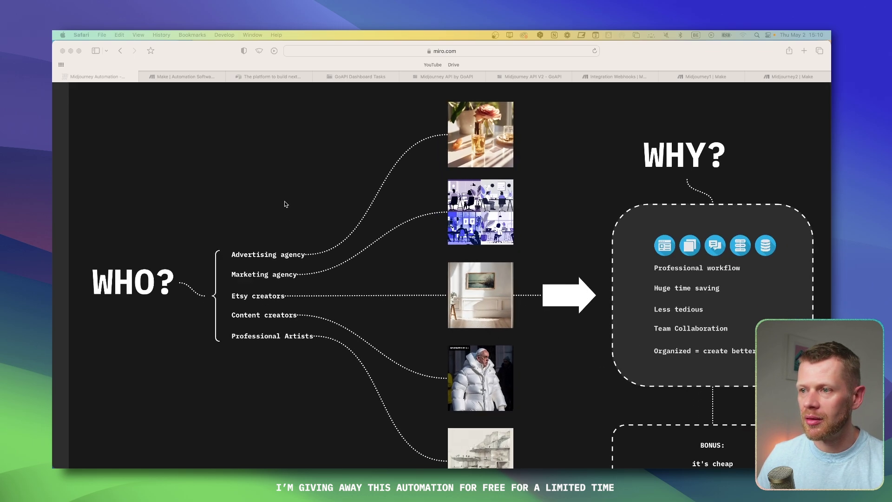
scroll(240, 271, "up", 2)
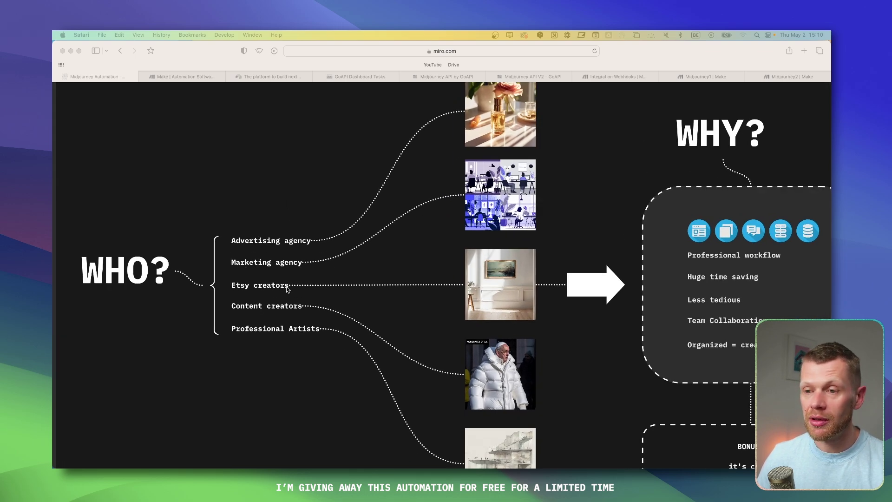
scroll(251, 274, "down", 2)
scroll(255, 349, "down", 1)
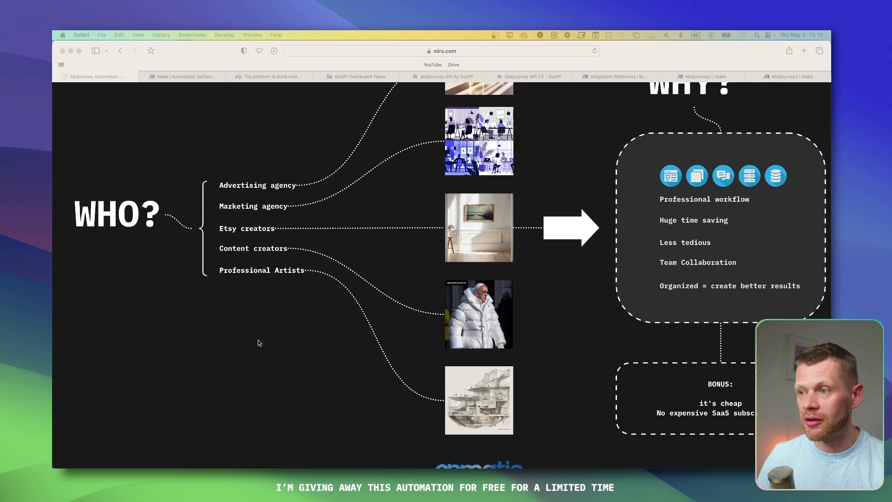
scroll(258, 339, "right", 8)
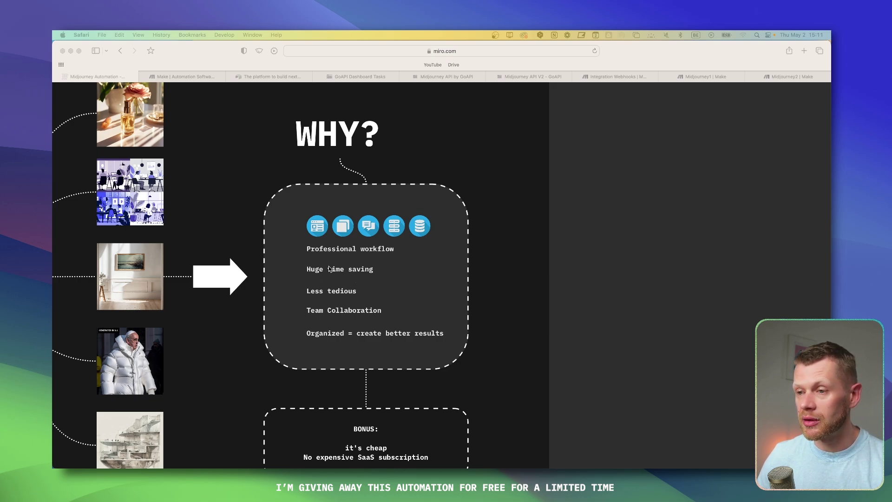
scroll(374, 288, "down", 2)
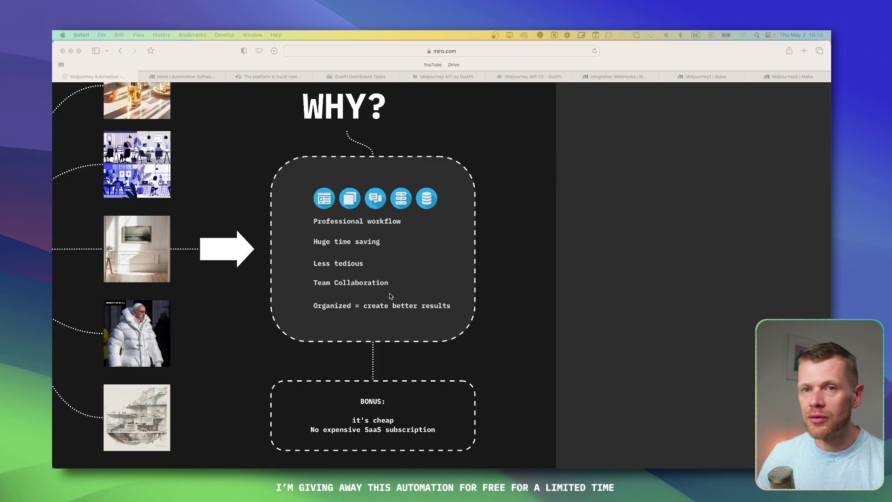
scroll(415, 285, "down", 1)
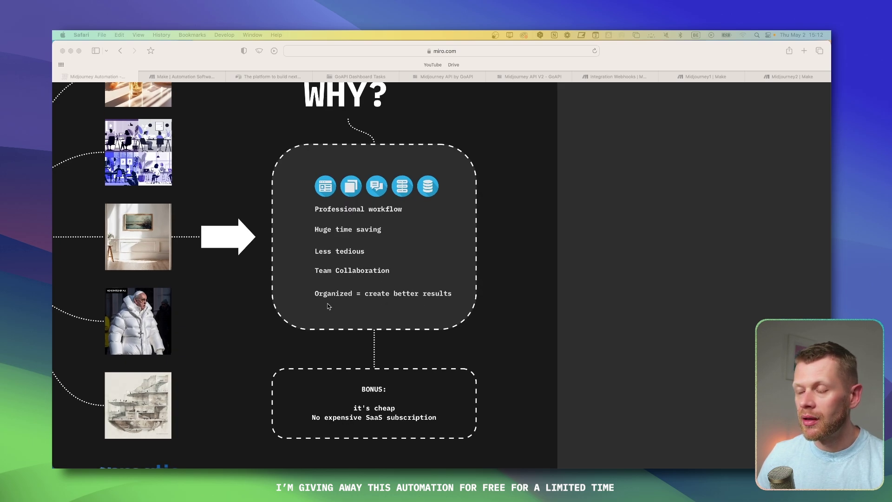
scroll(378, 290, "down", 1)
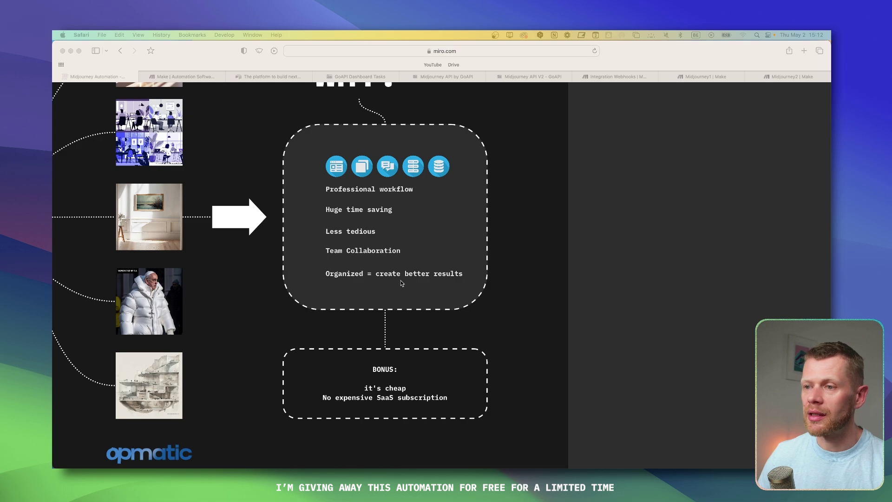
scroll(434, 294, "down", 5)
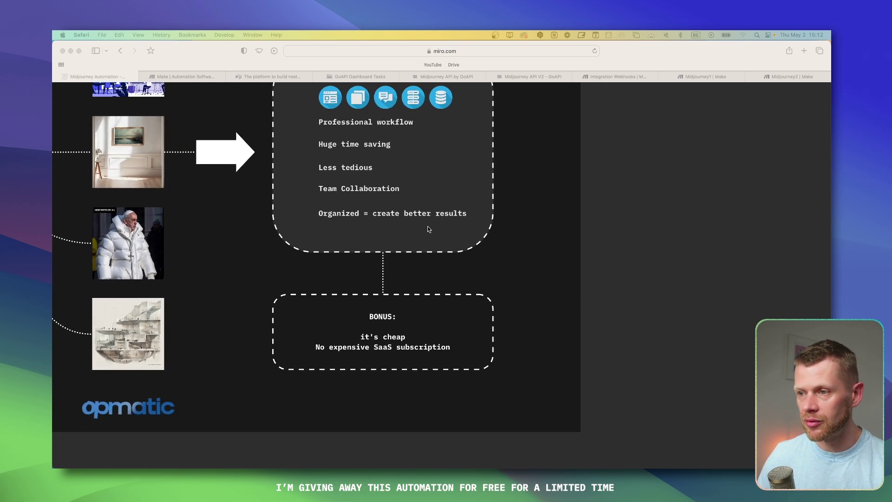
scroll(425, 253, "down", 5)
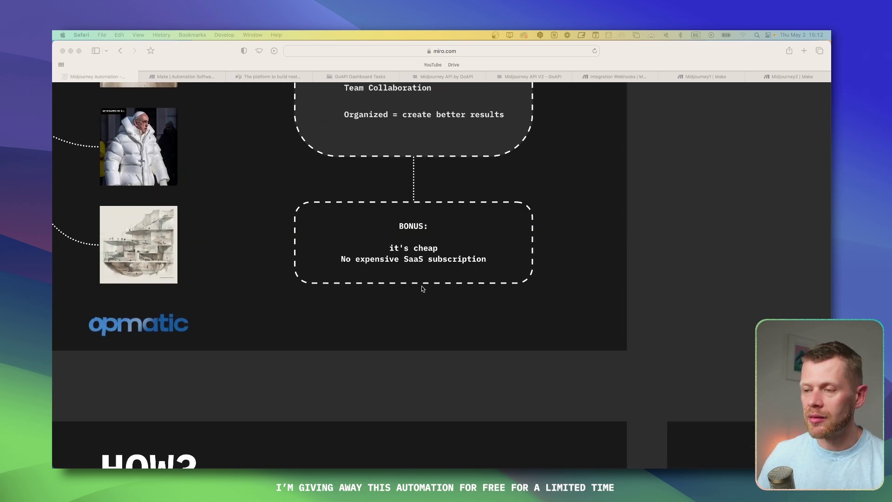
scroll(420, 291, "left", 4)
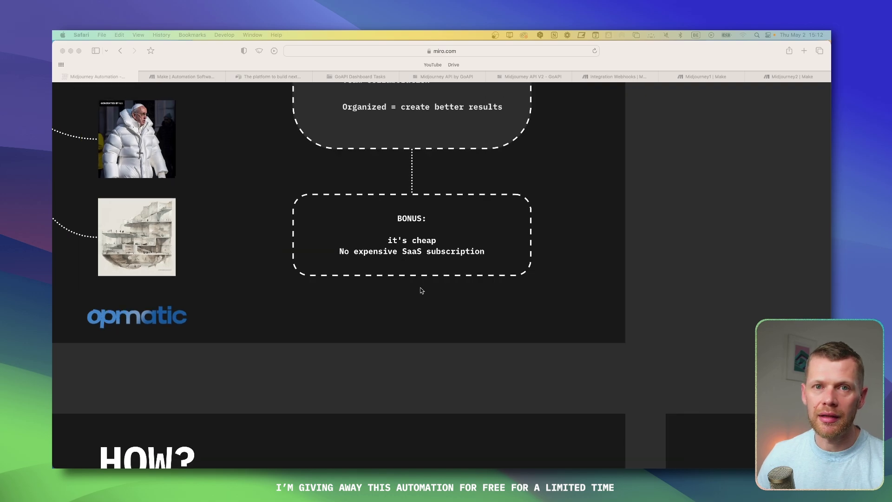
scroll(418, 303, "down", 5)
scroll(541, 215, "down", 6)
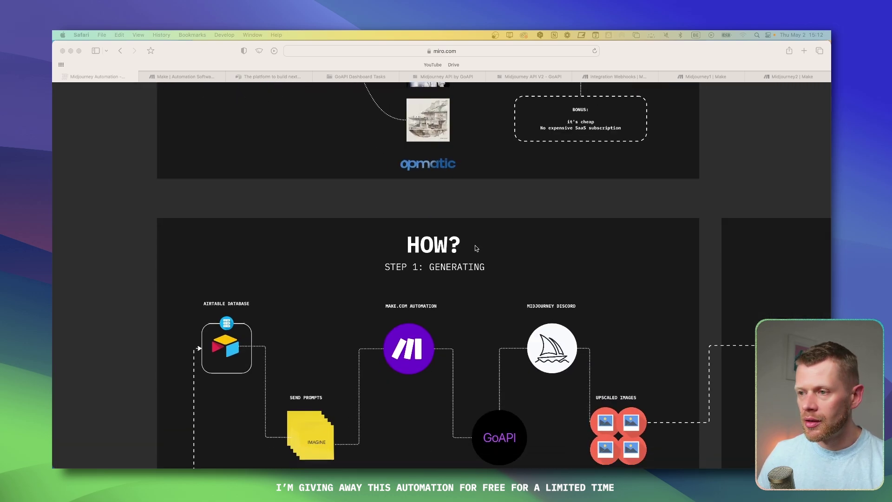
scroll(497, 179, "down", 3)
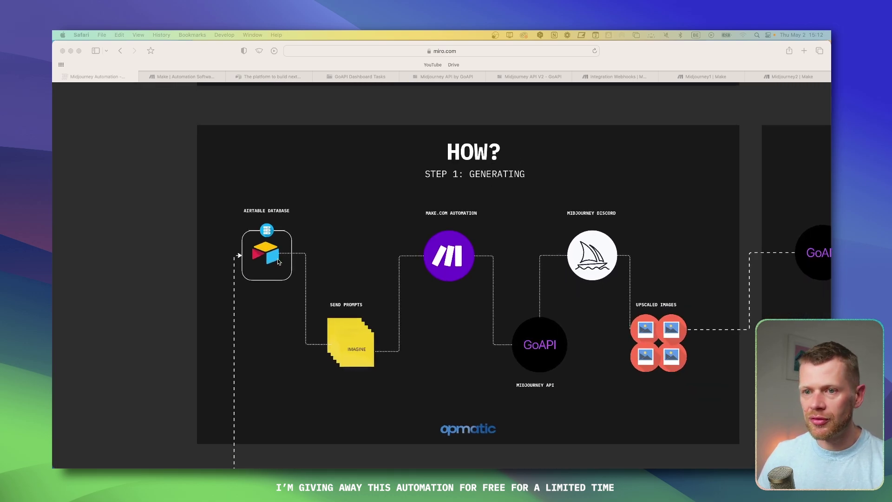
scroll(278, 263, "up", 2)
scroll(215, 259, "up", 4)
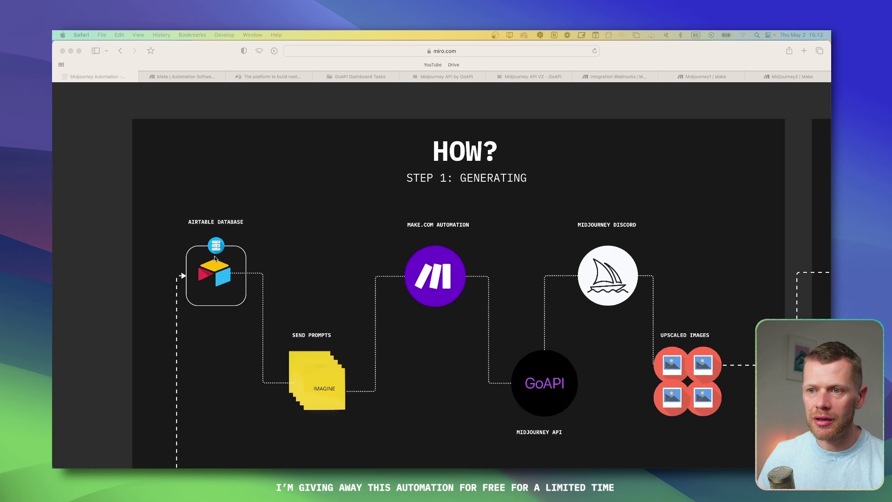
scroll(294, 212, "left", 2)
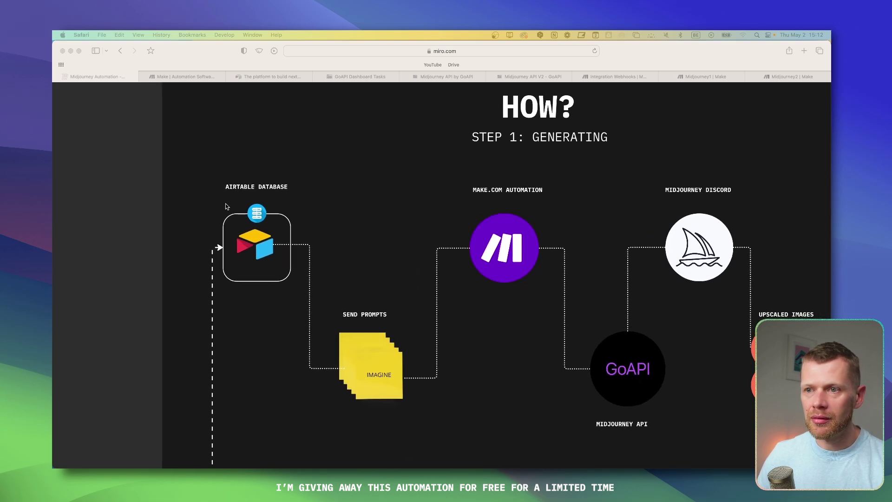
scroll(377, 225, "down", 1)
scroll(354, 204, "up", 4)
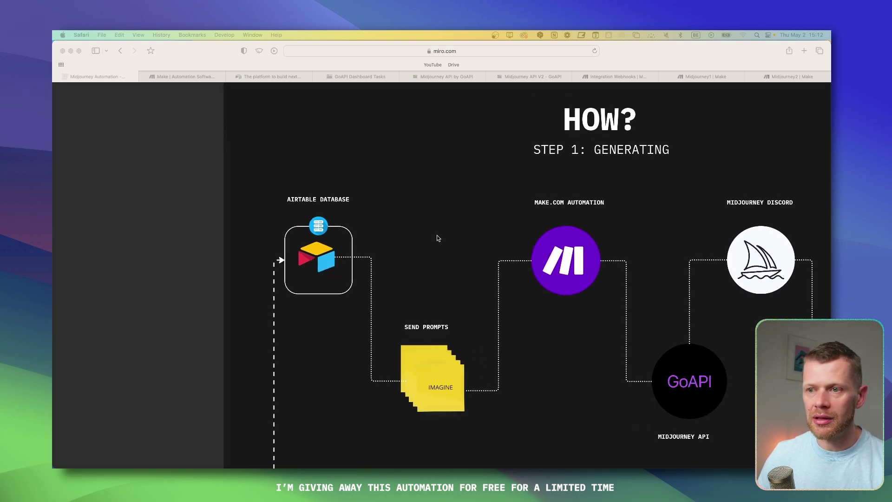
scroll(248, 228, "down", 1)
scroll(249, 227, "left", 1)
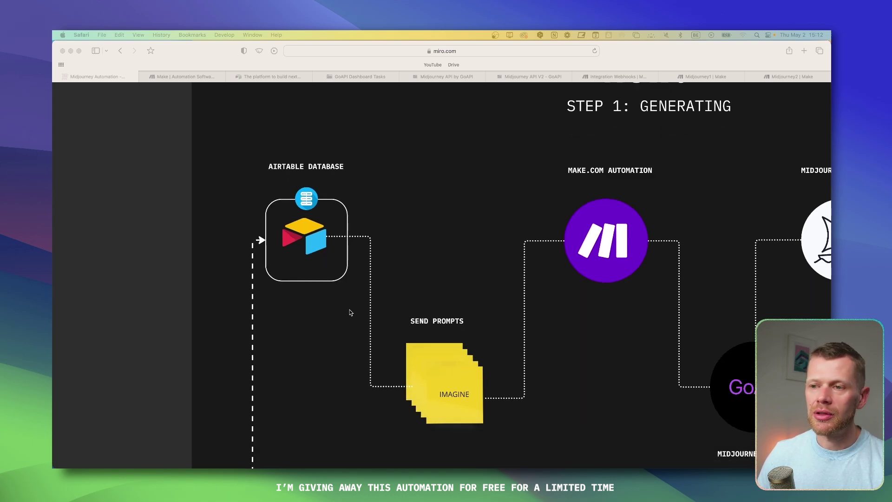
scroll(337, 323, "up", 1)
scroll(337, 323, "right", 1)
scroll(335, 326, "down", 2)
scroll(336, 326, "right", 2)
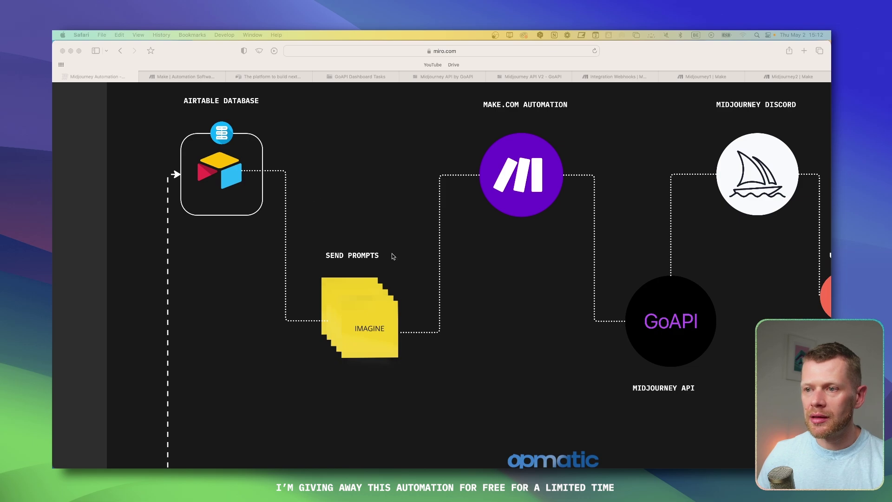
Step: Bring the Upscaled Images node and the next GoAPI node into view below the Step 1 heading
left_click_drag(404, 241, 350, 212)
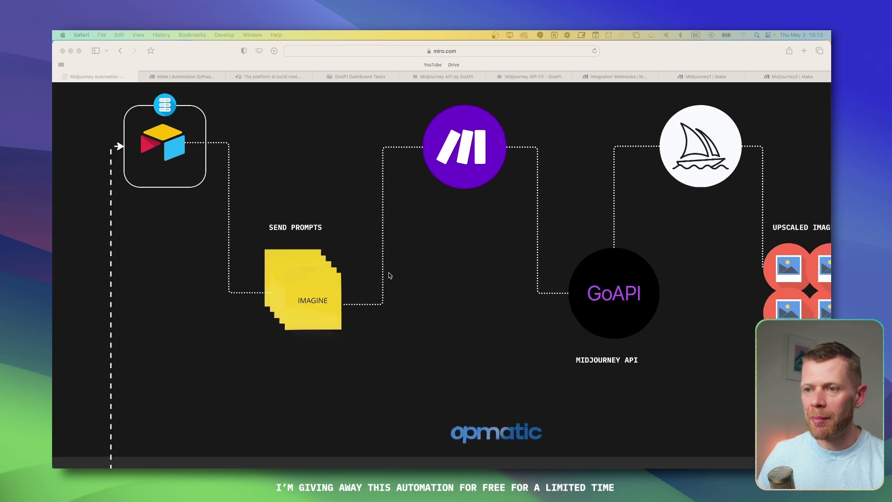
scroll(444, 236, "down", 3)
scroll(404, 291, "up", 3)
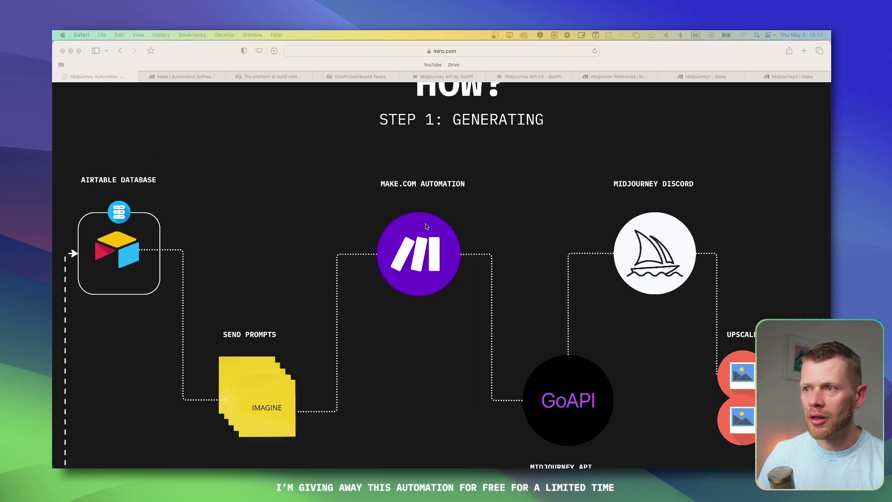
scroll(484, 231, "down", 3)
scroll(456, 249, "up", 3)
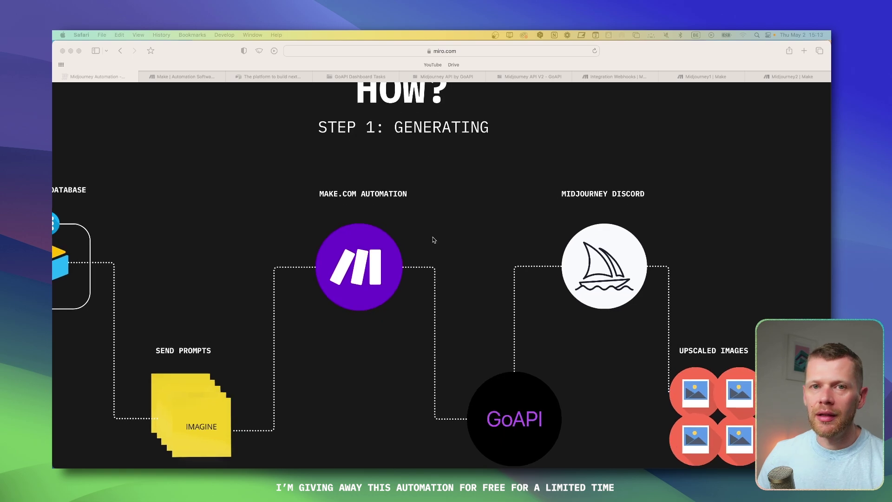
scroll(416, 244, "down", 2)
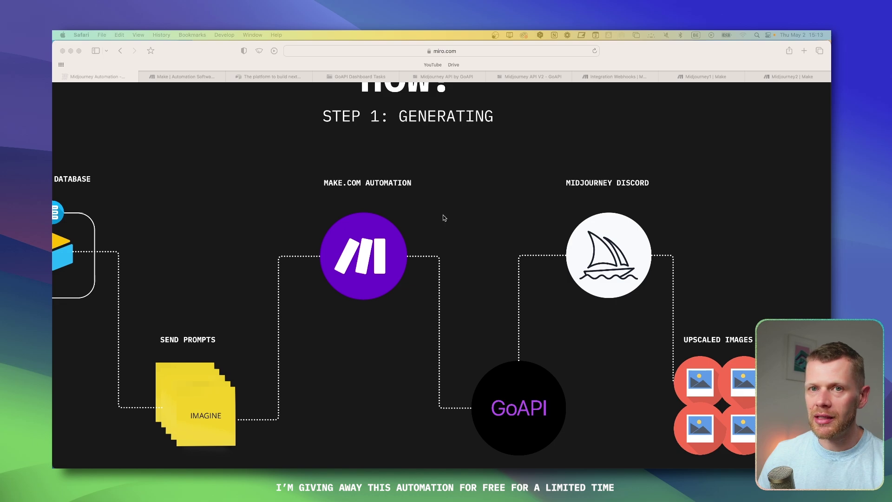
left_click_drag(442, 218, 364, 146)
scroll(364, 146, "down", 2)
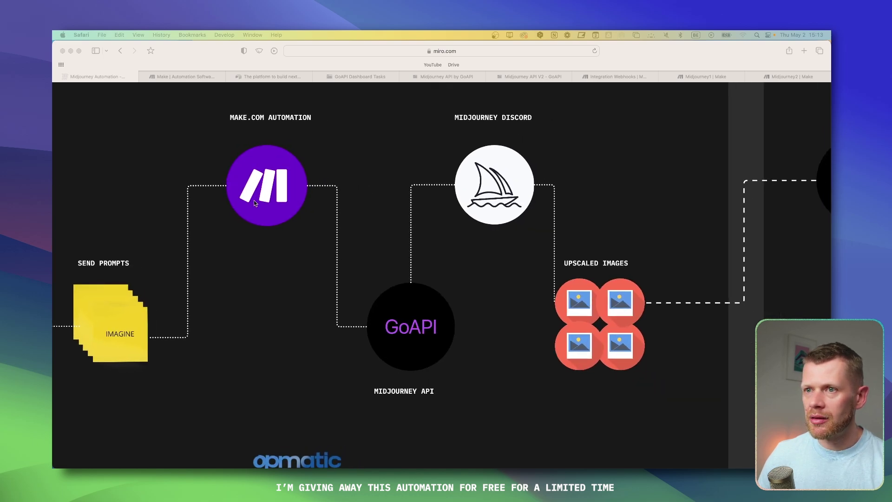
scroll(322, 296, "right", 3)
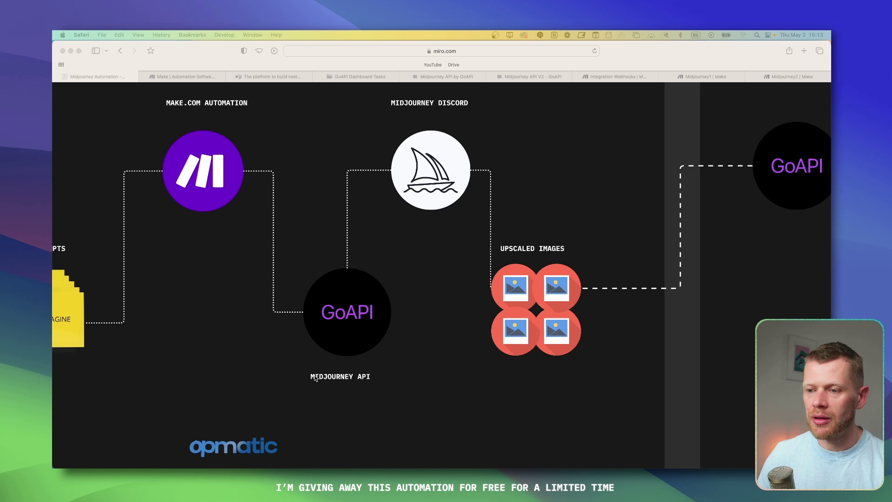
left_click_drag(370, 245, 321, 305)
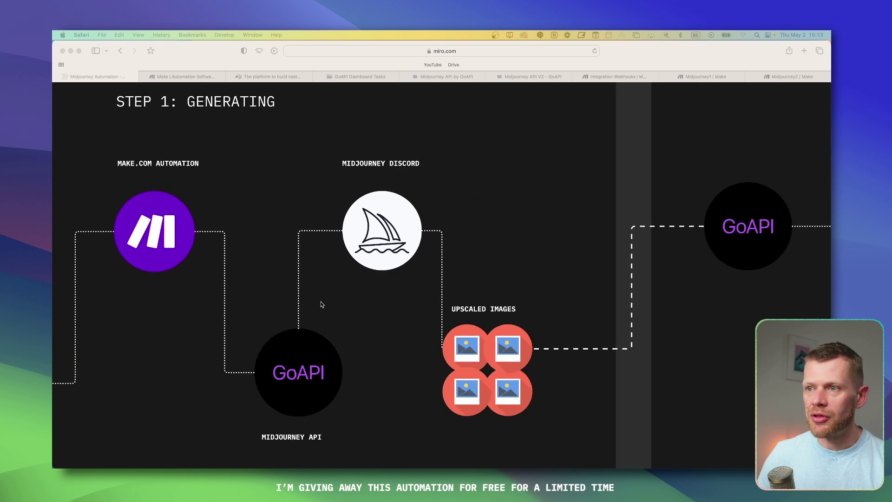
scroll(385, 212, "up", 3)
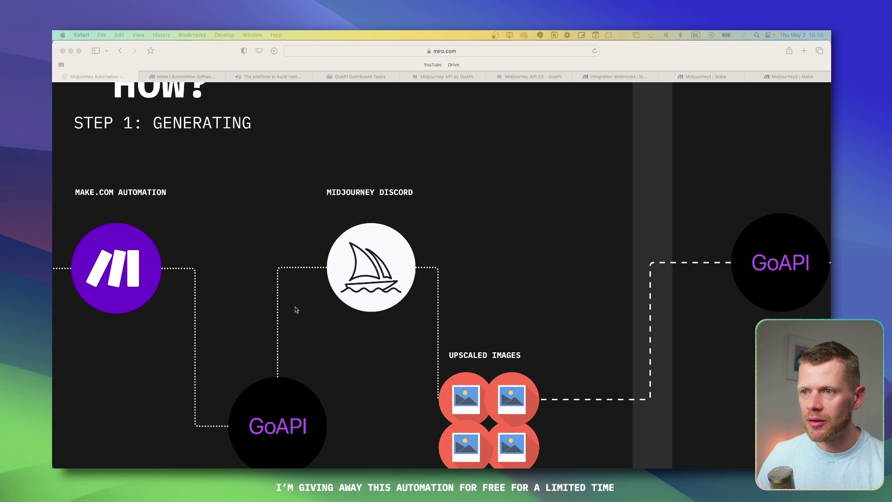
scroll(474, 219, "down", 3)
scroll(474, 219, "right", 3)
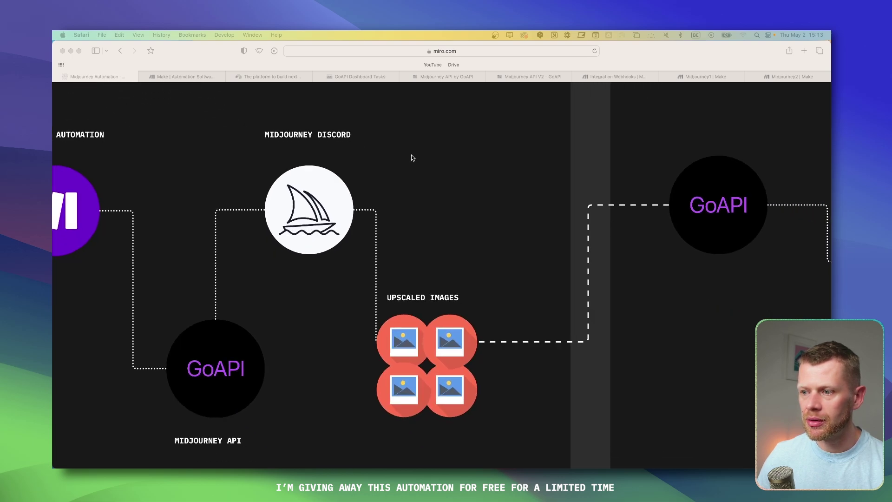
Step: Scroll right and centre the Step 2: Storing diagram in view
scroll(356, 191, "down", 2)
scroll(356, 191, "right", 3)
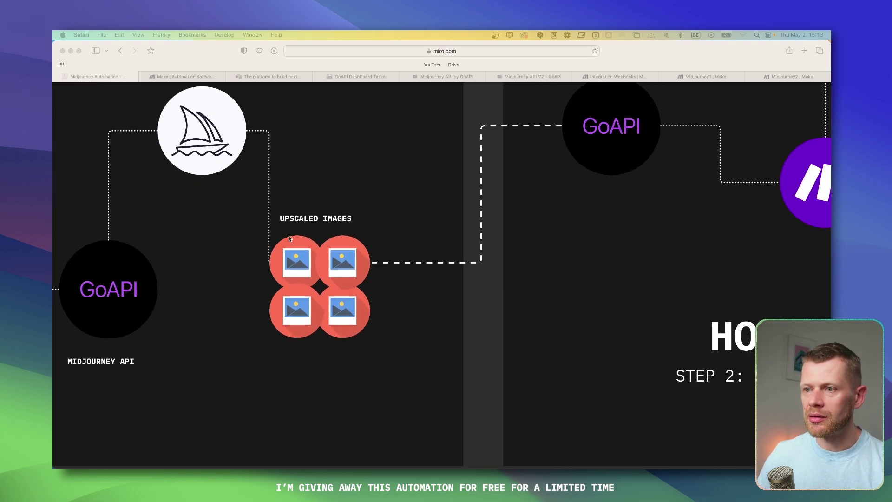
scroll(369, 259, "up", 3)
scroll(369, 258, "right", 3)
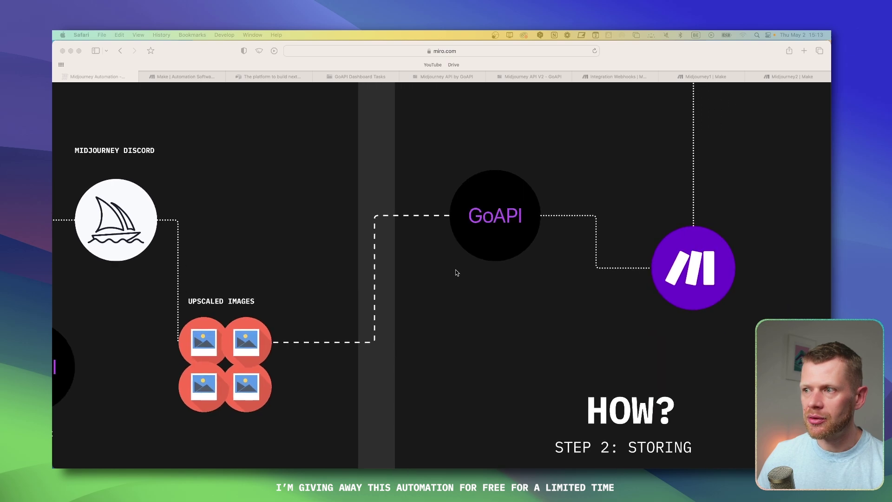
scroll(542, 283, "right", 5)
scroll(514, 256, "down", 5)
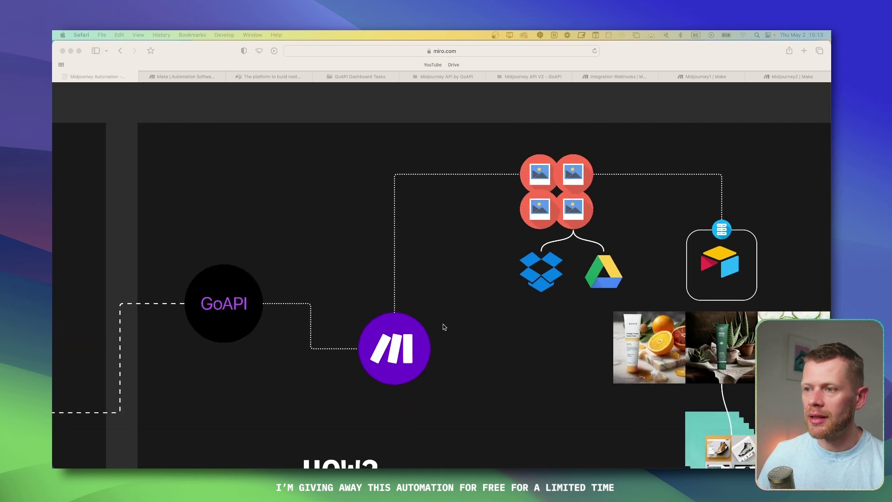
scroll(399, 334, "up", 1)
scroll(424, 356, "down", 2)
scroll(424, 356, "right", 2)
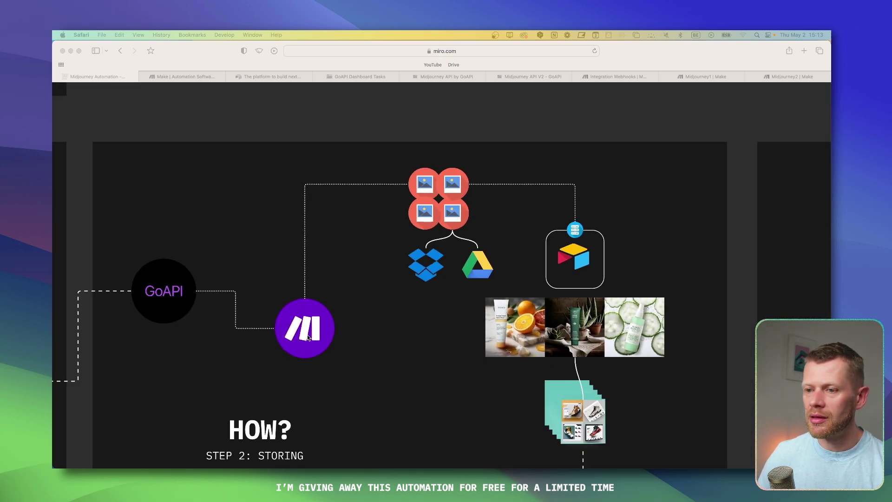
left_click_drag(480, 223, 389, 230)
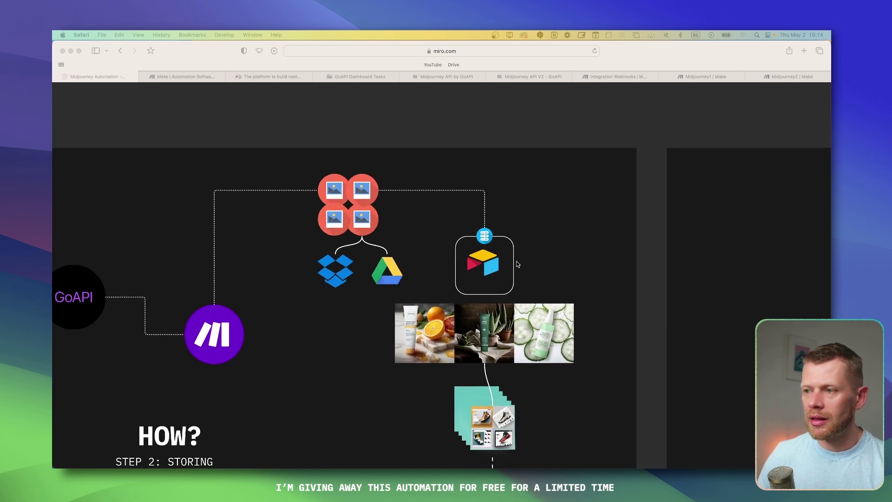
Step: Zoom out and pan right past Step 2 toward the OPTIONAL board
scroll(521, 261, "down", 1)
scroll(507, 274, "up", 3)
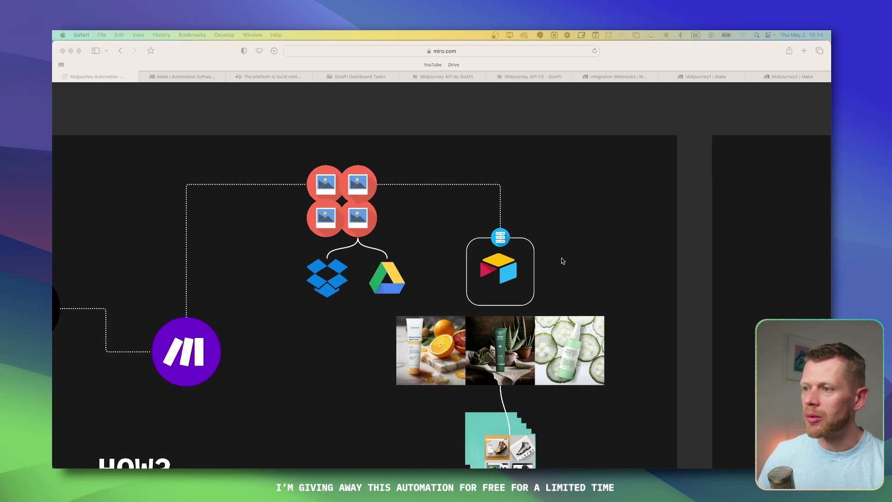
scroll(564, 259, "down", 5)
scroll(590, 163, "up", 3)
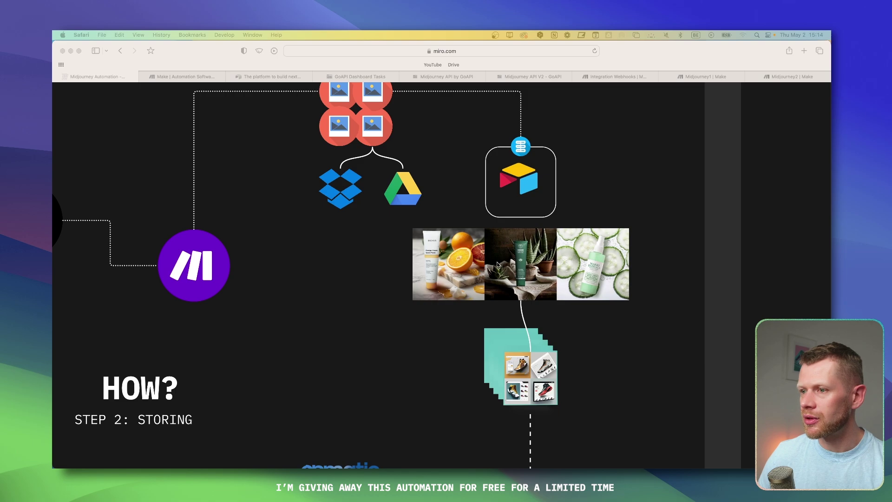
scroll(497, 265, "down", 2)
scroll(569, 349, "down", 5)
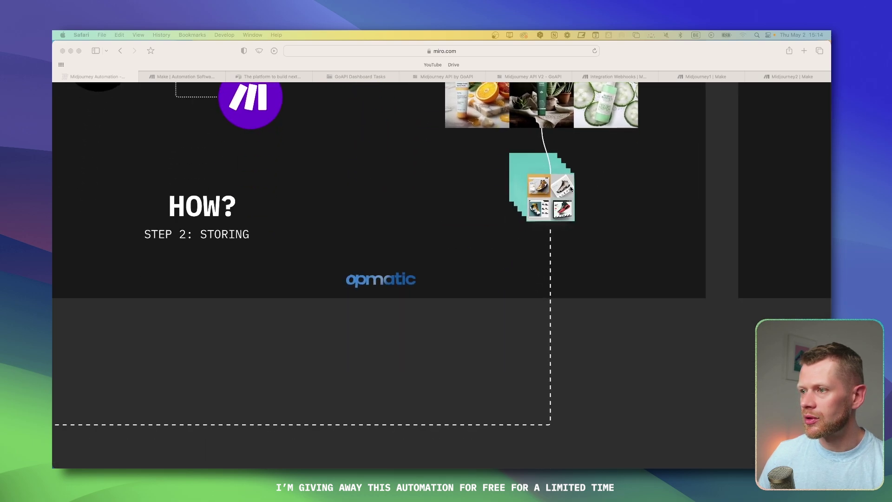
scroll(537, 211, "down", 5)
scroll(418, 258, "left", 3)
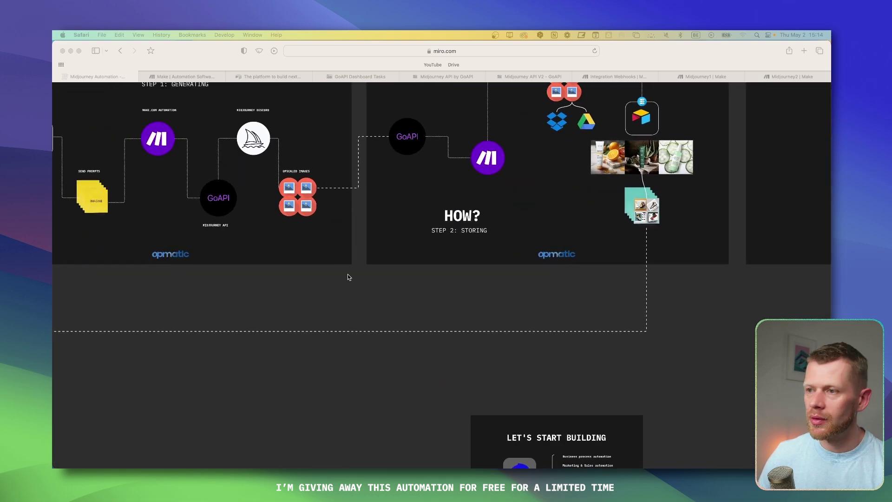
scroll(349, 277, "down", 2)
scroll(409, 292, "left", 3)
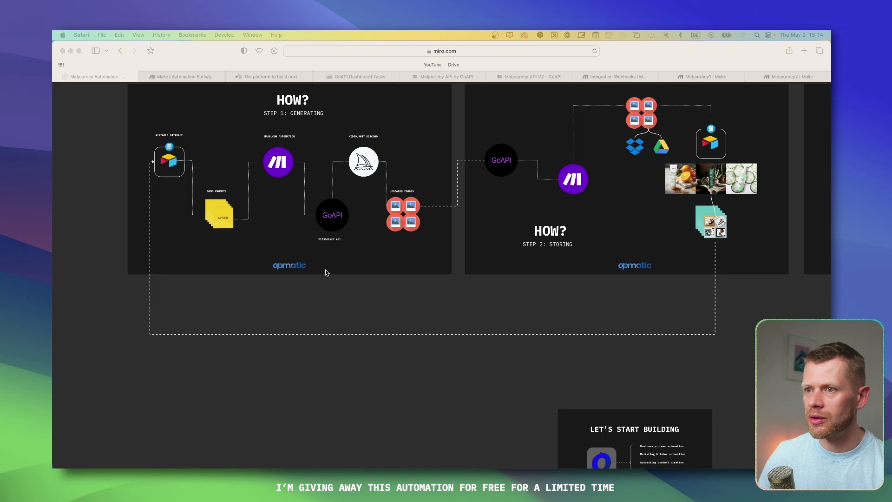
scroll(550, 270, "right", 3)
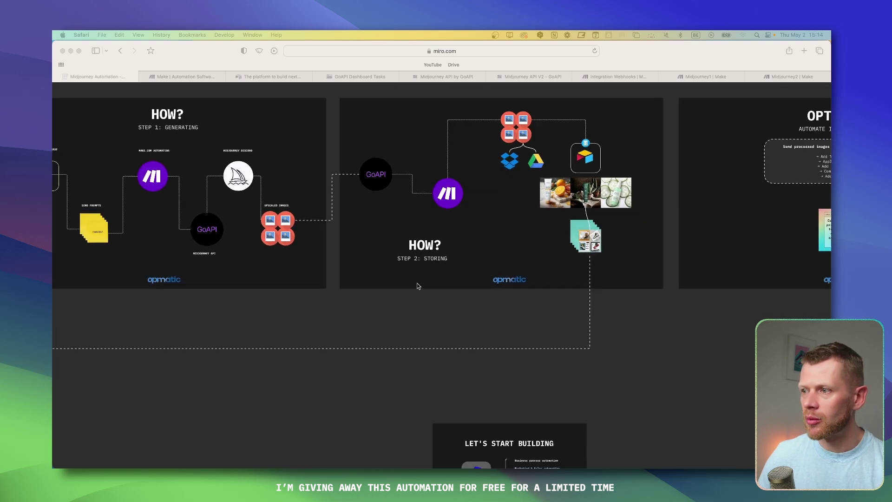
left_click_drag(641, 243, 549, 317)
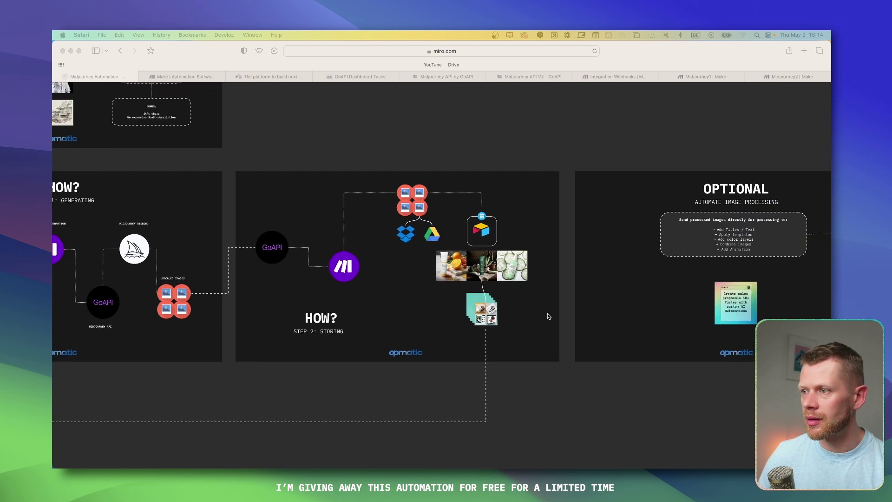
scroll(555, 275, "right", 2)
left_click_drag(542, 237, 378, 239)
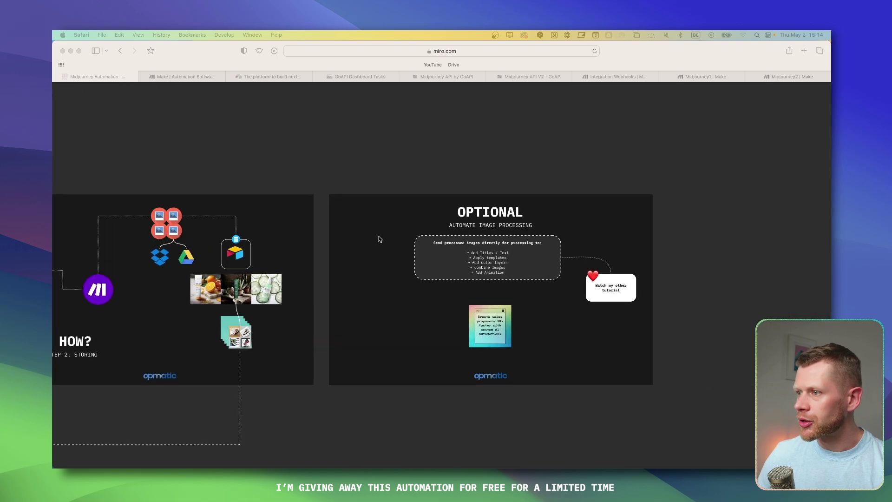
Step: Centre and zoom in on the OPTIONAL frame, fitting it to the window
scroll(582, 222, "up", 3)
left_click_drag(639, 211, 587, 186)
scroll(546, 188, "up", 2)
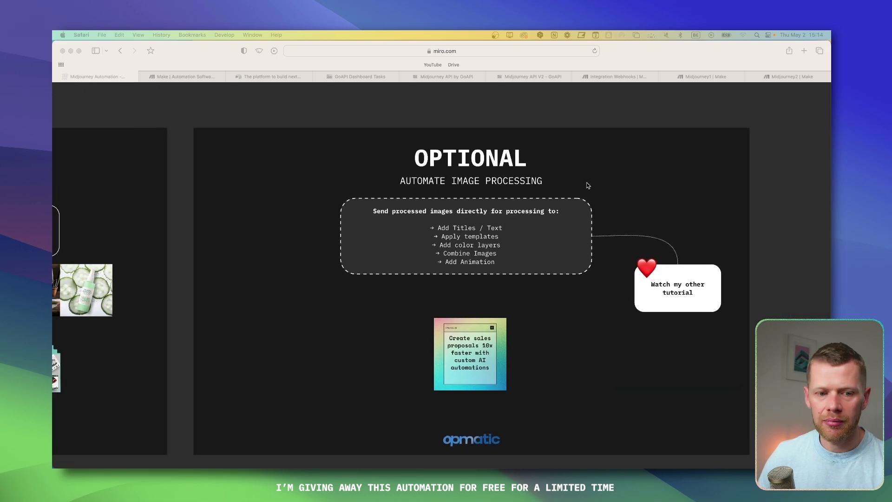
left_click_drag(630, 209, 650, 199)
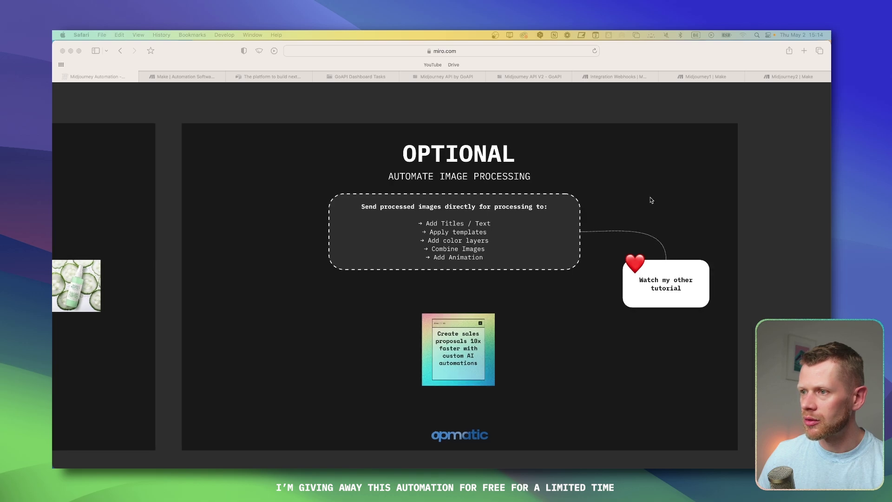
scroll(546, 221, "up", 1)
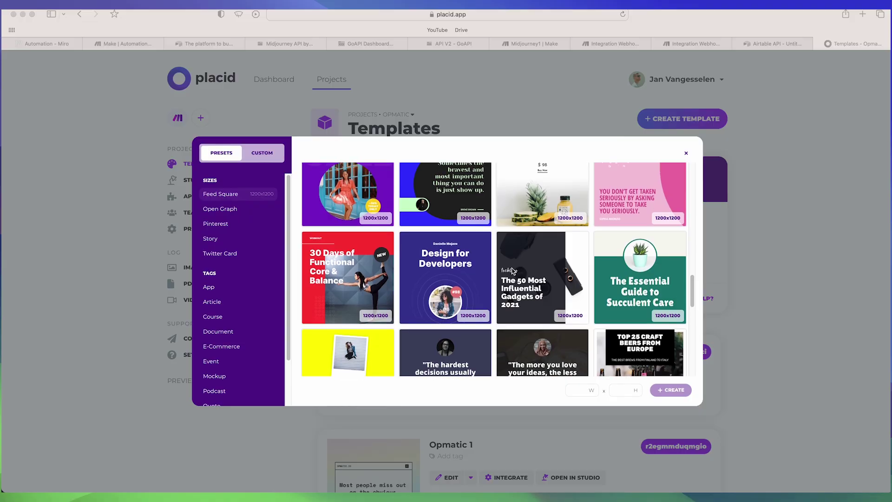
scroll(513, 271, "up", 5)
scroll(513, 271, "up", 5)
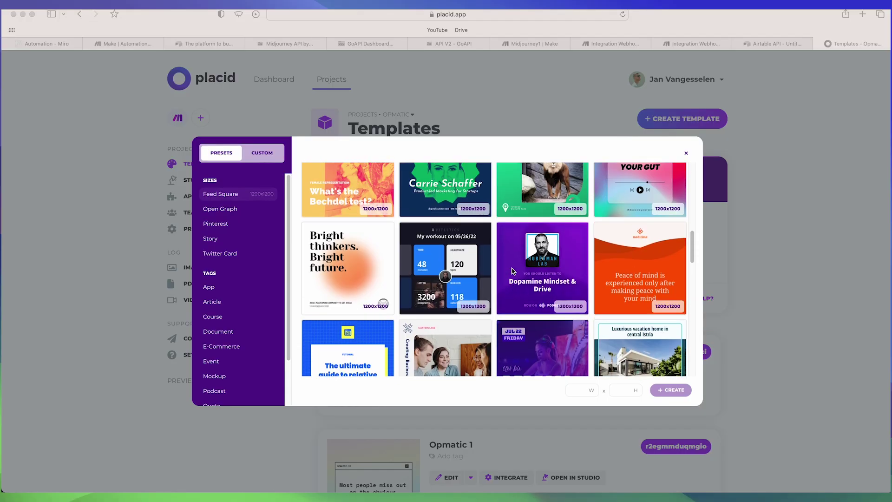
scroll(512, 271, "up", 8)
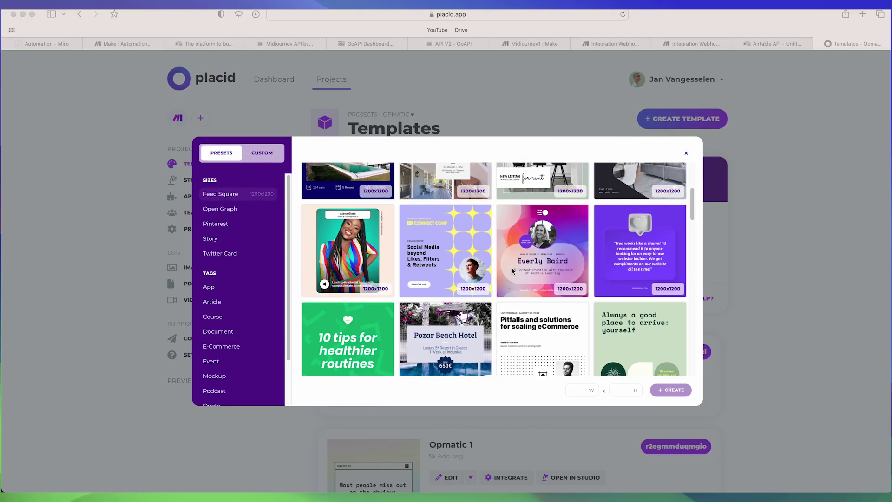
scroll(513, 270, "down", 3)
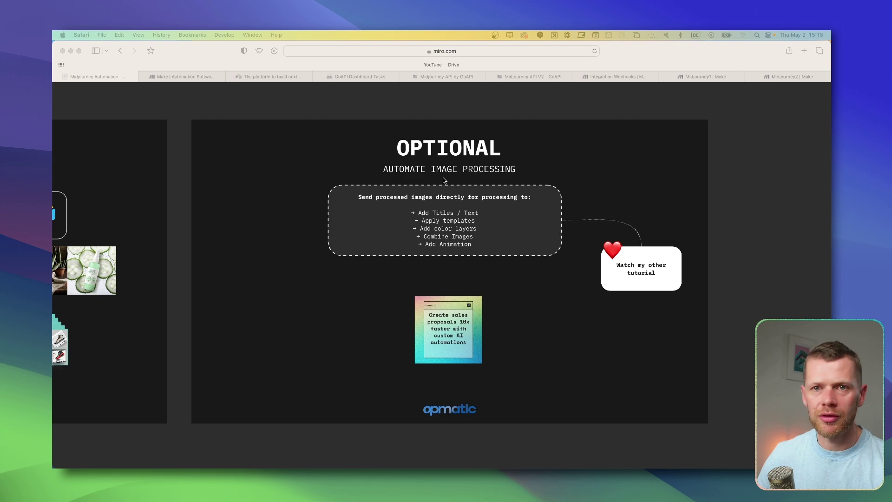
key("Right")
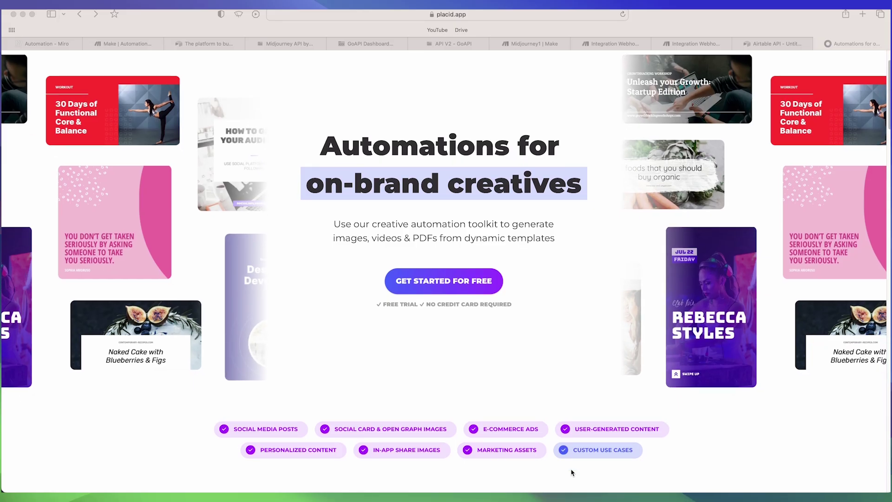
Step: Zoom out and shift slightly left to show the 'Watch my other tutorial' note and sales-proposals card
scroll(573, 472, "down", 3)
scroll(572, 472, "down", 5)
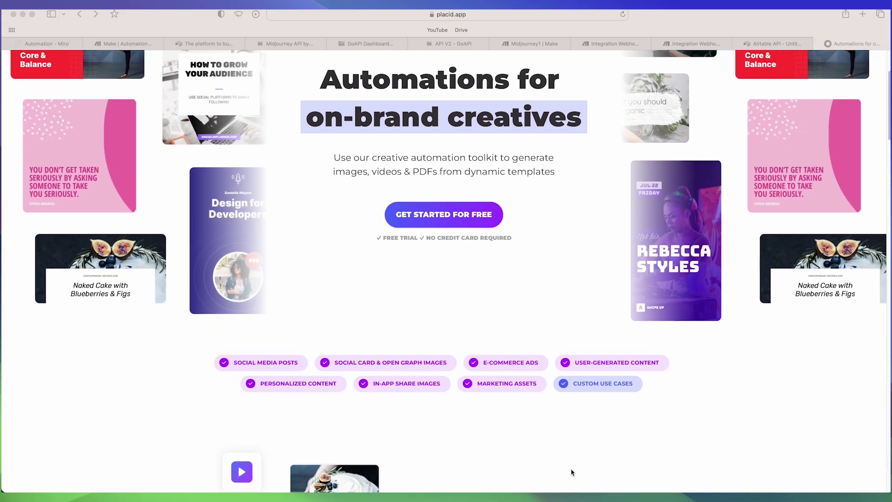
scroll(573, 472, "down", 2)
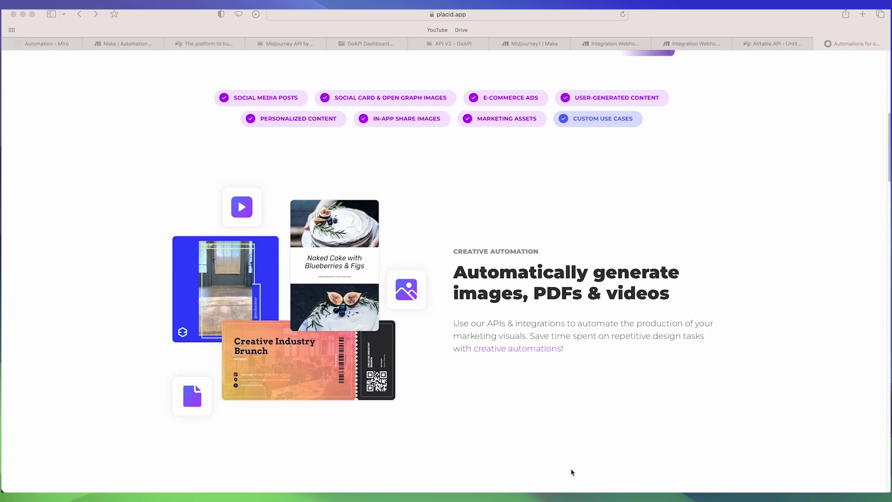
scroll(574, 470, "down", 5)
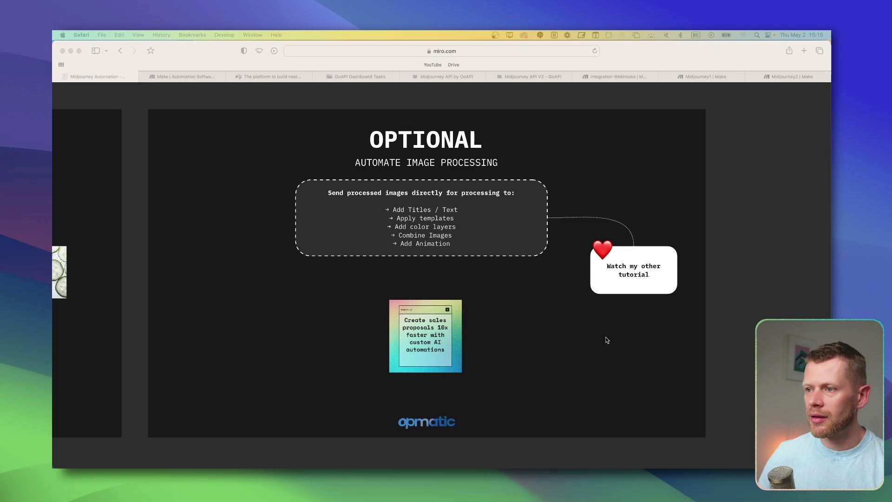
left_click_drag(606, 337, 589, 337)
scroll(653, 238, "up", 1)
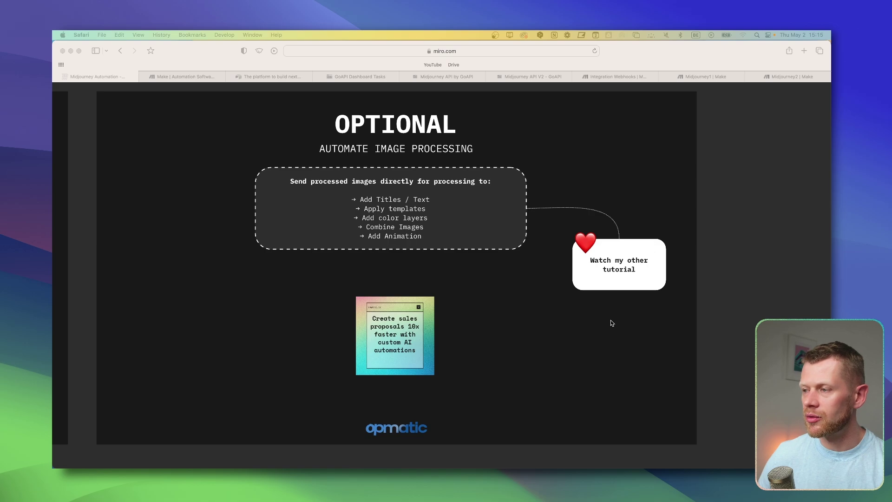
scroll(612, 321, "down", 5)
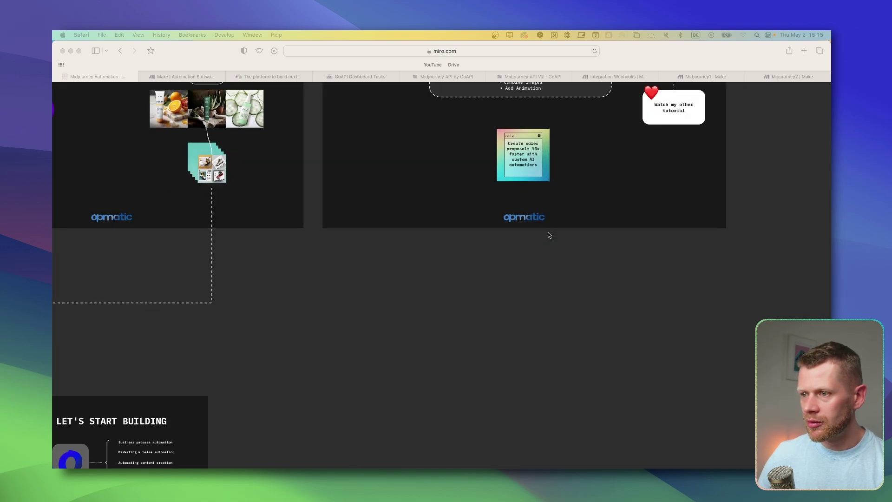
Step: Pan to the LET'S START BUILDING slide, centre it and zoom in on it
scroll(548, 232, "down", 3)
left_click_drag(374, 326, 470, 282)
scroll(319, 328, "up", 3)
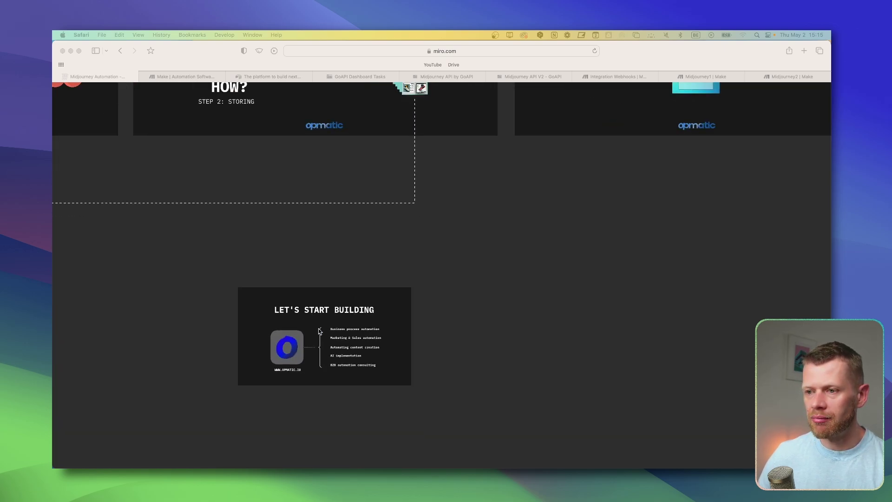
scroll(319, 328, "up", 3)
left_click_drag(320, 329, 498, 233)
scroll(498, 233, "down", 1)
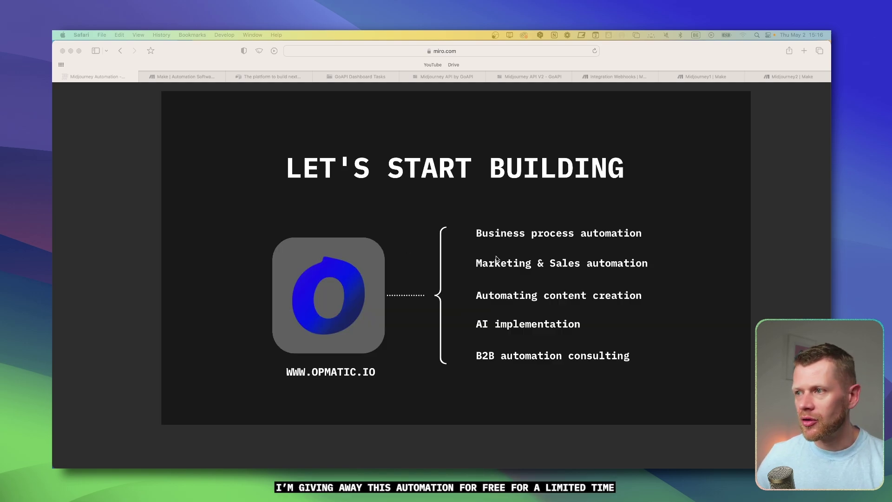
left_click_drag(480, 205, 486, 220)
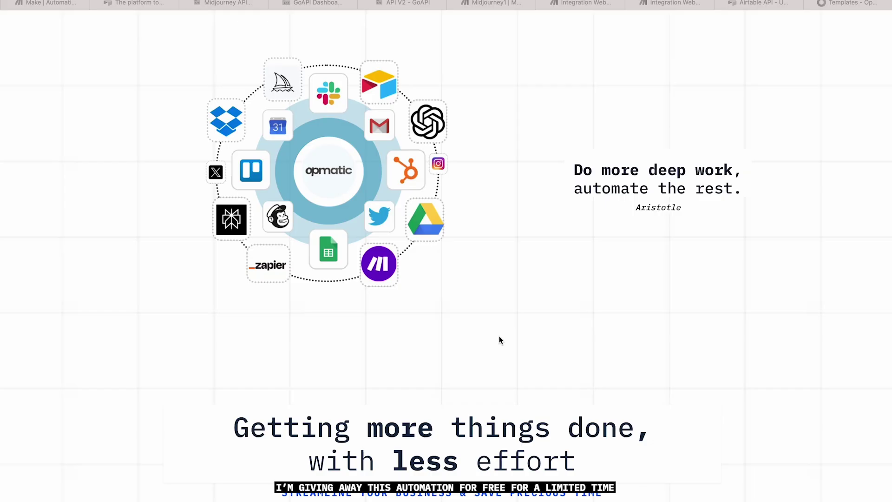
scroll(499, 336, "down", 3)
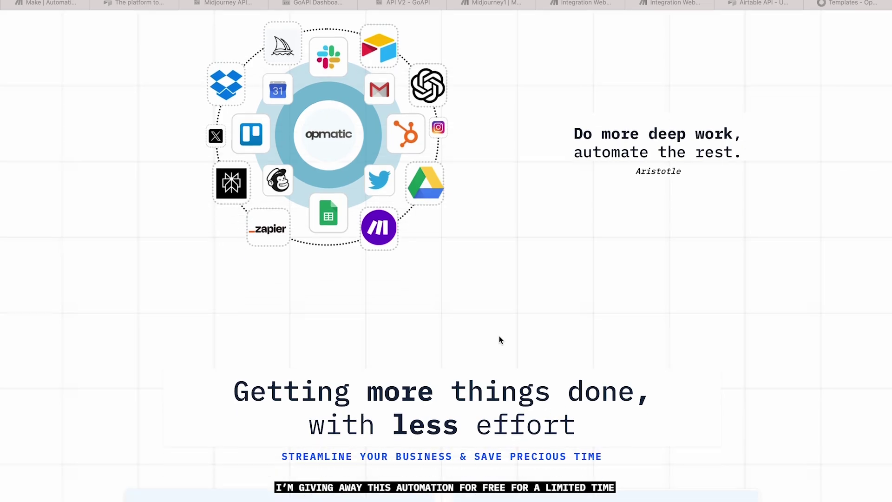
scroll(500, 340, "down", 5)
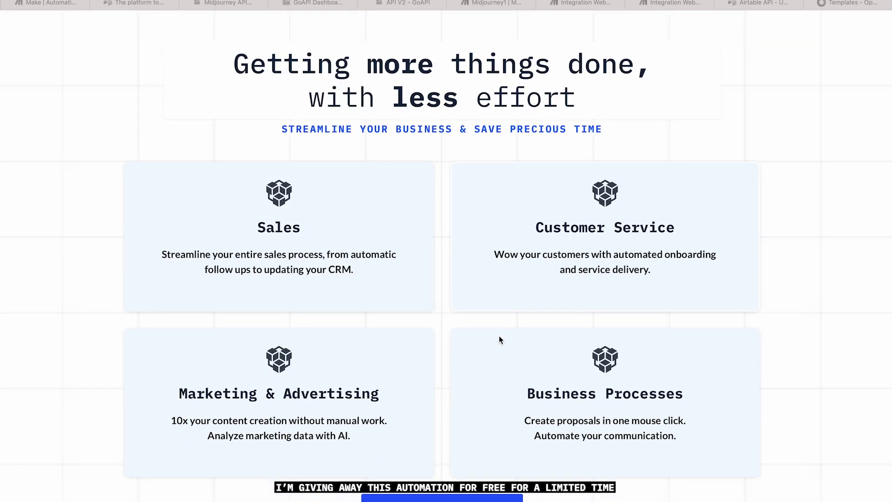
scroll(500, 340, "down", 2)
scroll(499, 336, "down", 6)
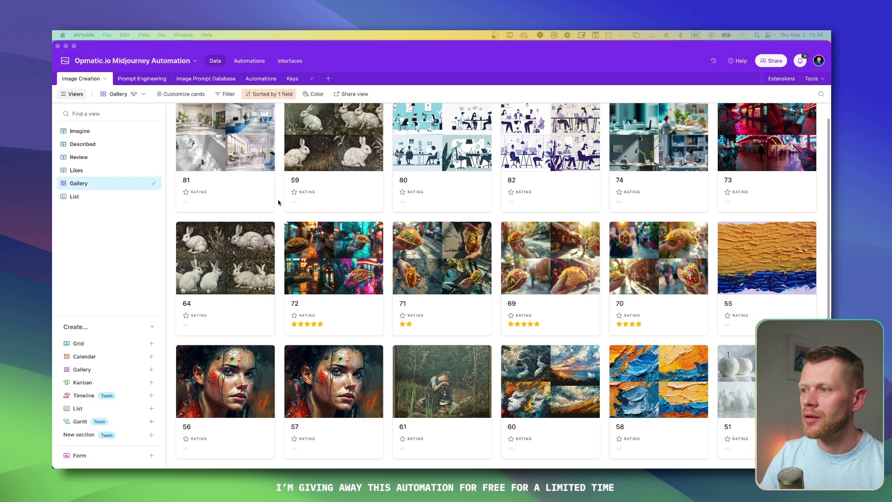
Step: Switch to the Imagine grid view and expand the first record's prompt text
scroll(281, 200, "up", 2)
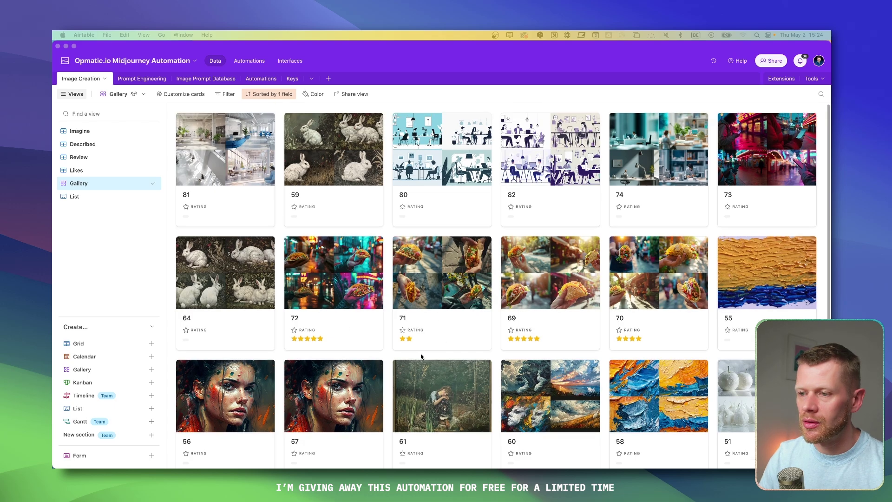
left_click(95, 133)
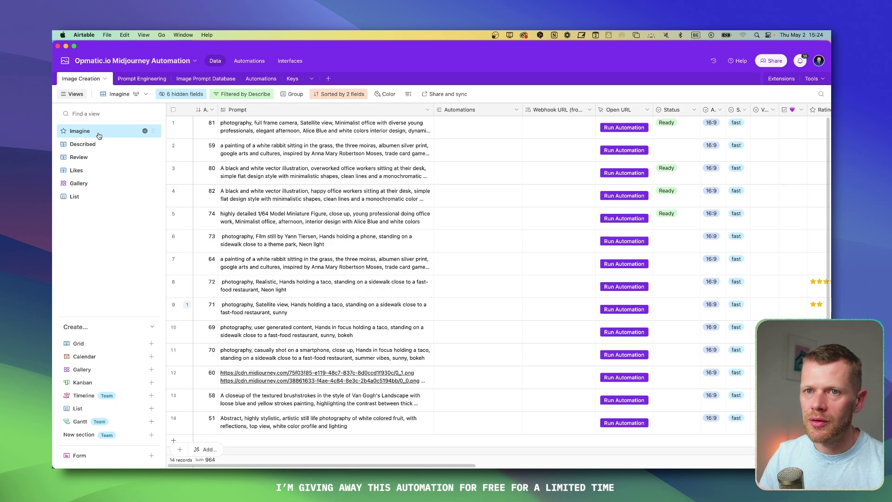
left_click(356, 134)
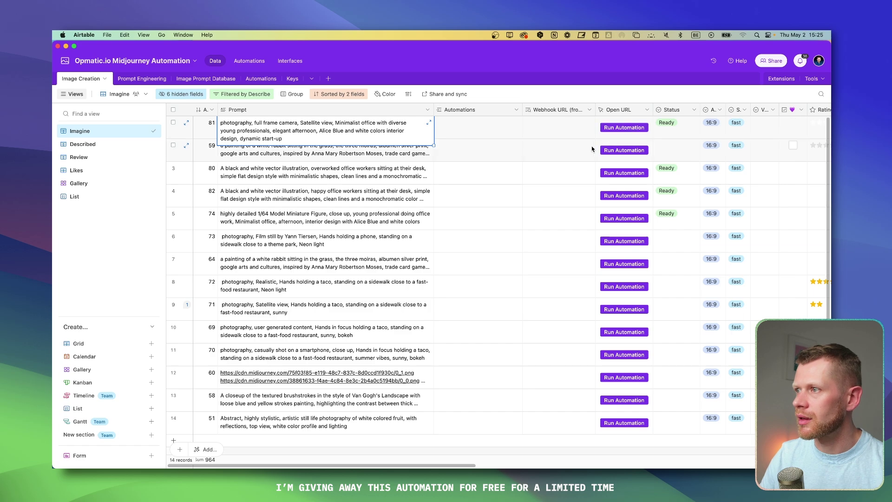
Step: Preview record 81's first generated image, then open its image link in the browser
scroll(592, 147, "right", 4)
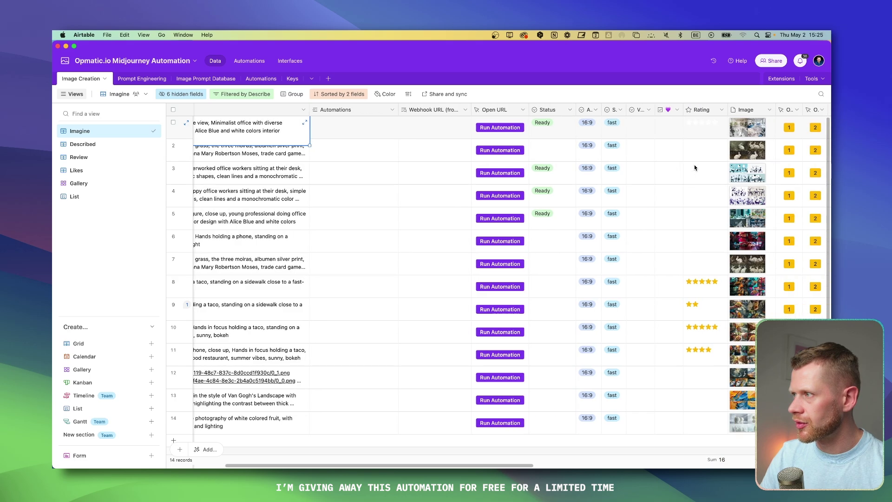
scroll(695, 165, "right", 10)
left_click(534, 132)
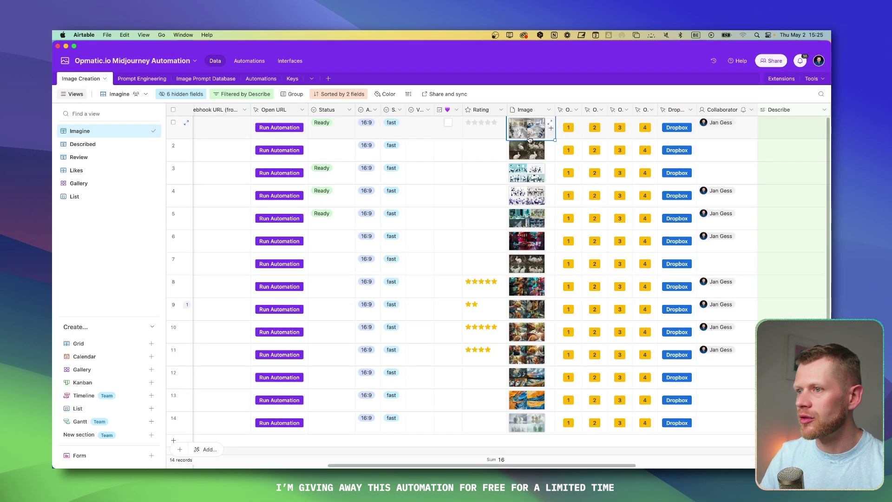
left_click(534, 132)
key("Escape")
left_click(569, 128)
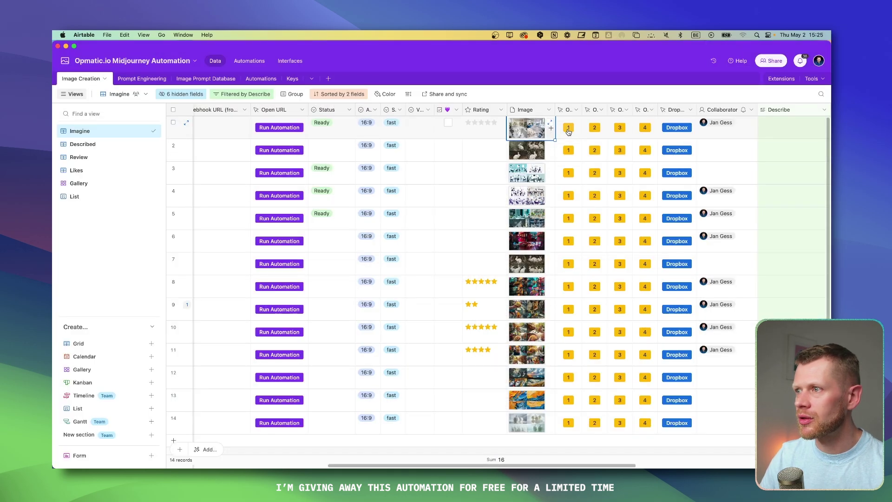
Step: Close the image tab and move through the Make and GoAPI tabs to the Integration Webhooks scenario
key("super+w")
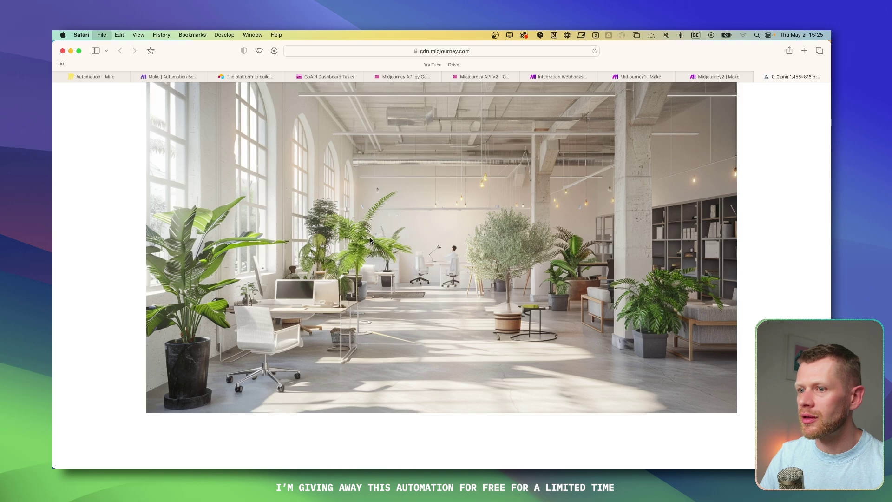
key("super+Tab")
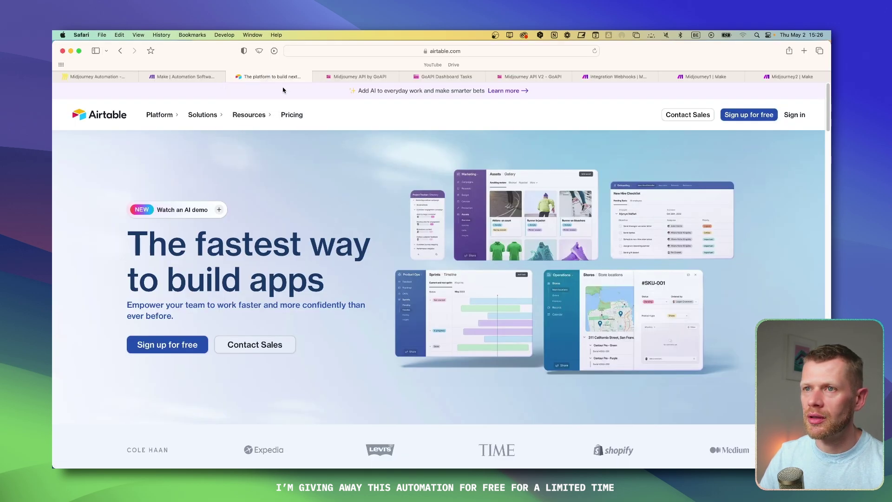
left_click(185, 77)
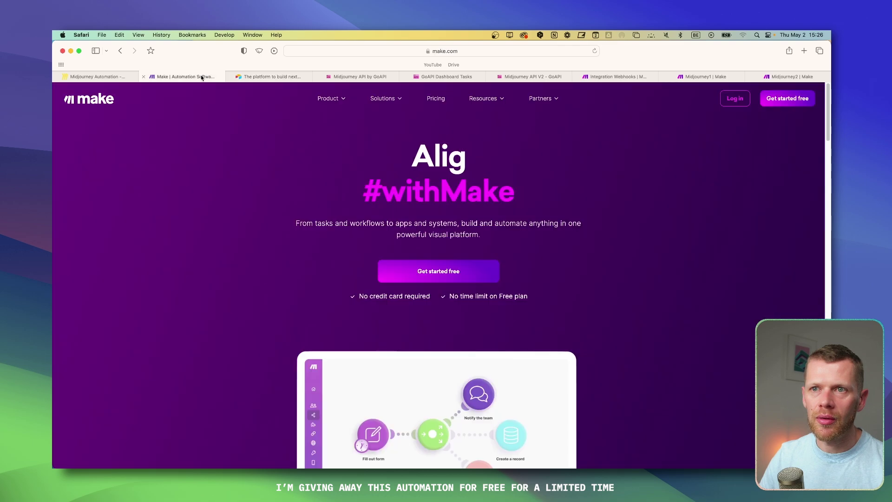
left_click(367, 78)
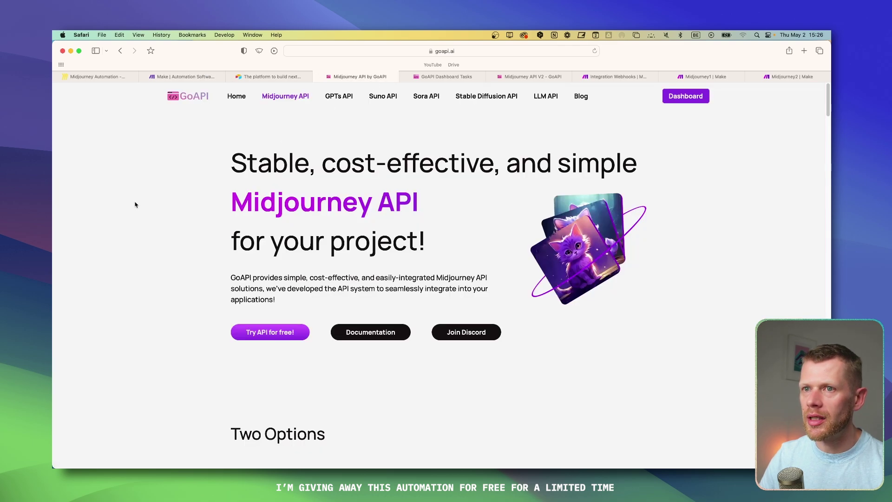
left_click(185, 76)
left_click(595, 76)
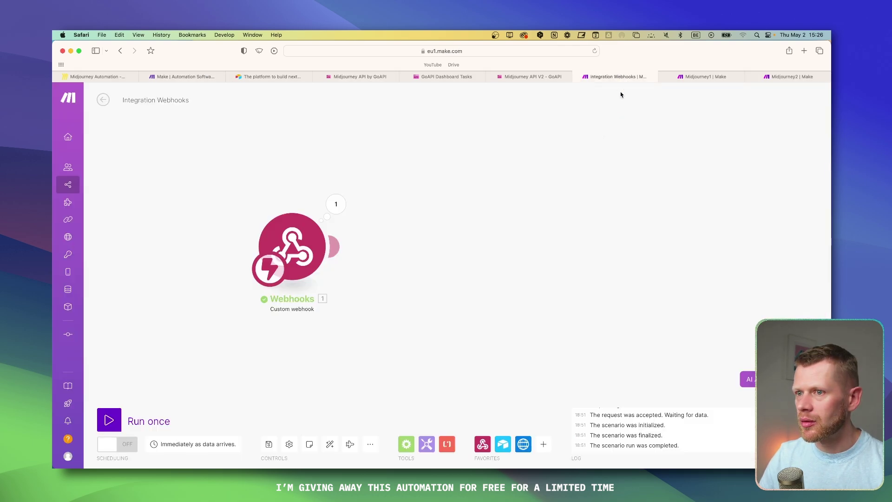
Step: Compare the Midjourney1 and Midjourney2 scenarios, ending back on Midjourney1
key("ctrl+Tab")
left_click(326, 177)
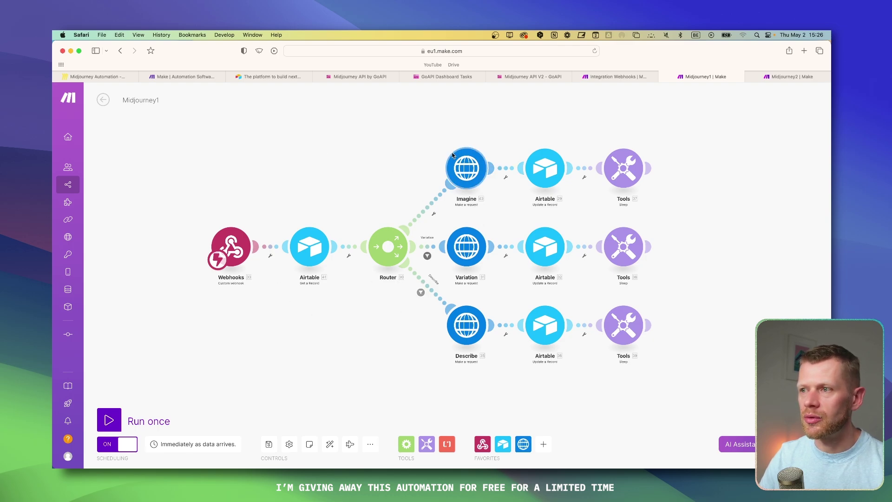
left_click(805, 81)
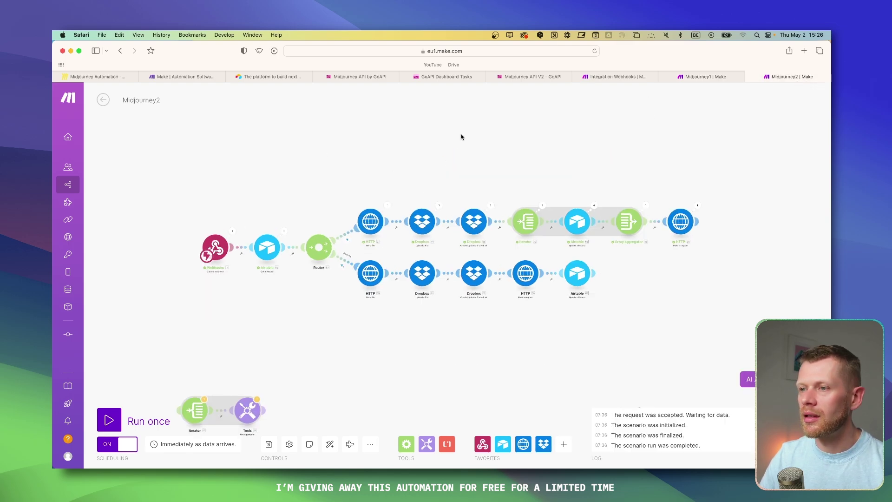
right_click(419, 154)
left_click(378, 142)
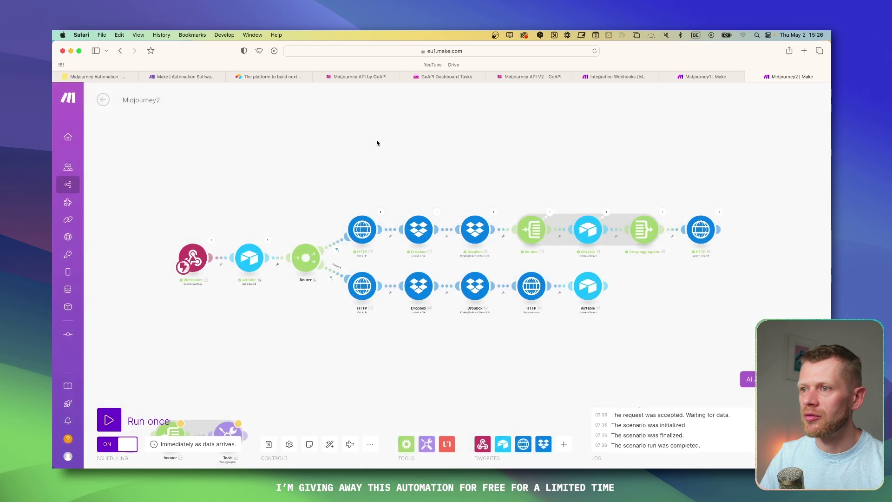
key("ctrl+shift+Tab")
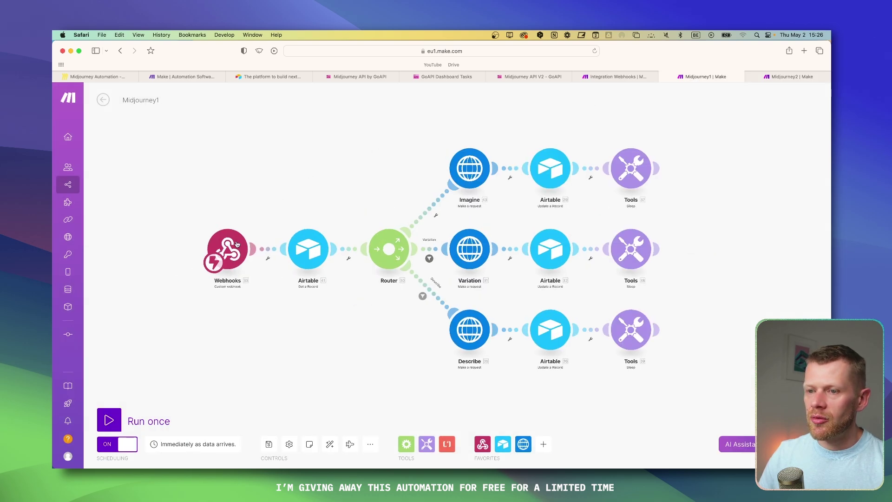
right_click(246, 168)
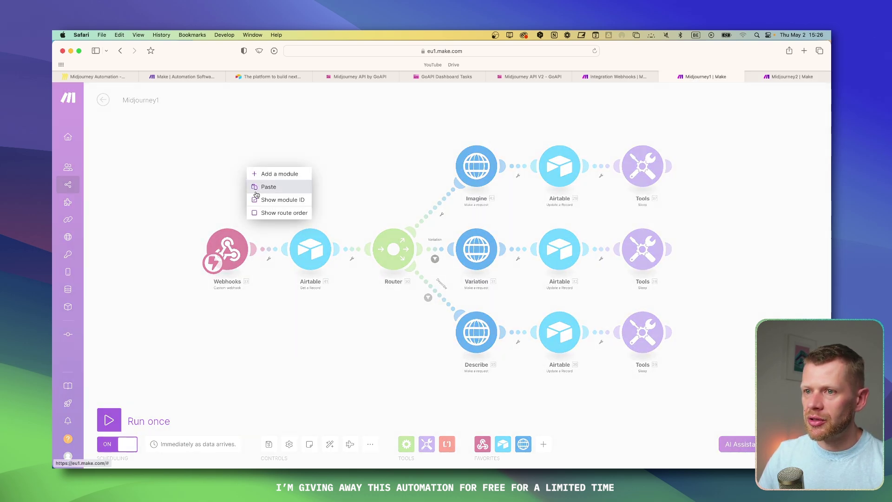
Step: In Airtable, check the Webhook URL column and the first record's prompt, then return to Make
key("super+Tab")
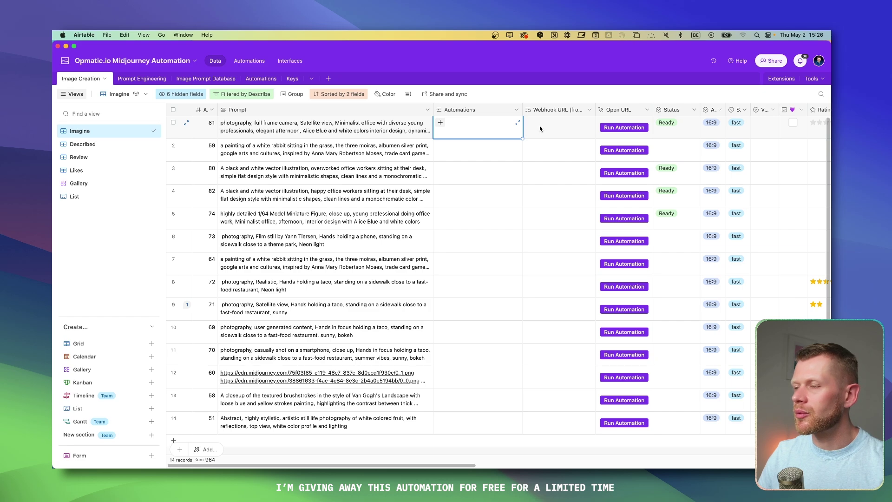
left_click(568, 112)
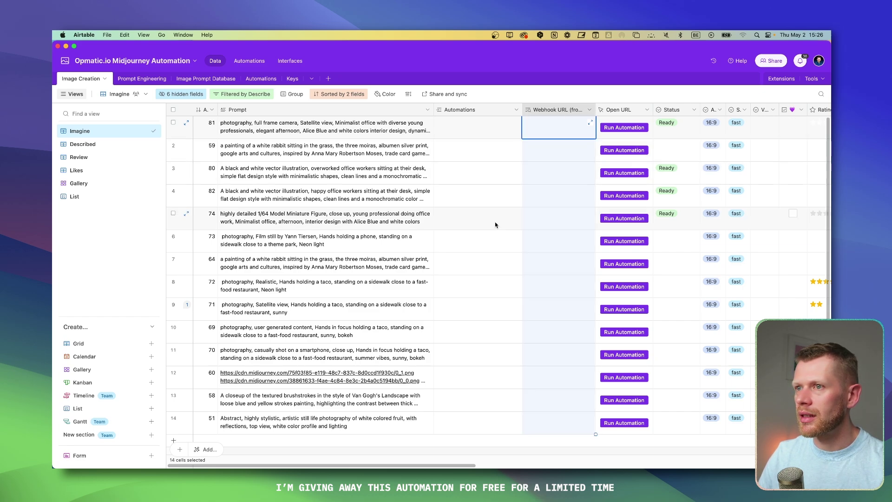
left_click(342, 132)
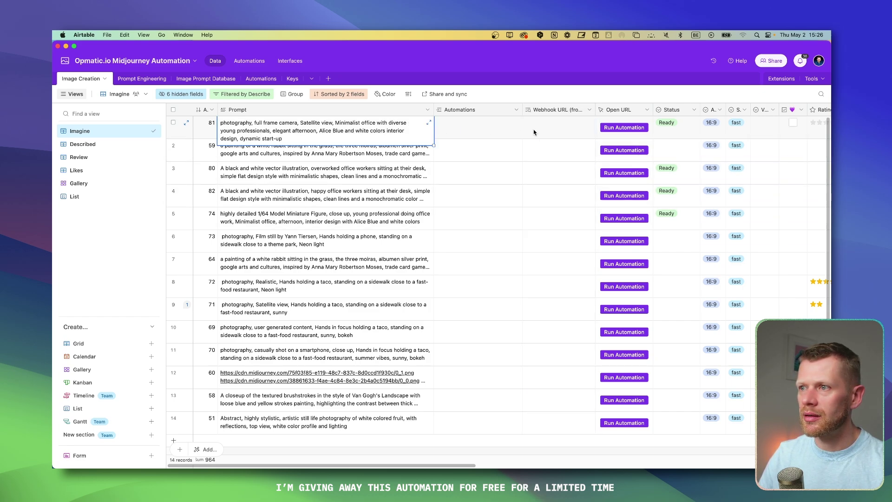
key("super+Tab")
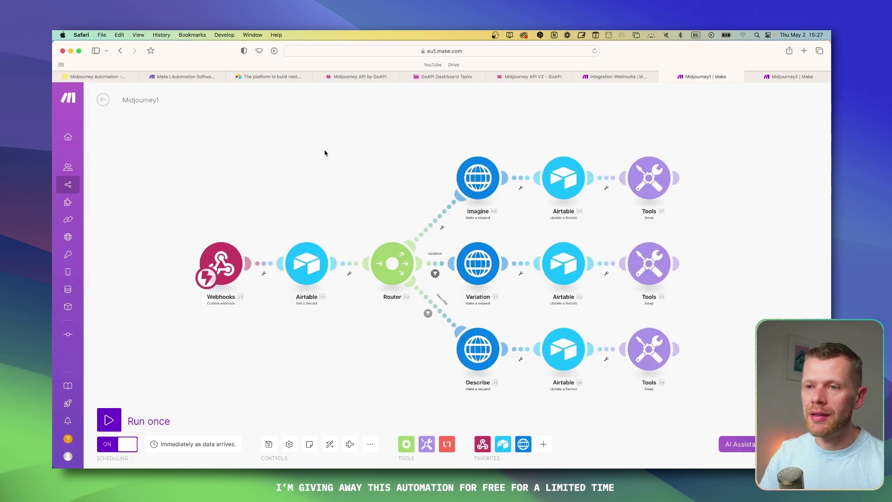
Step: Zoom out and pan the Midjourney1 canvas to show the router's Imagine, Variation and Describe branches
scroll(264, 161, "down", 2)
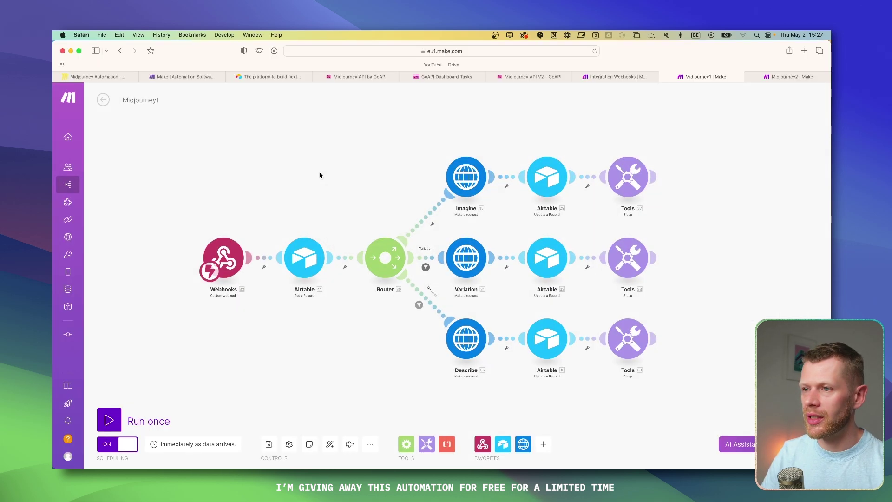
left_click_drag(438, 151, 390, 121)
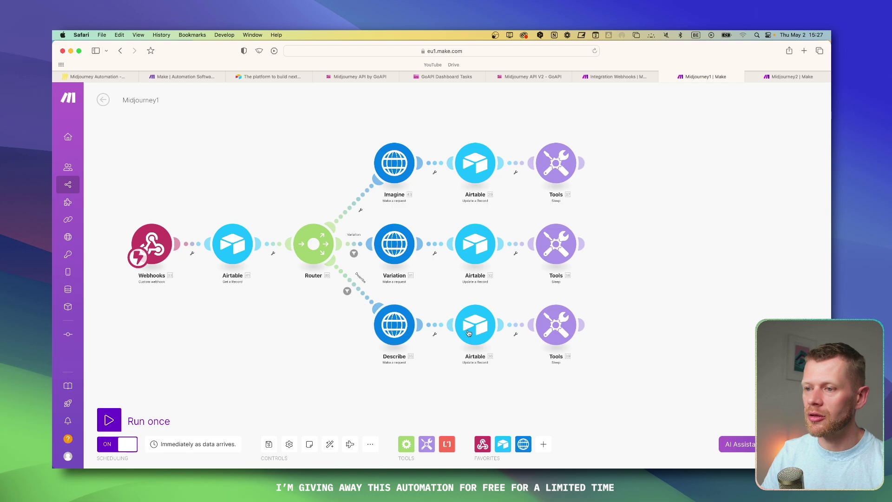
scroll(300, 167, "down", 2)
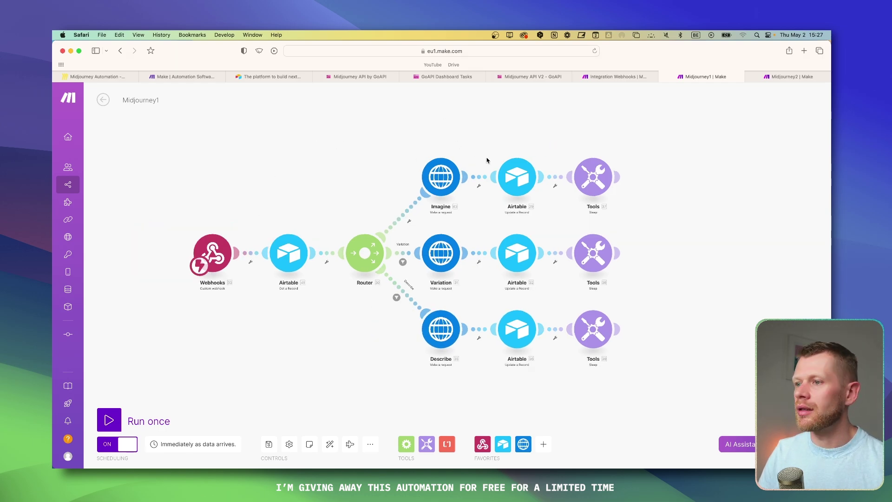
Step: Go to the Integration Webhooks scenario, then move to Airtable's empty Untitled Base
left_click(626, 78)
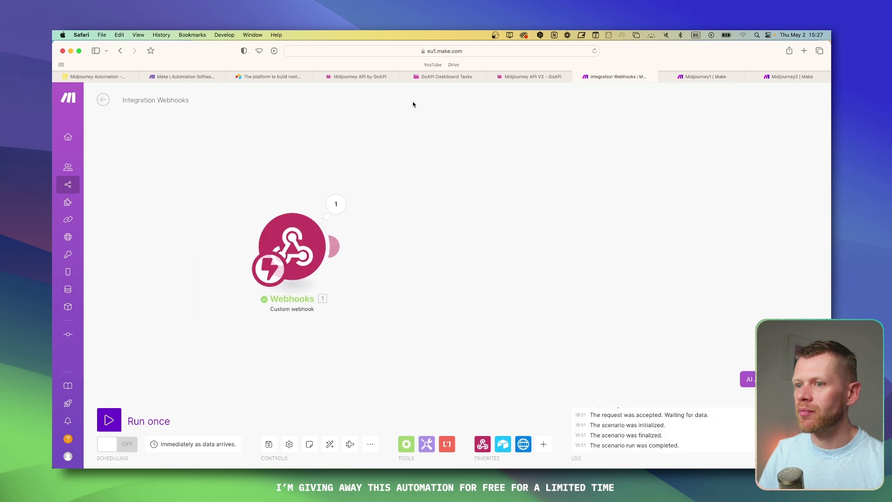
left_click(704, 77)
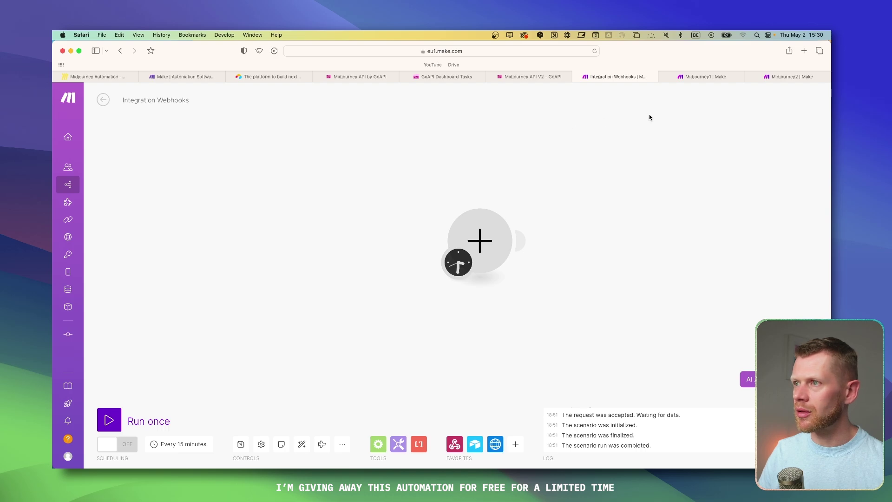
key("super+Tab")
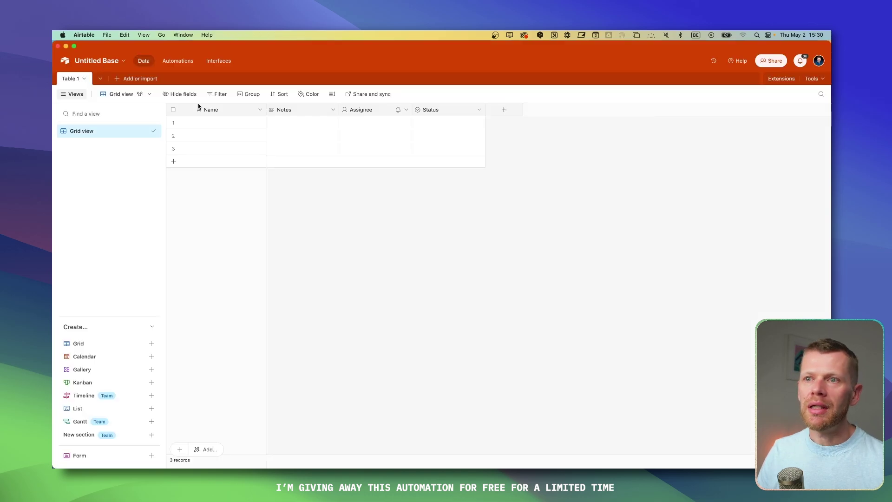
Step: Add a Webhooks custom webhook trigger using a new hook named 'MJ tut'
key("super+Tab")
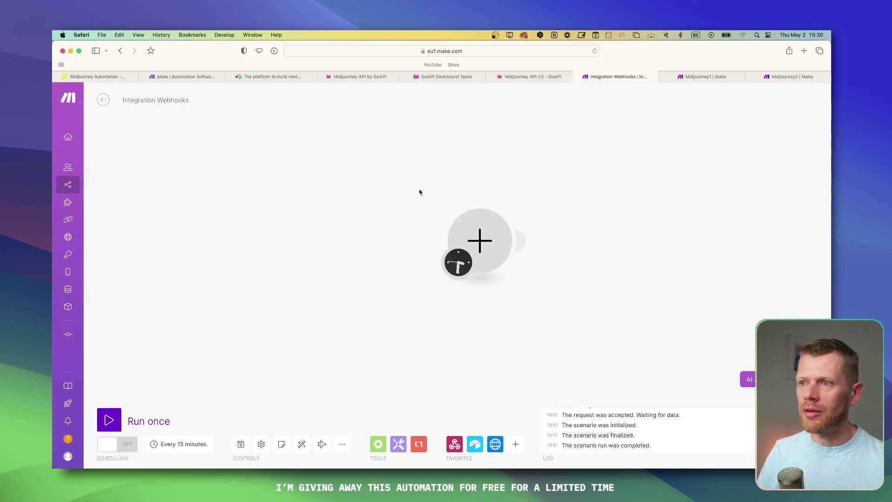
left_click_drag(445, 154, 334, 177)
left_click(371, 264)
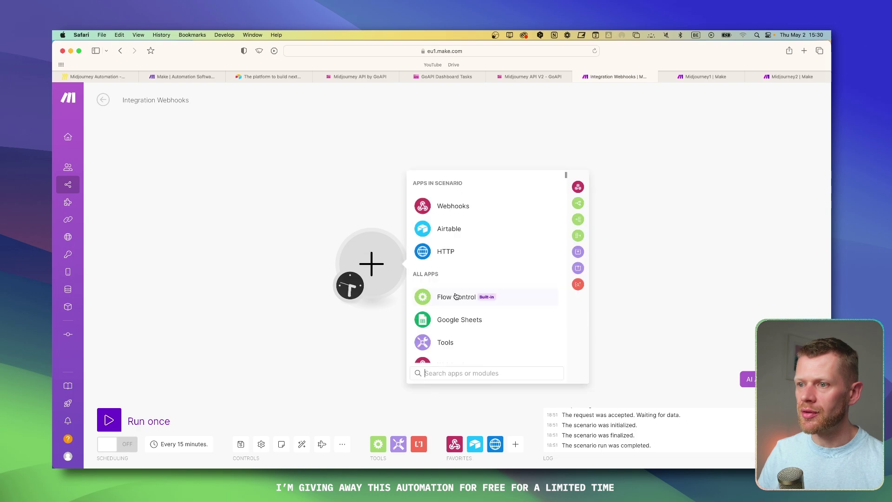
left_click(444, 205)
left_click(463, 272)
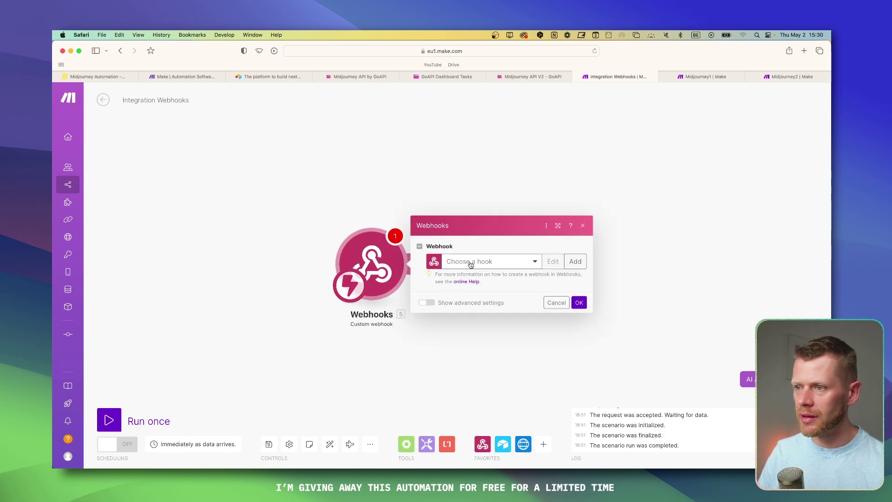
left_click(529, 261)
left_click(575, 261)
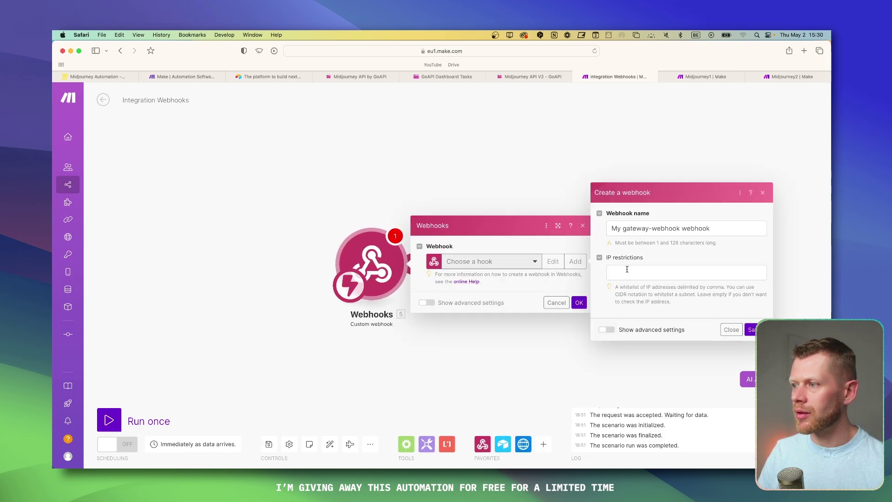
left_click(638, 230)
type("MJ tut")
key("Return")
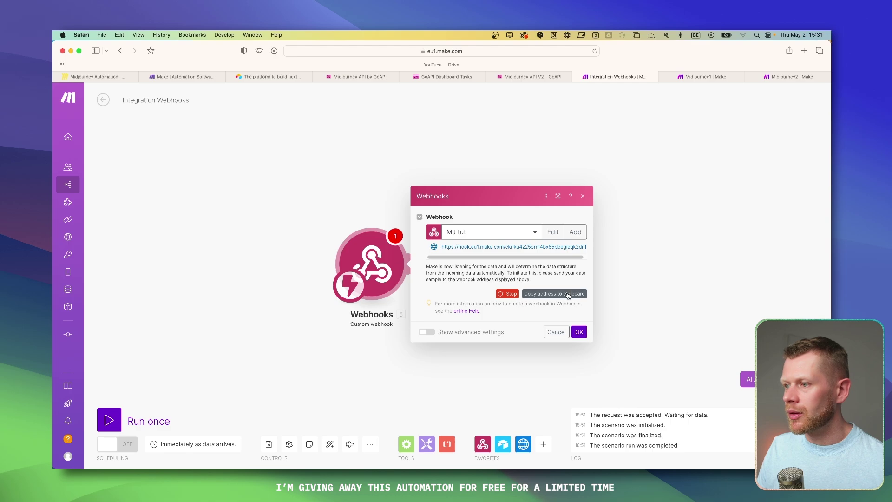
left_click(579, 331)
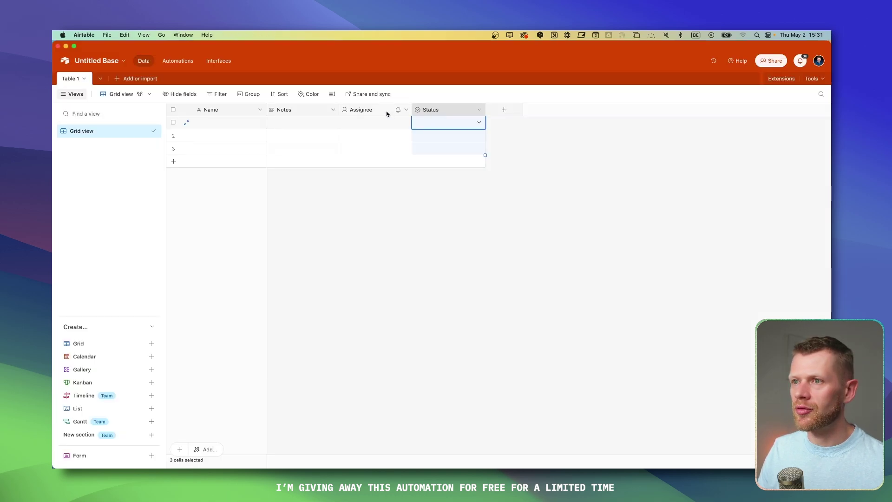
Step: In Airtable, replace Notes, Assignee and Status with a single line text field holding the webhook URL
left_click(355, 110, "shift")
key("Delete")
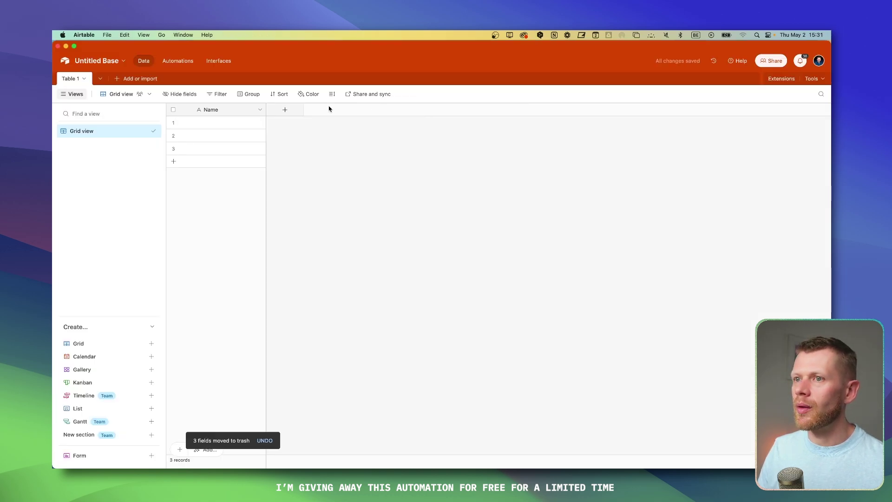
left_click(297, 112)
left_click(334, 185)
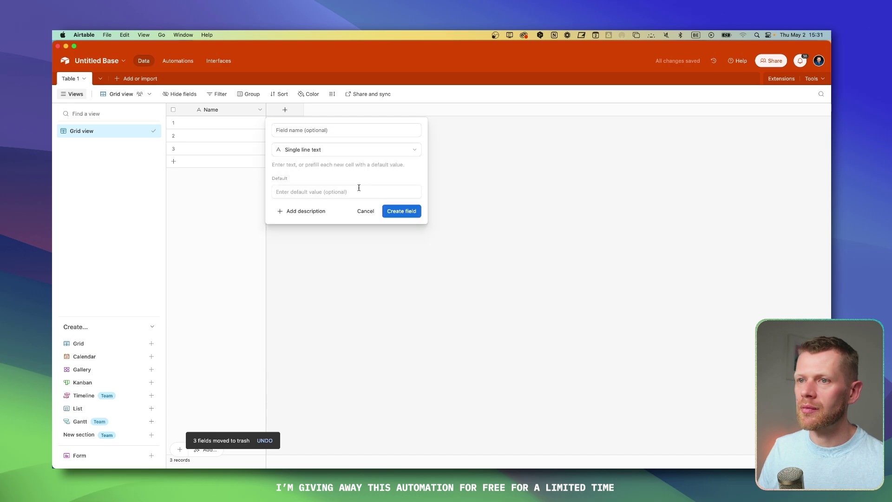
left_click(401, 212)
key("super+v")
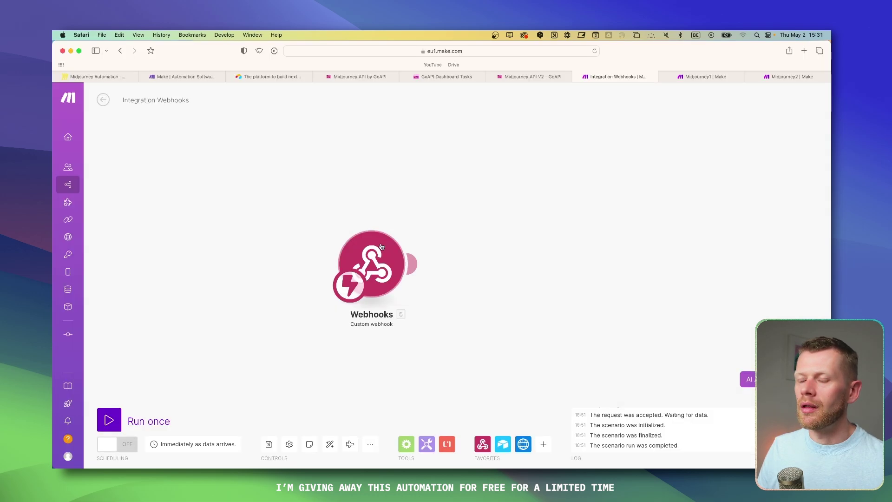
right_click(345, 191)
left_click_drag(345, 190, 313, 158)
Step: Add an Airtable Get a Record module after the webhook using an existing Airtable connection
left_click(378, 232)
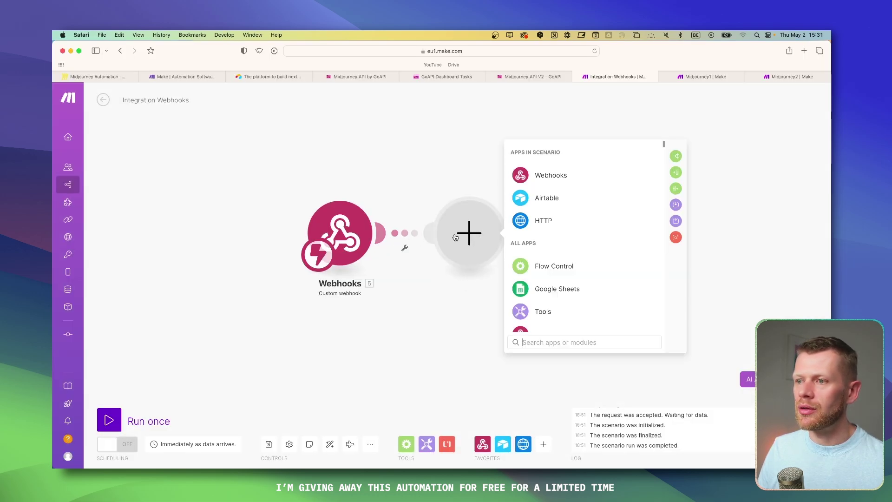
left_click(549, 200)
left_click(564, 247)
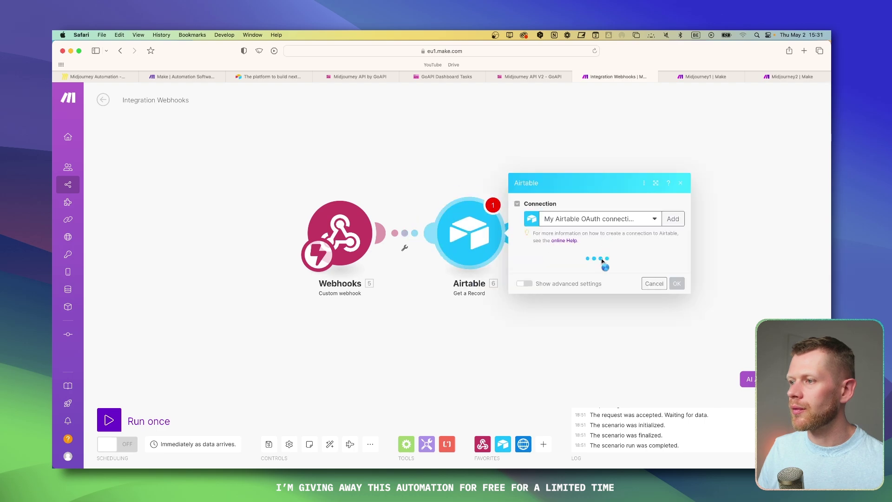
left_click(557, 265)
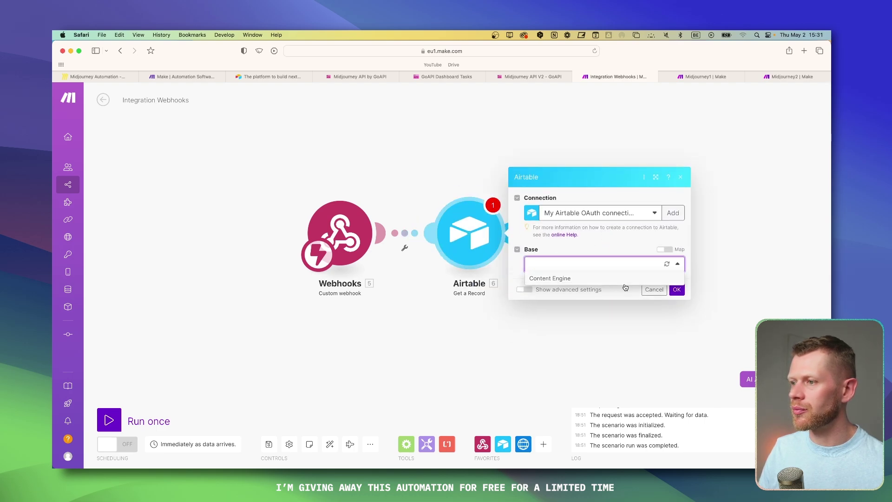
left_click(636, 230)
left_click(599, 213)
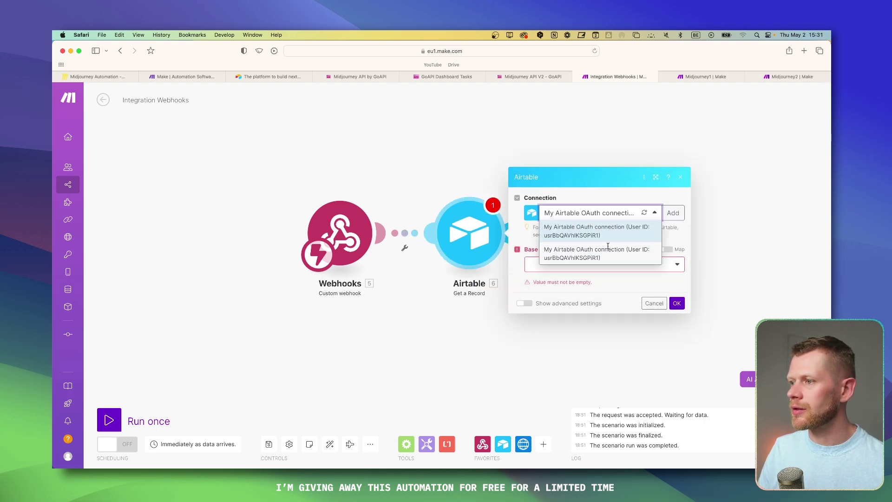
Step: Point the Get a Record module at Untitled Base's Table 1 and close its settings
left_click(625, 230)
left_click(597, 266)
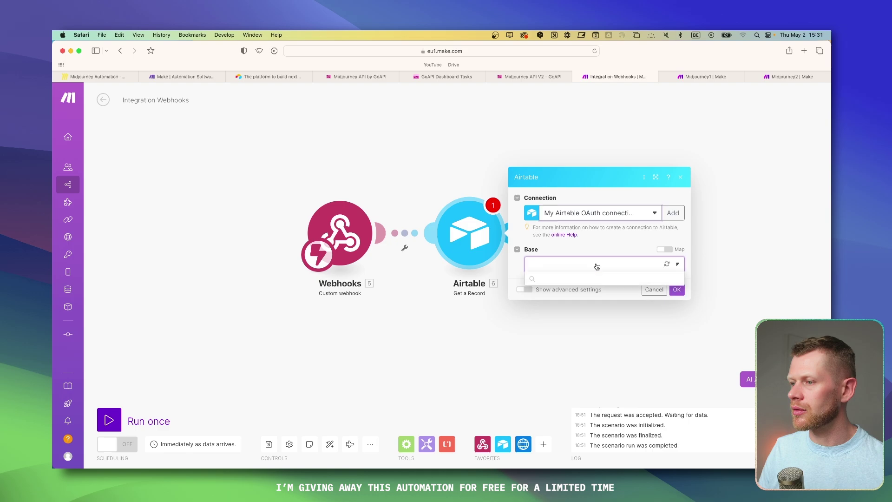
left_click(578, 281)
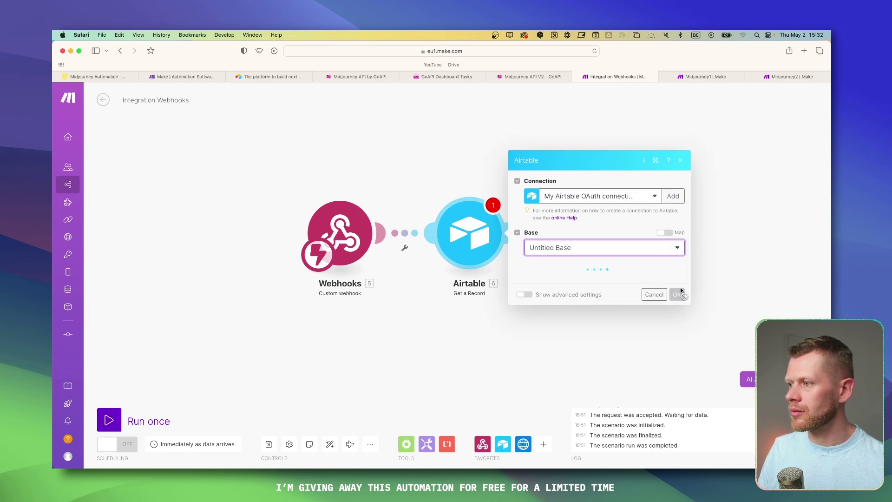
left_click(614, 298)
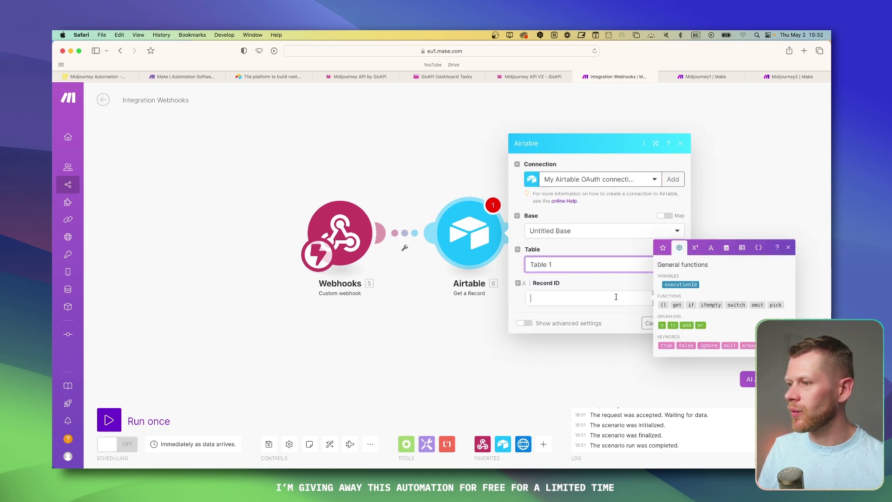
left_click(627, 327)
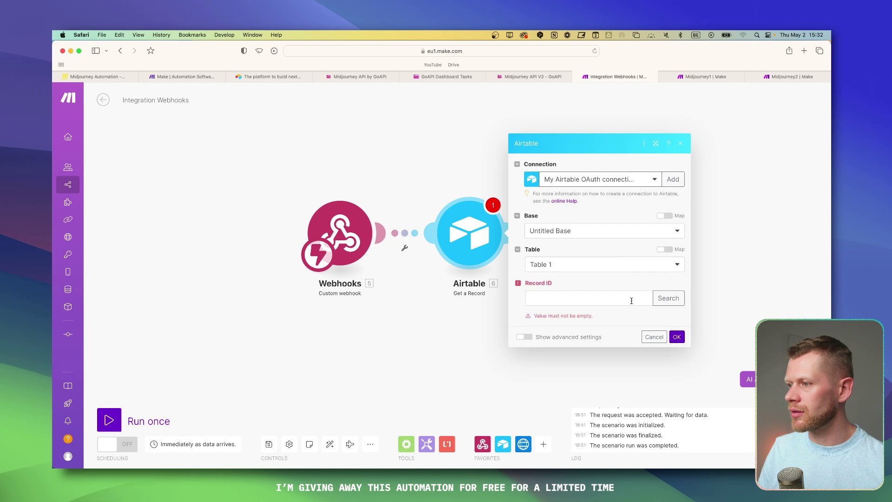
left_click(456, 326)
key("super+Tab")
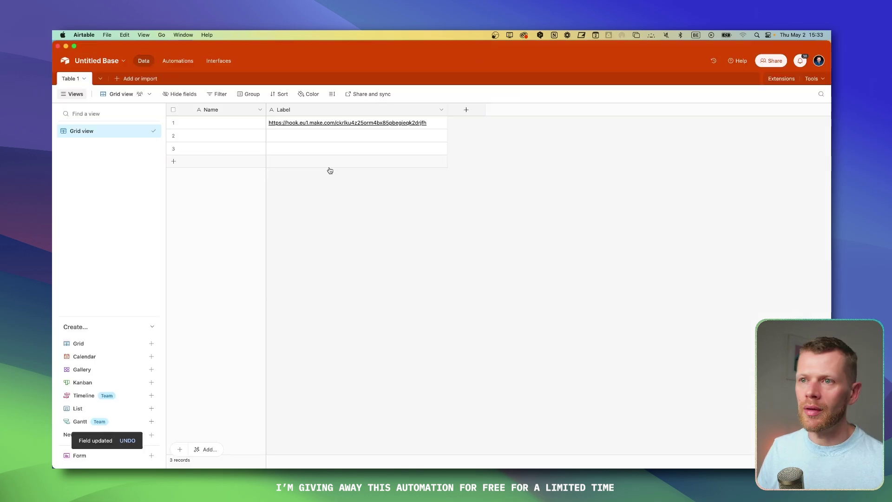
Step: Glance at Automations, then narrow the Label column holding the webhook URL slightly
left_click(328, 110)
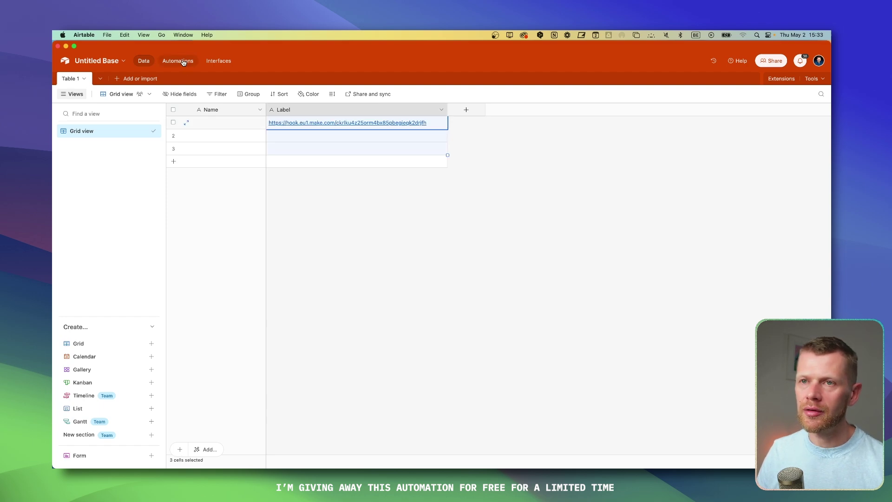
left_click(183, 61)
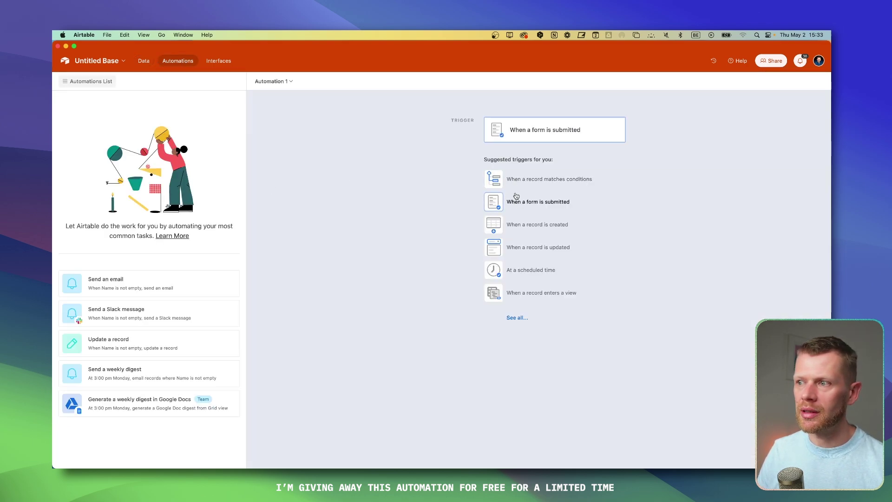
left_click(144, 61)
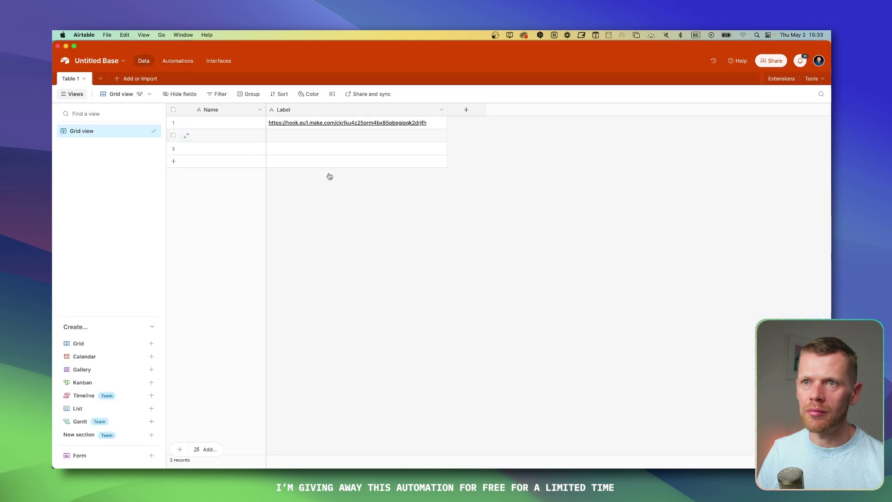
left_click_drag(447, 110, 441, 110)
left_click(396, 113)
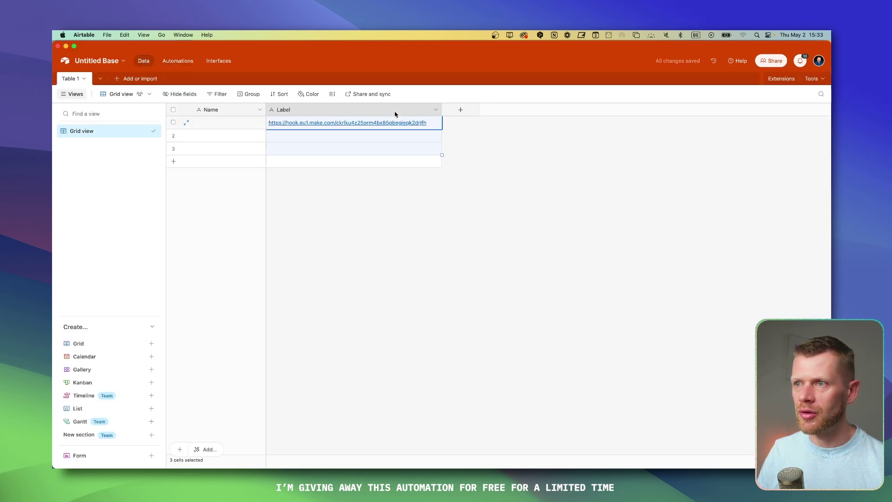
left_click(140, 78)
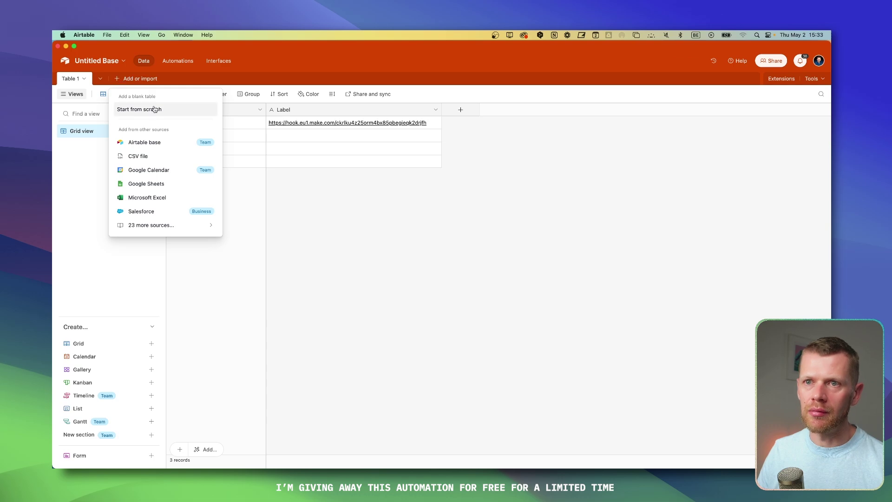
Step: Create a new blank table named Table 2
left_click(186, 108)
left_click(327, 211)
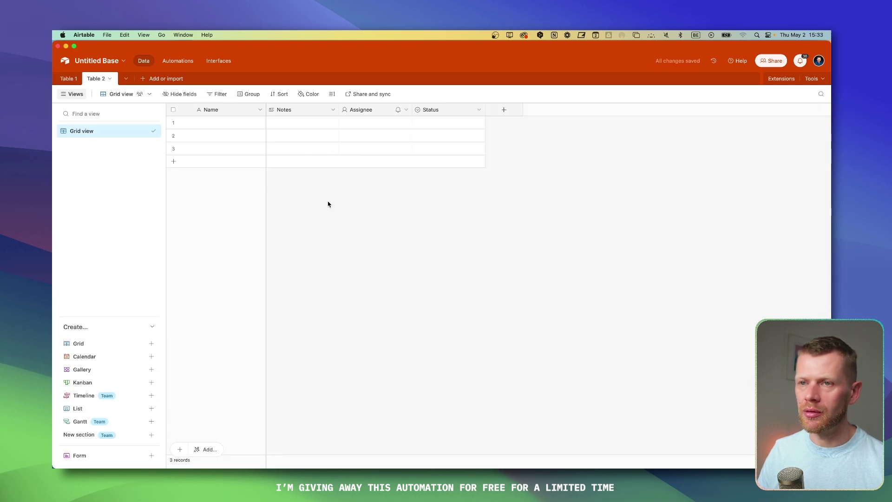
left_click(296, 110)
right_click(436, 114)
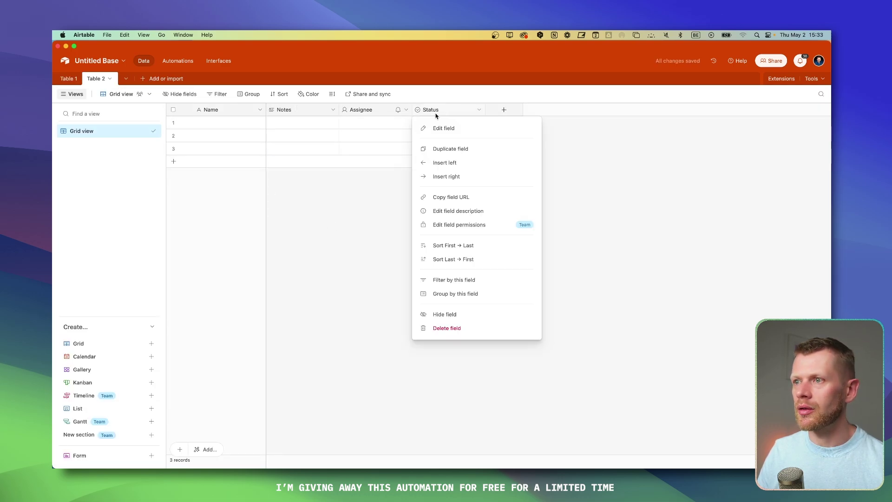
left_click(305, 113)
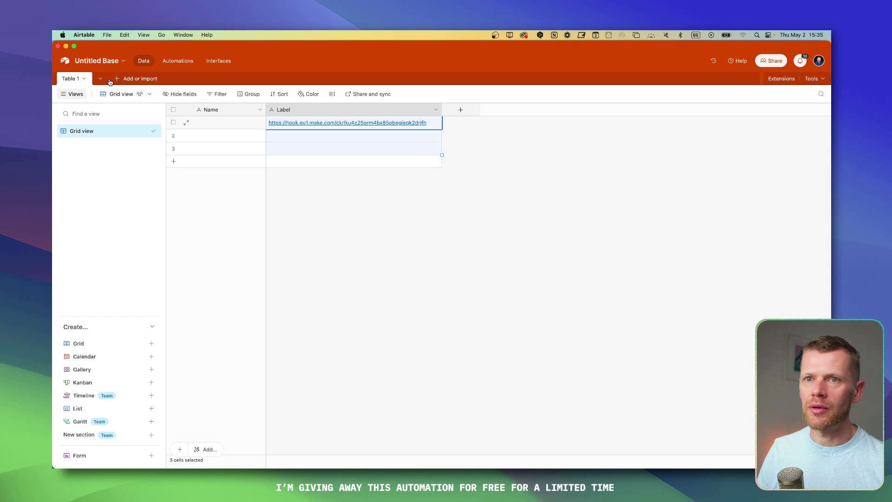
left_click(117, 80)
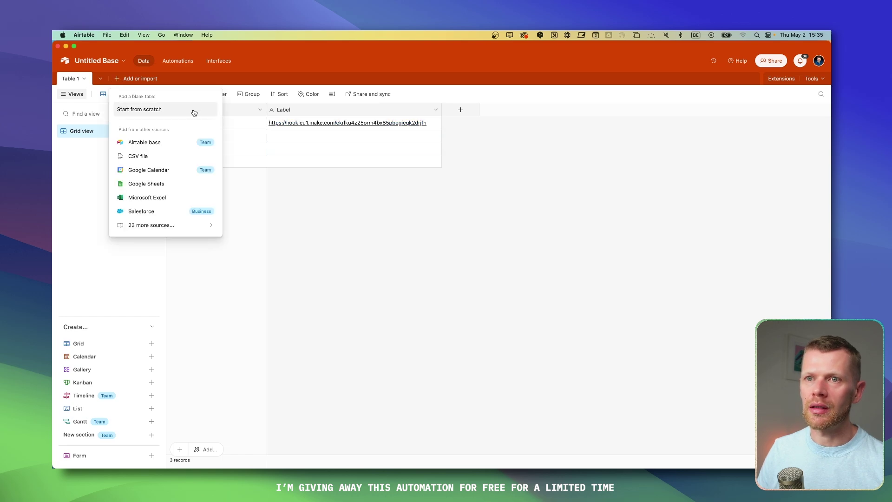
left_click(194, 113)
key("Return")
Step: Replace Table 2's Notes, Assignee and Status columns with a Label field holding the webhook URL
left_click(325, 109)
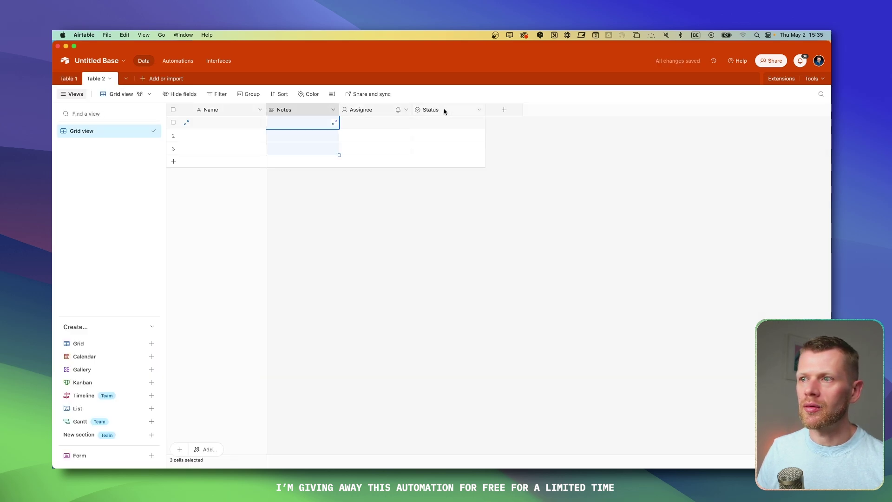
left_click(466, 110, "shift")
right_click(466, 110)
left_click(483, 198)
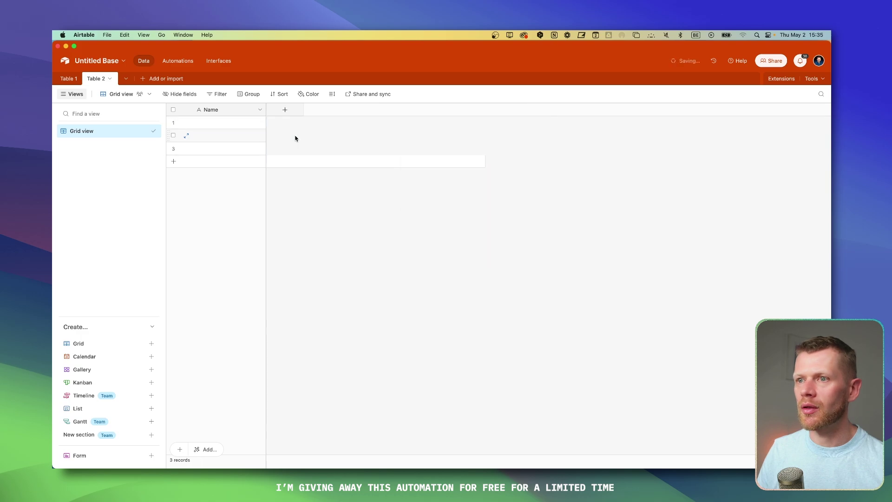
left_click(285, 110)
left_click(402, 211)
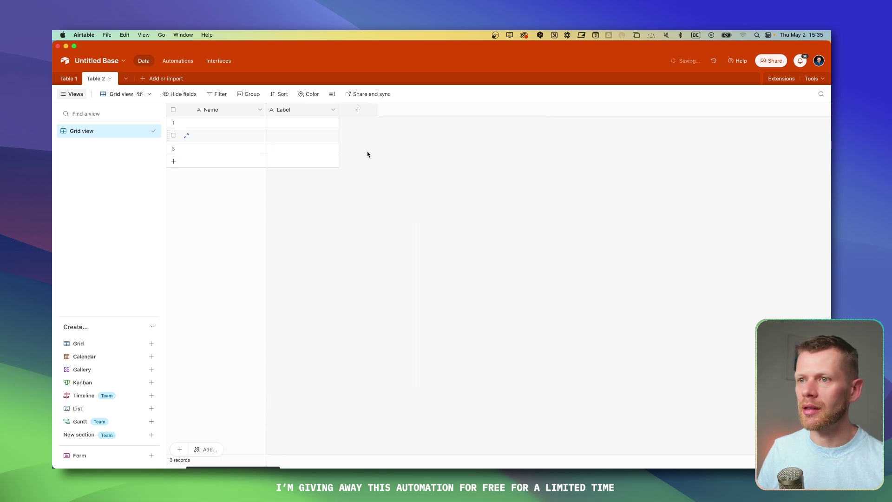
key("super+v")
Step: Name the first record 'Webhook URL' and delete the two empty records
double_click(219, 126)
type("Web")
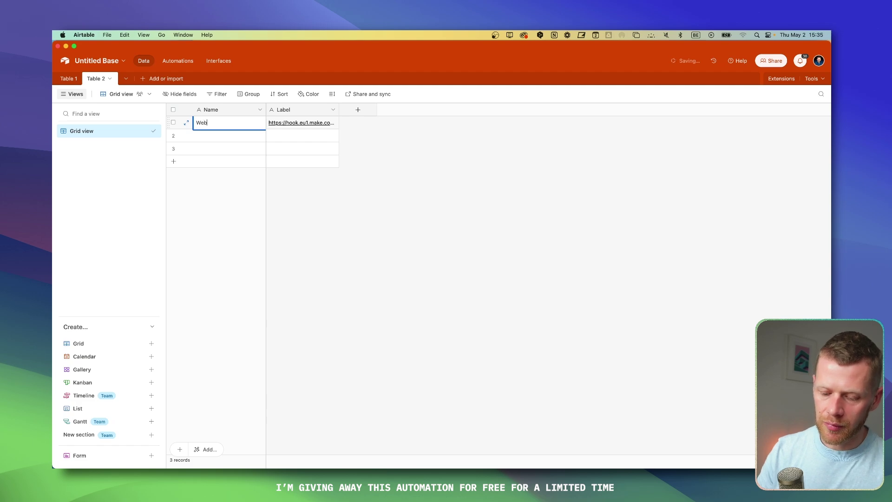
type("hook URL")
left_click(173, 135)
left_click(174, 149)
right_click(175, 148)
left_click(208, 172)
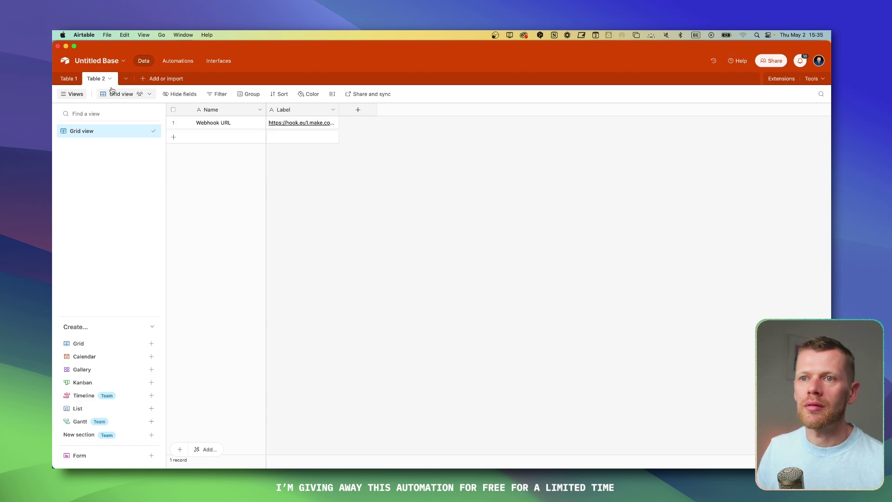
left_click(69, 78)
Step: Add a Table 1 field linking to Table 2, plus a Label (from Table 2) lookup
left_click(469, 110)
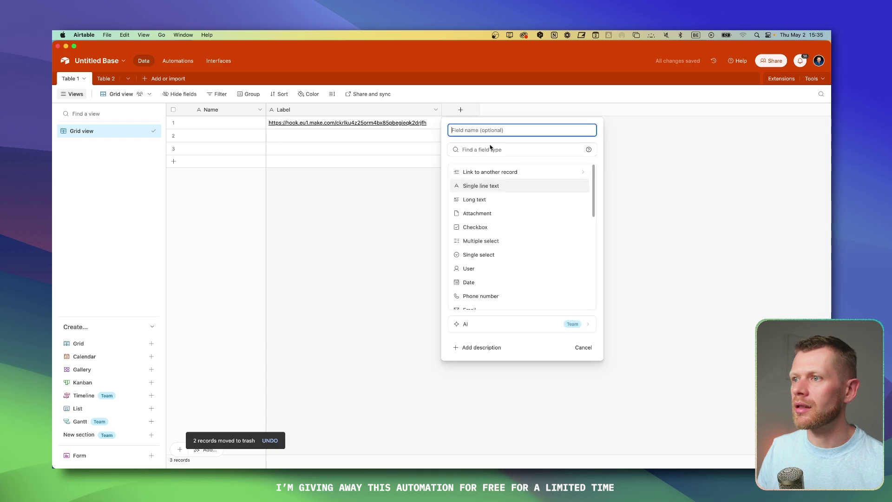
left_click(489, 171)
left_click(488, 180)
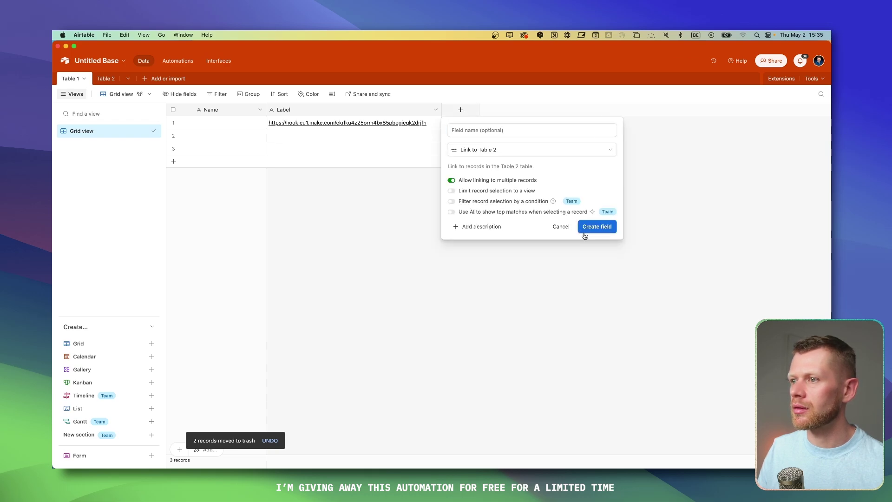
left_click(596, 226)
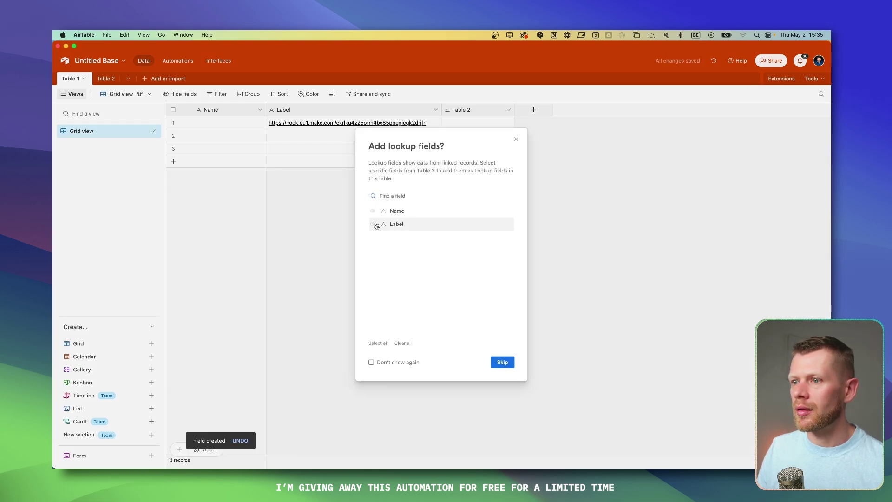
left_click(502, 367)
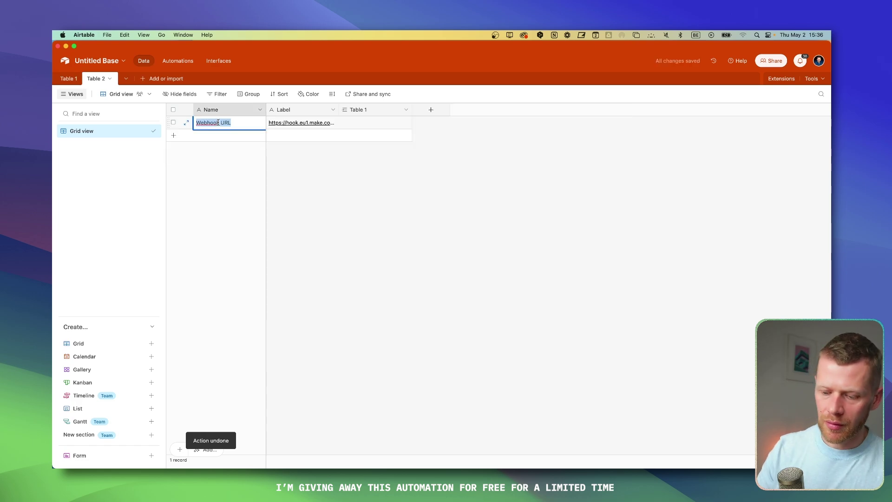
Step: Rename the Table 2 record 'Imagine', link it in row 1, and widen the lookup column
type("Imagine")
left_click(297, 195)
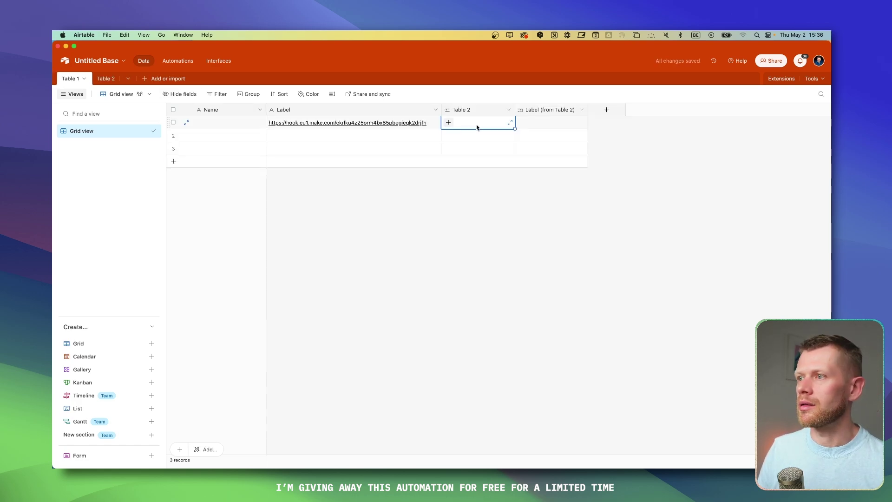
left_click(449, 122)
left_click(483, 166)
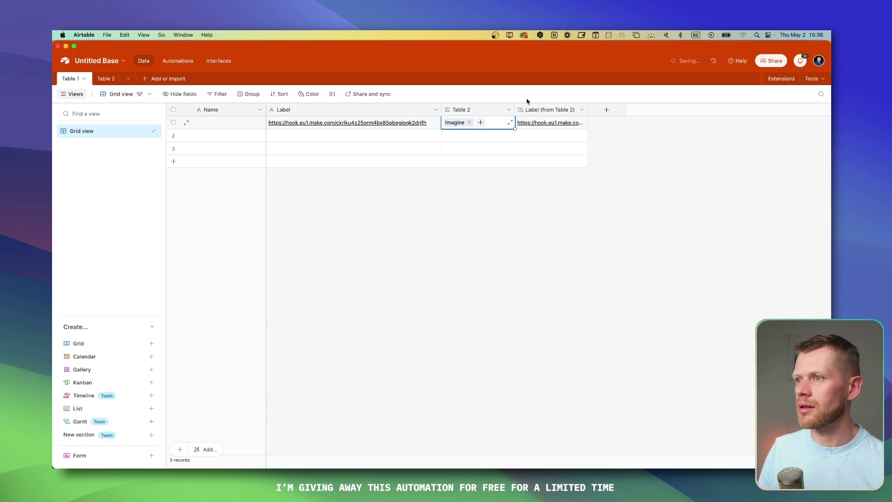
left_click(564, 169)
left_click_drag(590, 109, 721, 109)
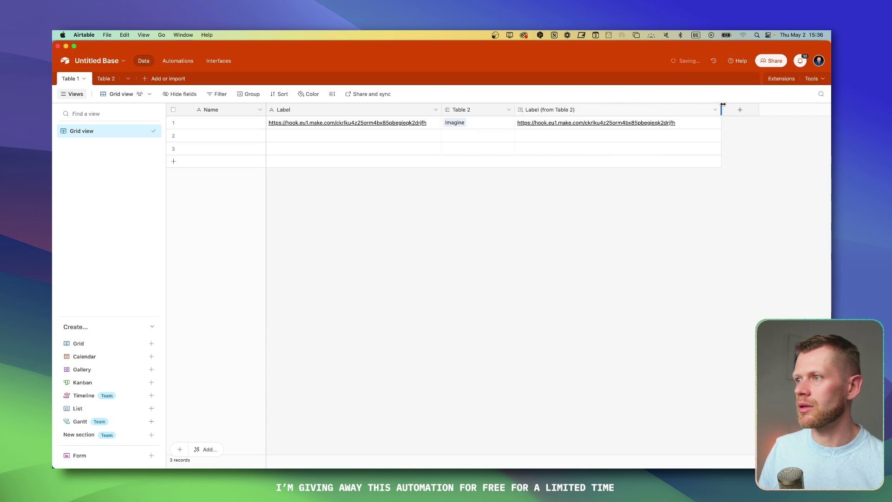
right_click(397, 113)
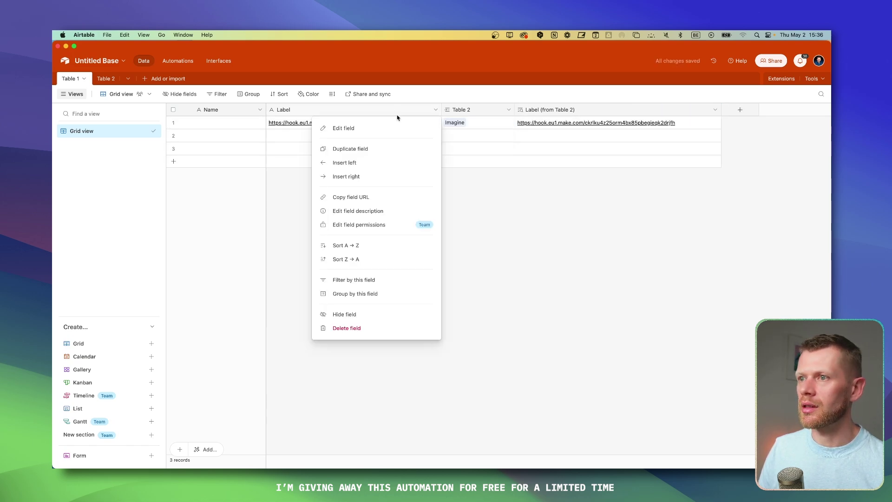
Step: Add an Open URL button field using CONCATENATE({Label (from Table 2)},'?record_id=',RECORD_ID())
left_click(396, 177)
scroll(479, 284, "down", 5)
left_click(473, 301)
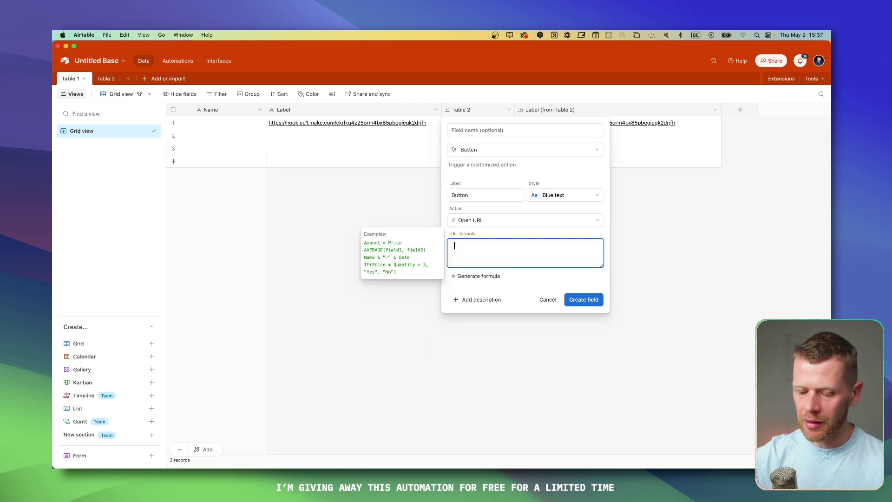
type("conc")
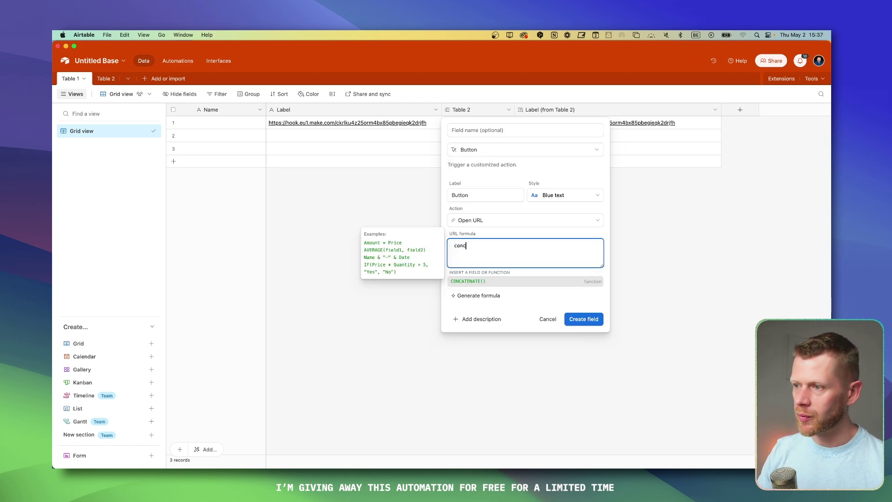
key("Return")
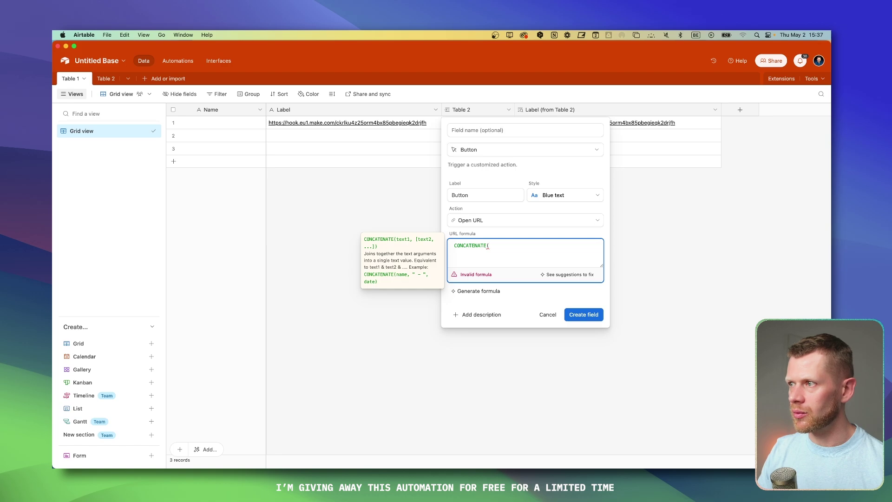
type("label")
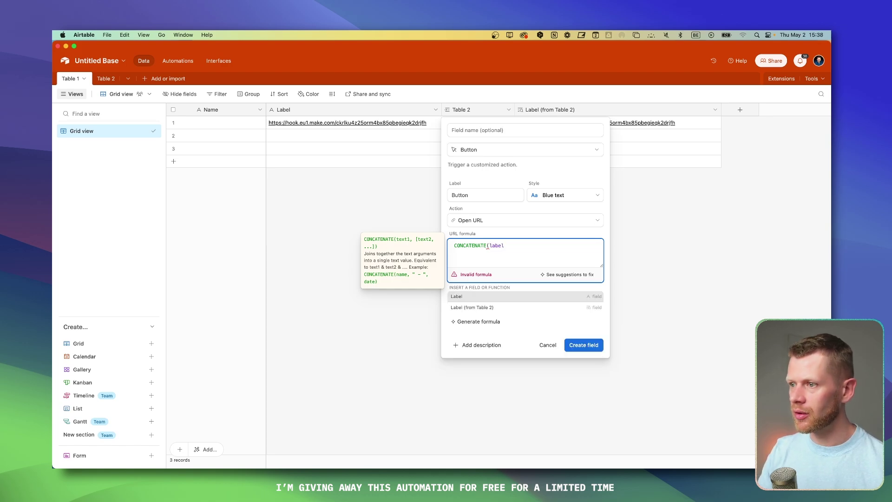
left_click(535, 309)
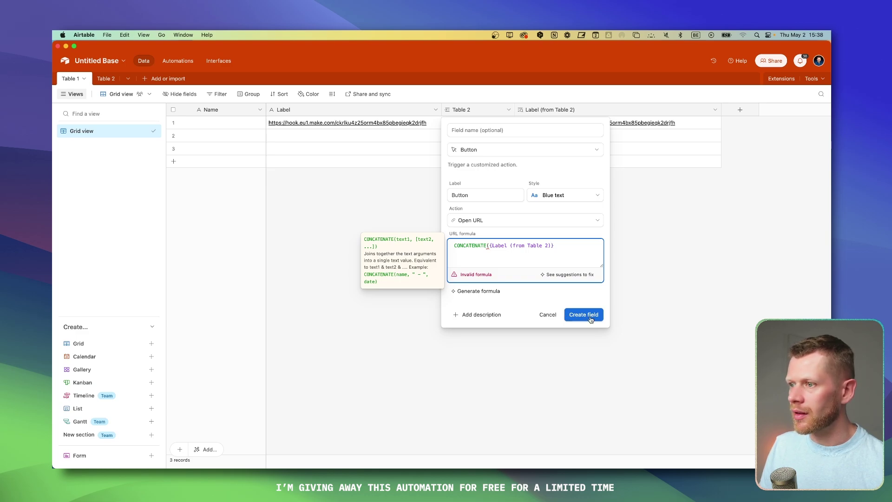
type(",'?record_id=',RECORD_ID())")
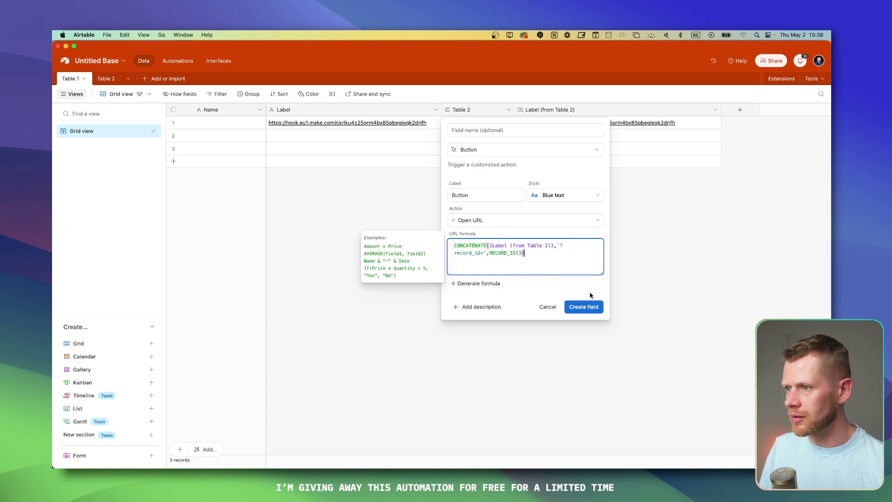
left_click(584, 306)
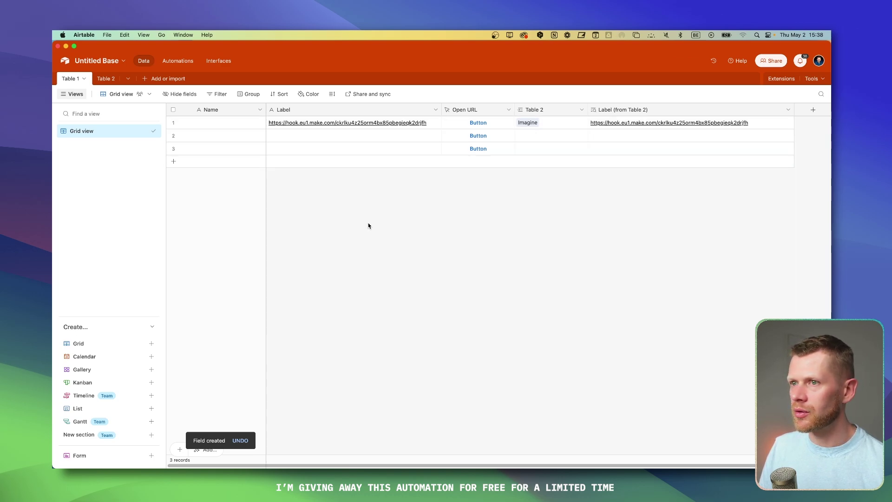
key("super+Tab")
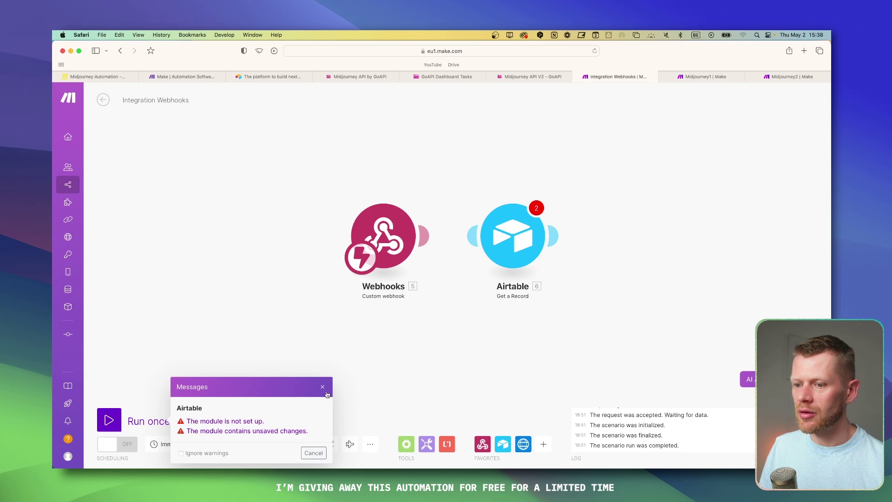
Step: Fire the webhook with row 1's Airtable button and inspect the data Make received
left_click(323, 387)
key("super+Tab")
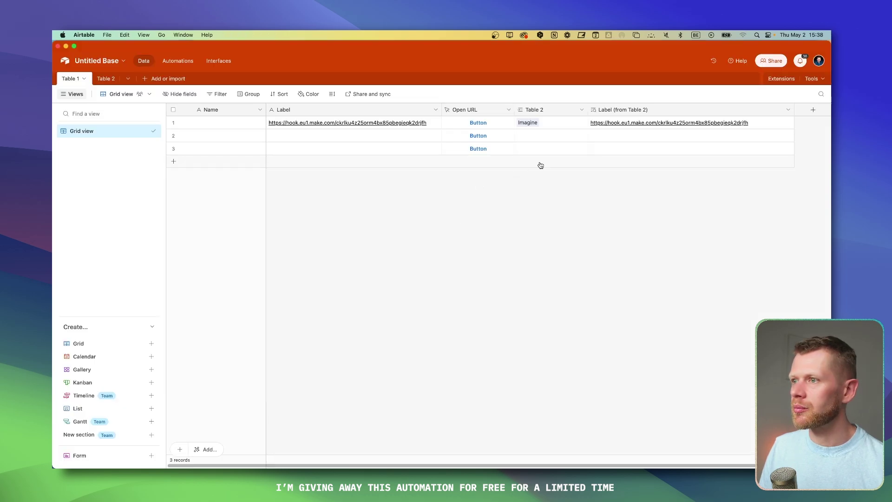
left_click(529, 126)
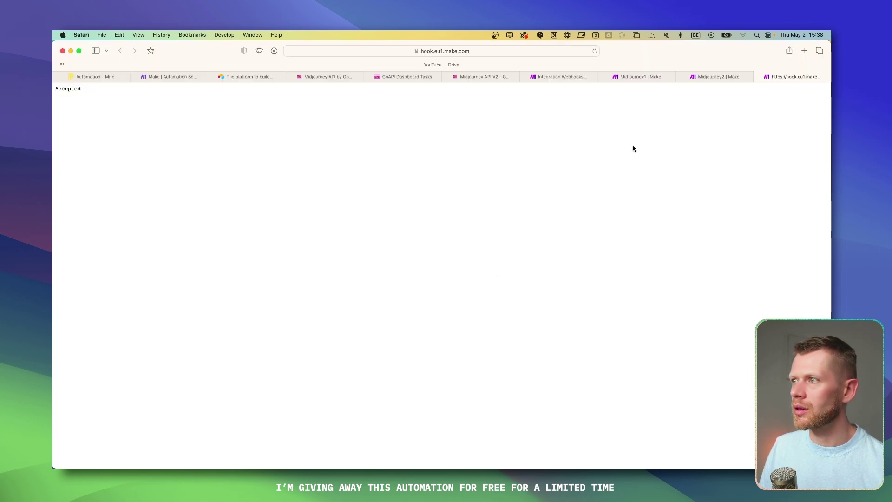
key("super+w")
left_click(647, 78)
left_click(430, 197)
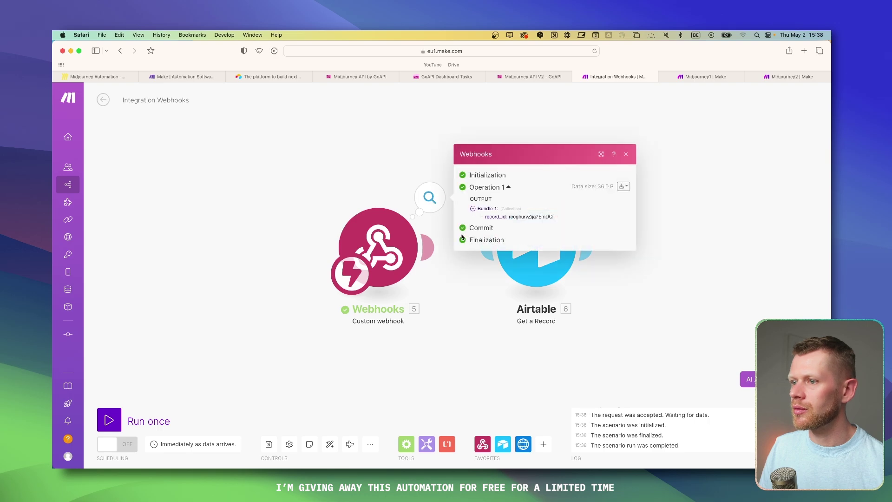
left_click(693, 207)
Step: Map the webhook's record_id into the Get a Record module's Record ID
left_click(537, 253)
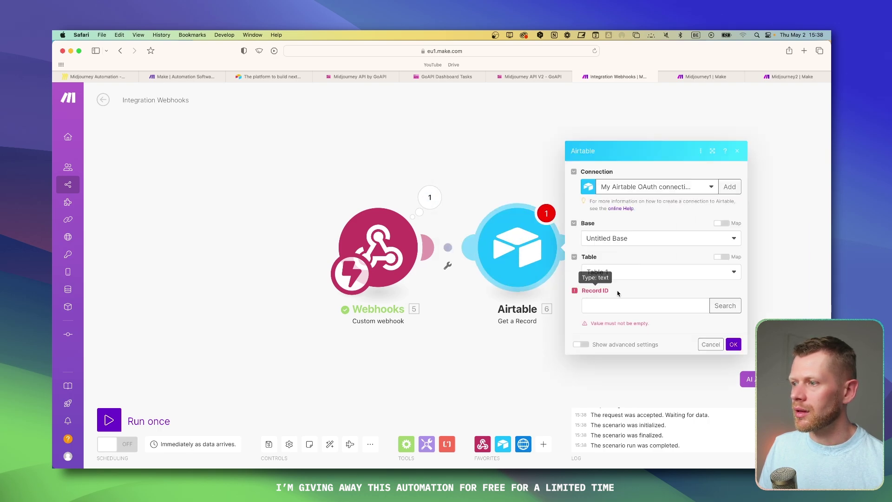
left_click(618, 306)
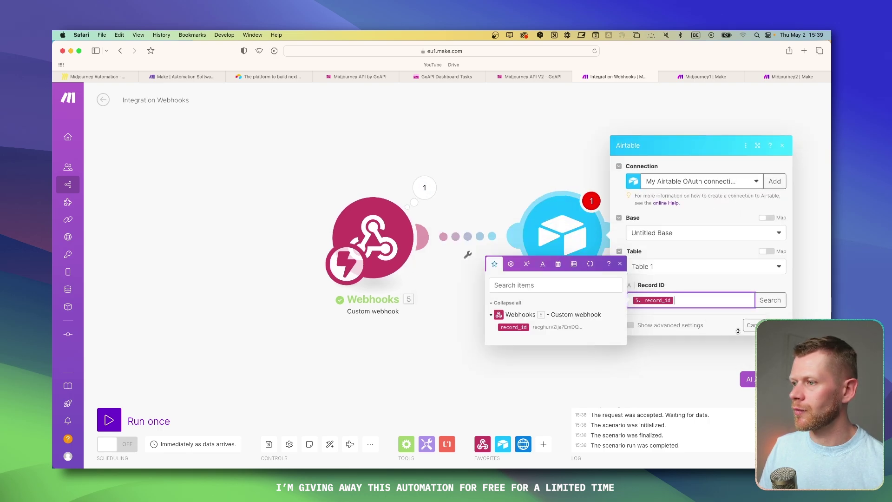
left_click(466, 255)
Step: Add an HTTP 'Make a request' module after the Airtable module
left_click(650, 244)
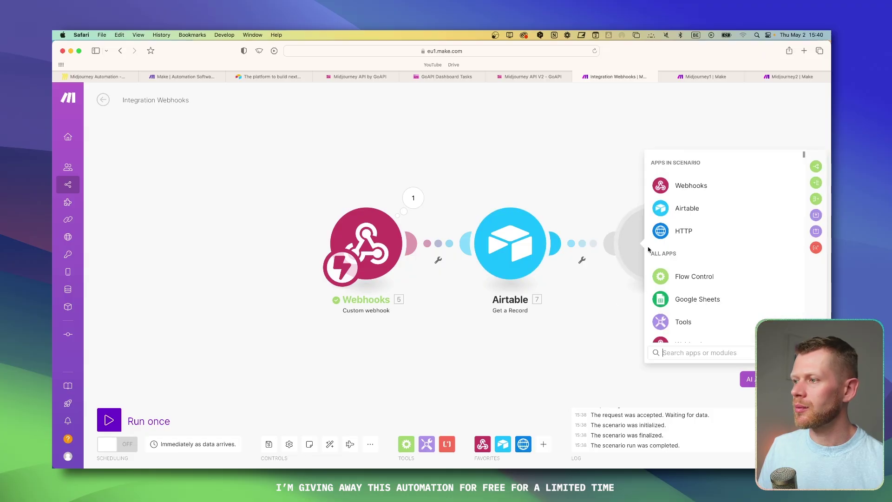
left_click(684, 231)
scroll(700, 274, "down", 4)
scroll(704, 275, "down", 3)
left_click(716, 281)
Step: Copy the GoAPI Midjourney Imagine endpoint URL and set the HTTP method to POST
left_click(523, 154)
key("Escape")
left_click(524, 78)
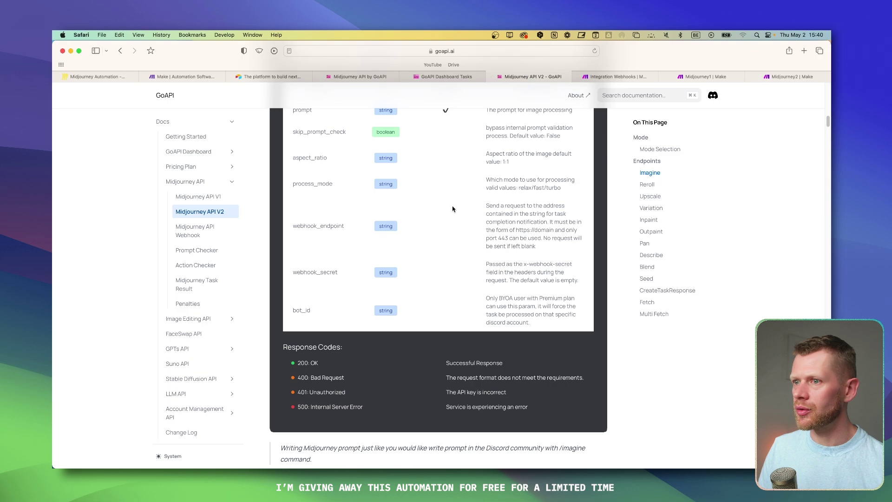
scroll(453, 208, "up", 15)
scroll(317, 241, "down", 5)
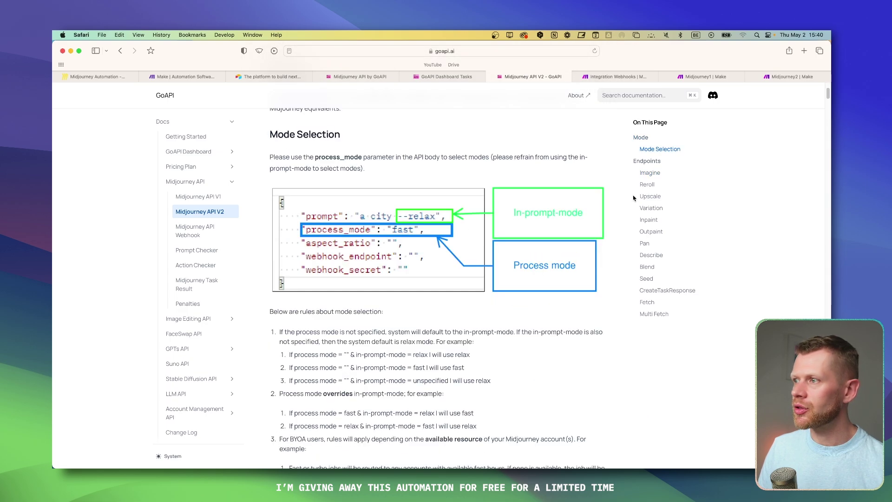
left_click(650, 172)
left_click_drag(309, 146, 473, 148)
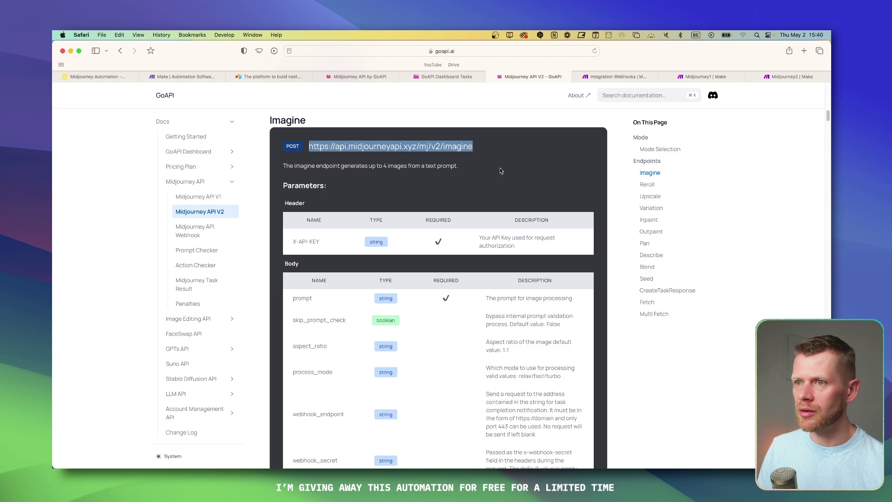
left_click(605, 77)
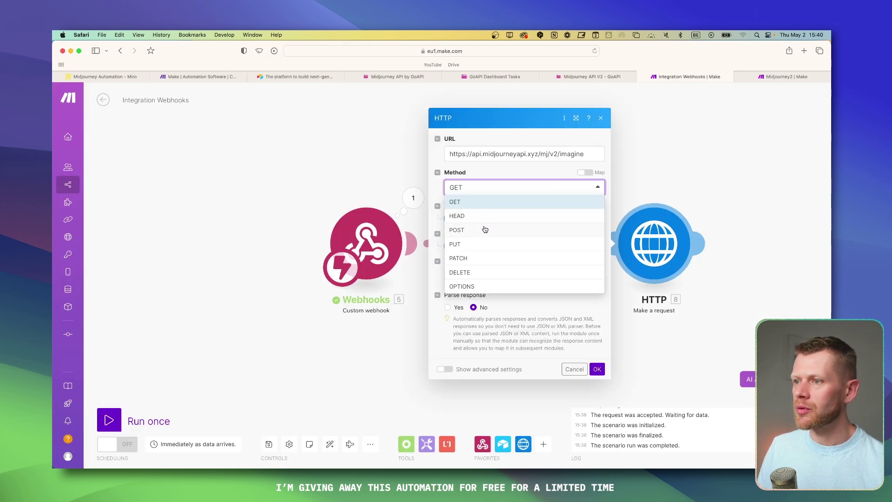
left_click(484, 229)
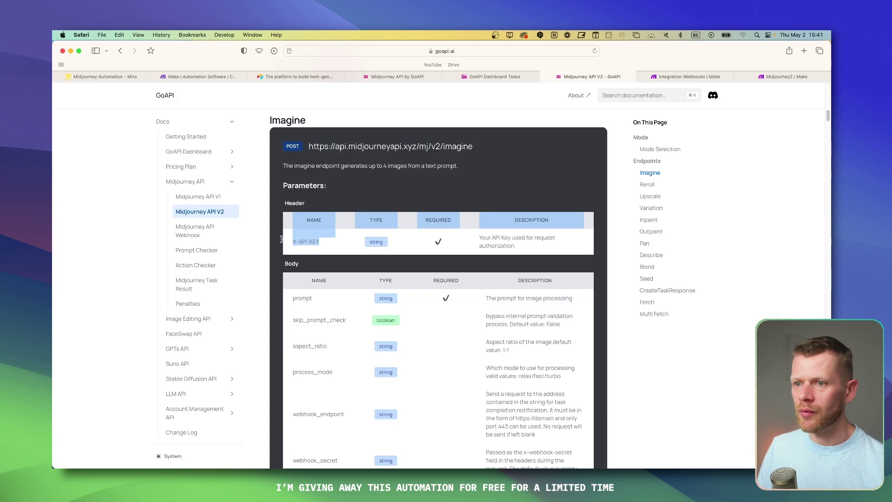
Step: Name the HTTP module's first header X-API-KEY, copied from the GoAPI docs
left_click_drag(282, 239, 296, 242)
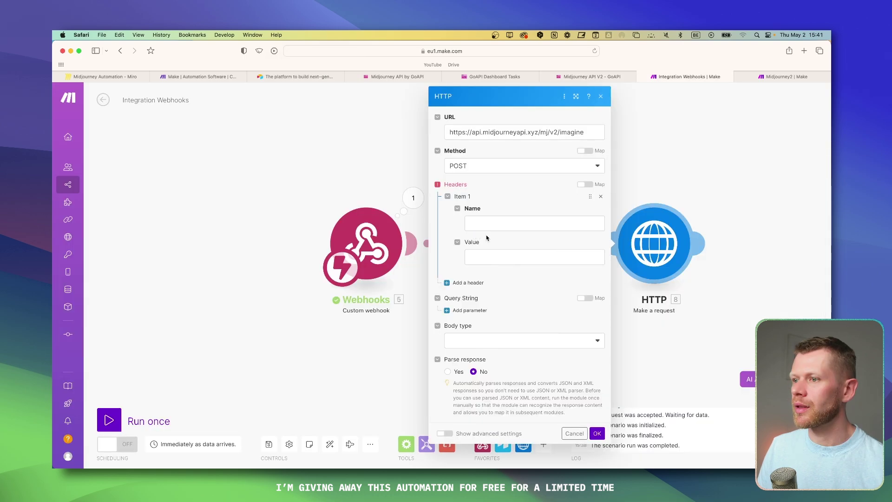
left_click(511, 223)
key("ctrl+v")
left_click(529, 251)
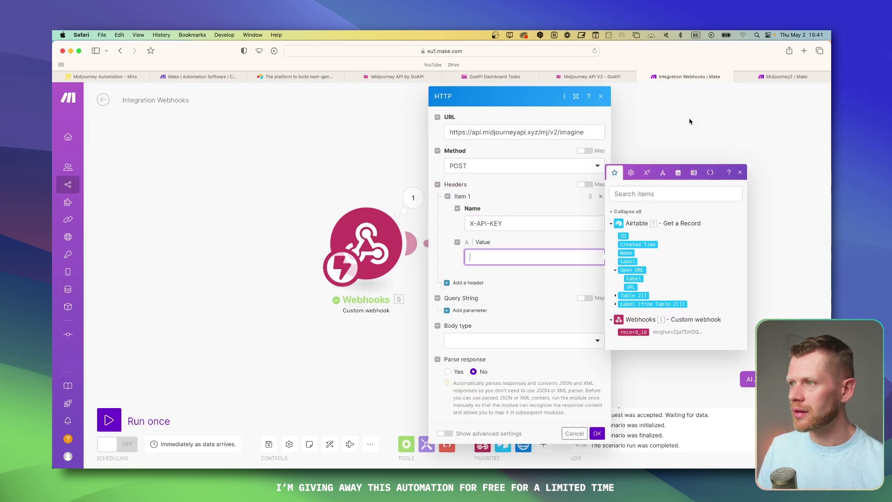
left_click(689, 122)
left_click(568, 243)
key("Escape")
Step: Bring up the GoAPI dashboard's Task History page
left_click(581, 78)
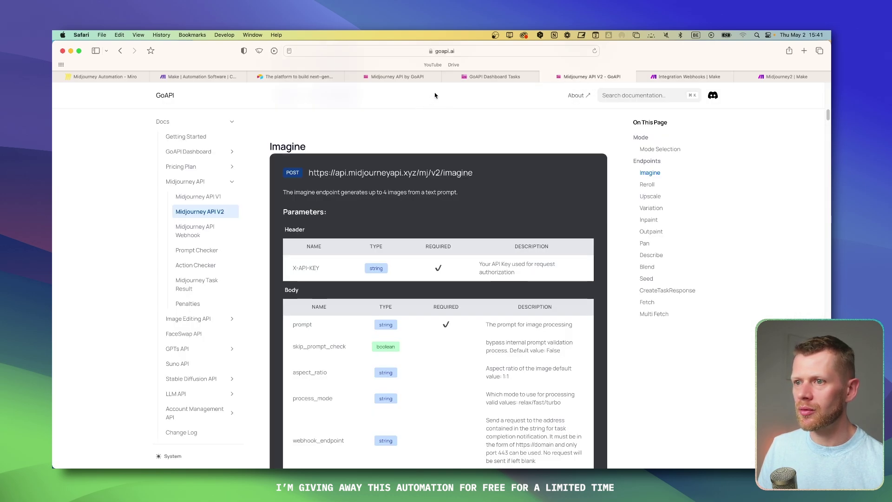
left_click(408, 77)
key("ctrl+Tab")
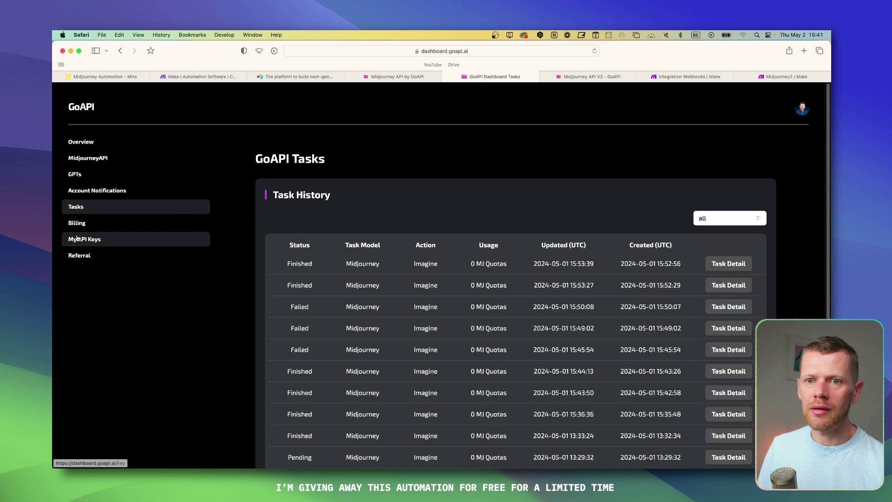
Step: Check the bound Midjourney account on the GoAPI dashboard's Midjourney API page
left_click(78, 239)
left_click(116, 158)
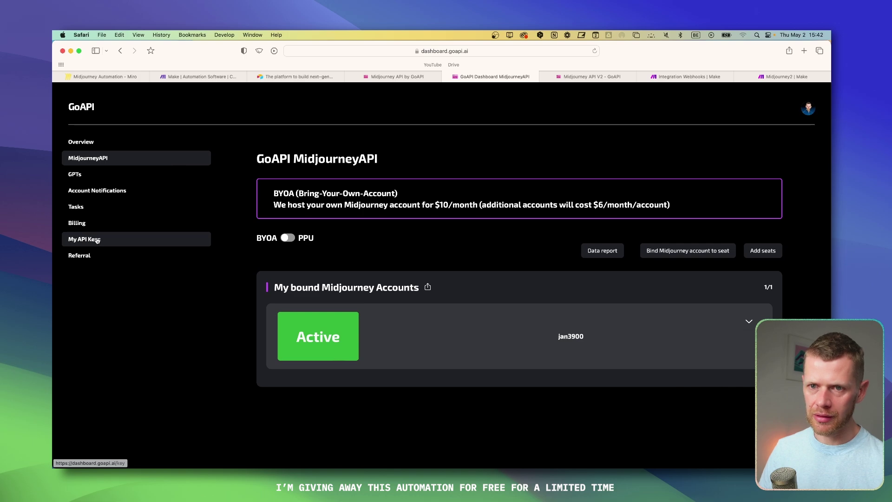
left_click(238, 80)
left_click(676, 77)
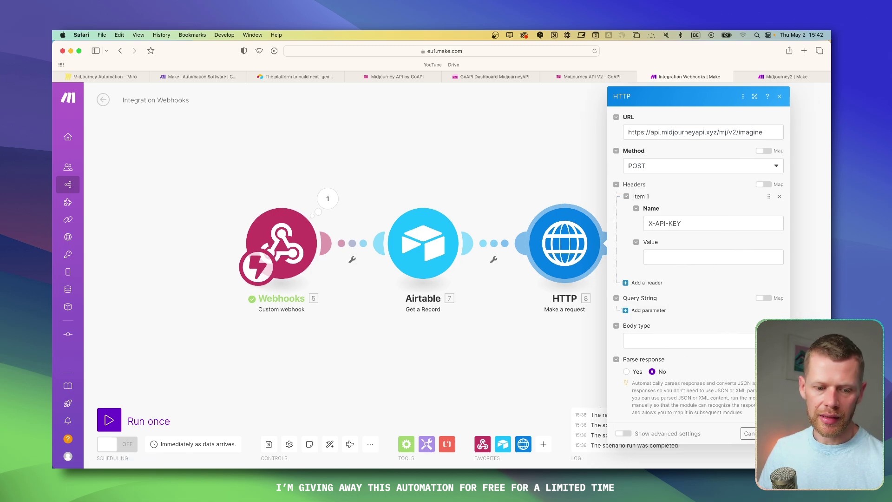
Step: Set the HTTP request body to Raw with JSON (application/json) content type
left_click(643, 340)
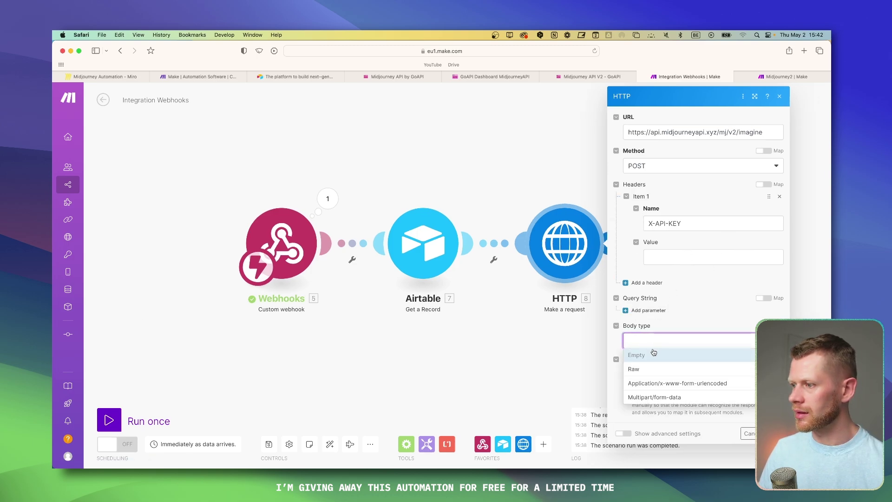
left_click(652, 368)
left_click(654, 370)
left_click(658, 314)
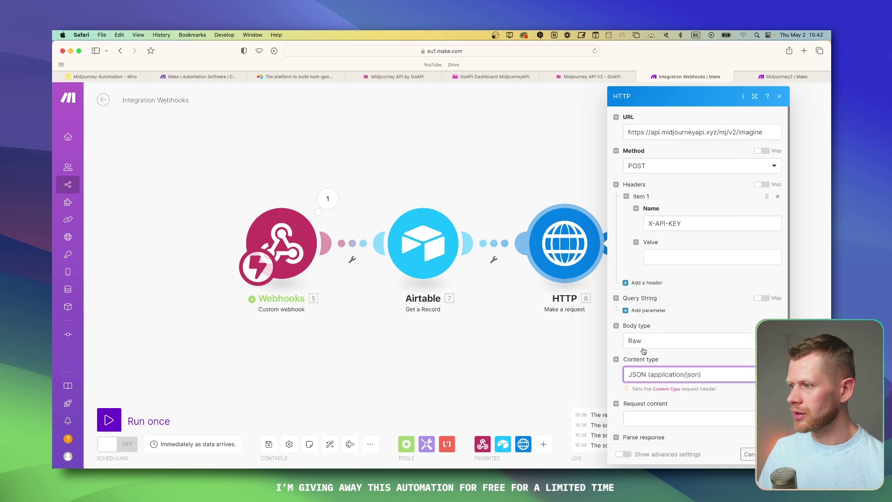
scroll(698, 325, "down", 2)
key("super+shift+bracketleft")
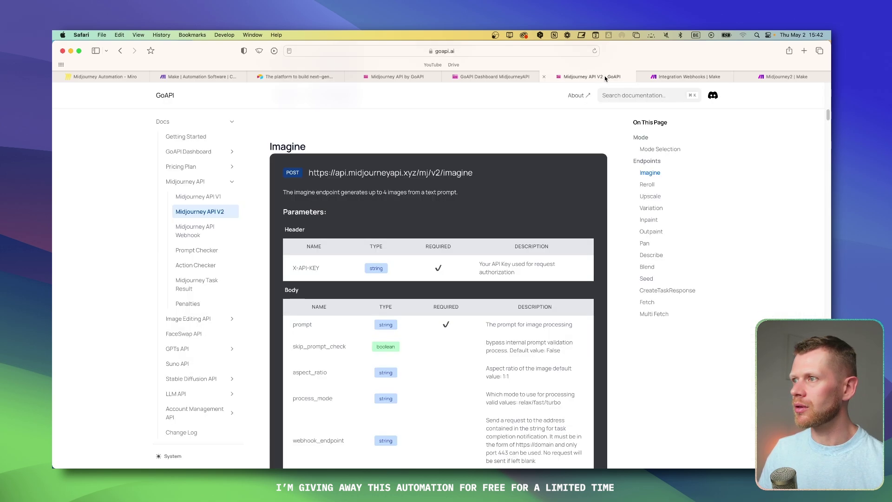
Step: Scroll through GoAPI's Imagine parameters to the example Python request
scroll(395, 223, "down", 4)
scroll(322, 334, "down", 1)
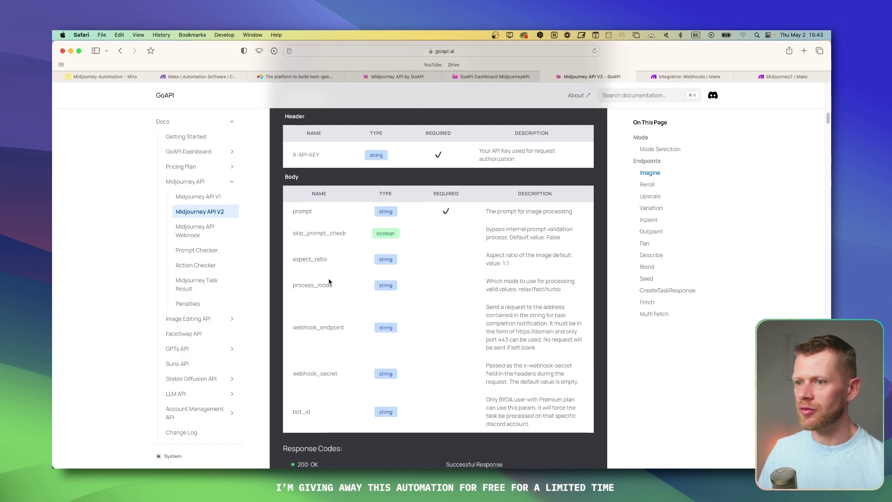
scroll(356, 272, "down", 4)
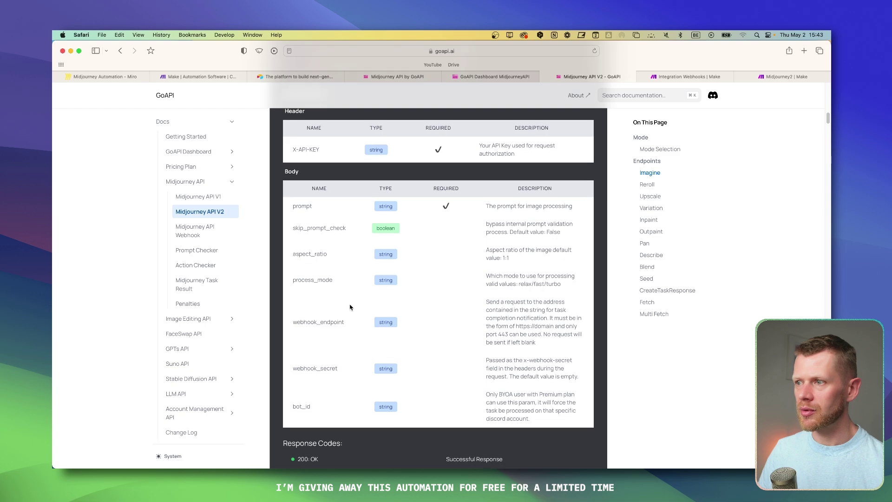
scroll(350, 307, "down", 10)
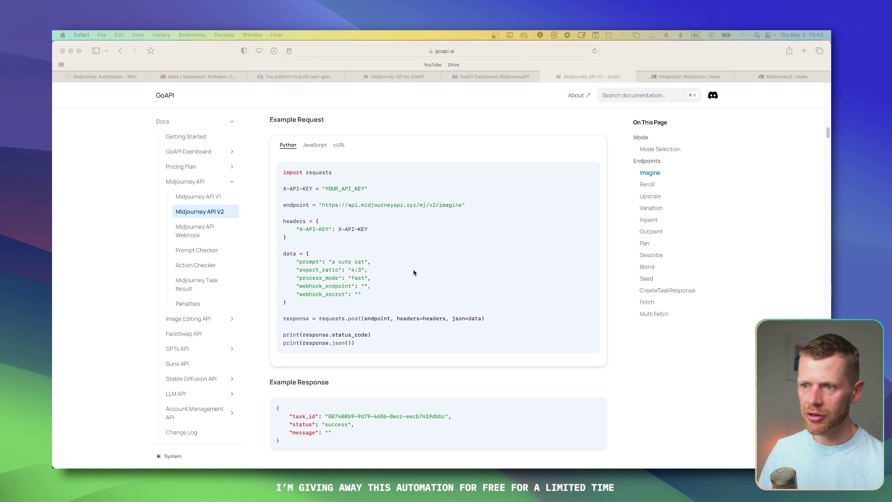
scroll(415, 273, "up", 1)
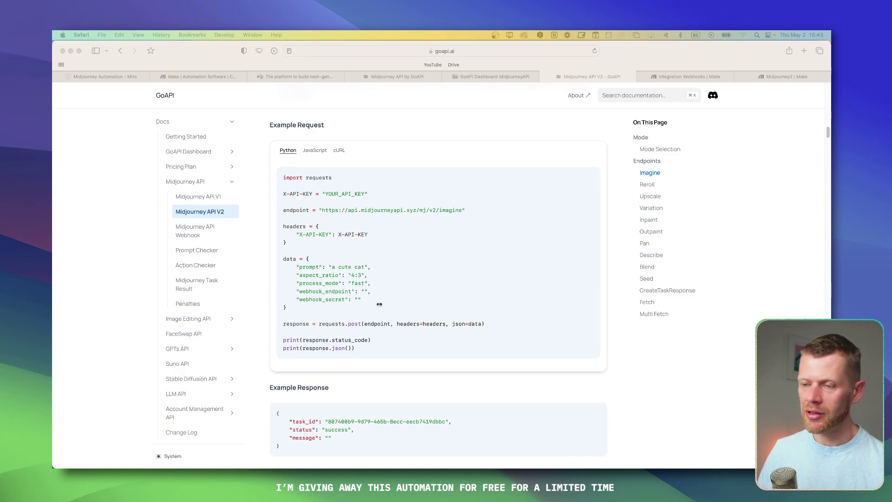
Step: Return to the Make HTTP module and put the cursor in Request content
left_click(359, 299)
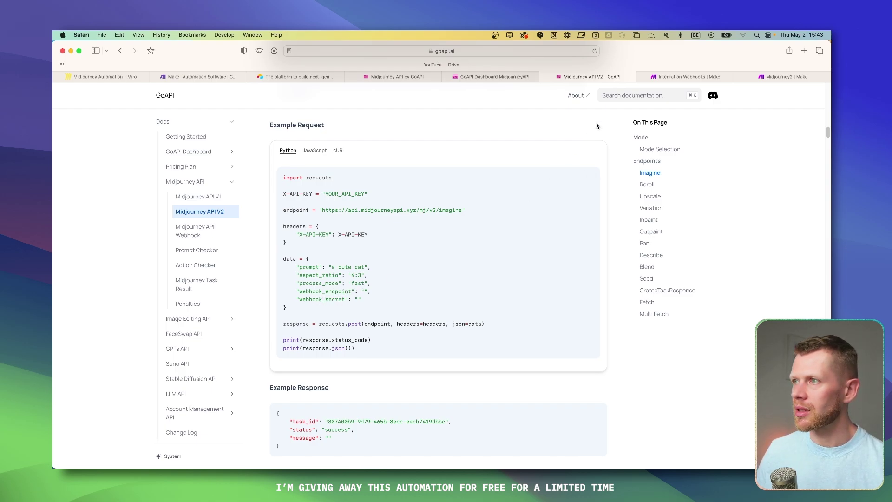
left_click(686, 77)
left_click(668, 360)
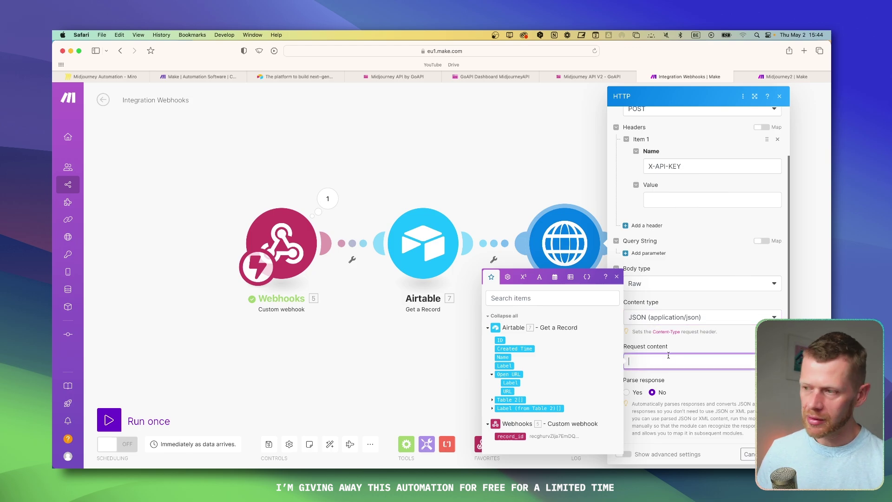
Step: Paste the JSON body into Request content and remove the prompt and aspect_ratio mappings
key("super+v")
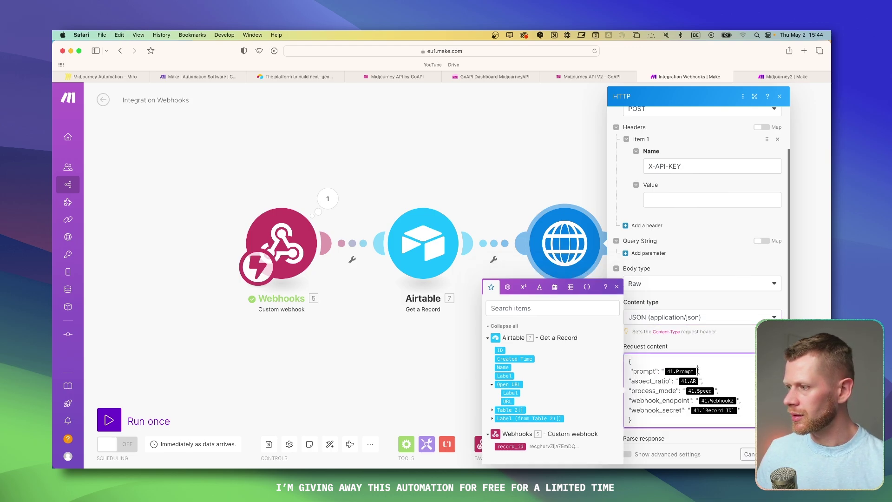
key("BackSpace")
left_click(701, 380)
key("BackSpace")
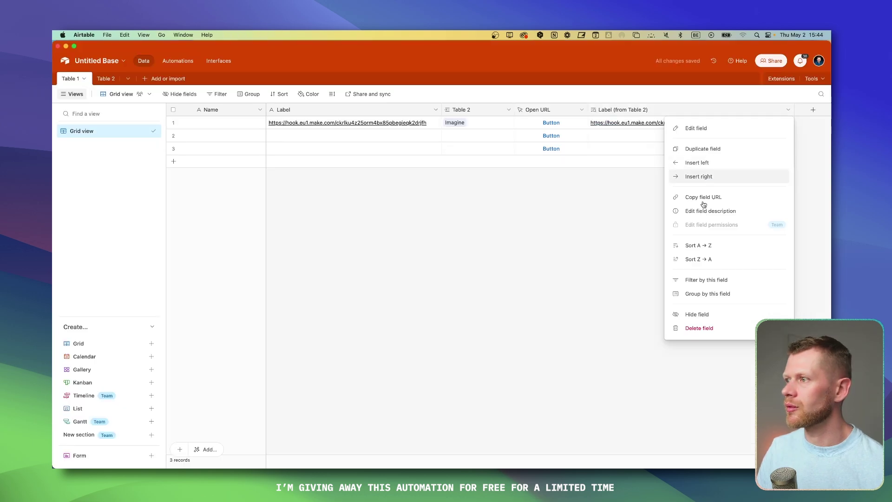
Step: Add a single-select AR field to Table 1 and set record 2 to 16:9
left_click(697, 176)
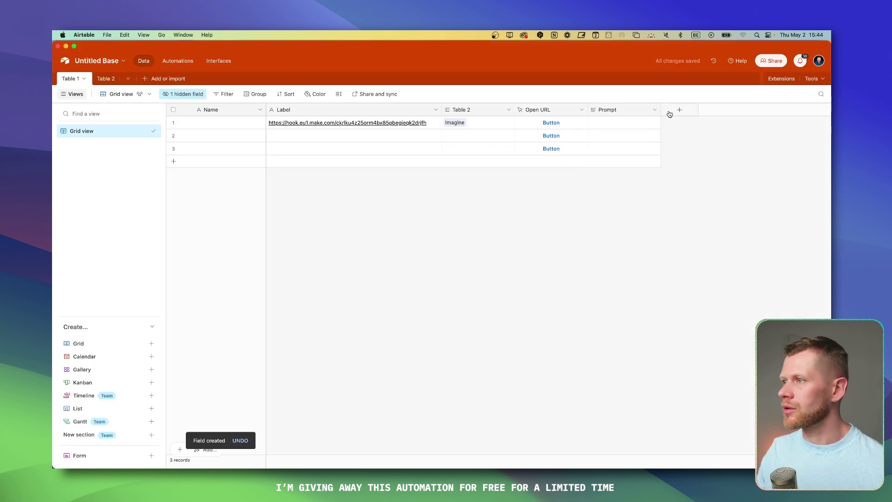
left_click(679, 113)
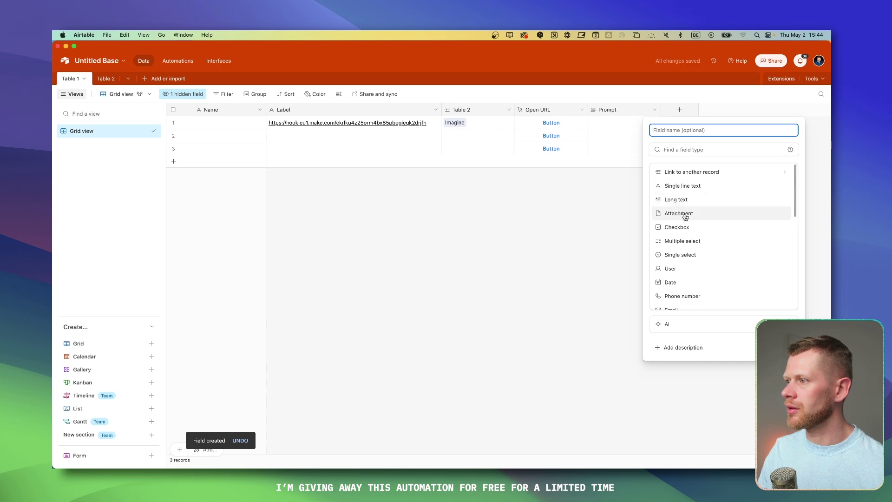
left_click(700, 255)
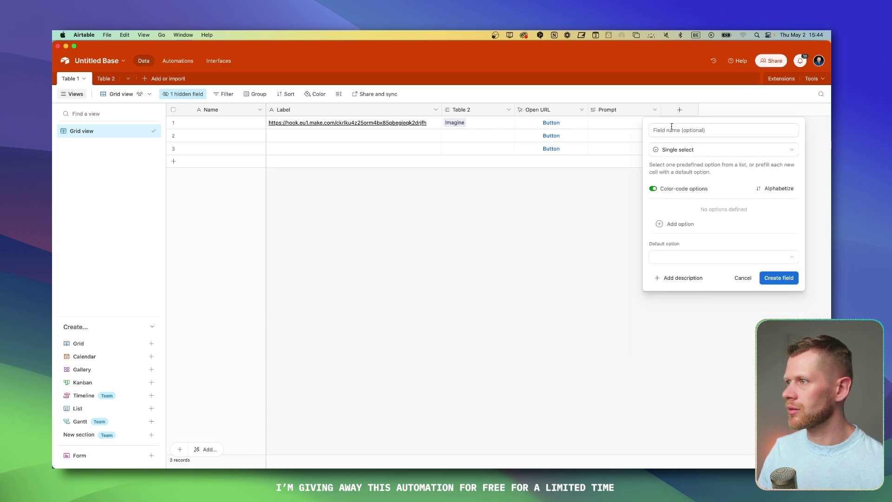
type("AR")
key("Return")
left_click(709, 133)
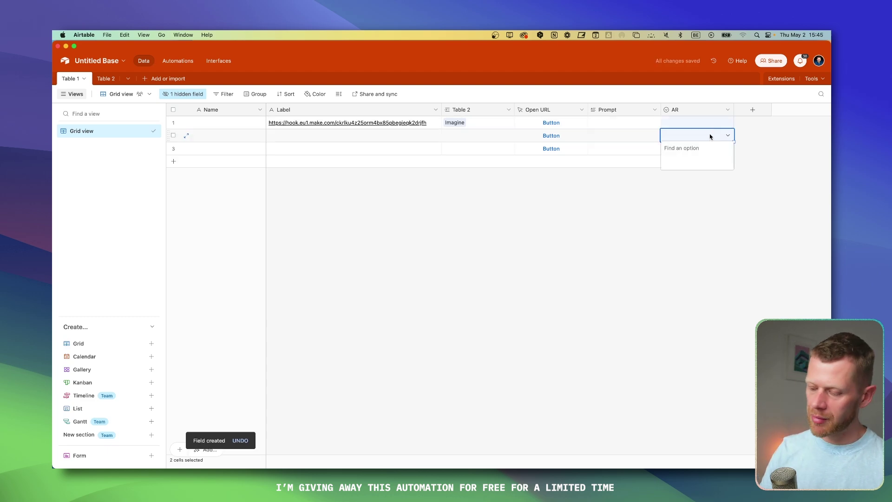
type("16:9")
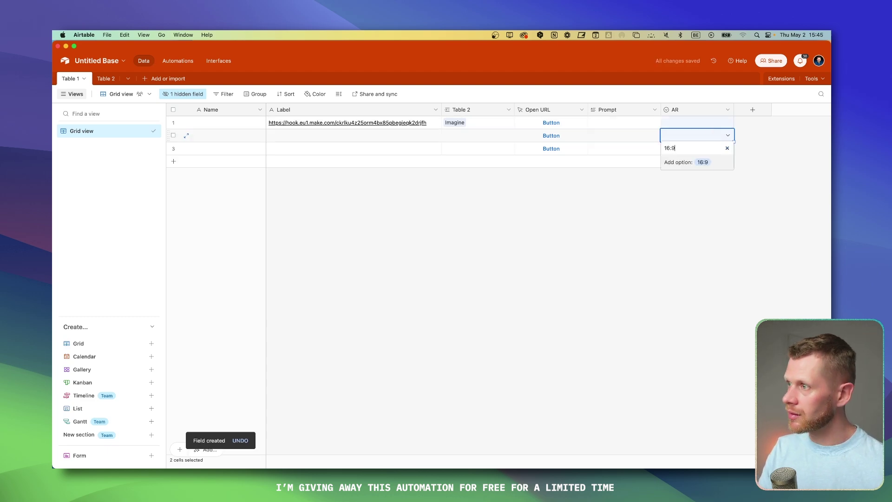
key("Return")
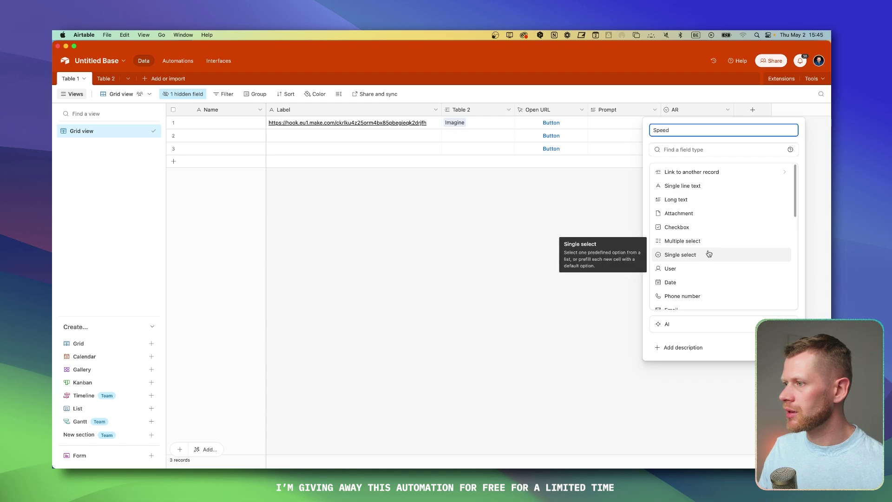
Step: Add a single-select Speed field and set record 2's Speed to Fast
left_click(709, 253)
left_click(783, 277)
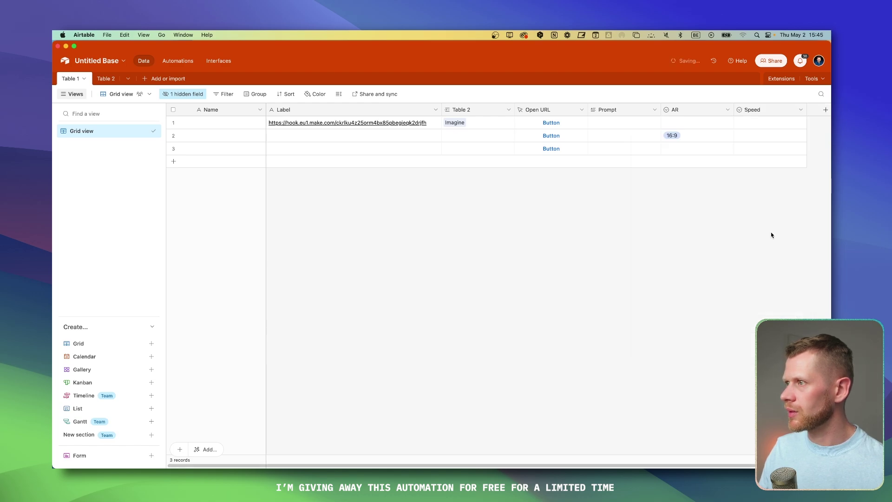
double_click(754, 134)
type("Fasr")
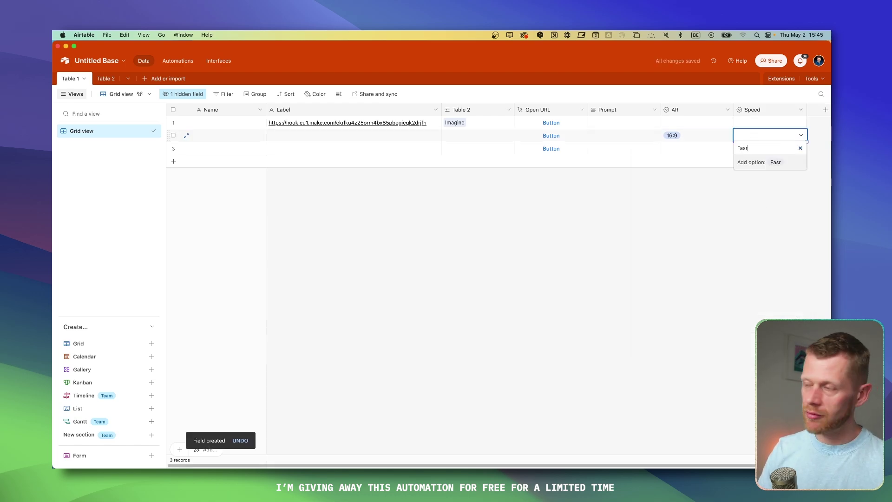
key("BackSpace")
type("t")
key("Return")
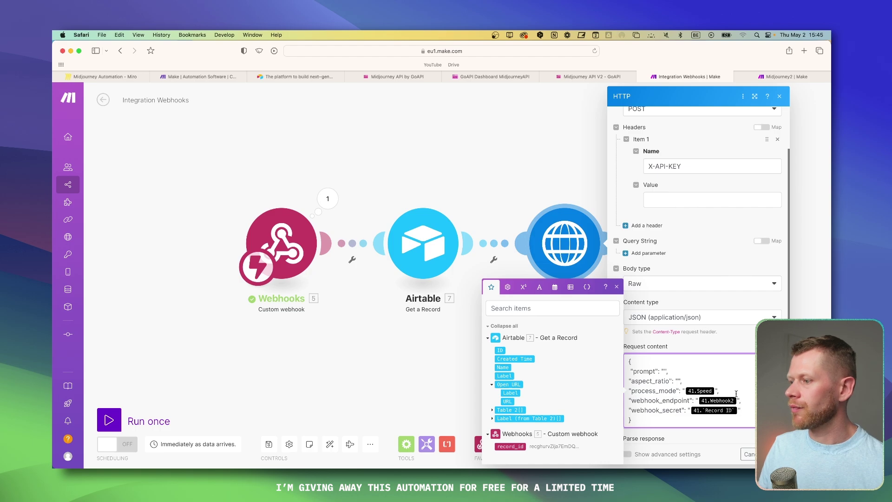
Step: Compare the Make request body with the Speed column, ending on the Make scenario
key("super+Tab")
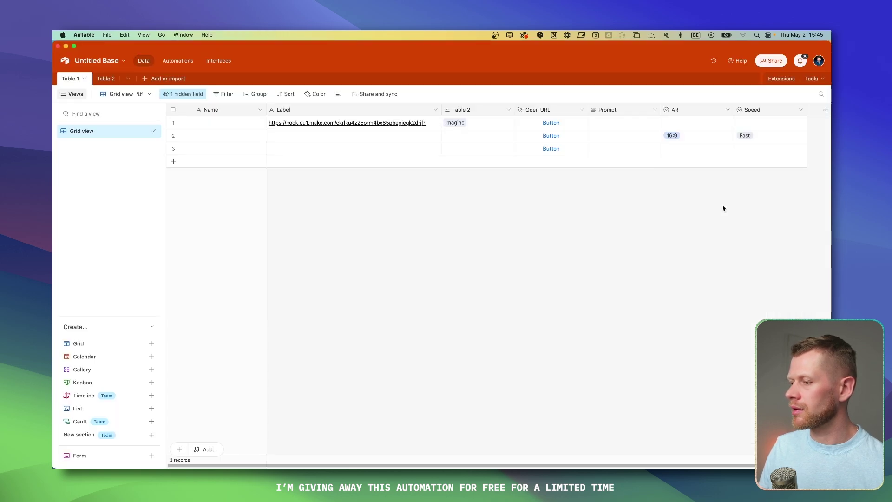
key("super+Tab")
key("super+Tab")
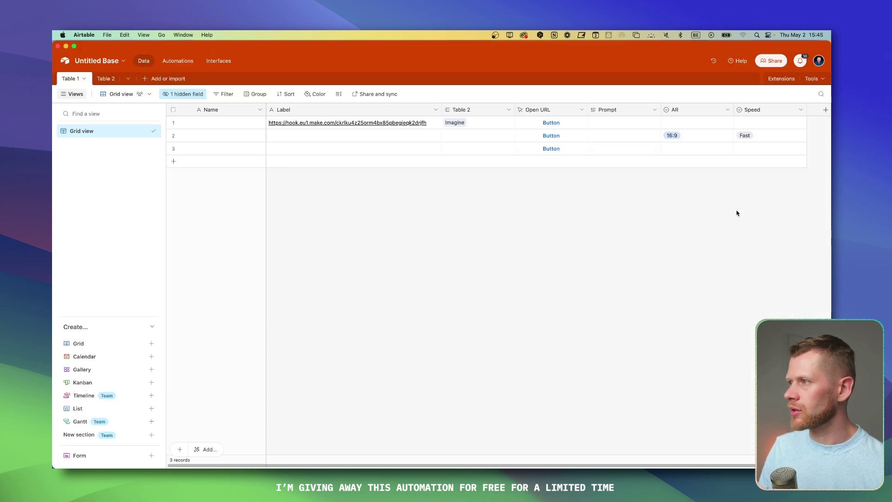
left_click(753, 111)
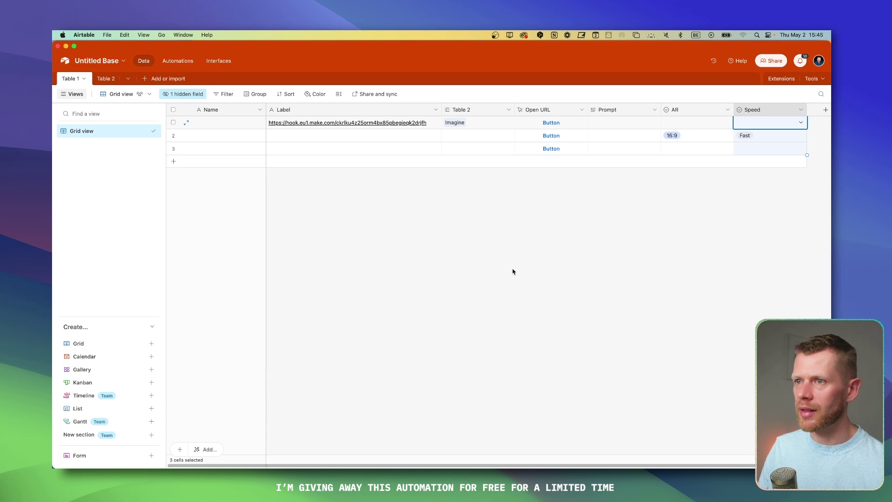
key("super+Tab")
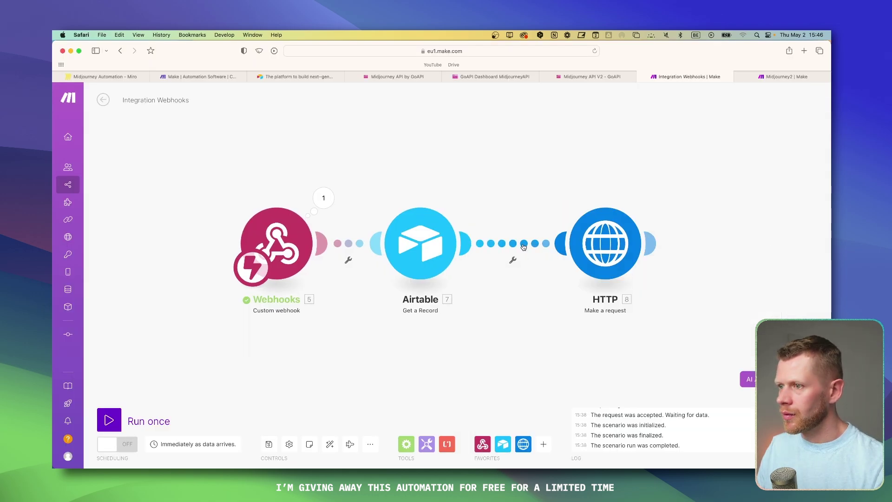
Step: Map the Airtable Speed value into the HTTP body's process_mode and close the module
right_click(524, 244)
left_click(537, 267)
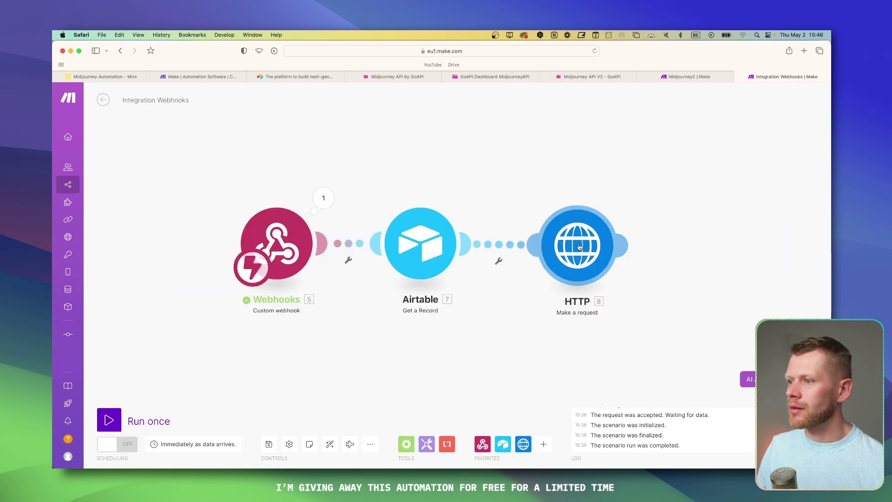
left_click(577, 245)
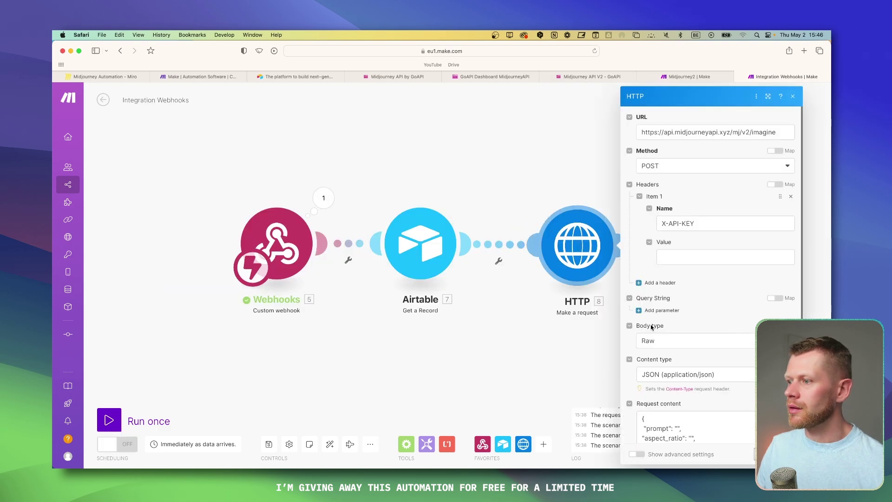
scroll(733, 358, "down", 1)
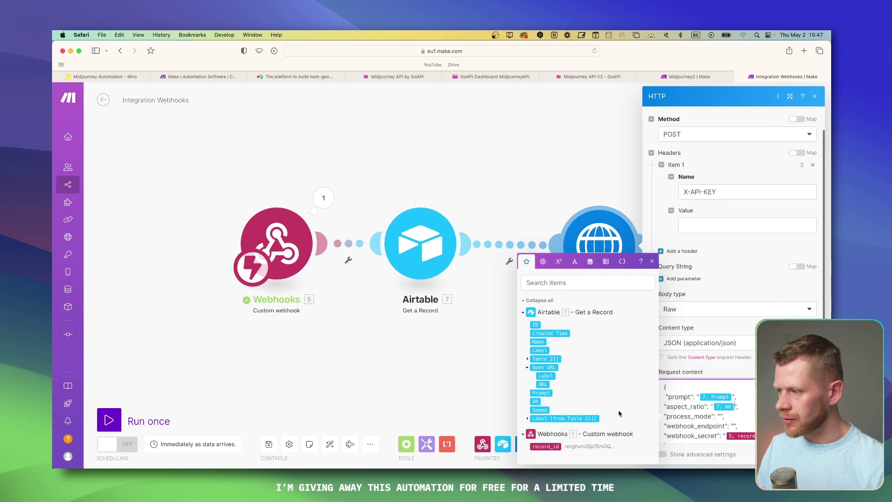
left_click(539, 410)
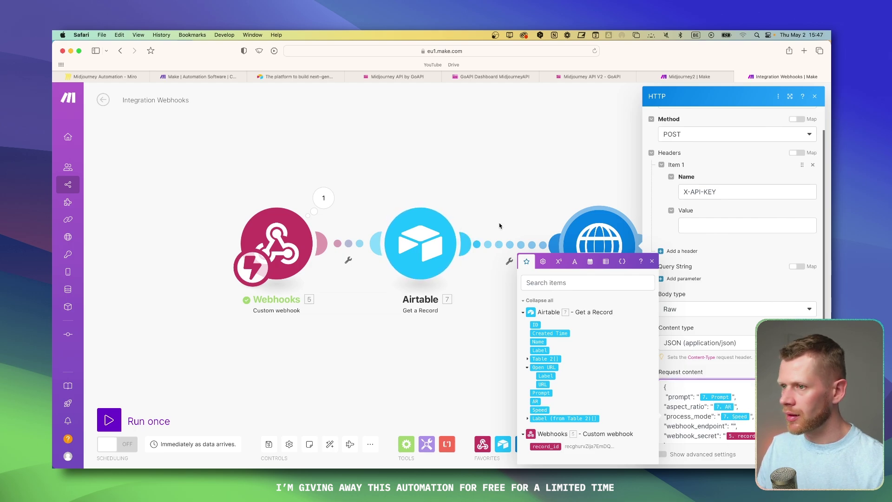
left_click(502, 204)
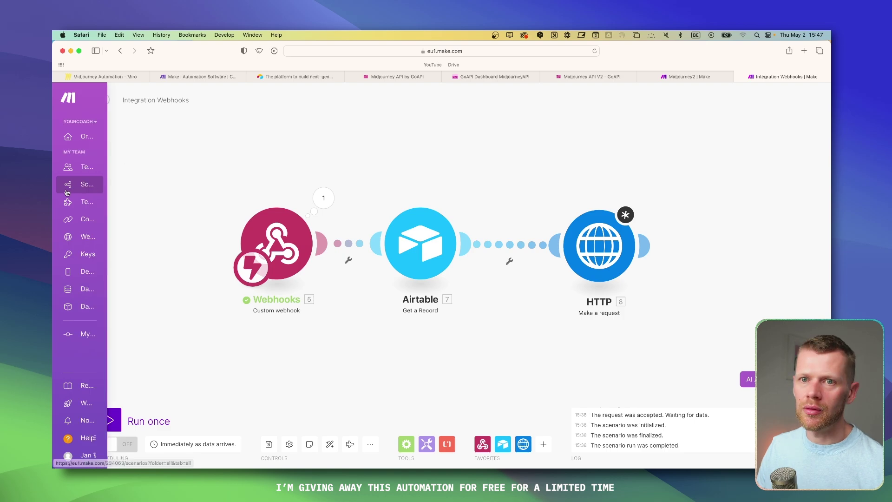
Step: Open the Make scenarios list in a new browser tab
right_click(84, 185)
left_click(84, 187)
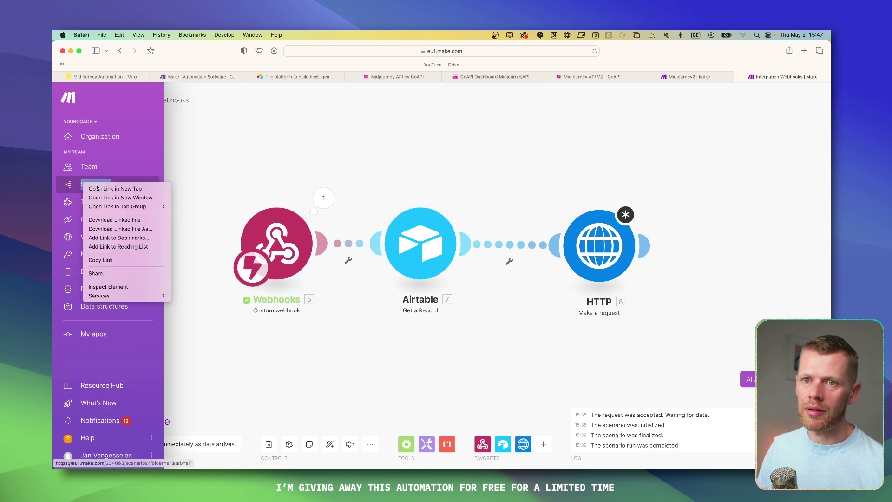
left_click(790, 76)
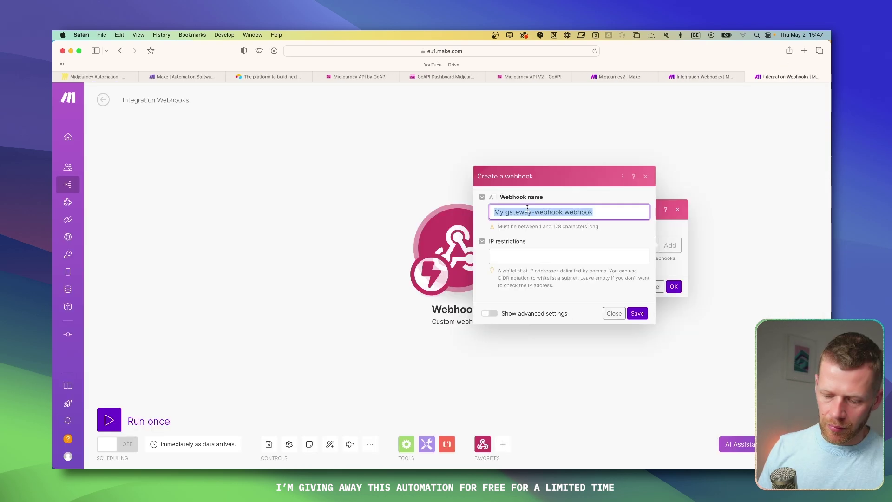
Step: Create the custom webhook named MJ Tut 2 and return to the original scenario
type("MJ Tut 2")
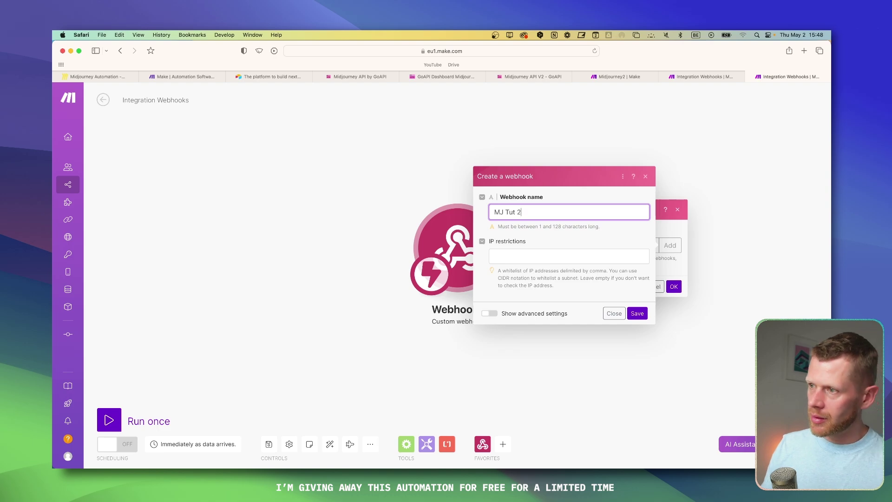
key("Return")
left_click(700, 76)
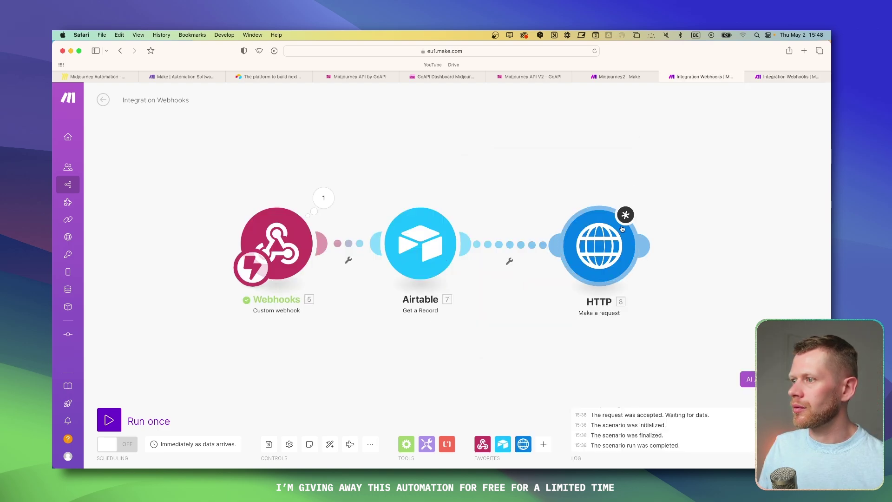
Step: Recheck the HTTP module's request settings, then make Prompt Table 1's primary field
left_click(602, 249)
scroll(688, 315, "down", 4)
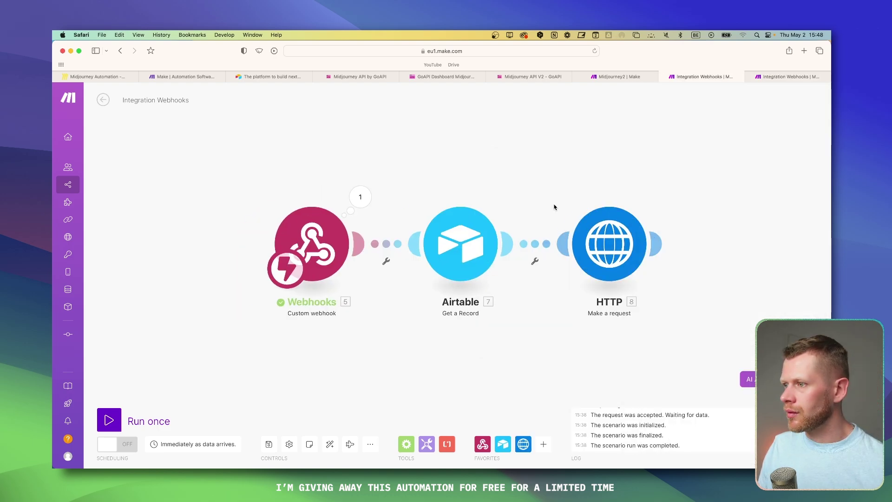
scroll(726, 248, "up", 1)
scroll(726, 247, "down", 1)
left_click_drag(647, 242, 599, 235)
left_click(598, 236)
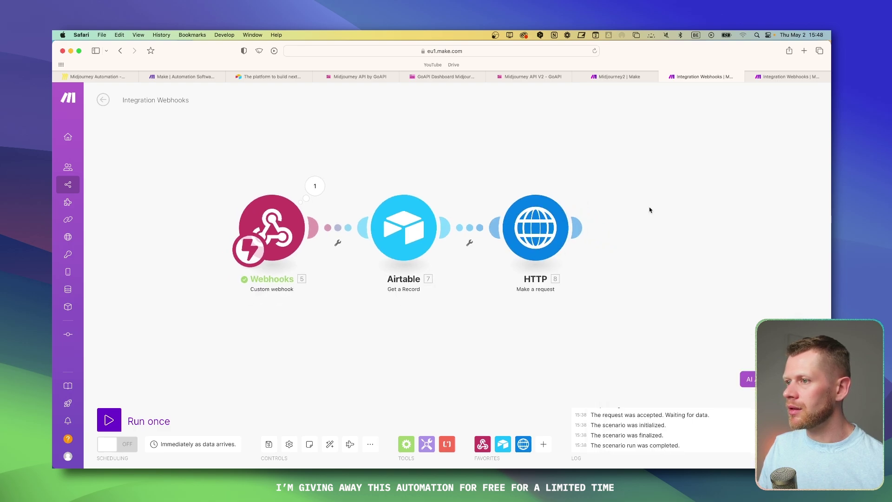
scroll(650, 210, "up", 1)
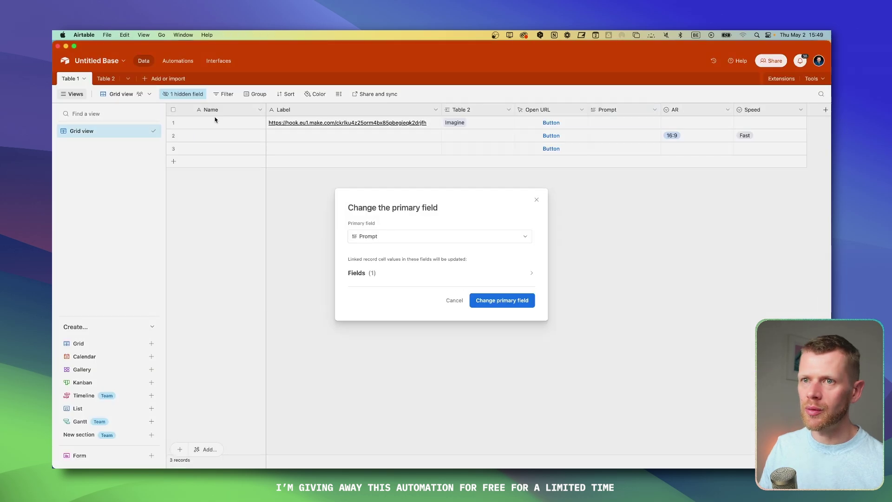
left_click(506, 301)
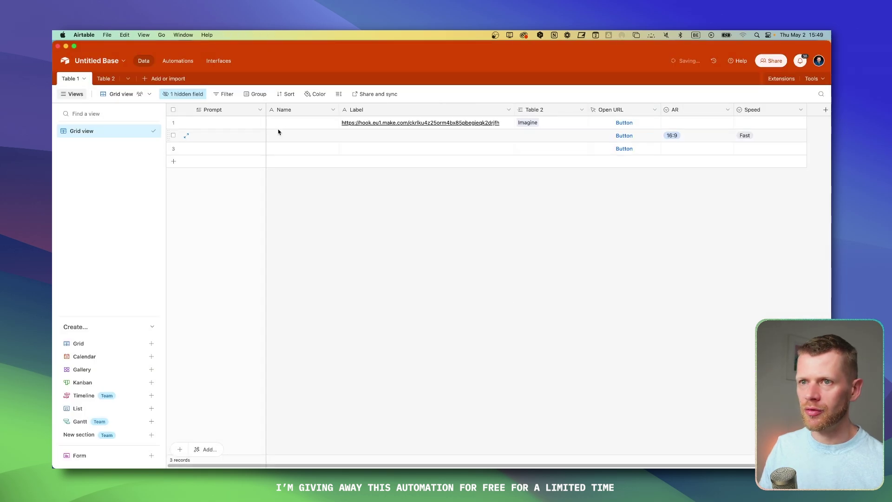
Step: Delete the Name field and paste the image prompt into record 1's Prompt cell
right_click(304, 111)
left_click(310, 330)
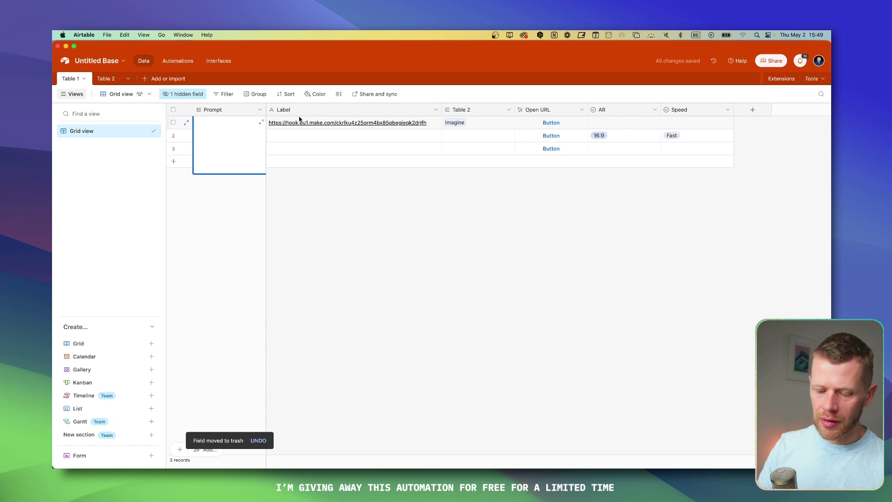
key("super+v")
left_click(357, 216)
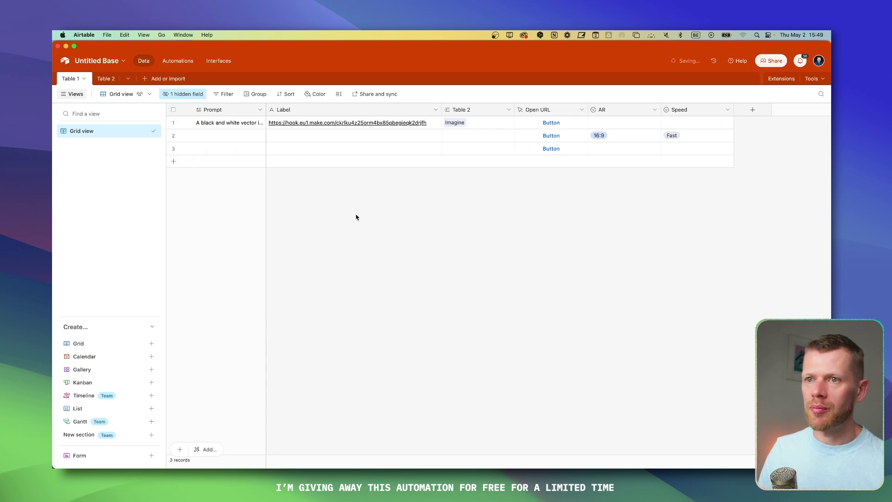
Step: Widen the Prompt column and set the row height to Extra Tall
left_click_drag(270, 111, 389, 110)
left_click(382, 110)
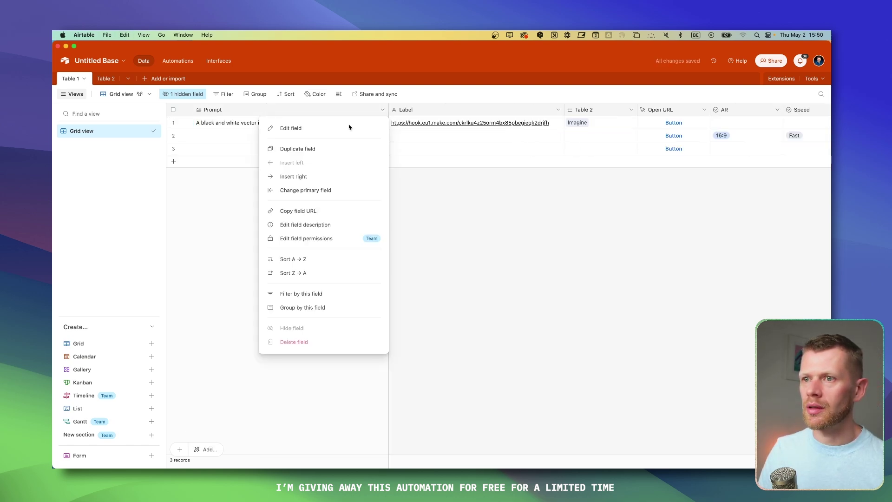
left_click(338, 94)
left_click(346, 132)
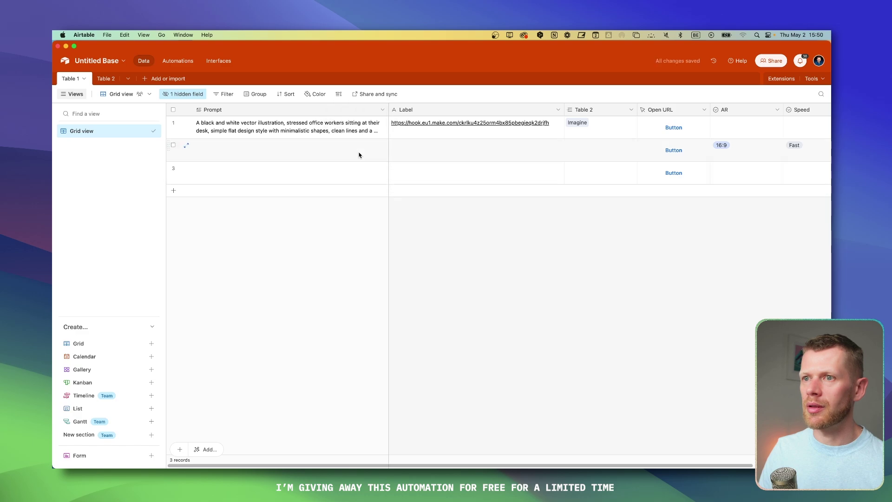
left_click_drag(389, 110, 364, 109)
left_click(360, 159)
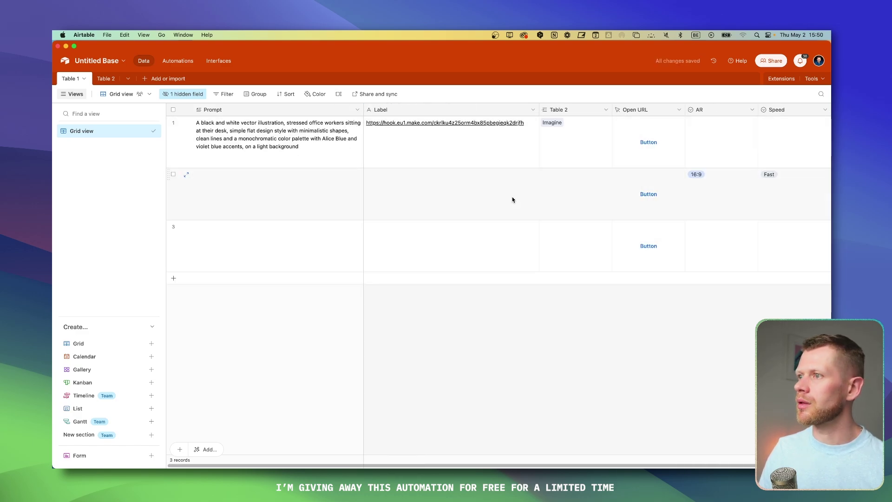
scroll(654, 139, "right", 3)
Step: Set record 1 to 16:9 and Fast, and delete records 2 and 3
double_click(654, 140)
left_click(650, 163)
double_click(708, 134)
left_click(708, 165)
left_click(685, 359)
left_click(174, 174)
left_click(173, 226)
key("Delete")
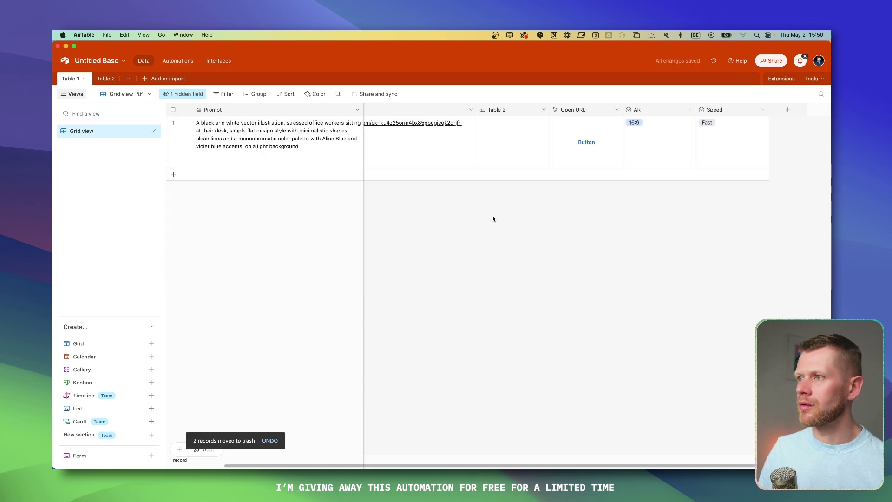
Step: Link record 1 to the Imagine record in Table 2
left_click(486, 125)
left_click(486, 125)
left_click(501, 204)
left_click(508, 267)
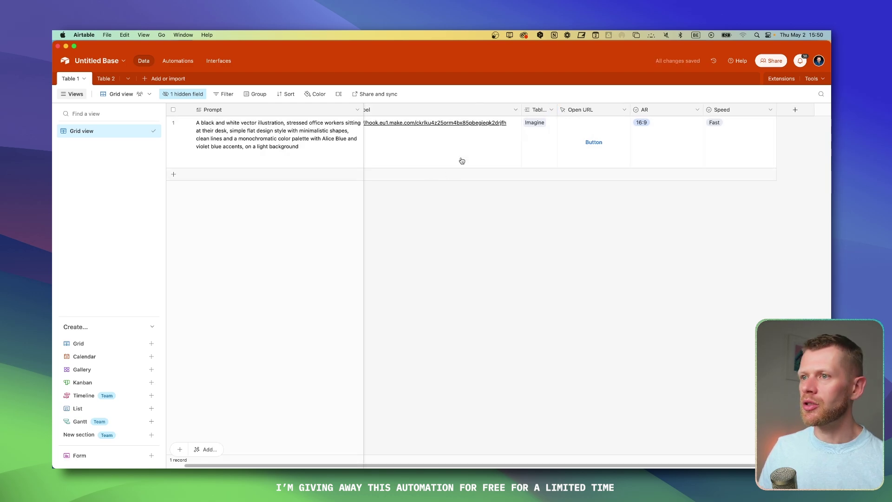
Step: Add an empty Table 2 record, widen the Table 2 column, and trigger record 1's Open URL
scroll(465, 149, "left", 2)
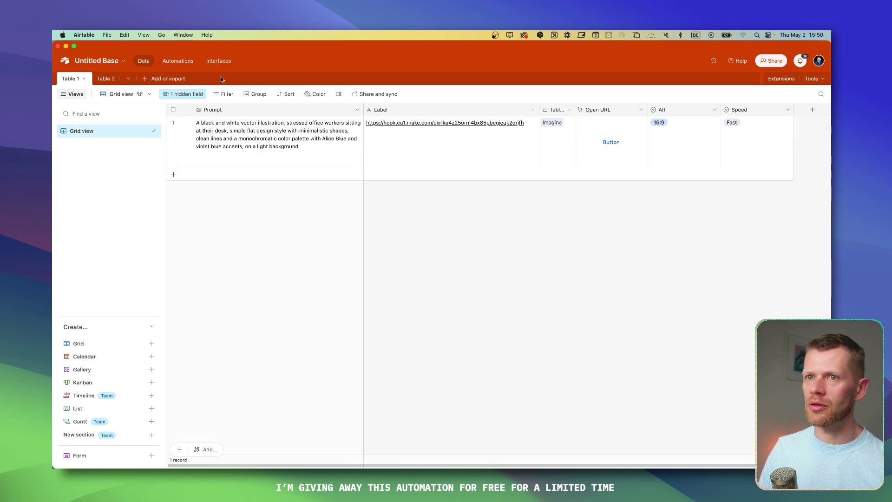
left_click(103, 80)
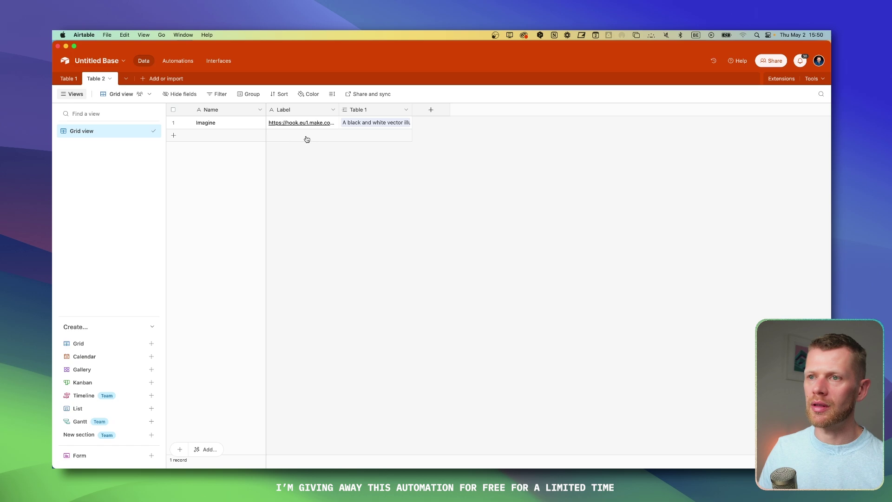
left_click(227, 135)
left_click(69, 79)
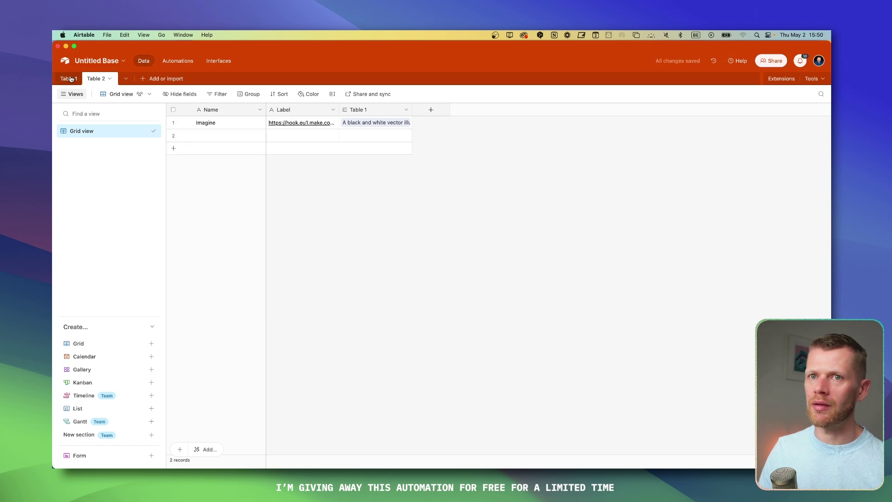
left_click(564, 138)
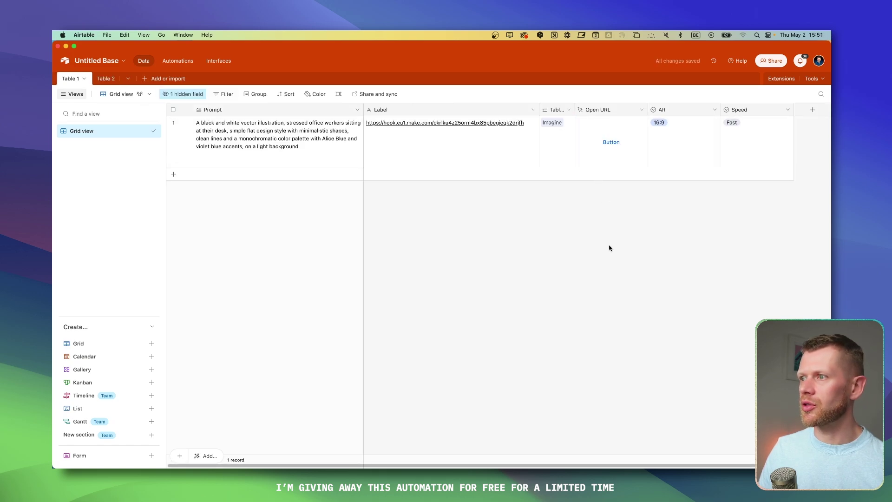
left_click_drag(575, 110, 588, 110)
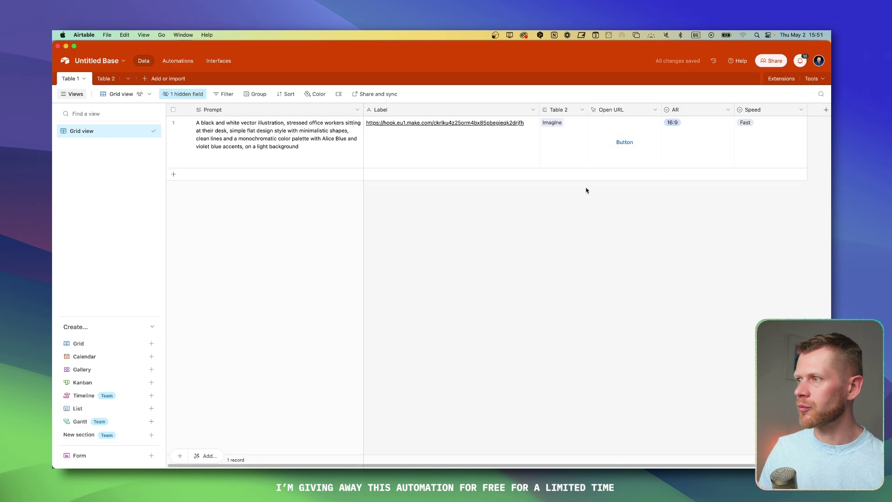
left_click(625, 142)
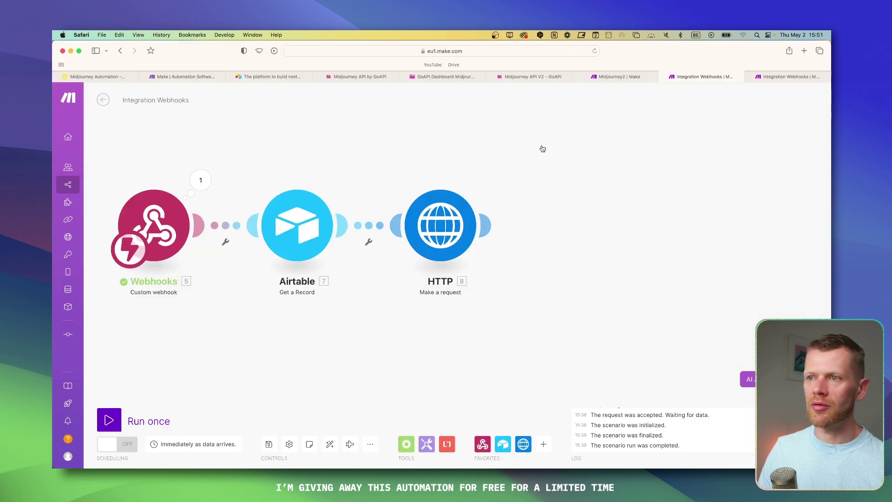
Step: Run the scenario once, rename the Speed option to lowercase fast, and resend the record
left_click(109, 420)
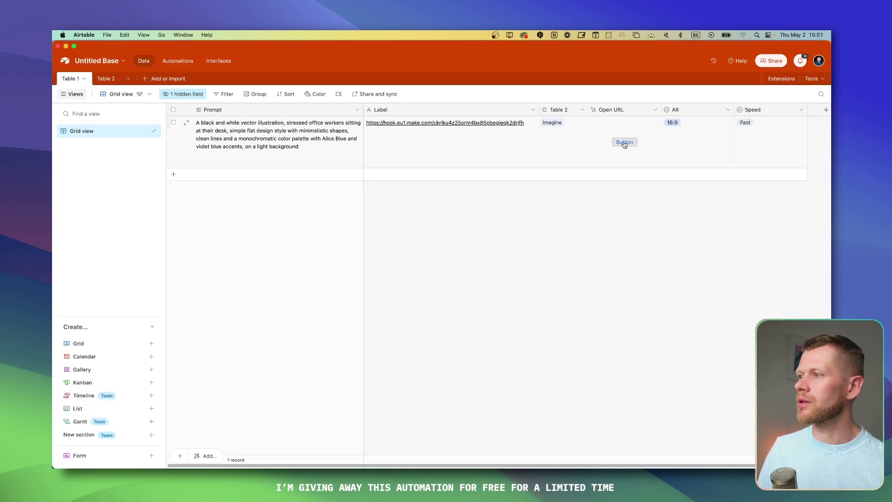
left_click(624, 142)
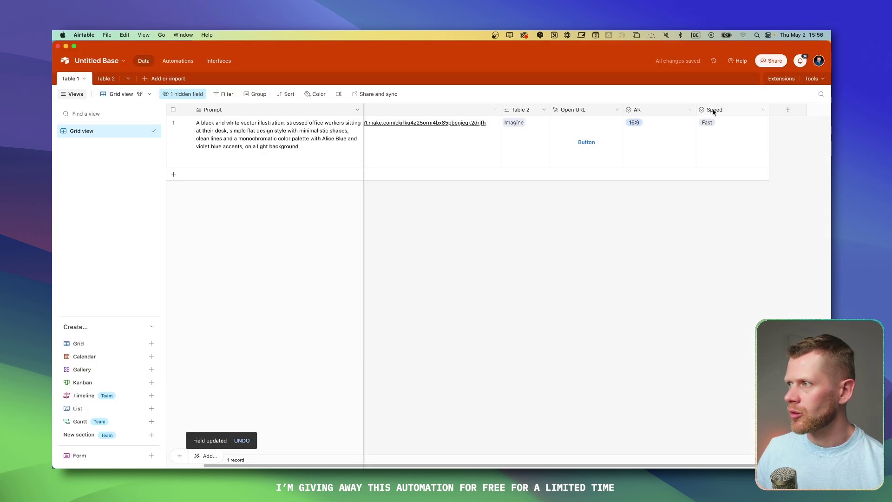
right_click(713, 112)
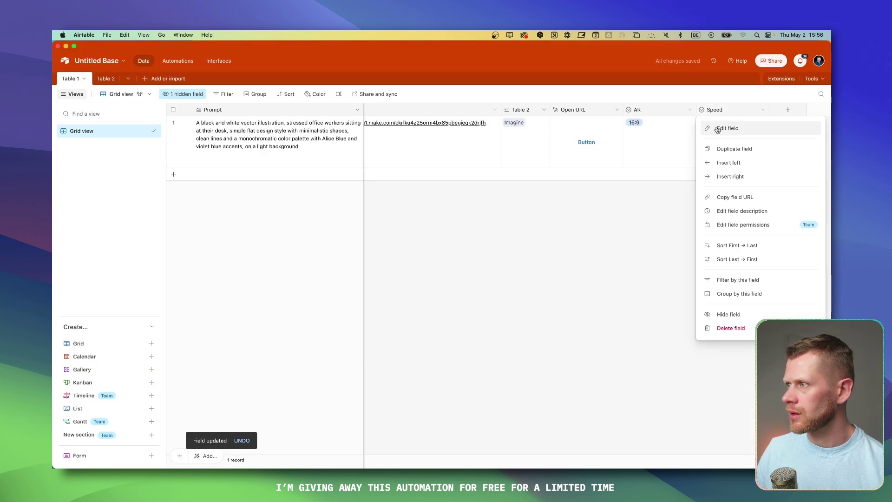
left_click(721, 127)
double_click(540, 209)
type("fast")
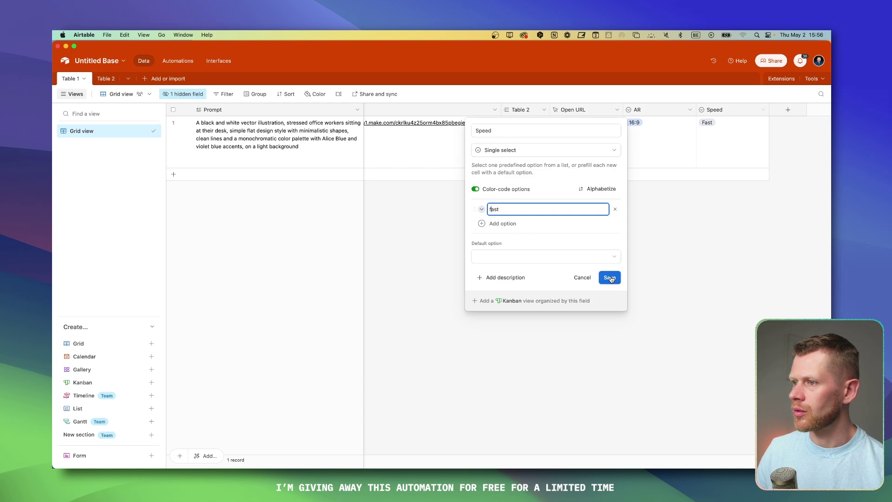
left_click(609, 278)
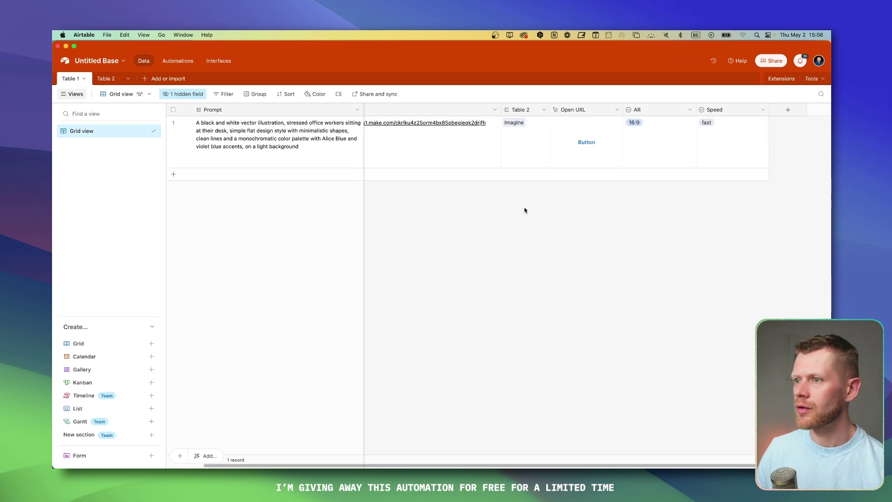
left_click(587, 142)
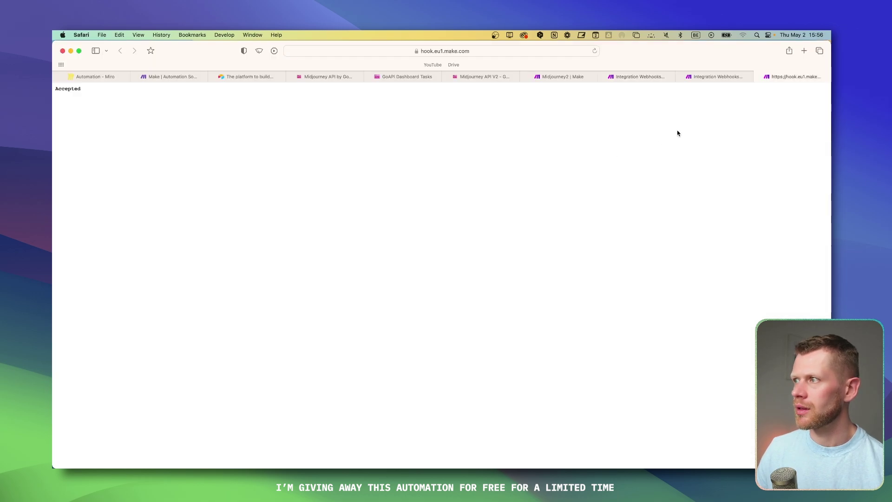
Step: Check the HTTP module's 200 output in Make, then watch Midjourney generate in Discord
key("super+w")
left_click(784, 76)
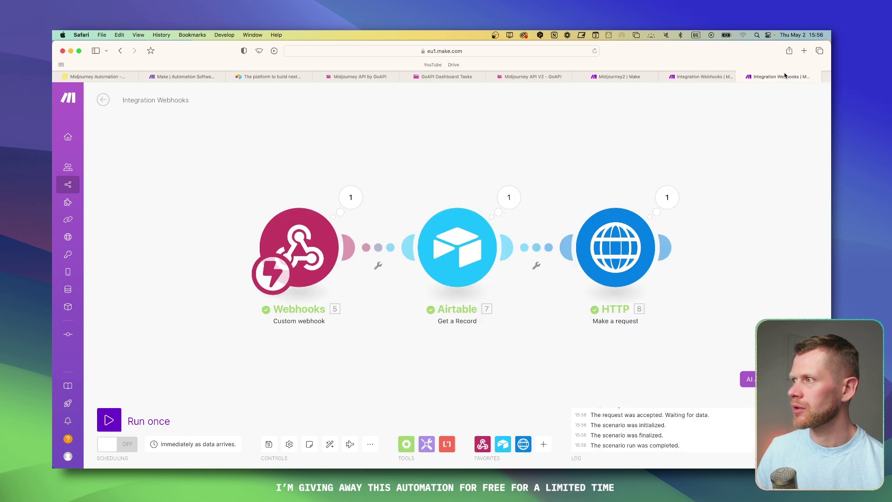
left_click(668, 197)
scroll(553, 325, "down", 1)
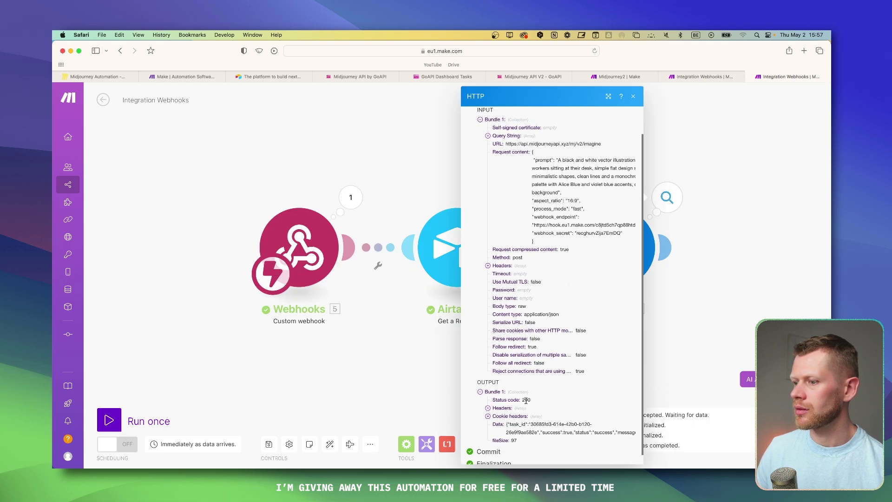
left_click(748, 318)
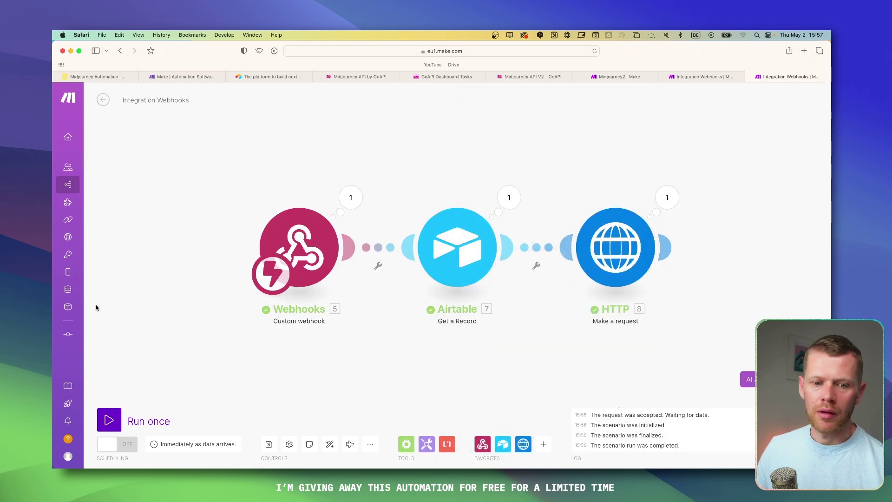
key("super+Tab")
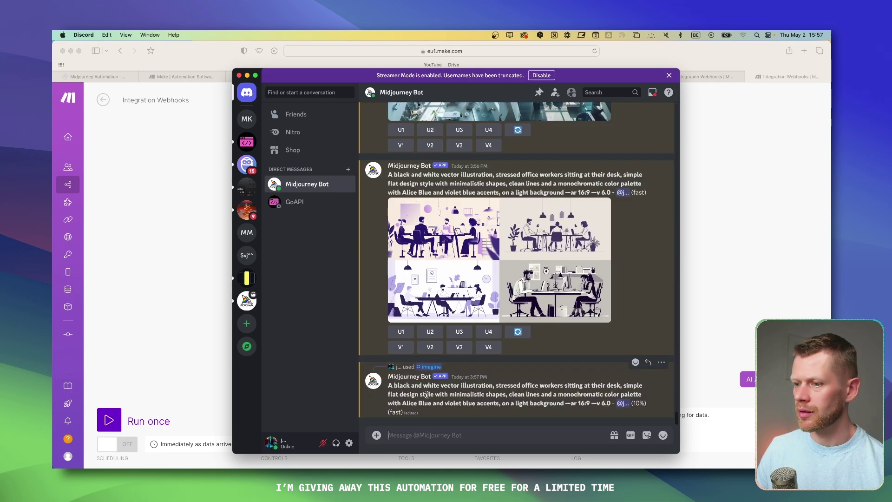
Step: Append an Airtable Update a Record module on Untitled Base's Table 1, mapping the Table 2 field
left_click(697, 255)
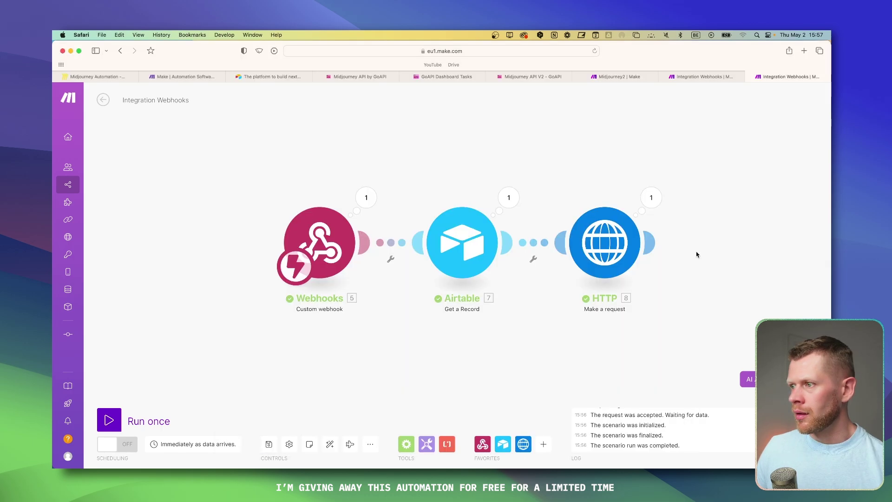
left_click(663, 243)
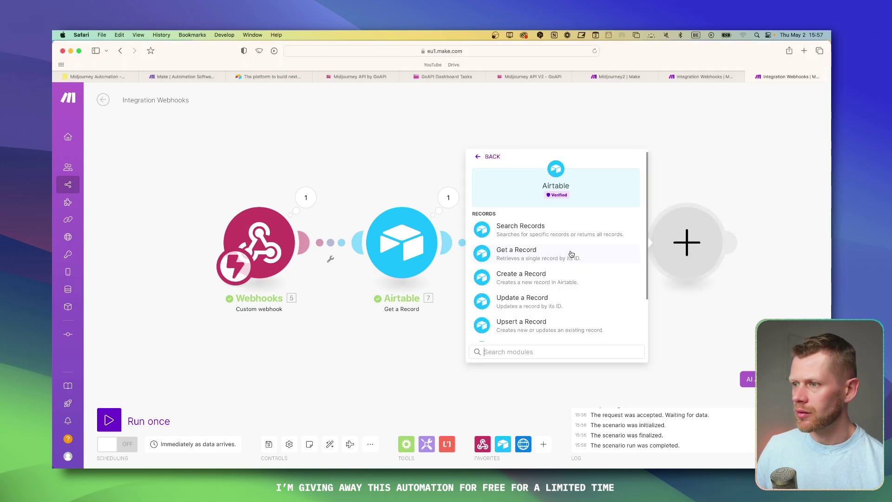
left_click(534, 304)
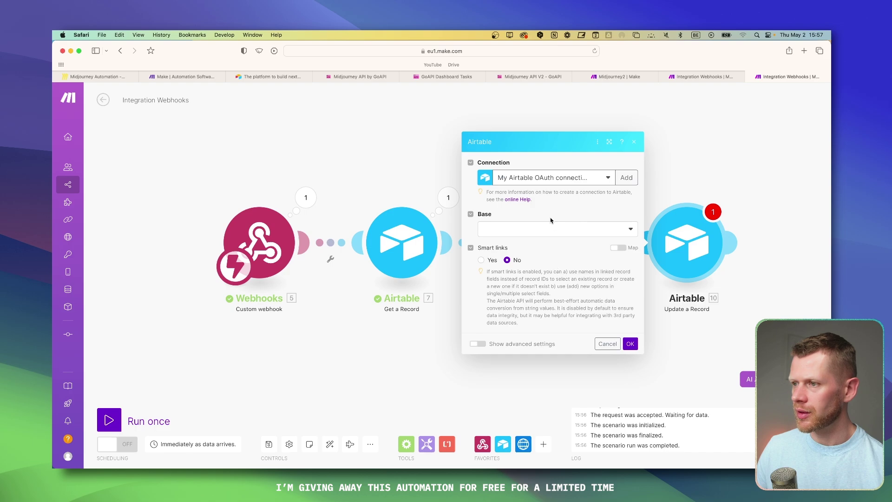
left_click(552, 228)
left_click(535, 313)
scroll(537, 319, "down", 2)
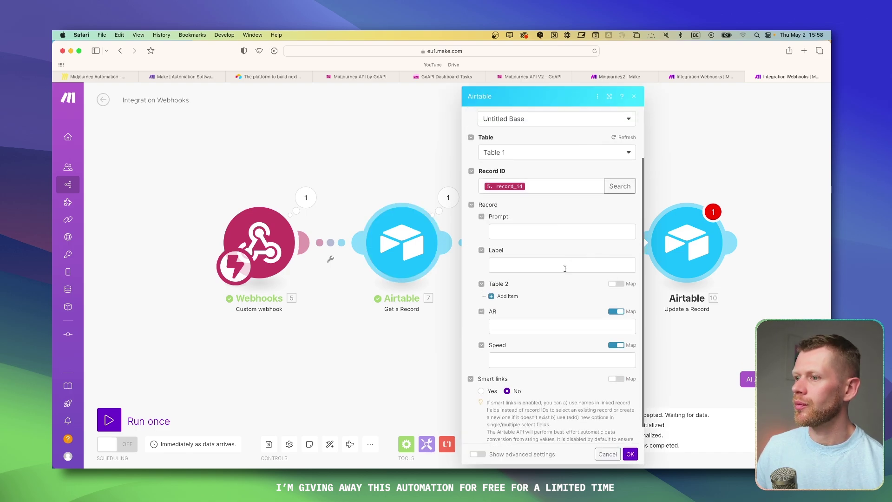
left_click(616, 284)
left_click(511, 298)
left_click(665, 173)
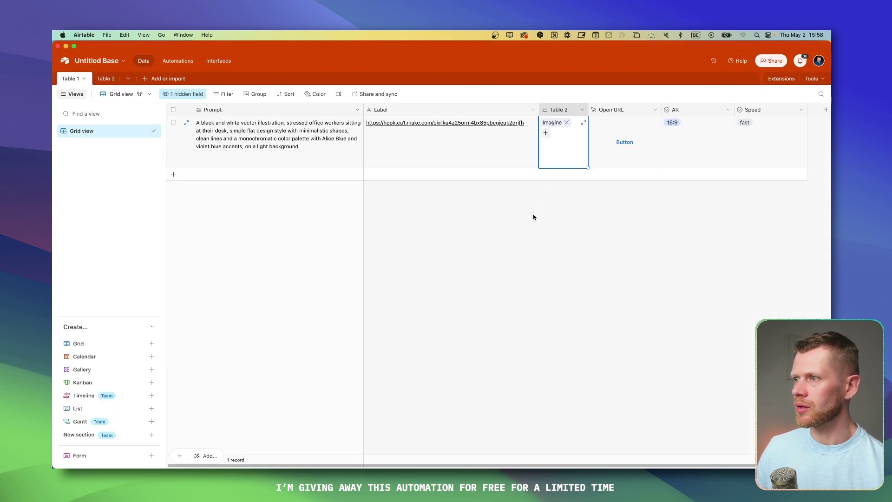
left_click(534, 214)
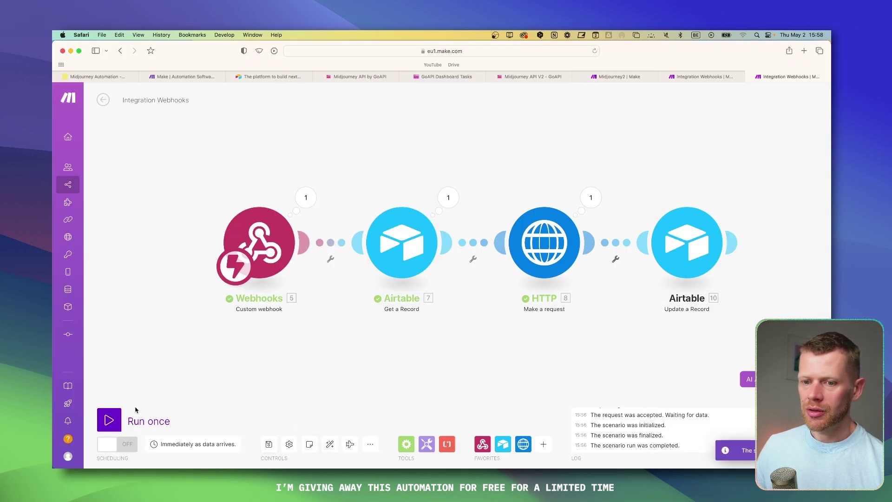
left_click(702, 77)
Step: Set the callback webhook listening and trigger the main scenario from Airtable's Open URL
left_click(417, 238)
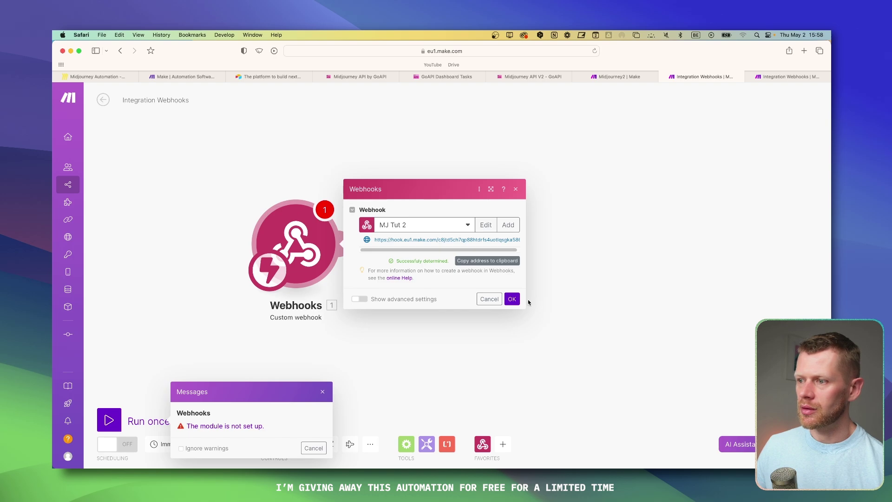
left_click(512, 299)
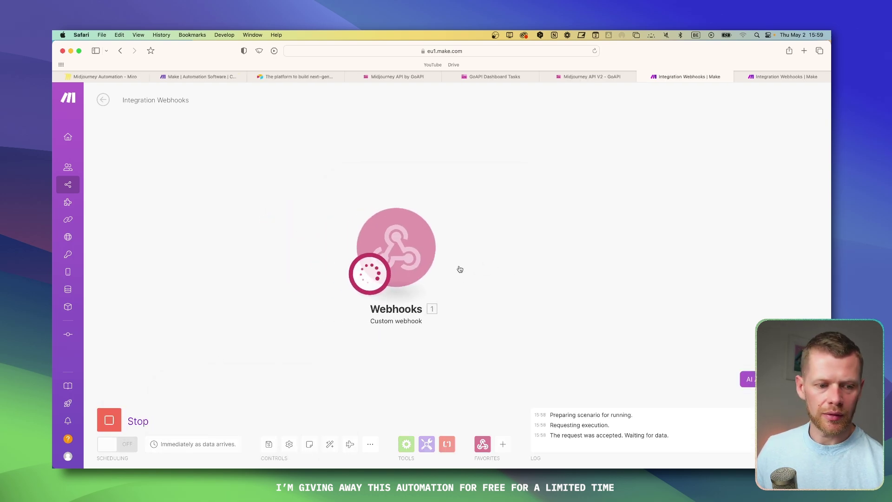
key("super+Tab")
left_click(620, 145)
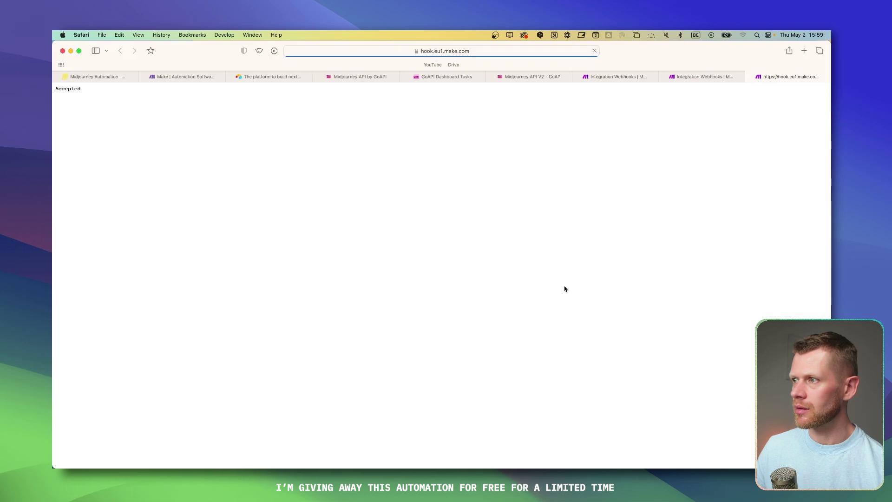
key("super+w")
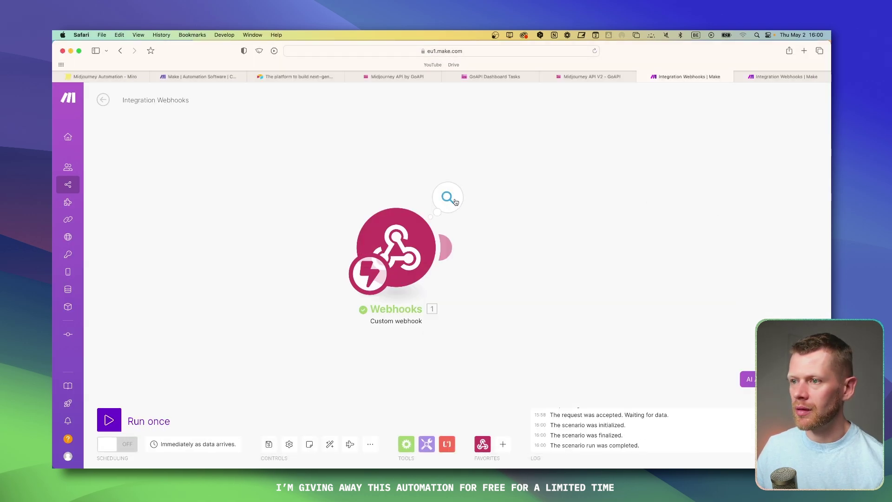
Step: Inspect the callback's task_result, including the four image_urls and the webhook secret
left_click(448, 198)
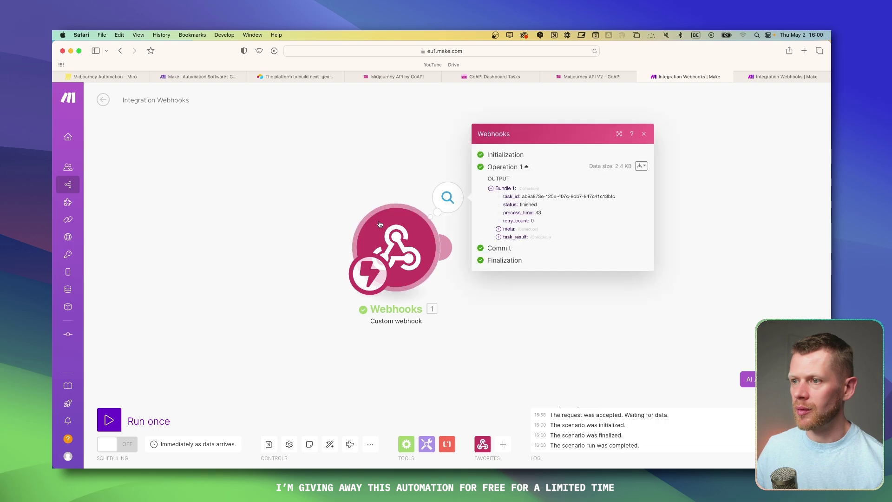
left_click(499, 237)
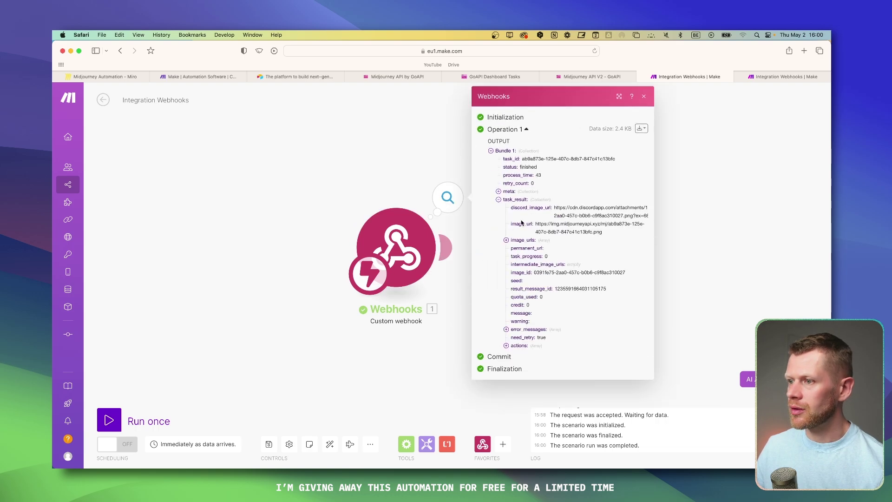
left_click_drag(576, 210, 601, 218)
left_click(579, 222)
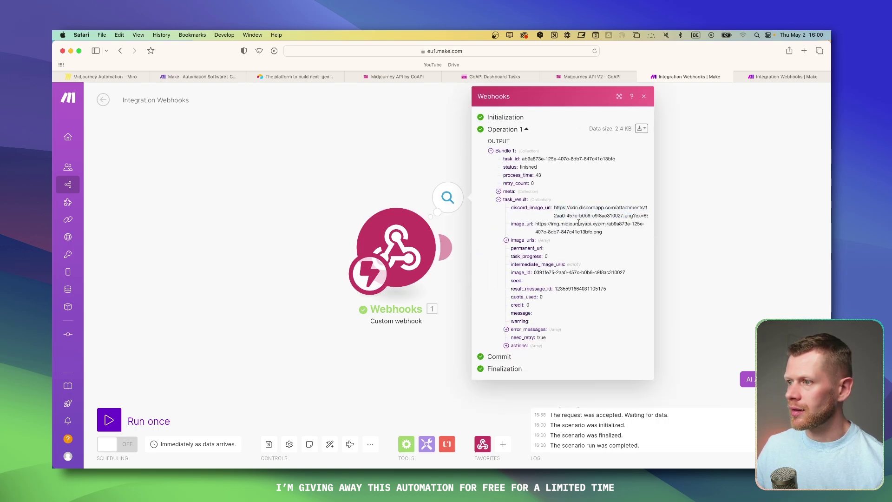
left_click_drag(536, 222, 603, 231)
left_click(603, 232)
left_click(506, 240)
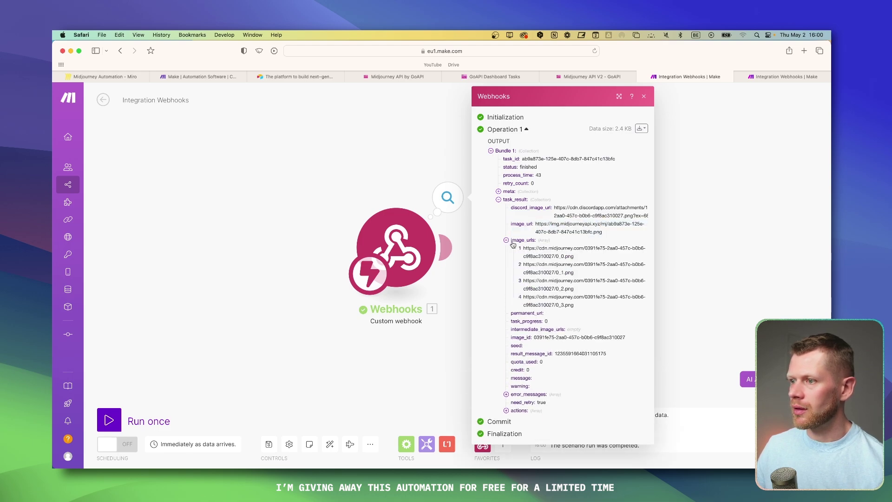
left_click_drag(524, 248, 577, 255)
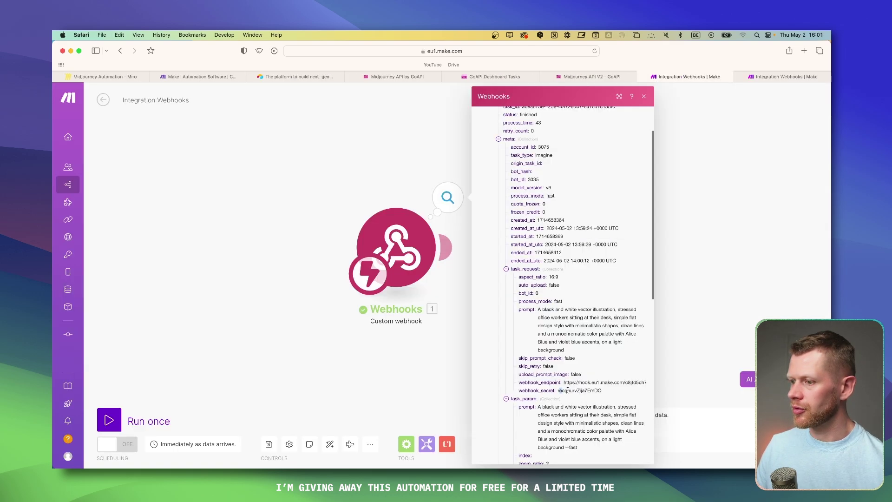
mouse_move(567, 390)
left_mouse_down()
mouse_move(600, 388)
mouse_move(568, 392)
left_mouse_up()
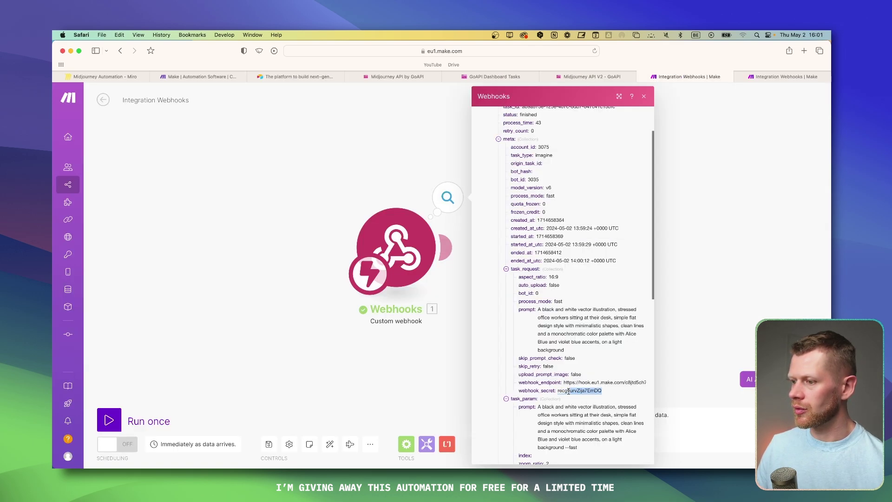
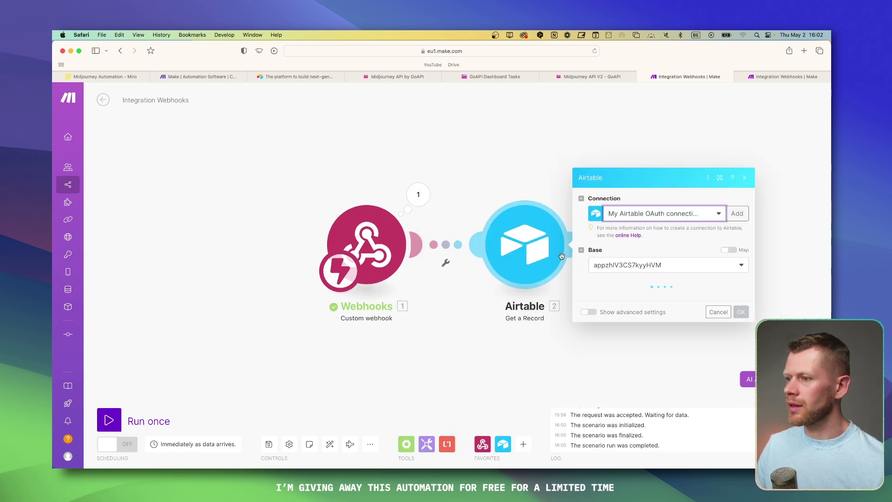
Step: Point Get a Record at Untitled Base's Table 1 and expand the task_request and task_param outputs
left_click(626, 260)
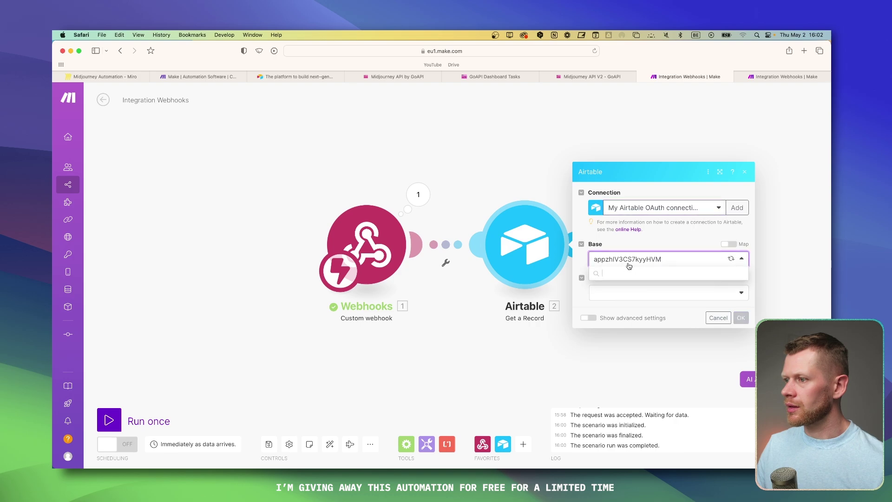
left_click(624, 286)
left_click(622, 293)
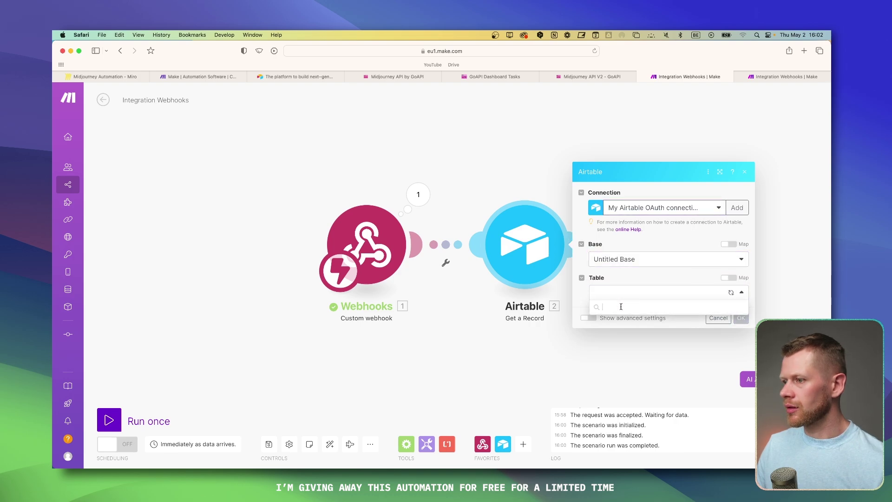
left_click(607, 321)
scroll(516, 291, "down", 2)
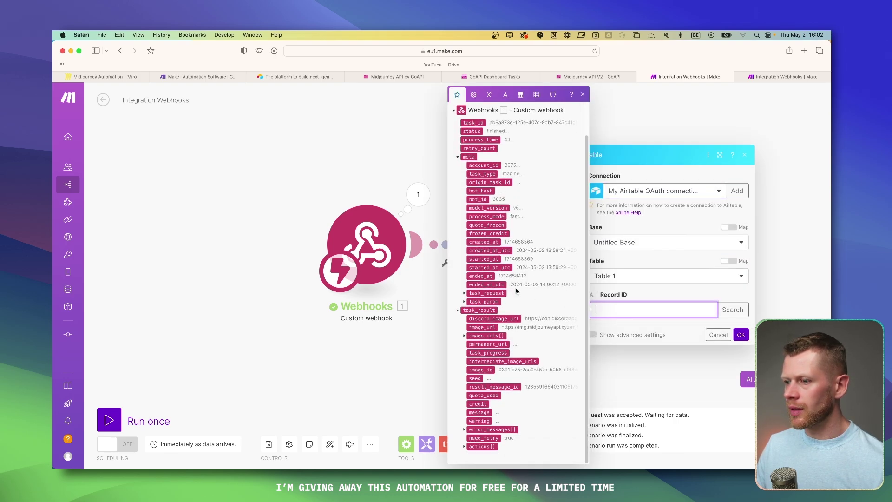
left_click(464, 302)
left_click(464, 293)
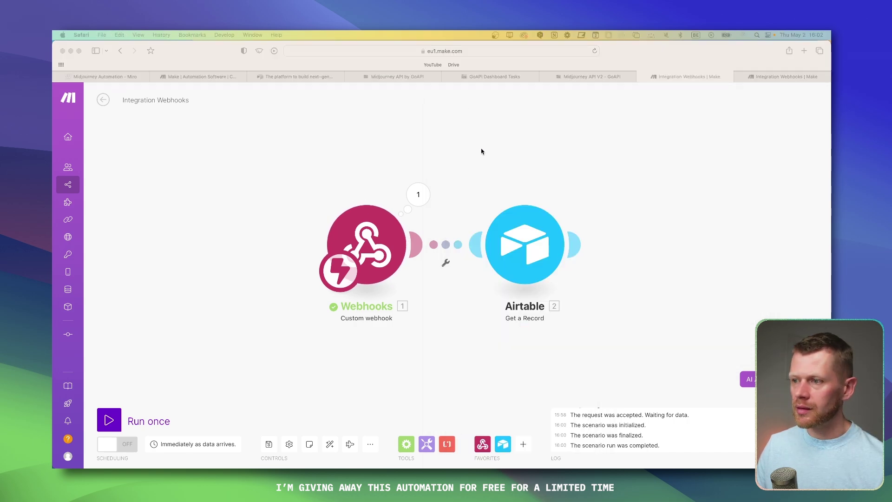
left_click(483, 151)
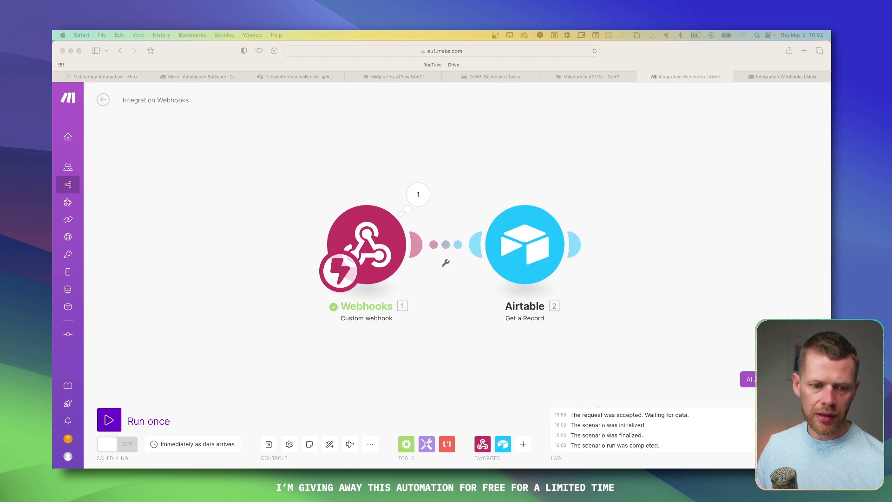
Step: Switch to the finished four-step scenario and review the Update a Record step's settings
left_click(606, 81)
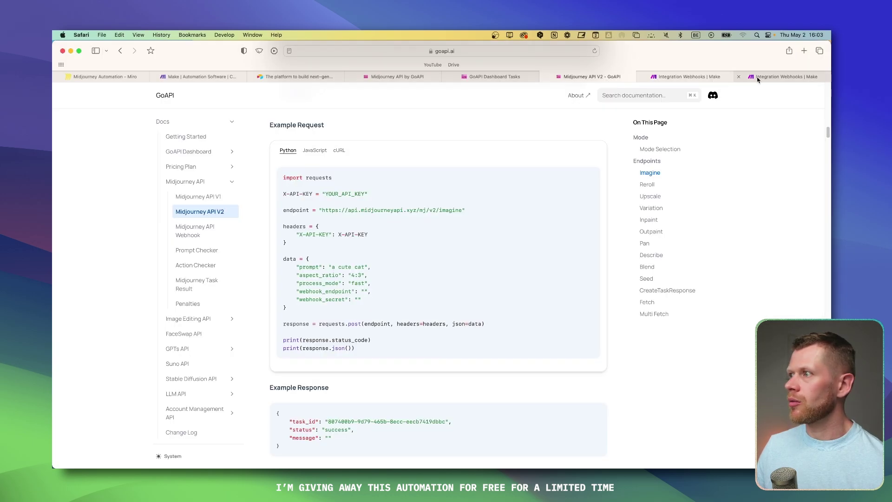
left_click(757, 77)
left_click(674, 244)
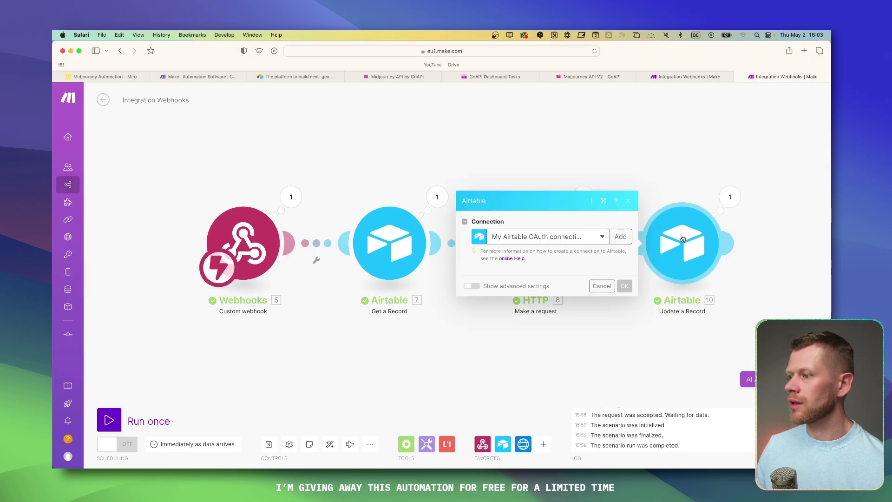
left_click(401, 161)
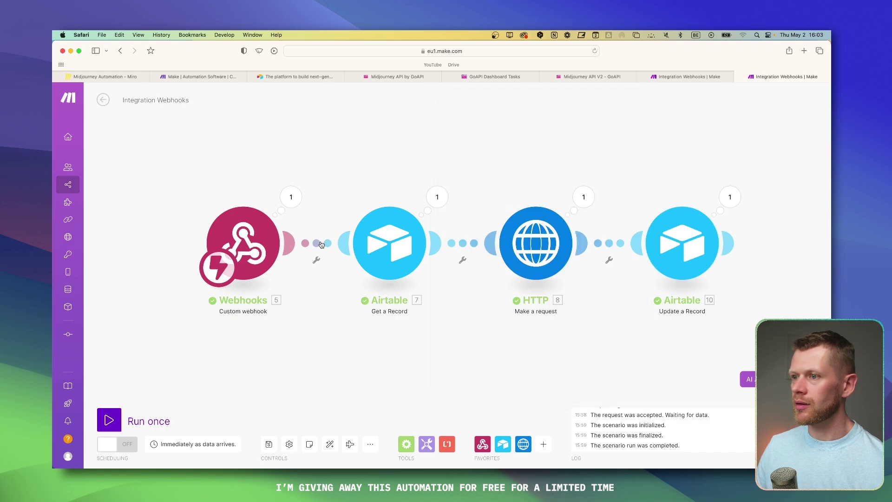
Step: In Airtable, add a single line text field to Table 1 and begin naming it 'T'
key("super+Tab")
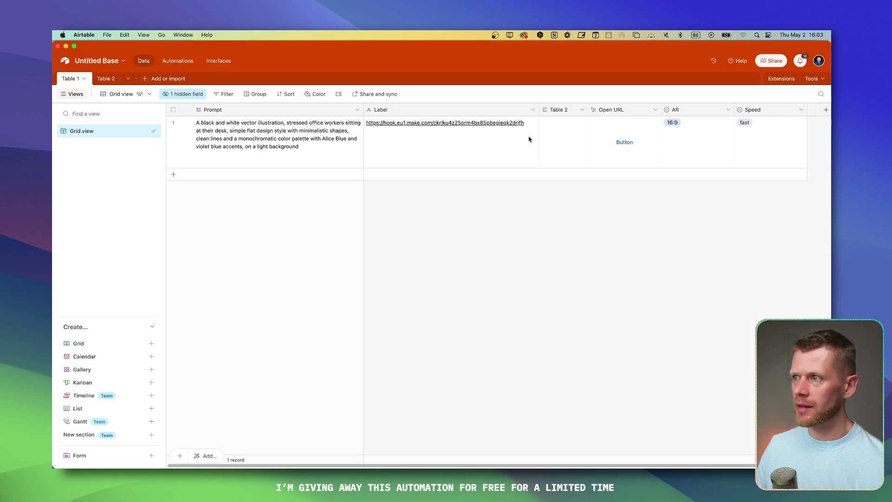
left_click(826, 110)
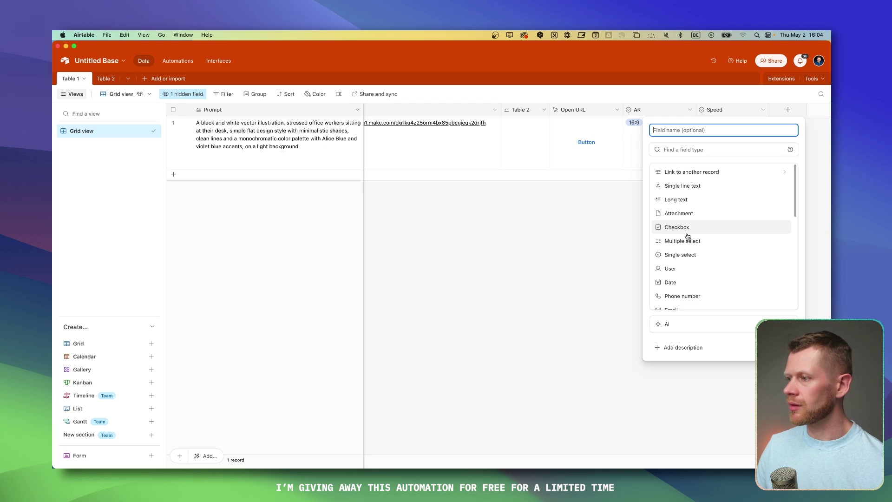
scroll(696, 250, "down", 3)
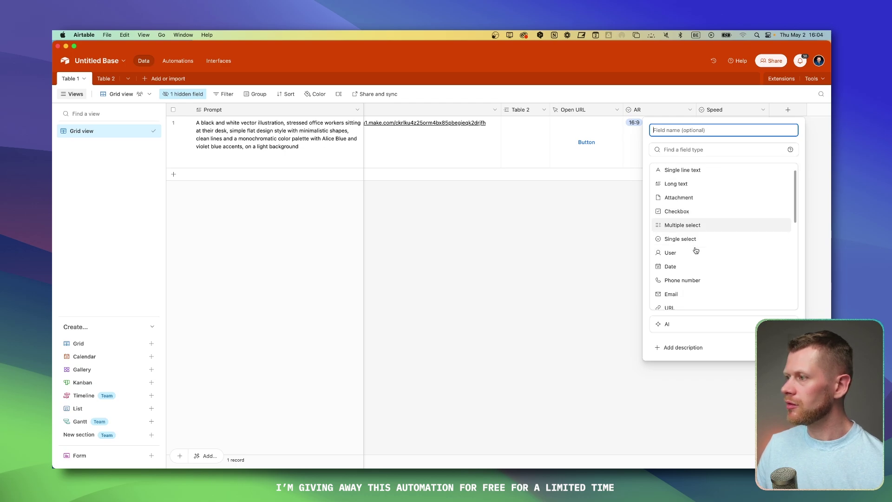
scroll(693, 244, "up", 3)
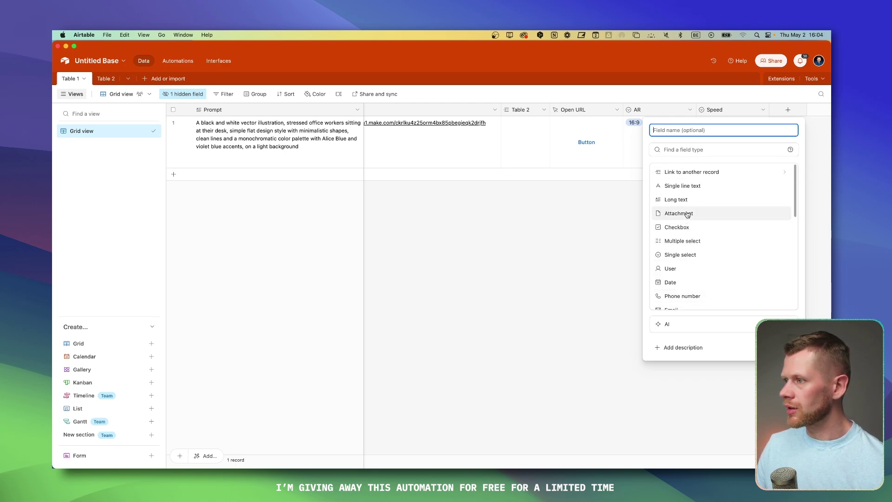
left_click(682, 185)
type("T")
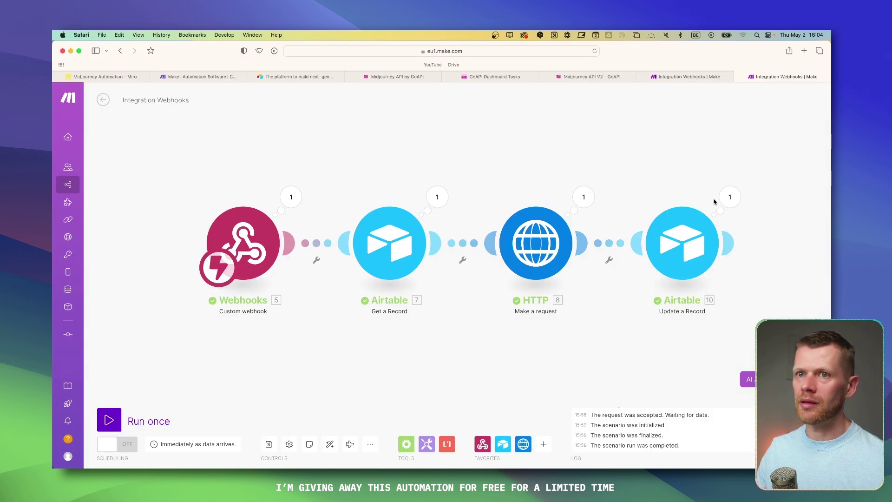
Step: Map the HTTP response Data into the Update a Record step's Task ID field
left_click(681, 244)
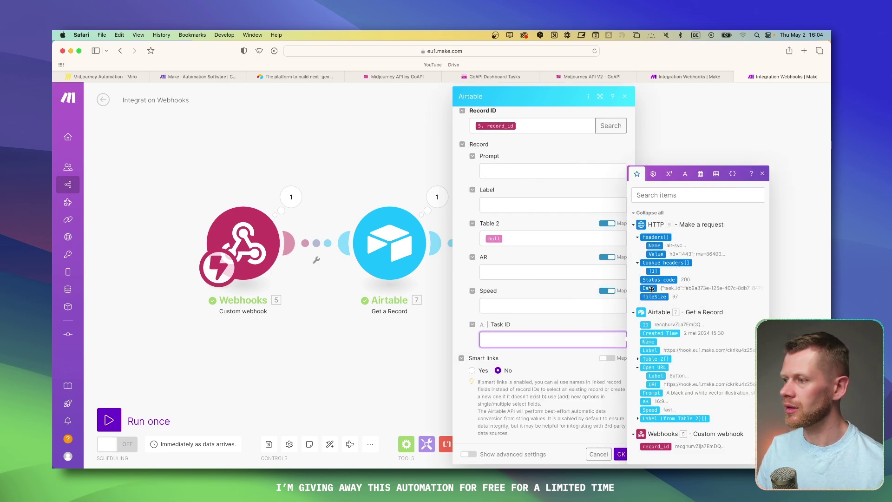
left_click(653, 288)
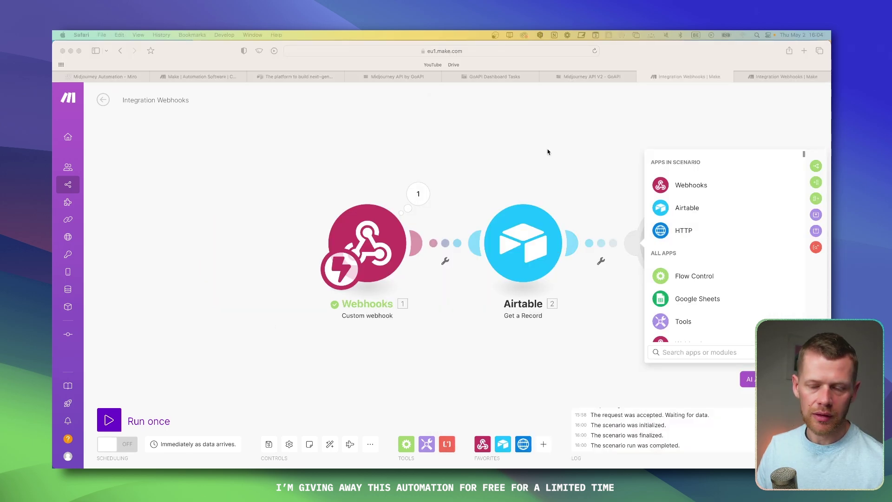
Step: Reposition the scenario view and inspect the webhook's output bundle
left_click(532, 173)
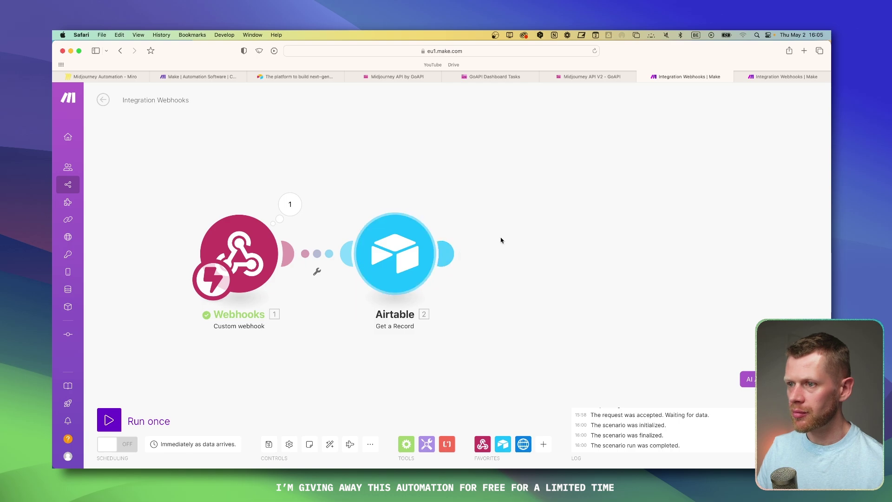
left_click_drag(460, 183, 502, 154)
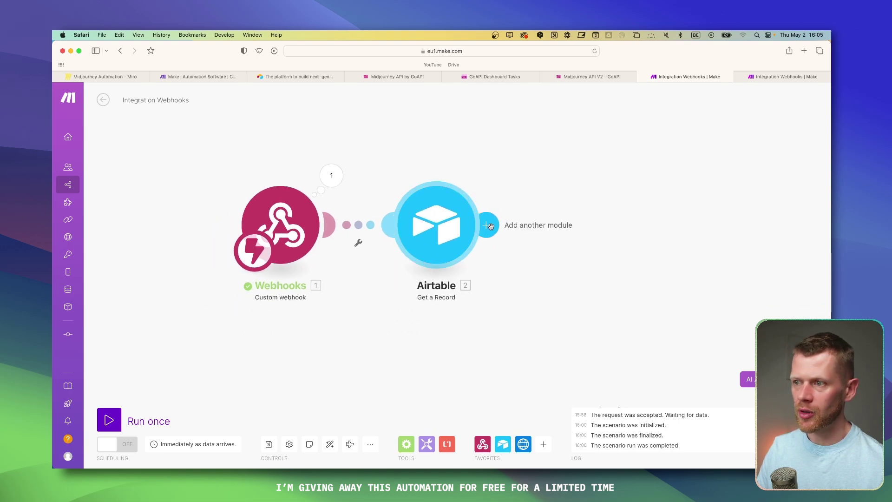
left_click(331, 175)
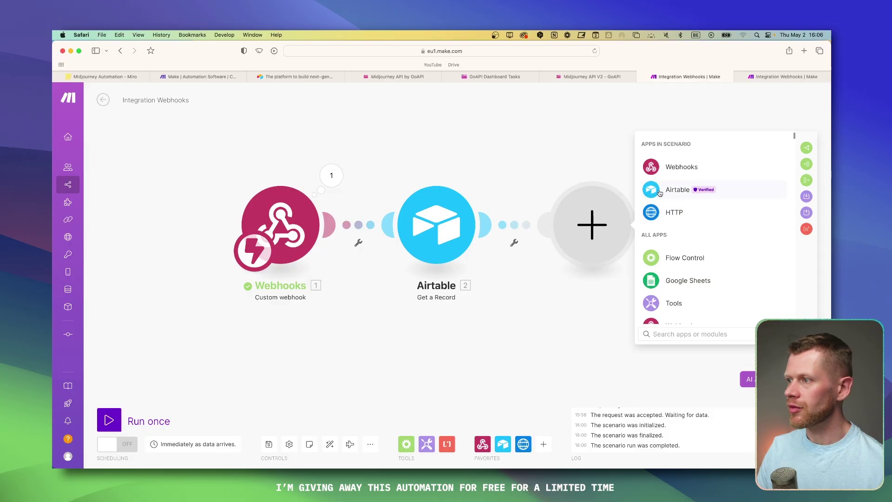
Step: Add a Dropbox Upload a File step after Get a Record, found by searching 'drop'
left_click(671, 187)
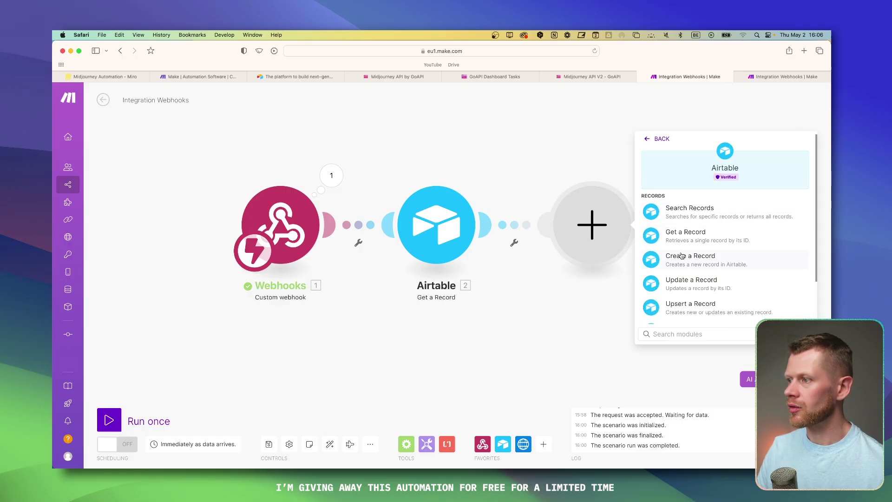
left_click(609, 172)
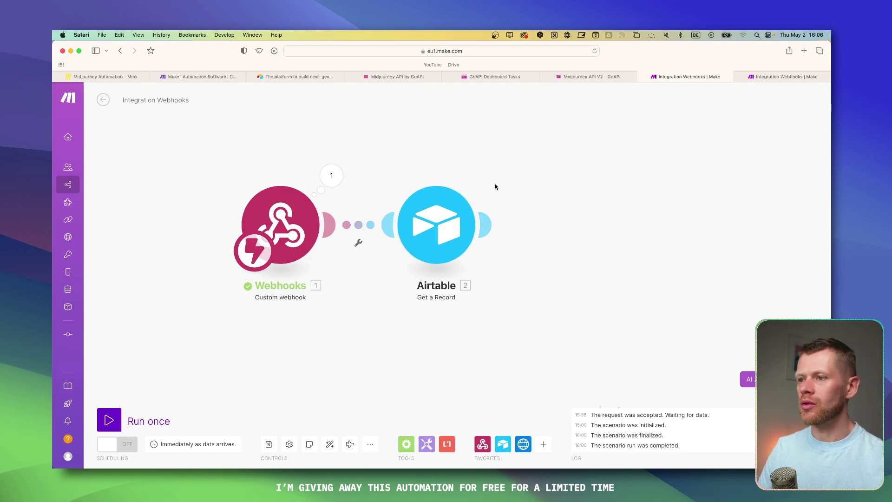
left_click(487, 225)
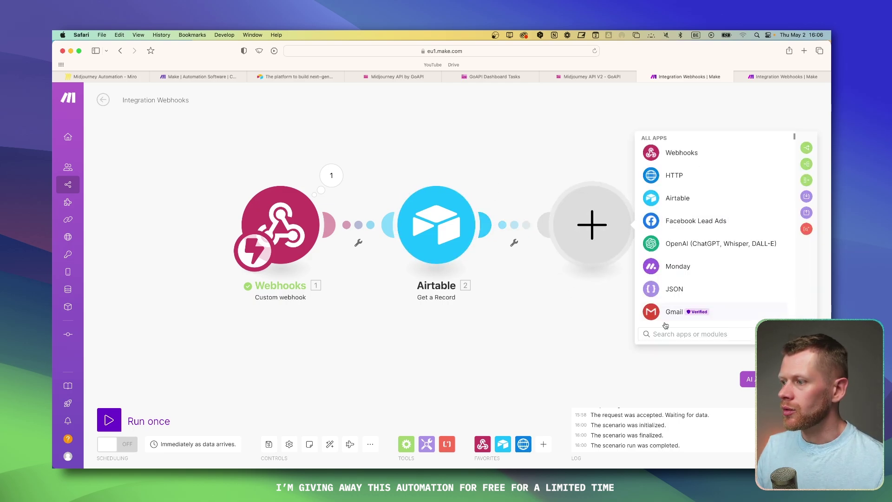
type("drop")
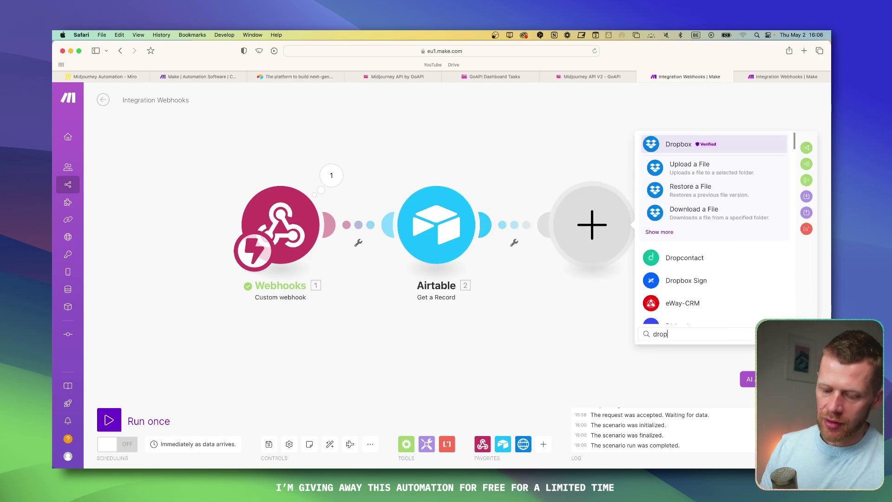
left_click(717, 168)
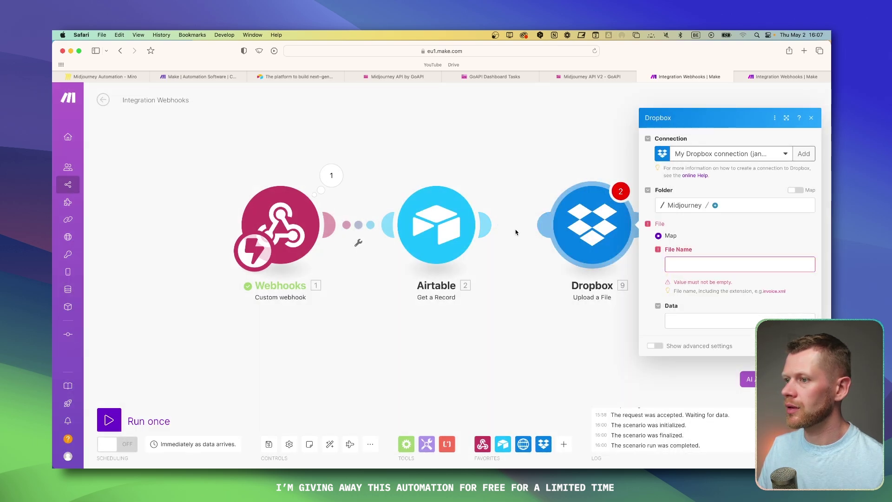
left_click(547, 243)
left_click(574, 289)
scroll(683, 256, "down", 1)
scroll(683, 256, "up", 1)
left_click(690, 217)
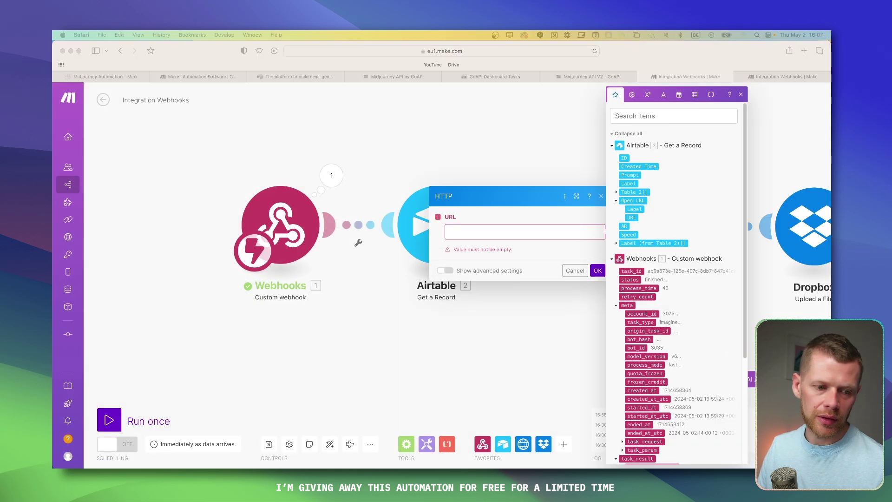
scroll(642, 305, "down", 4)
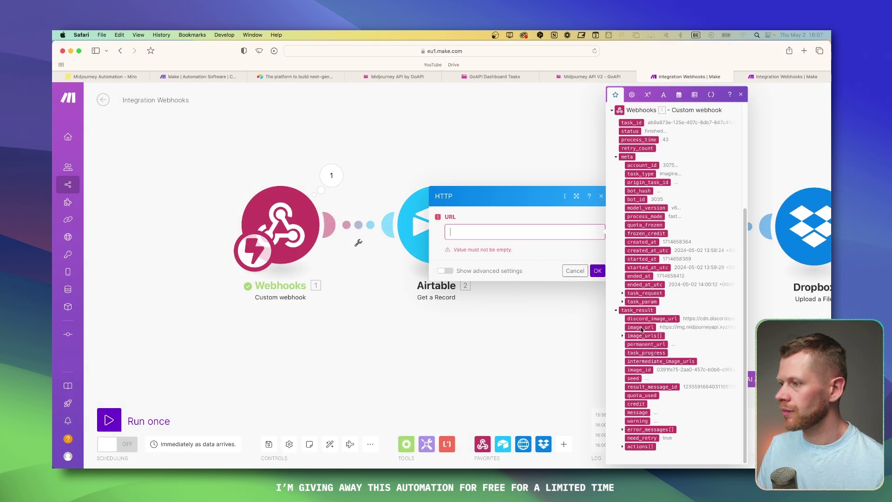
left_click(641, 328)
left_click(597, 257)
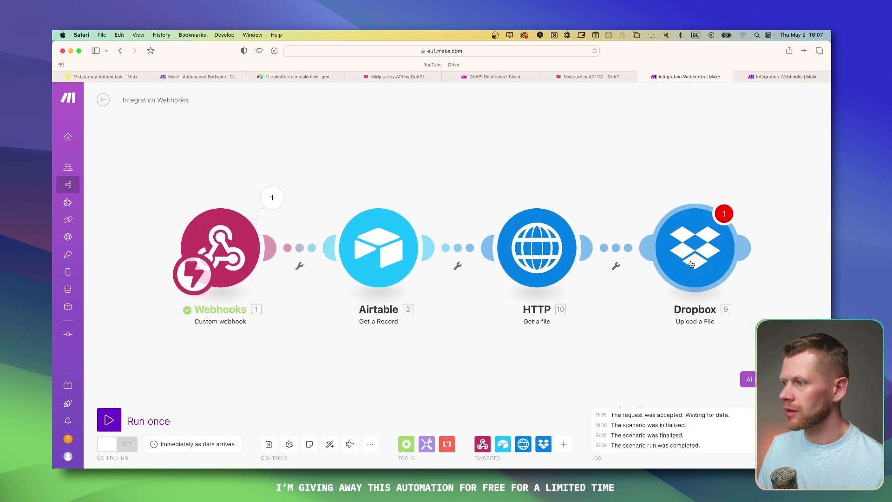
left_click(652, 249)
left_click(538, 283)
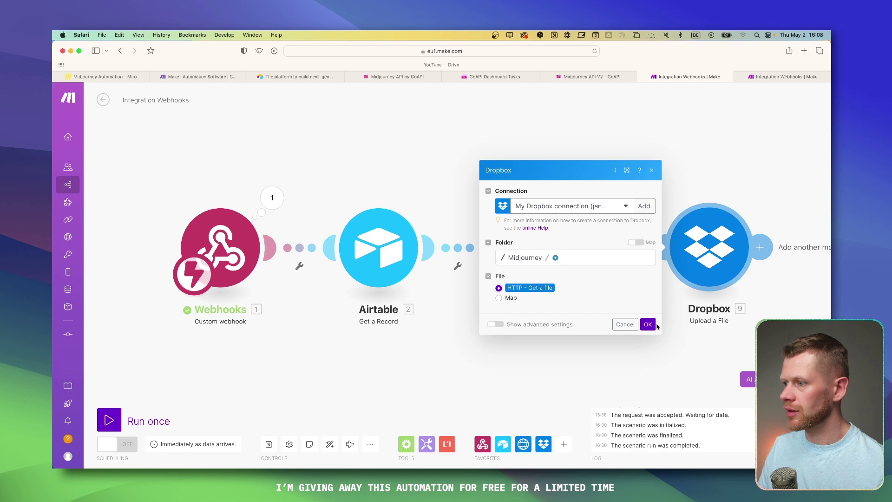
left_click(648, 324)
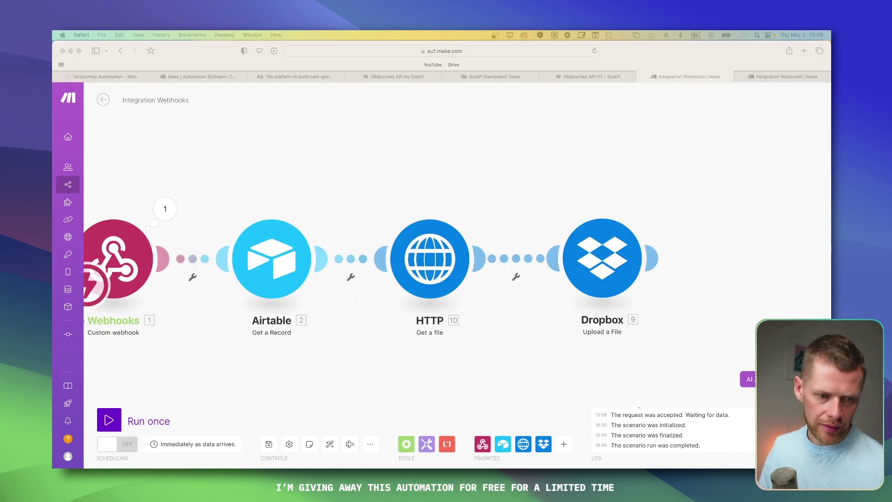
scroll(651, 268, "down", 3)
scroll(579, 237, "up", 3)
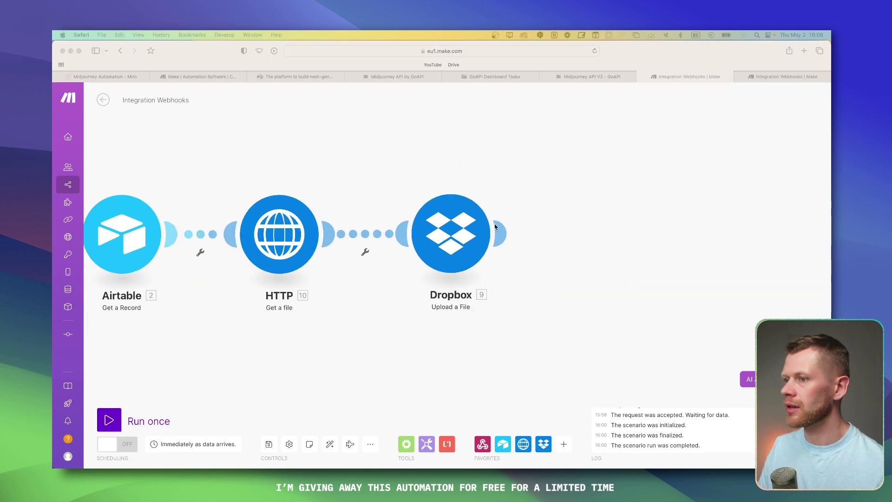
left_click(496, 226)
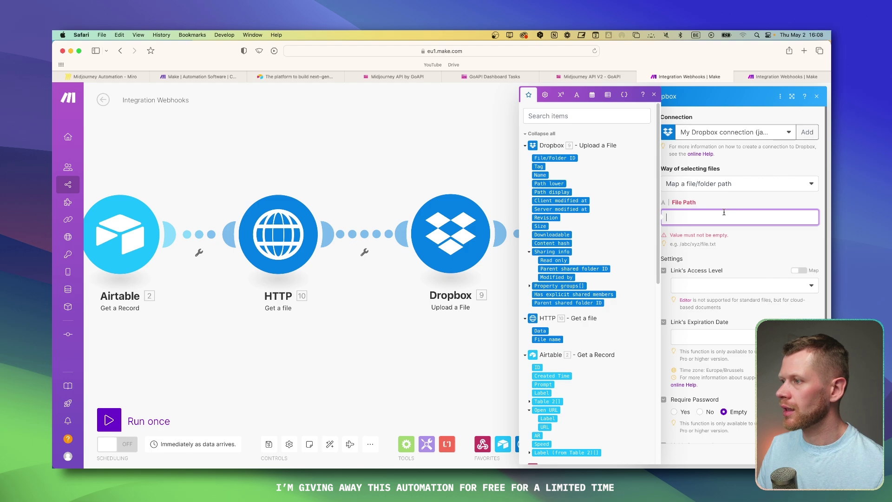
left_click(570, 159)
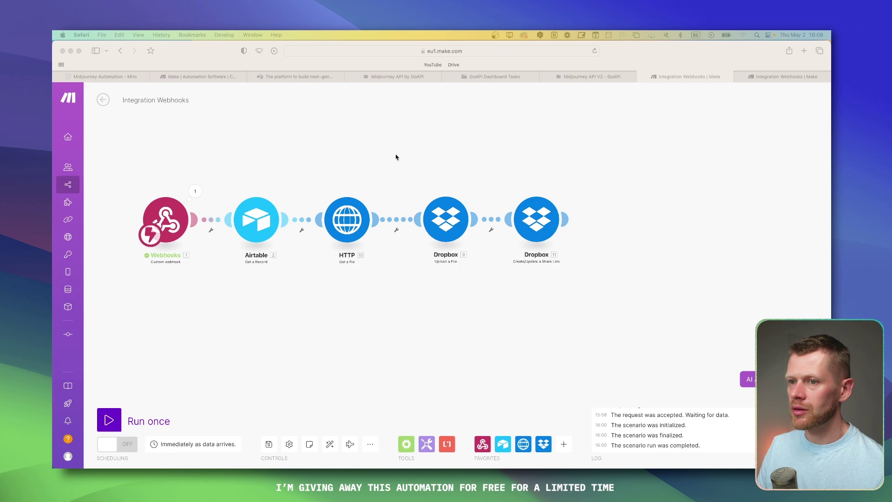
left_click(173, 225)
left_click(192, 188)
left_click(193, 187)
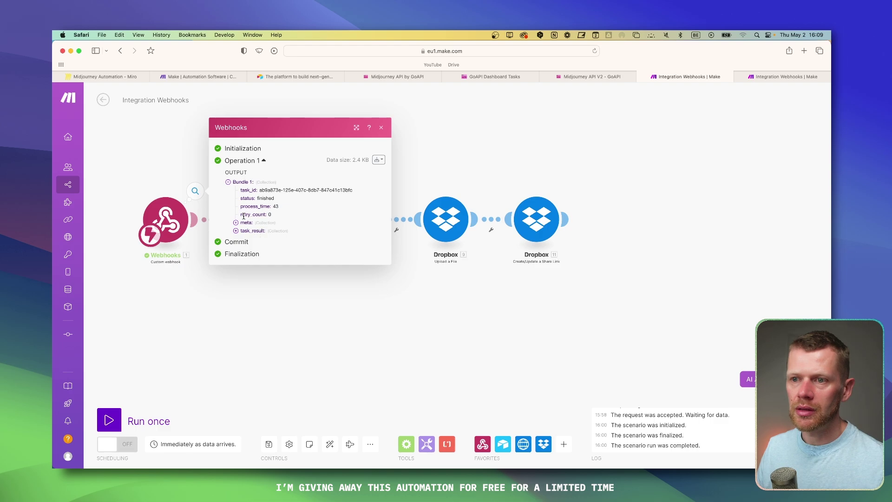
left_click(236, 231)
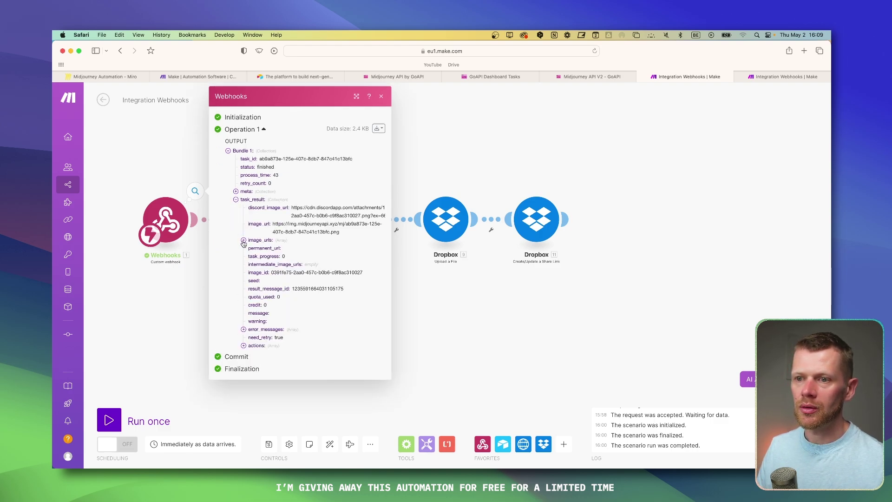
left_click(244, 241)
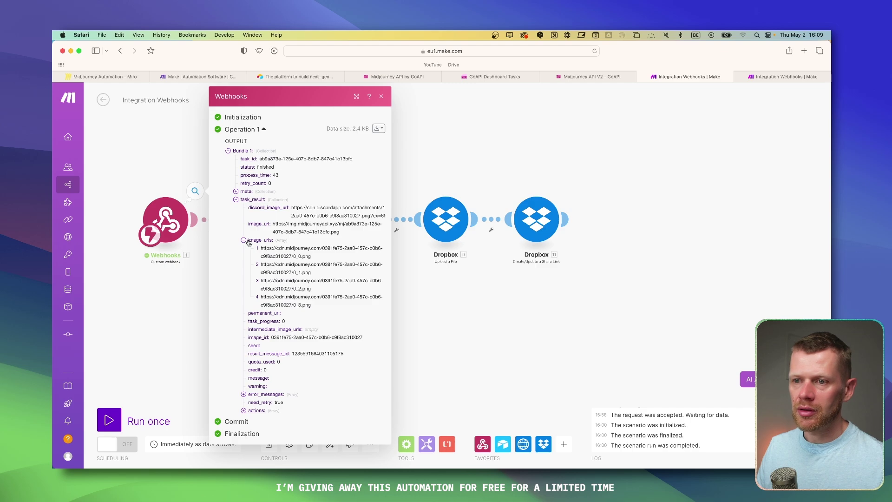
left_click_drag(256, 248, 348, 306)
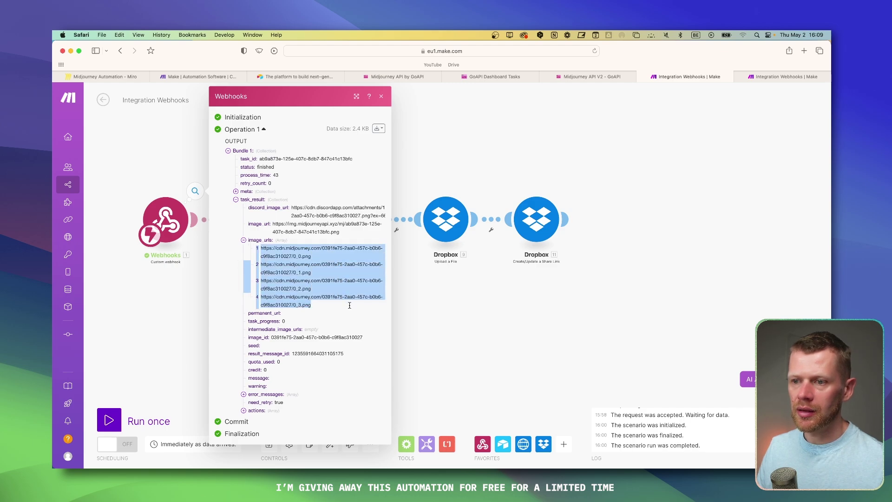
left_click(340, 310)
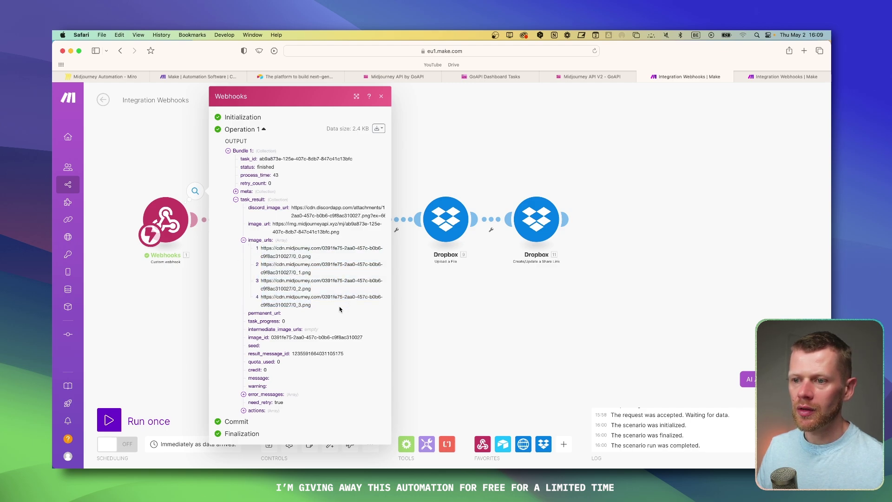
left_click(518, 245)
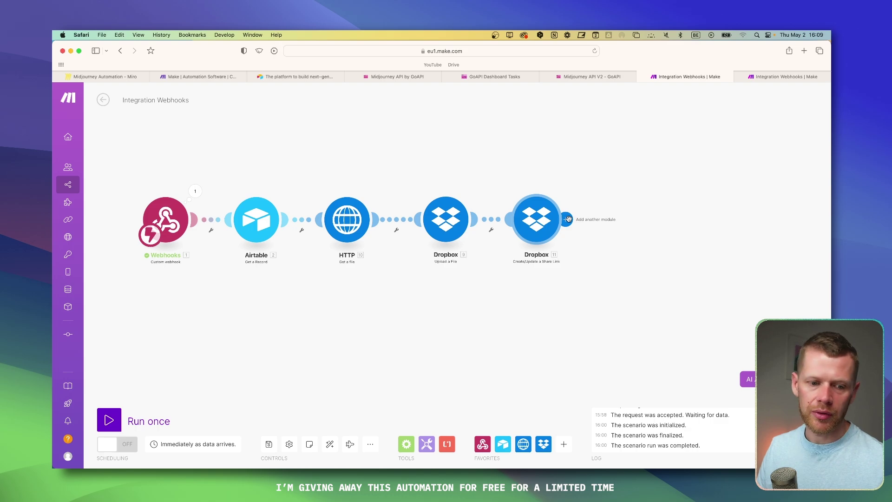
scroll(493, 279, "down", 1)
scroll(483, 232, "up", 5)
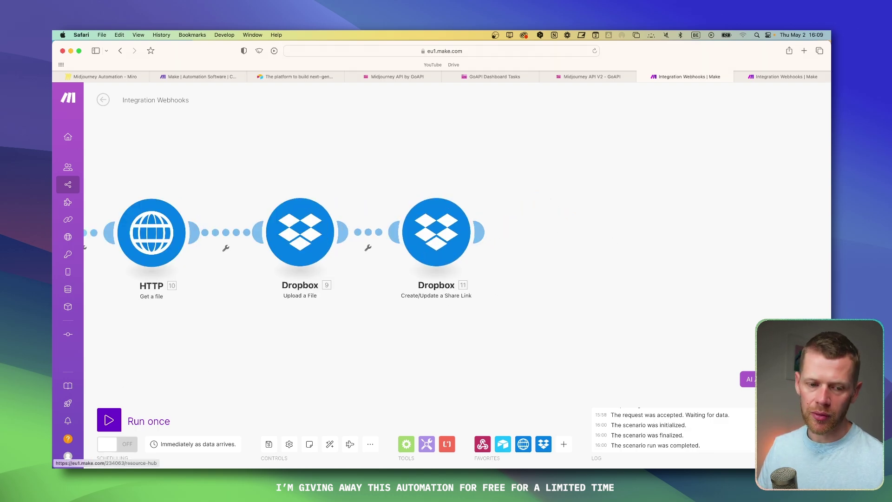
Step: Add an Iterator after the share-link module, mapping the webhook's image_urls array
left_click(598, 174)
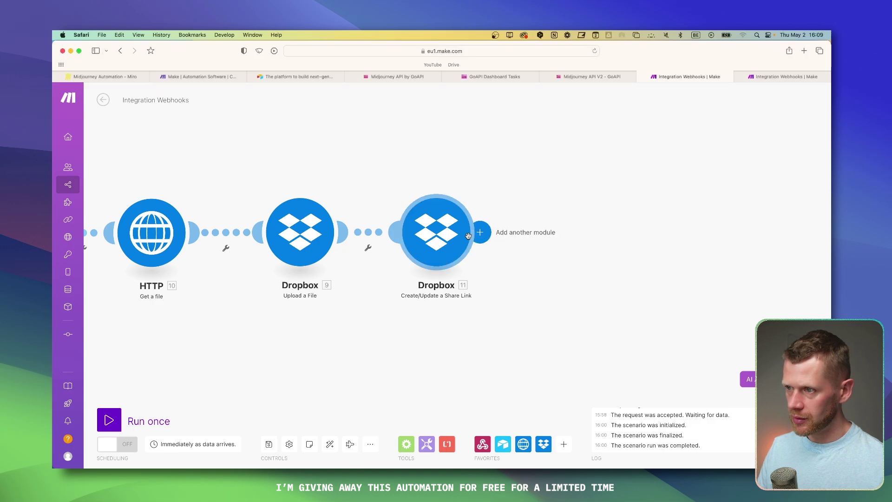
left_click(482, 232)
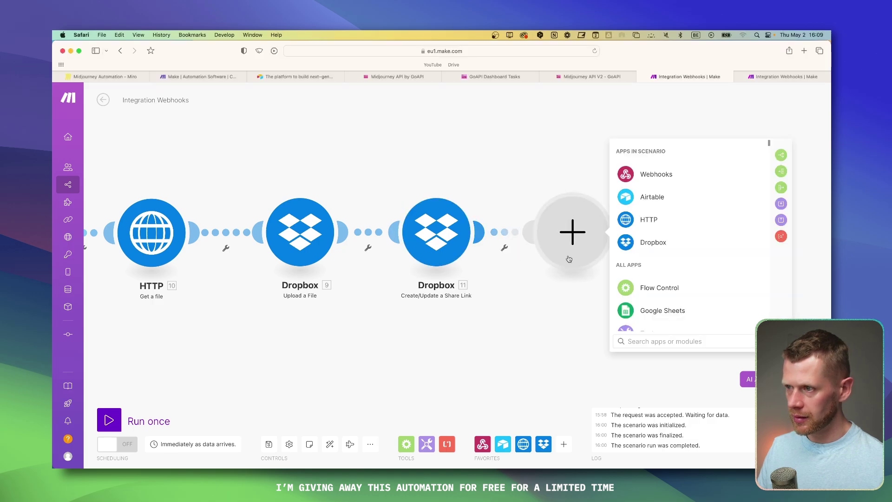
left_click(653, 288)
left_click(651, 219)
left_click(710, 237)
scroll(552, 288, "down", 10)
scroll(552, 288, "down", 5)
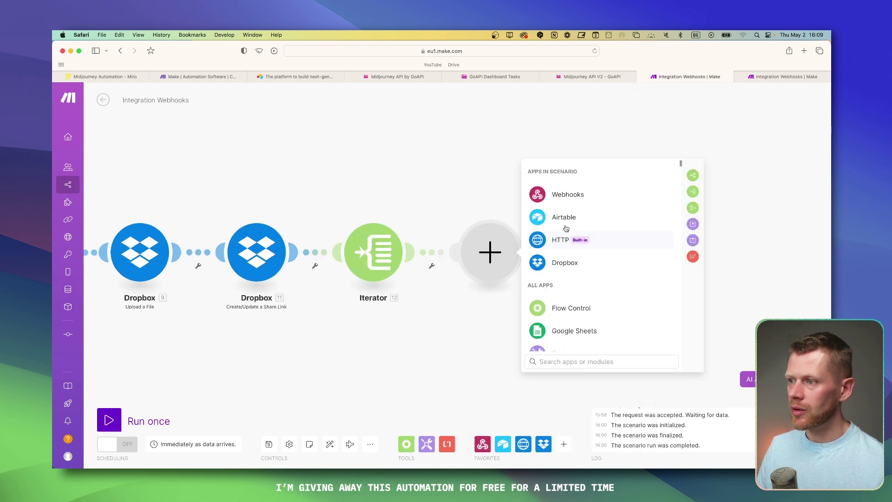
Step: Add an Airtable Update a Record step after it, then delete that step again
left_click(581, 217)
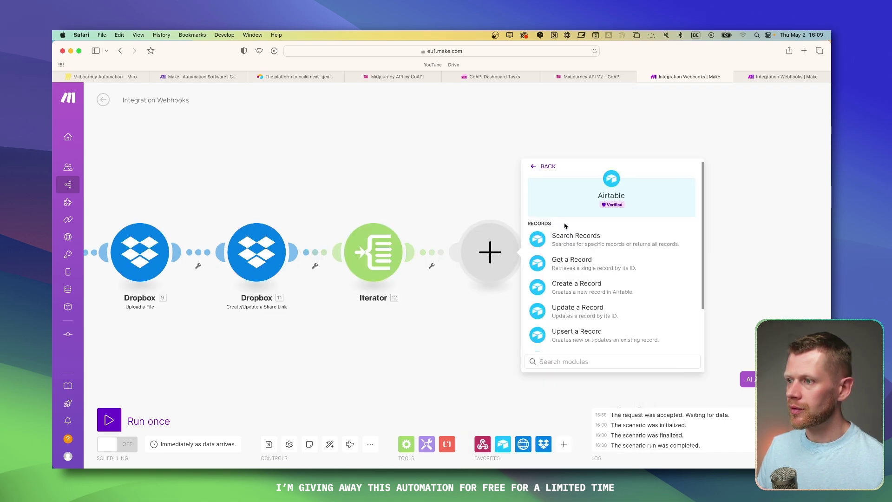
scroll(579, 277, "down", 1)
scroll(578, 293, "down", 3)
scroll(570, 279, "up", 3)
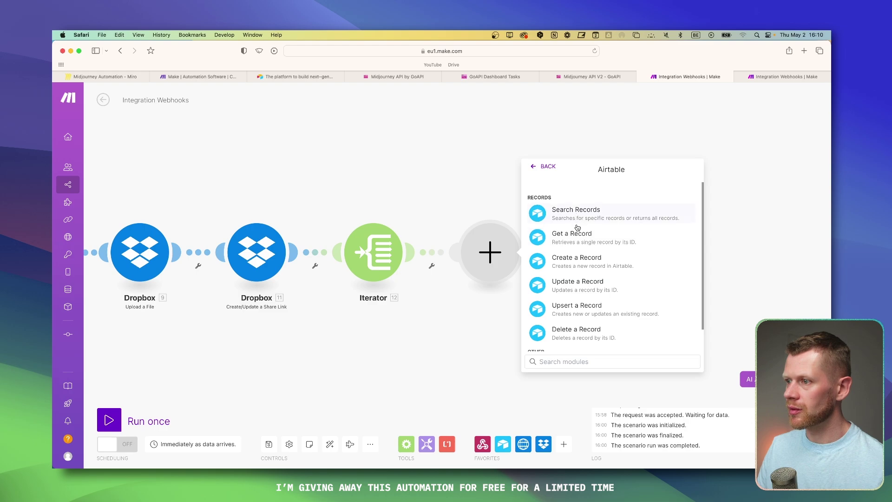
left_click(582, 283)
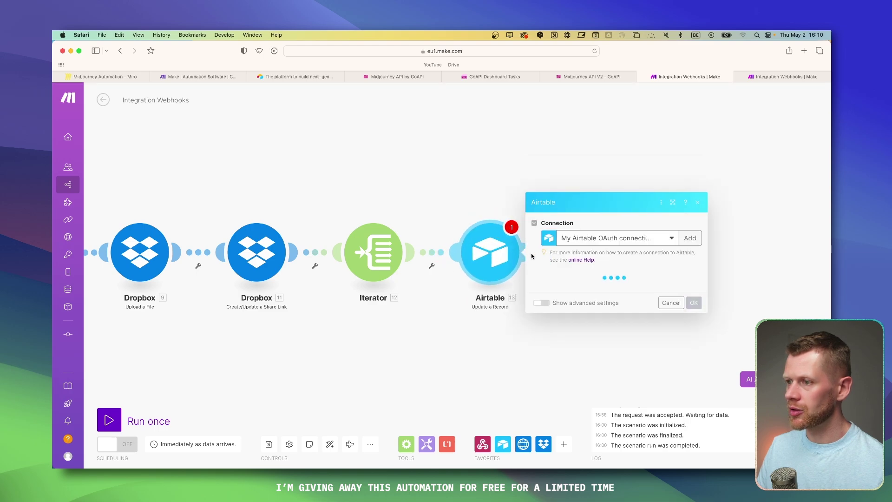
right_click(498, 255)
left_click(523, 354)
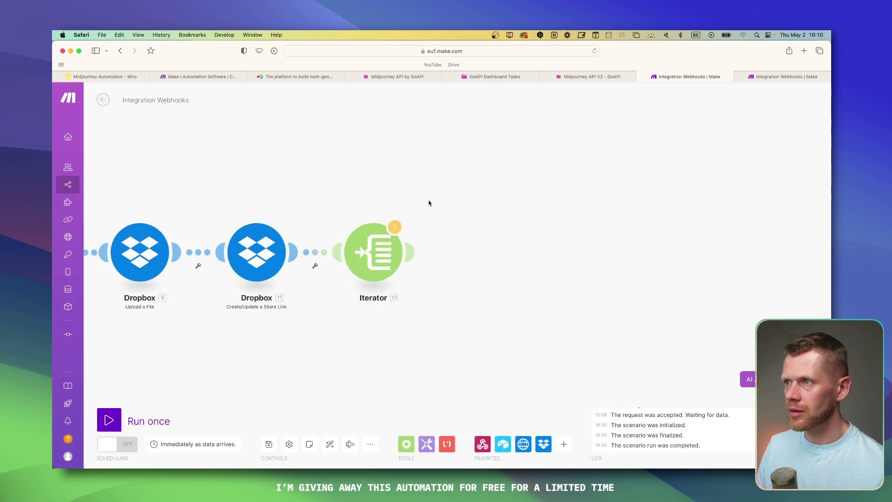
Step: Add a URL field named 'Image 1' to Airtable's Table 1
key("super+Tab")
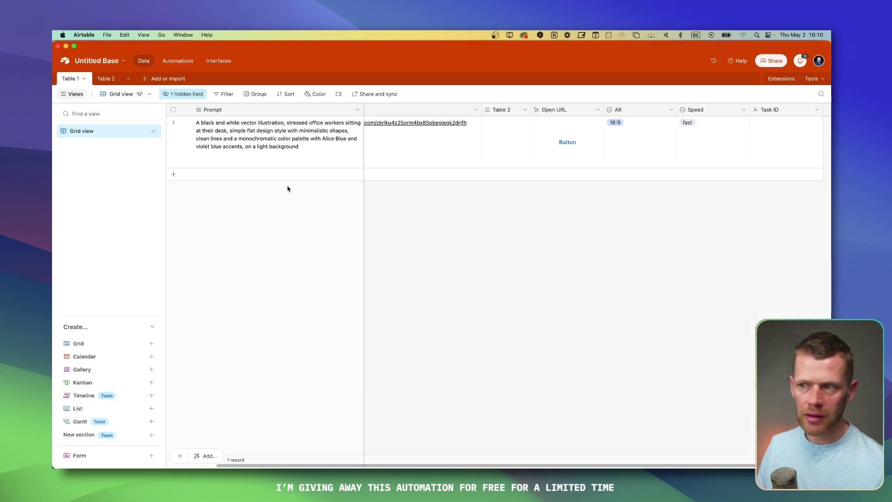
left_click(796, 112)
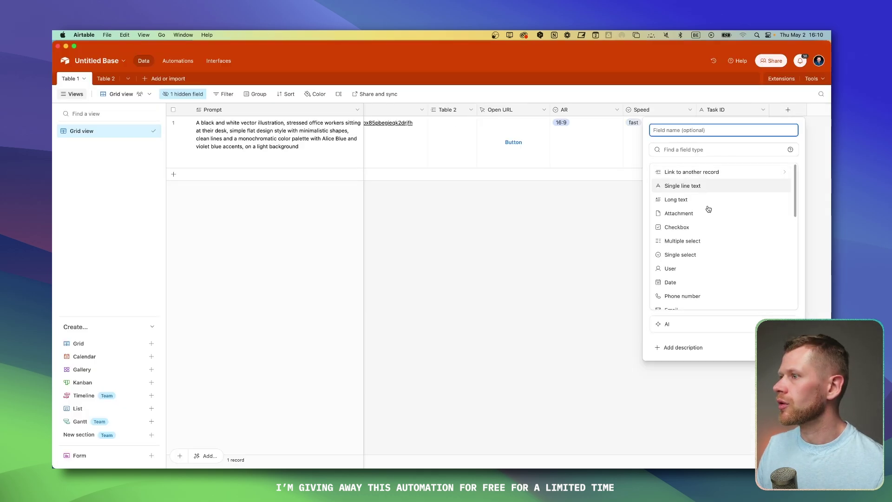
scroll(688, 242, "down", 2)
left_click(678, 283)
type("Image 1")
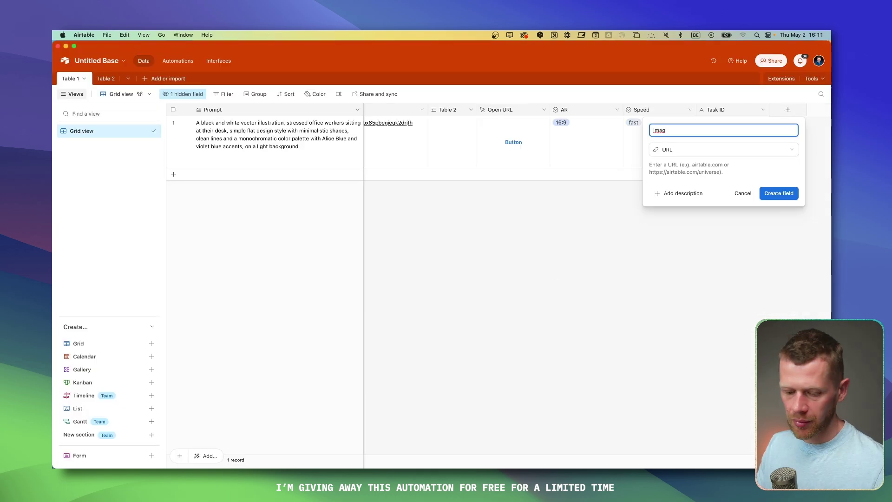
key("Return")
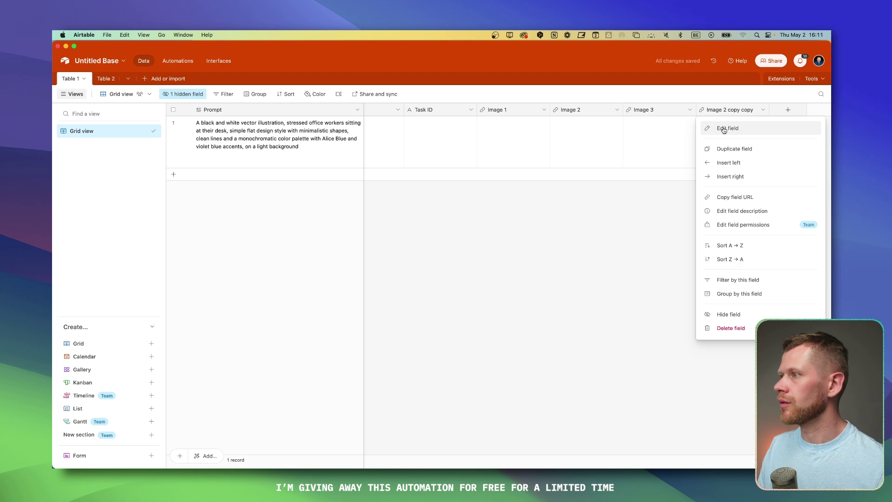
Step: Rename the 'Image 2 copy copy' field to 'Image 4'
left_click(724, 130)
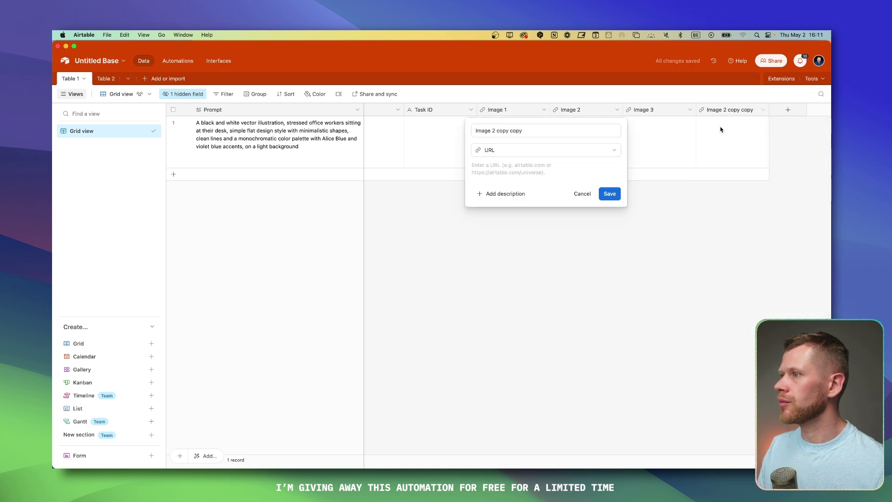
left_click(567, 132)
key("alt+shift+Left")
key("alt+shift+Left")
key("alt+shift+Left")
type("4")
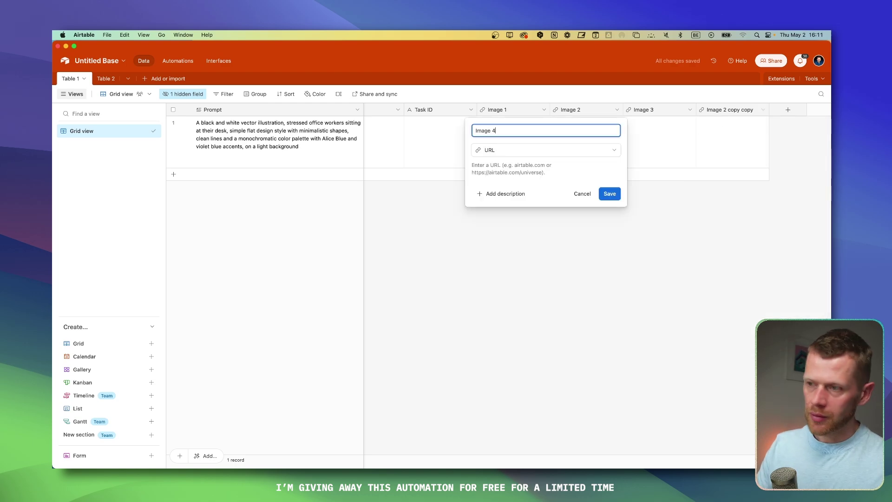
key("Return")
scroll(588, 117, "left", 8)
Step: Insert a button field beside Speed that opens URL {Image 1}, naming it starting with 'open'
left_click(551, 110)
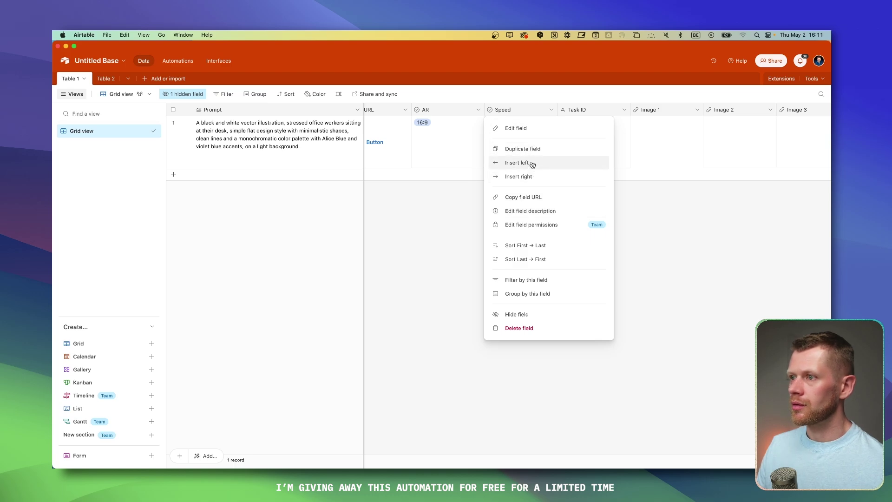
left_click(532, 166)
scroll(614, 251, "down", 5)
left_click(604, 302)
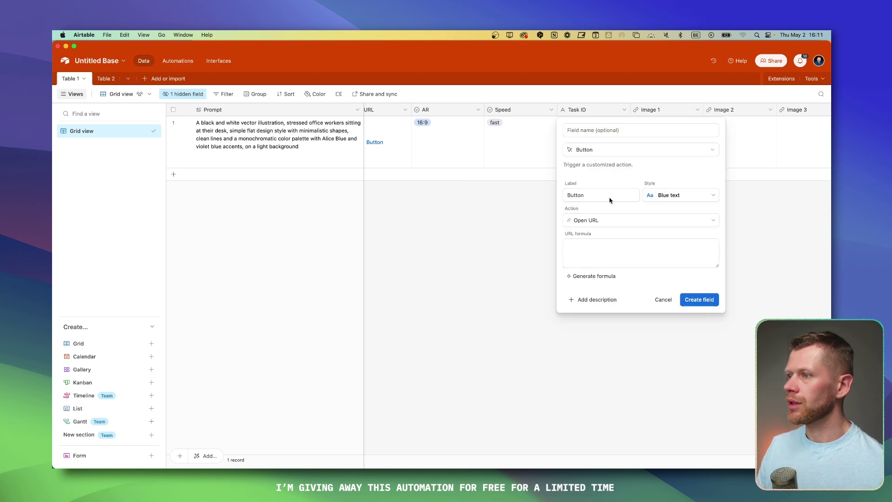
left_click(597, 257)
type("u")
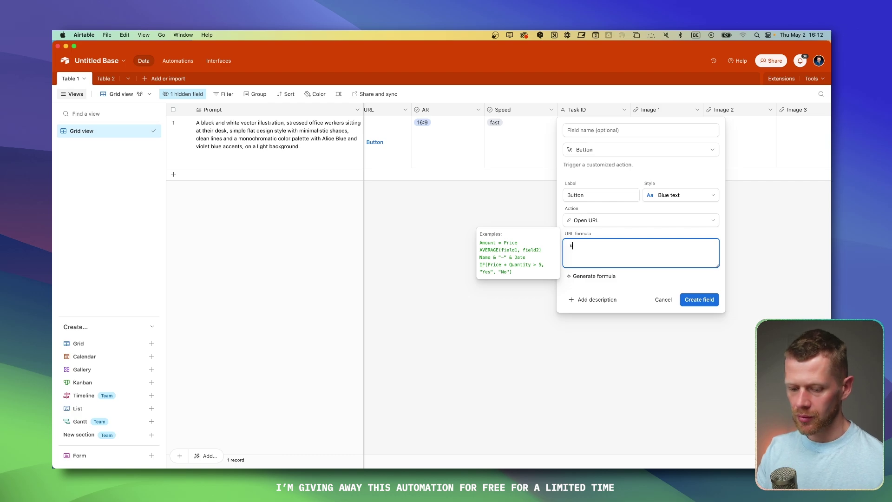
type("rl")
type("imag")
key("Return")
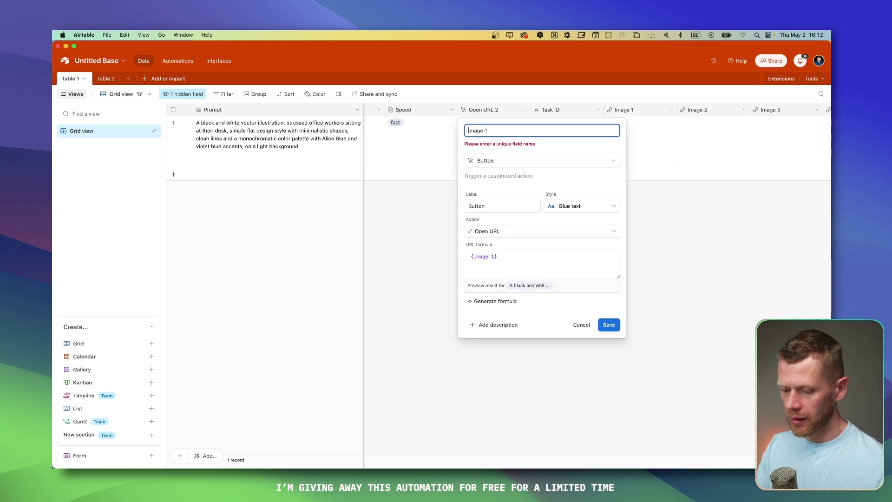
left_click(468, 131)
type("open i")
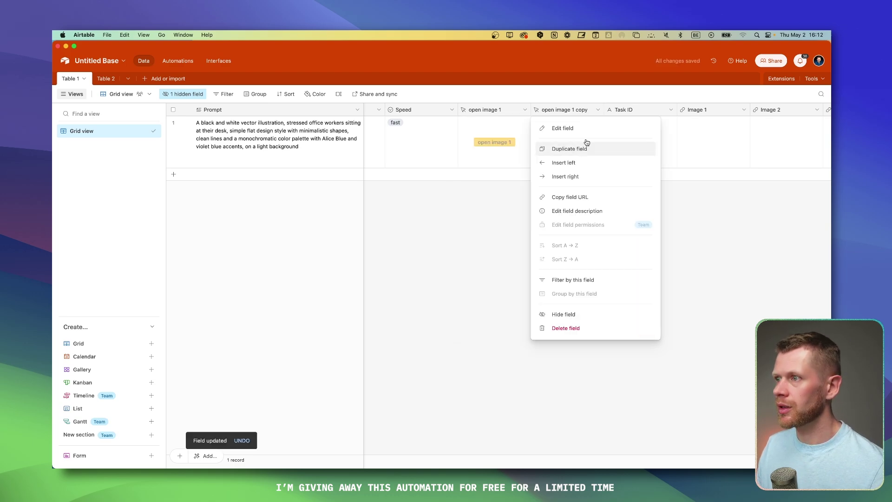
Step: Save the 'open image 1' button and edit the URL formula of its duplicate
left_click(587, 144)
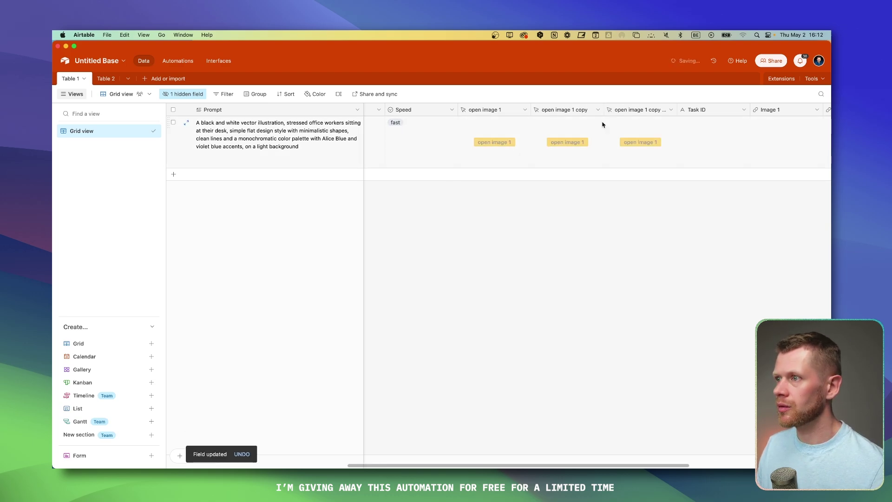
double_click(636, 114)
triple_click(514, 250)
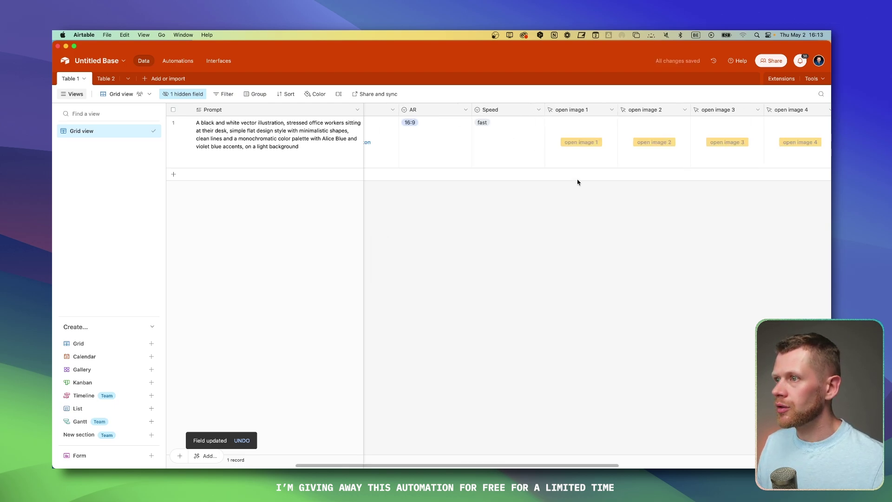
scroll(535, 207, "right", 1)
scroll(423, 160, "left", 5)
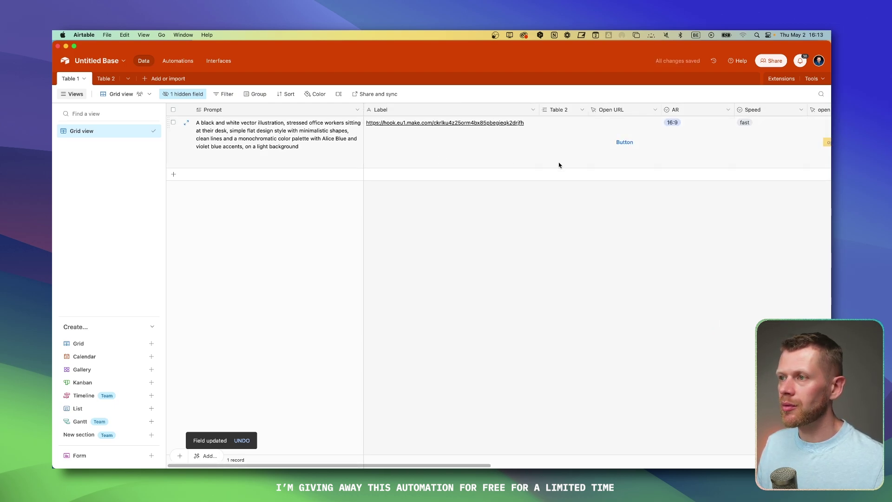
scroll(560, 166, "right", 10)
Step: Select the four open image button cells and narrow the open image 4 column
left_click(449, 119)
left_click(644, 119, "shift")
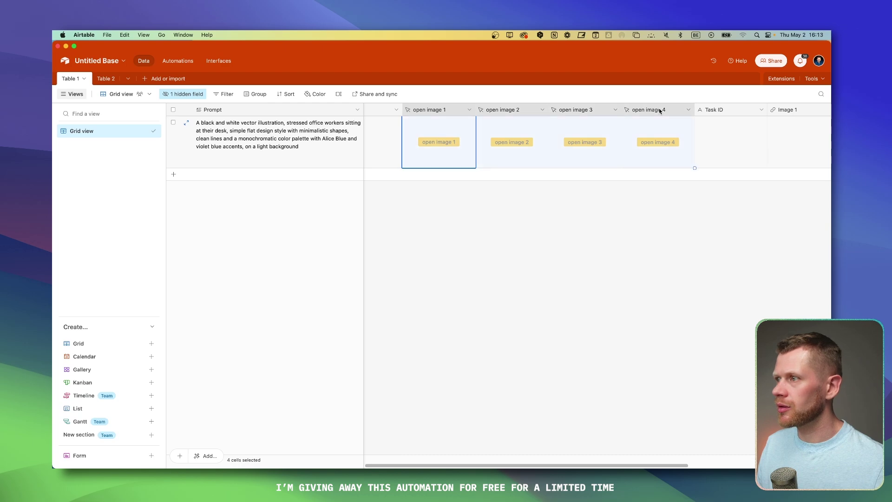
mouse_move(691, 109)
left_mouse_down()
mouse_move(662, 109)
mouse_move(685, 109)
left_mouse_up()
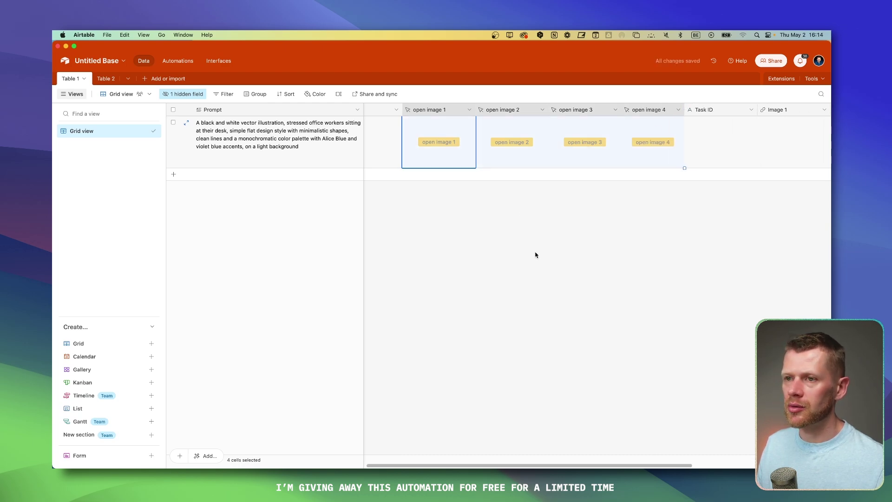
left_click(534, 237)
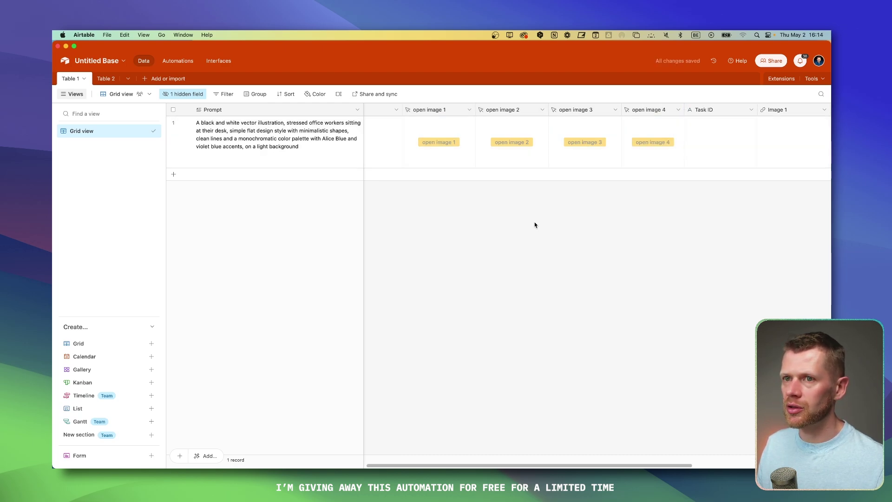
left_click(464, 118)
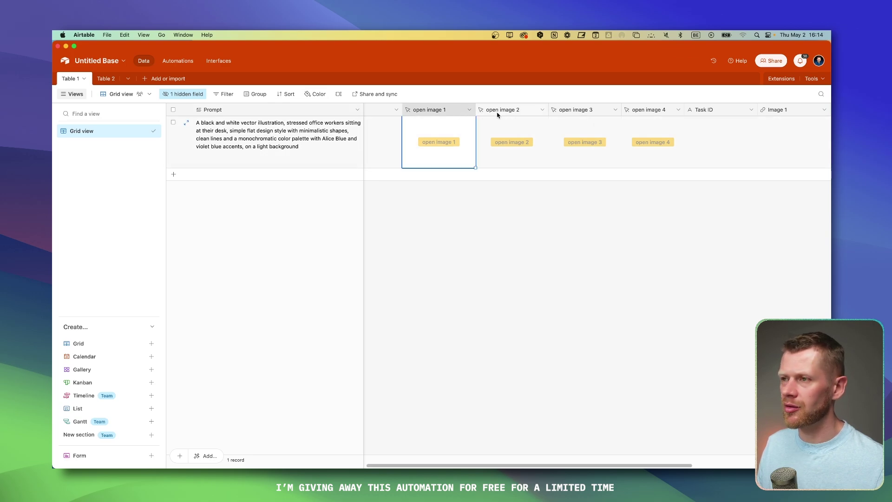
key("Right")
key("shift+Left")
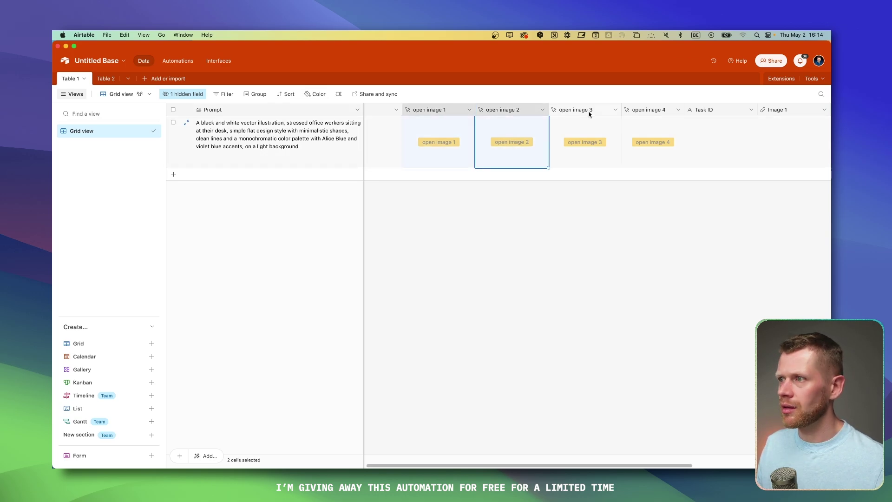
left_click(645, 112, "shift")
Step: Narrow the open image 2, 3 and 4 columns and scroll across the table
mouse_move(683, 109)
left_mouse_down()
mouse_move(661, 110)
mouse_move(677, 109)
left_mouse_up()
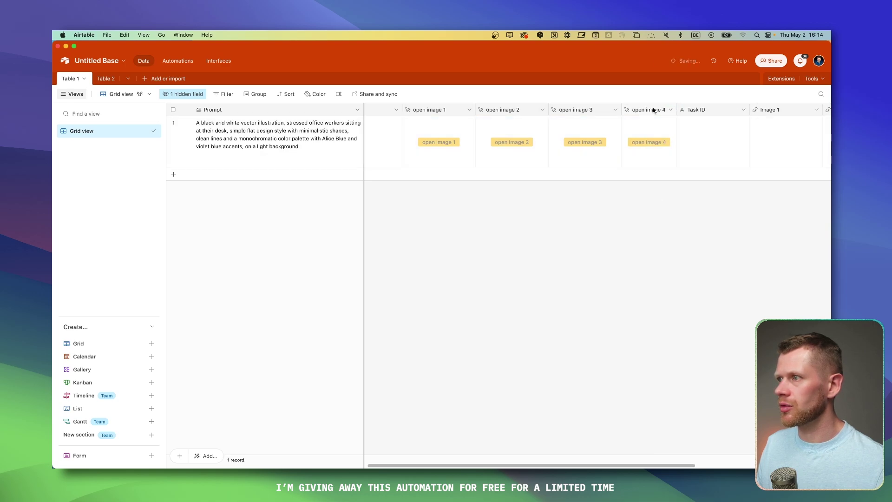
left_click_drag(621, 110, 595, 110)
left_click_drag(653, 109, 649, 110)
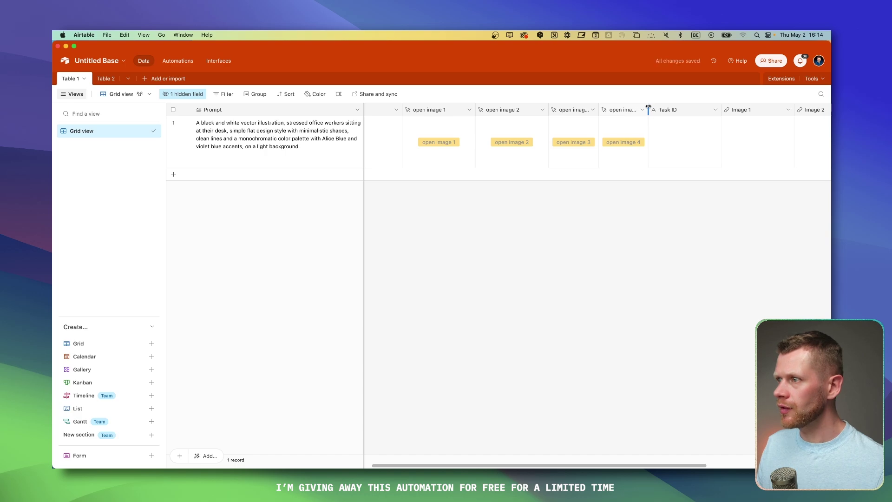
left_click_drag(548, 109, 451, 109)
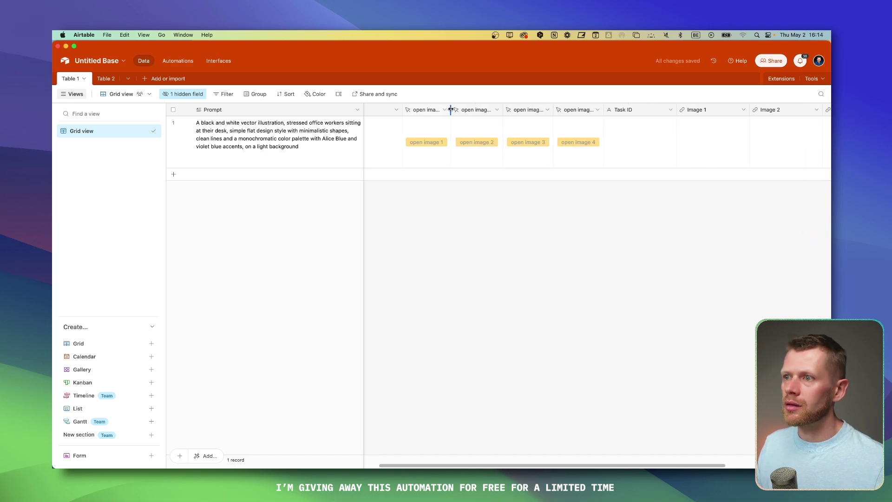
scroll(482, 158, "left", 5)
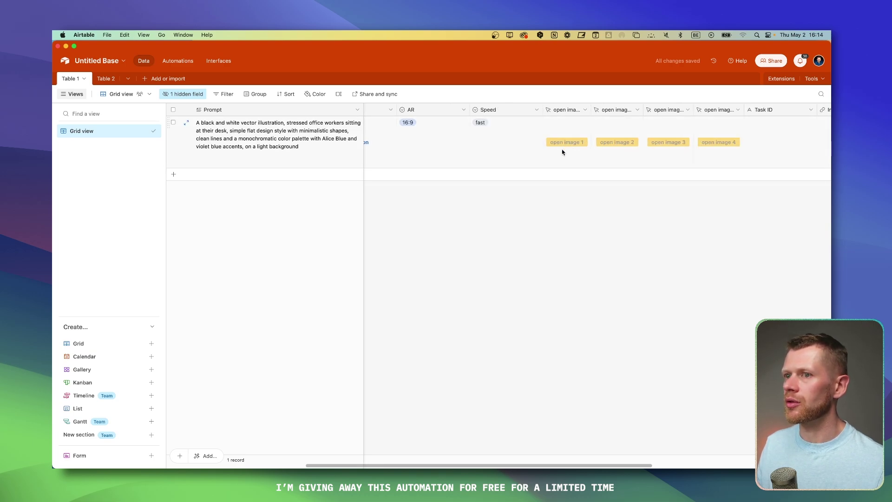
scroll(512, 144, "left", 8)
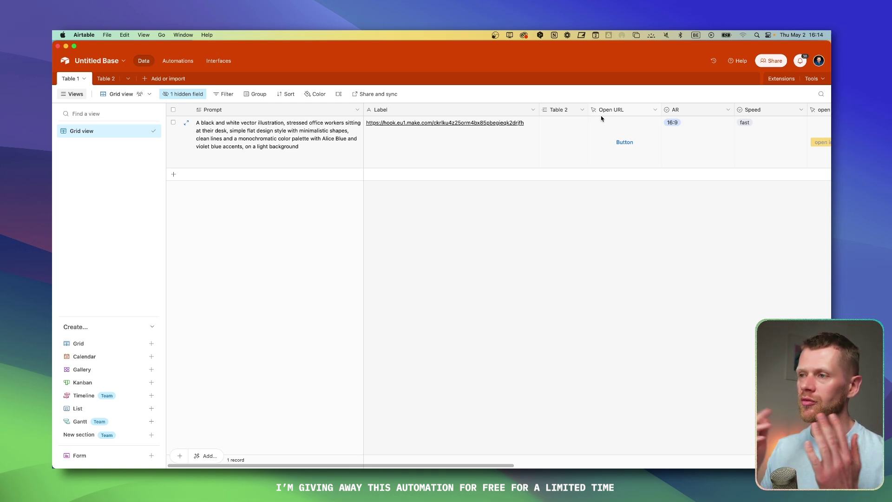
scroll(604, 200, "right", 10)
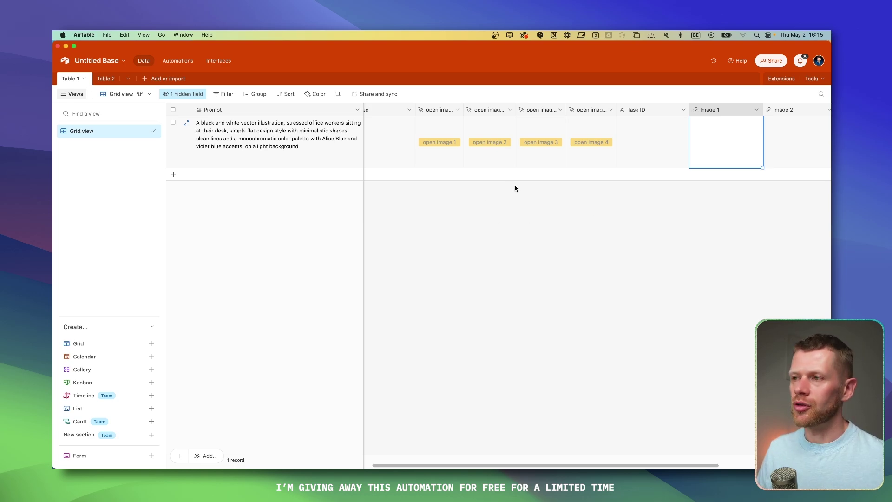
scroll(599, 159, "left", 2)
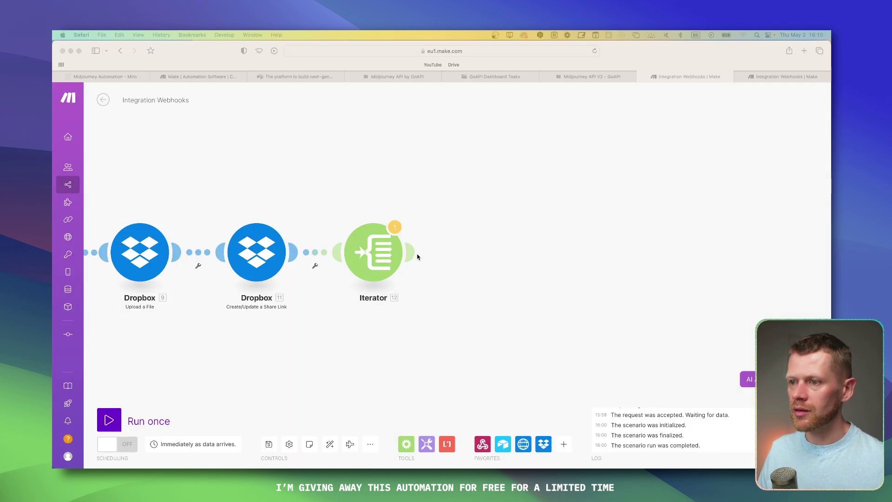
Step: Add Airtable Update a Record after the Iterator on Untitled Base, mapping 2. ID into Record ID
left_click(418, 255)
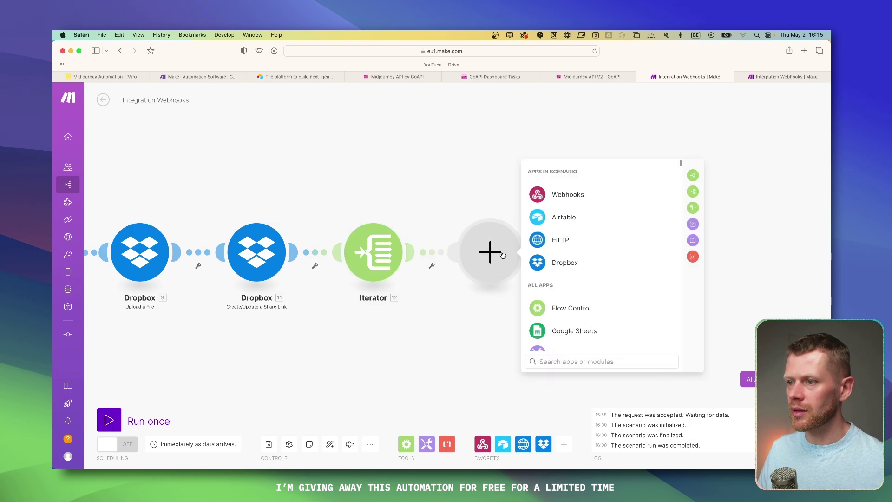
left_click(563, 215)
left_click(578, 309)
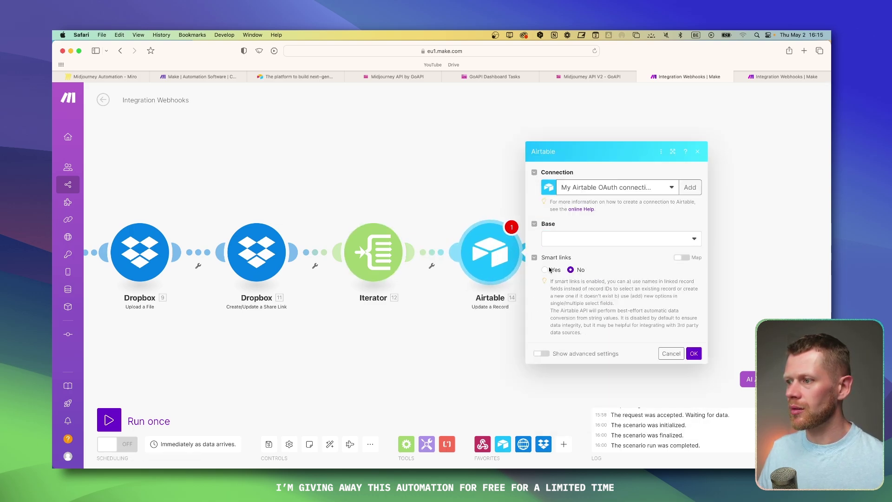
left_click(587, 237)
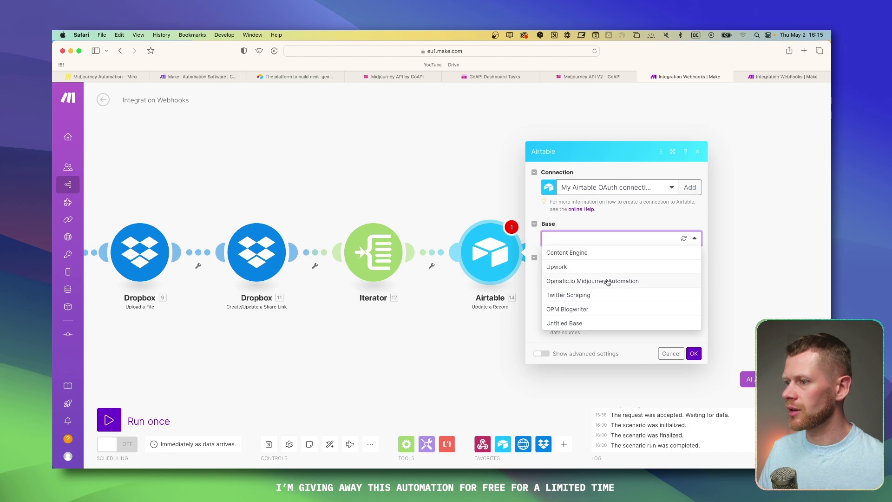
left_click(603, 322)
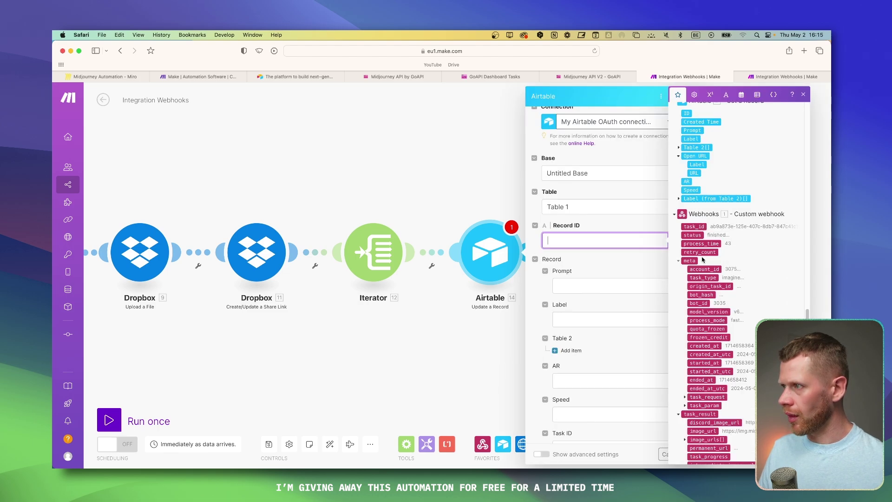
left_click(687, 112)
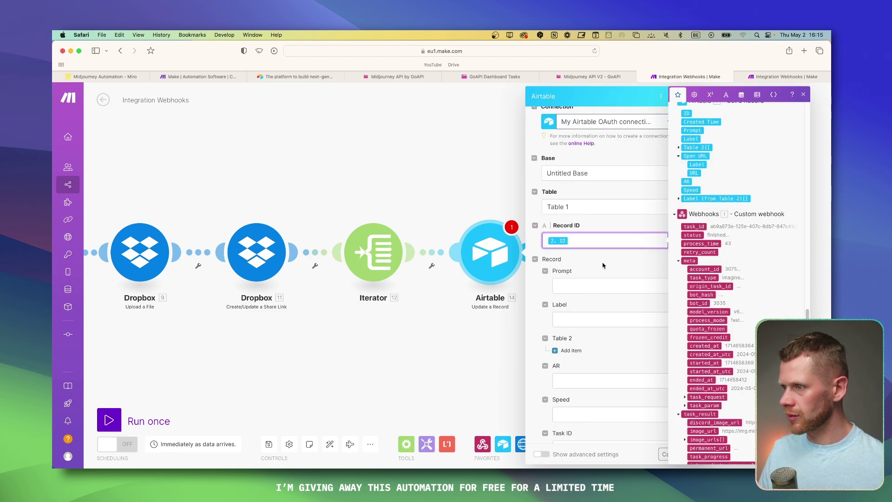
scroll(603, 266, "down", 5)
left_click(608, 238)
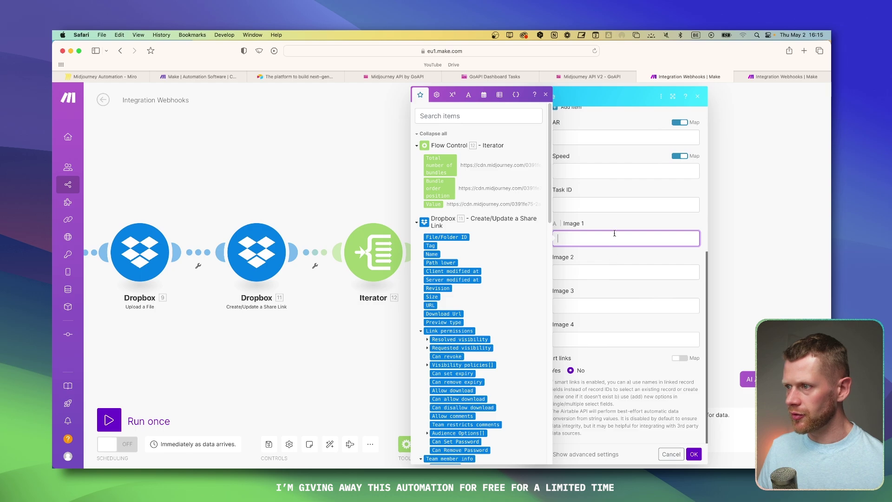
left_click(616, 228)
left_click(614, 237)
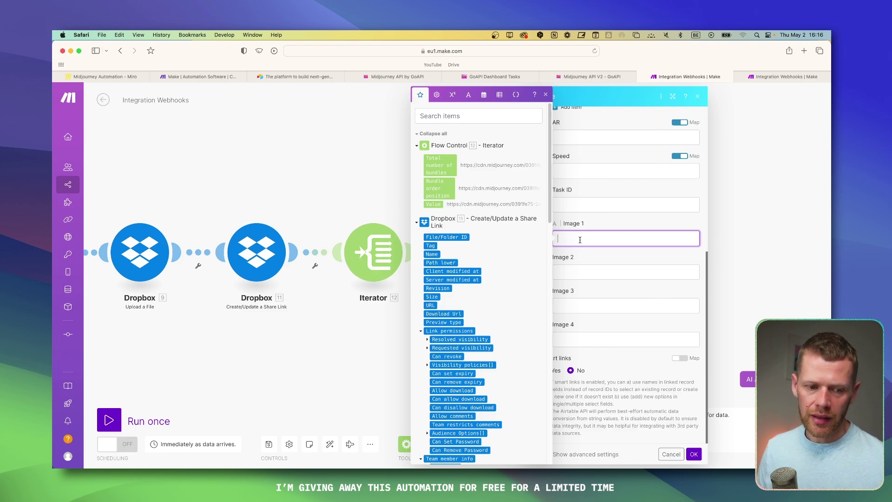
Step: Set Image 1 to if(12. Bundle order position = 1, 12. Value)
left_click(437, 95)
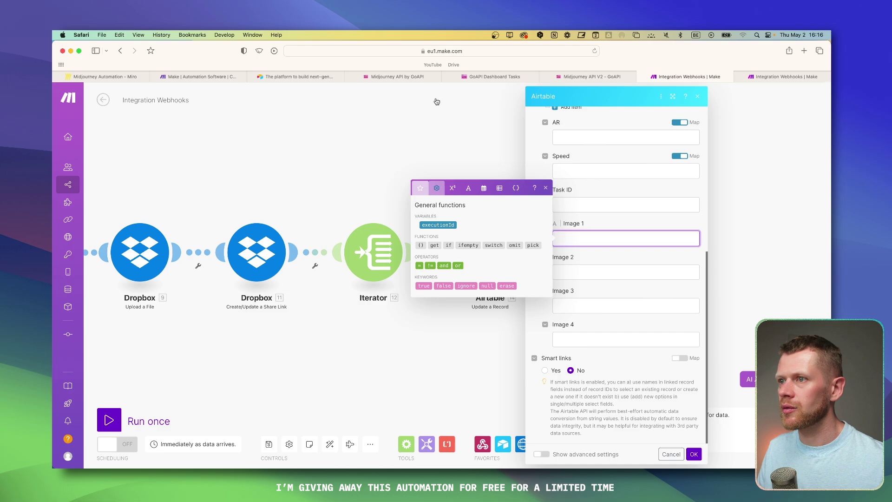
left_click(449, 245)
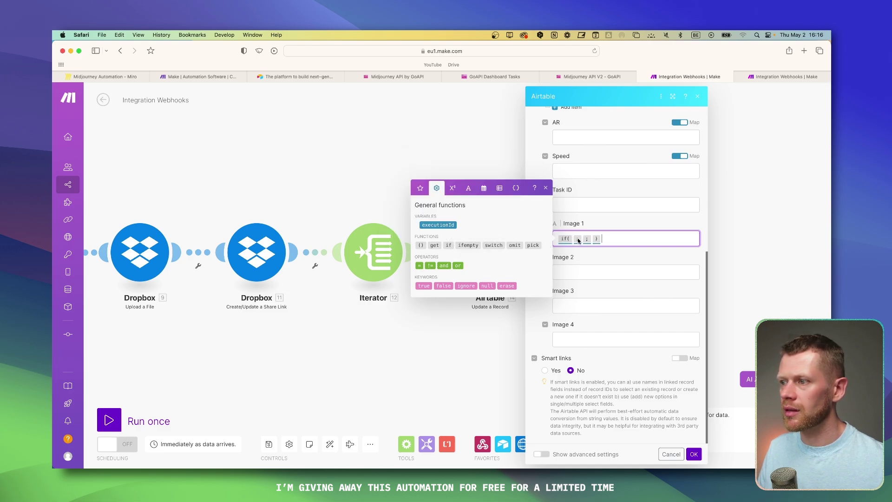
left_click(420, 188)
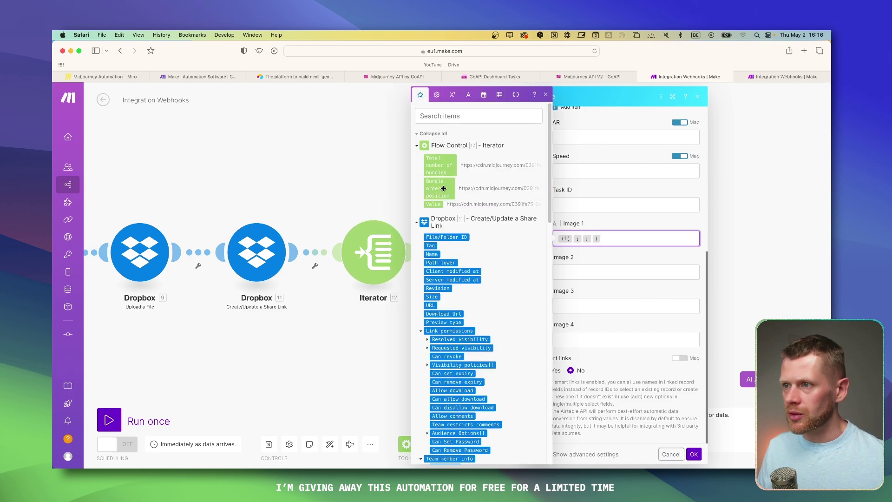
left_click(443, 189)
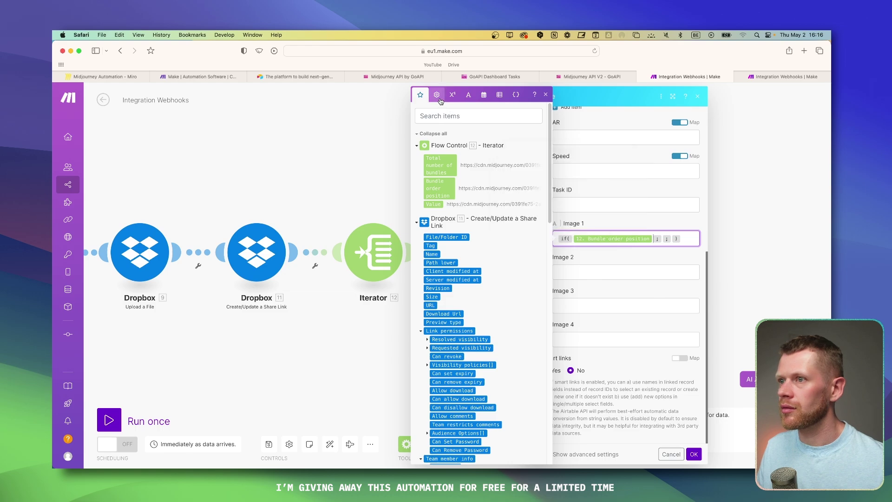
left_click(437, 94)
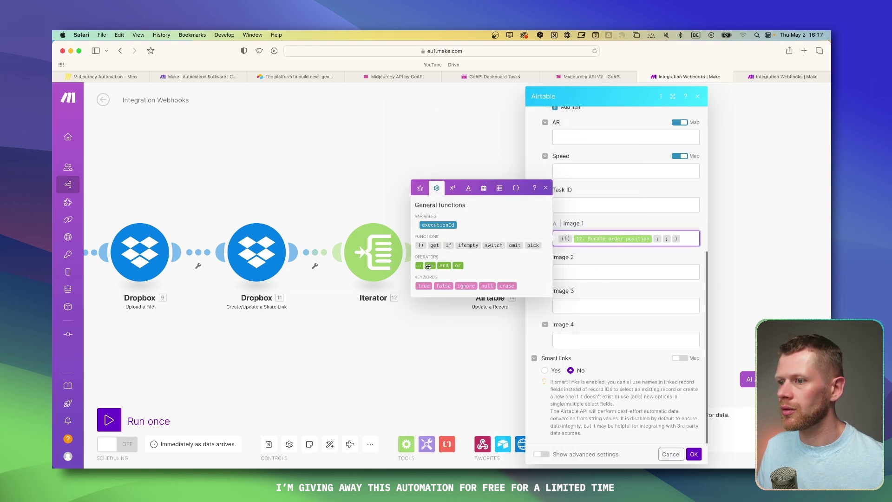
left_click(421, 266)
type("1")
left_click(674, 238)
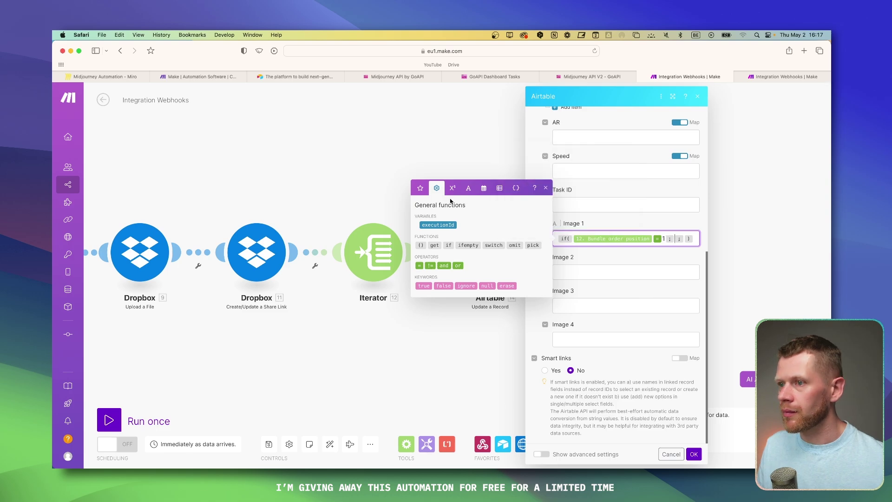
left_click(421, 188)
left_click(434, 204)
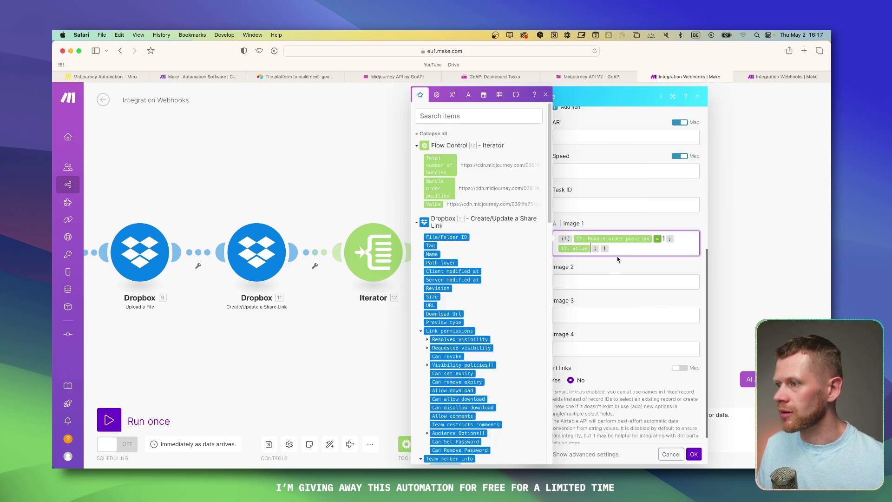
Step: Copy that formula into Image 2–4, changing the compared position to 2, 3 and 4
key("super+a")
key("super+c")
left_click(618, 281)
key("super+v")
left_click(628, 325)
key("super+v")
key("Tab")
key("super+v")
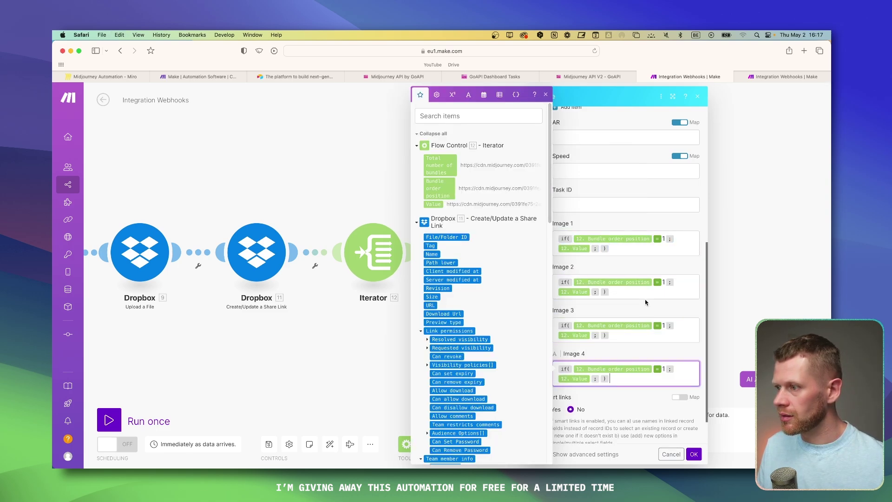
left_click(660, 285)
key("BackSpace")
type("2")
left_click(668, 326)
key("BackSpace")
type("3")
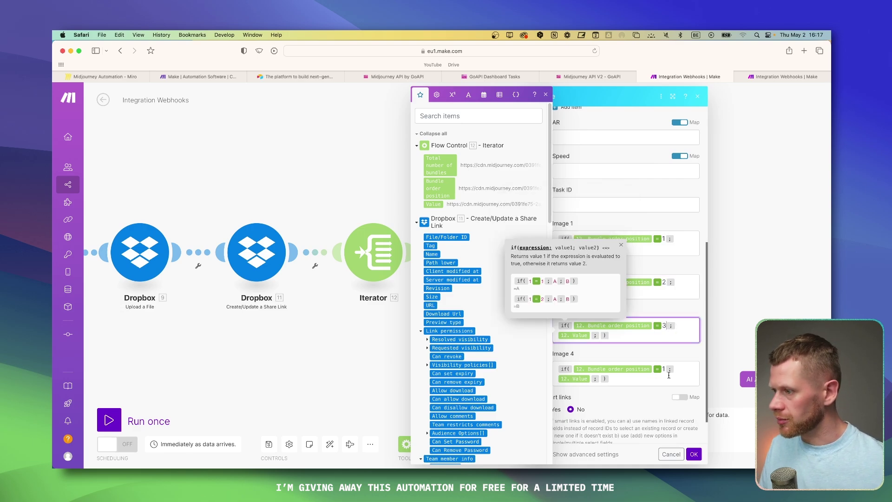
left_click(664, 369)
key("BackSpace")
type("4")
left_click(650, 378)
Step: Save the Airtable module and append an Array aggregator sourced from Iterator [12]
left_click(694, 454)
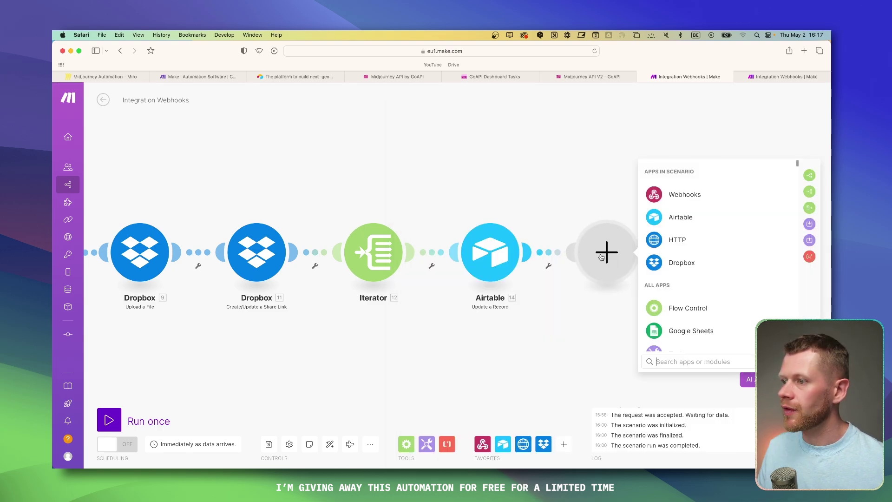
left_click(687, 303)
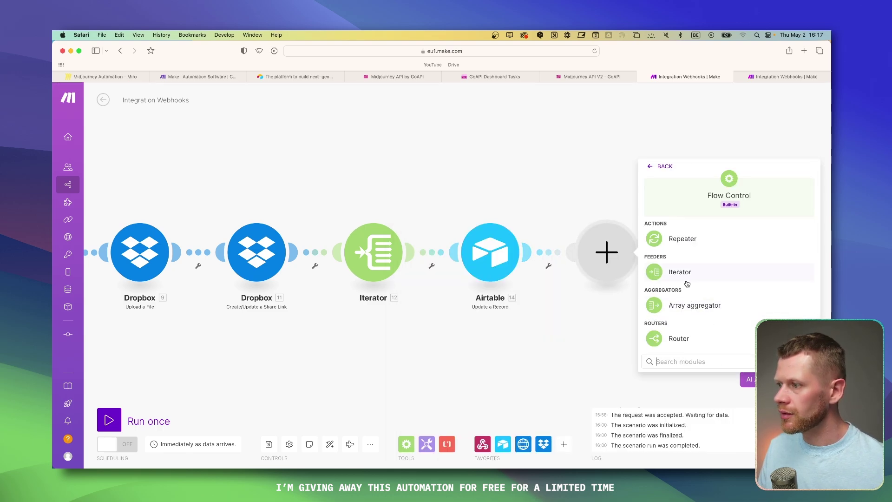
left_click(696, 304)
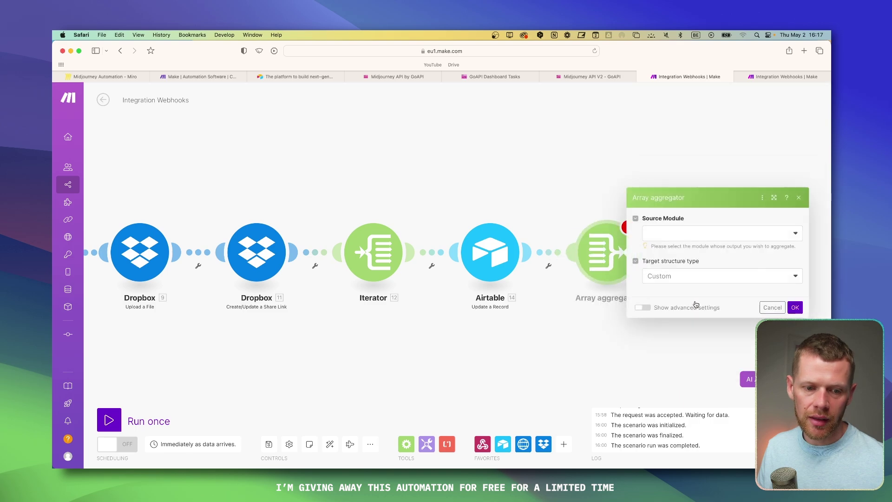
left_click(696, 183)
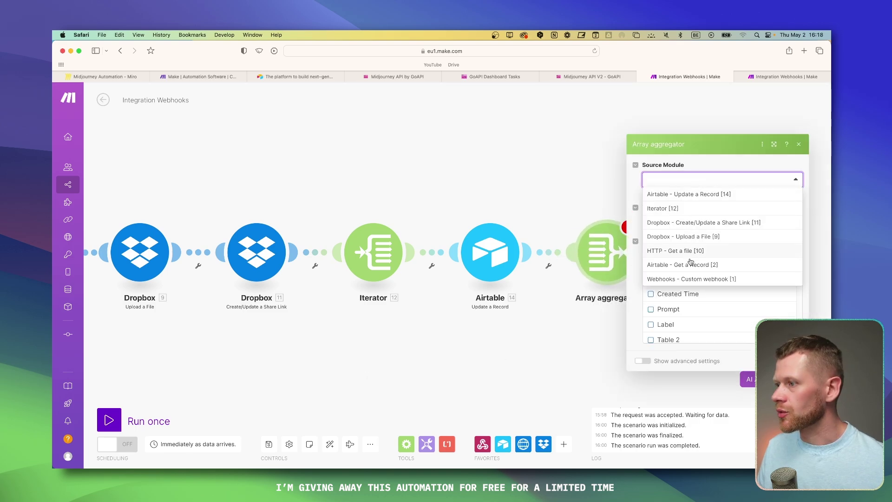
left_click(663, 209)
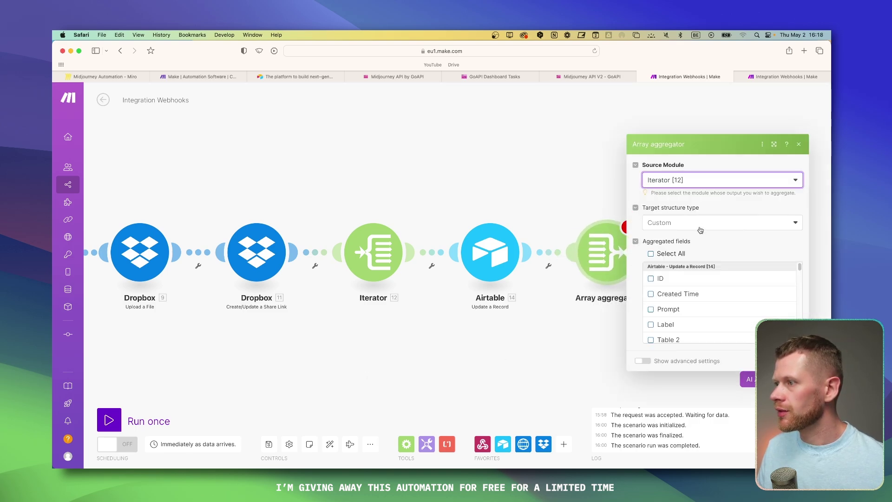
left_click(300, 252)
scroll(539, 237, "down", 3)
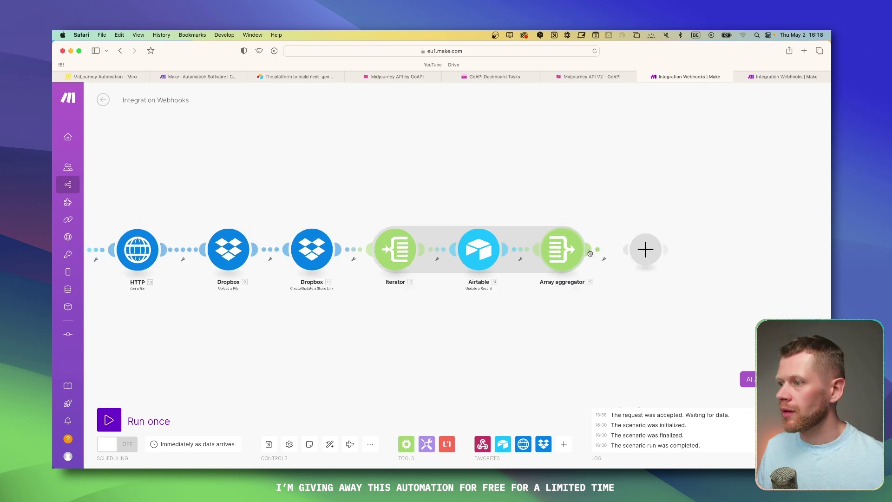
left_click(644, 249)
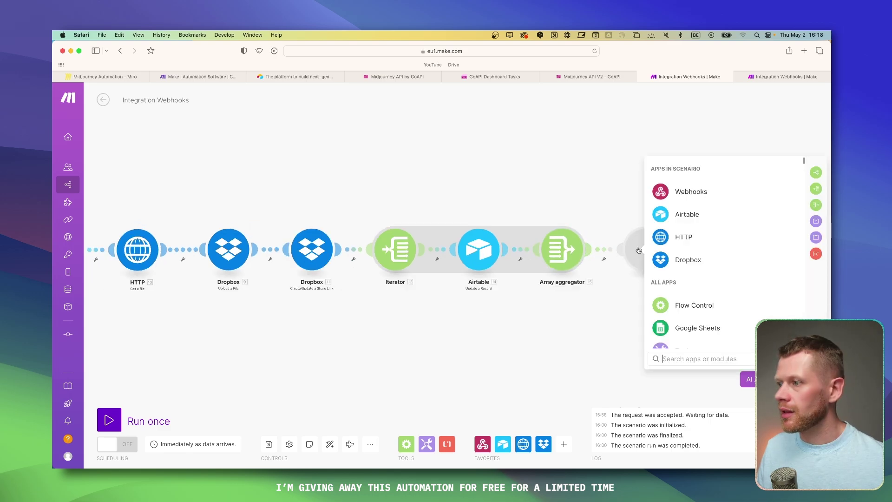
Step: Append an HTTP 'Make a request' module as the last module, after the Array aggregator
left_click(689, 238)
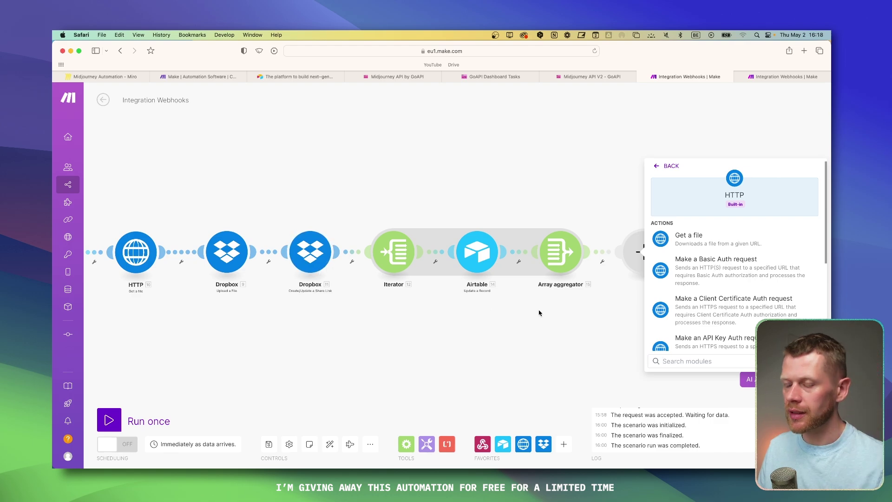
scroll(725, 302, "down", 2)
left_click(620, 320)
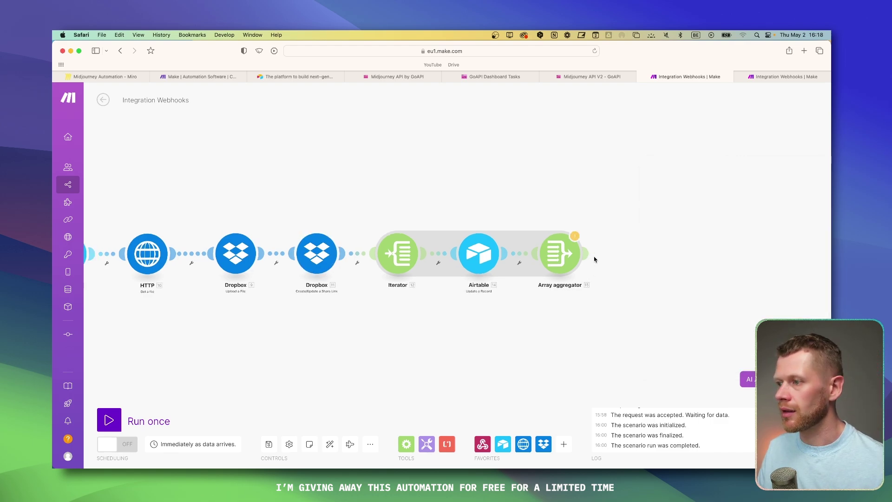
left_click(639, 253)
left_click(691, 253)
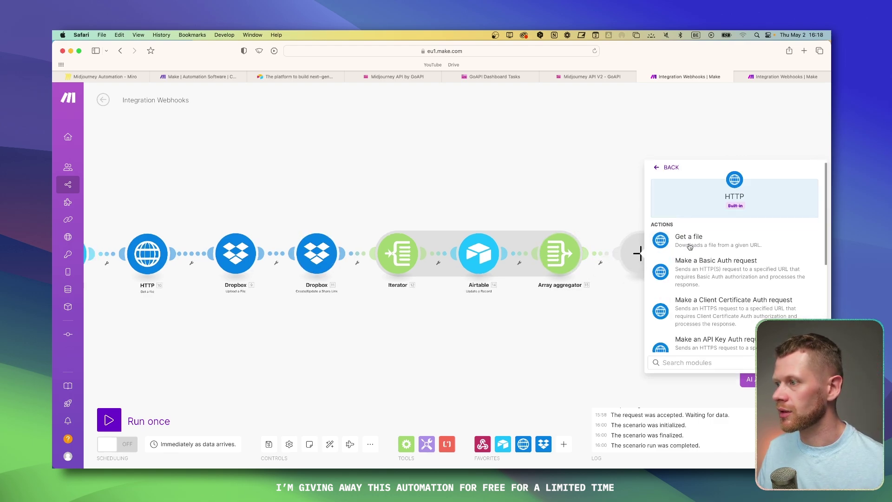
scroll(690, 305, "down", 1)
scroll(691, 305, "down", 2)
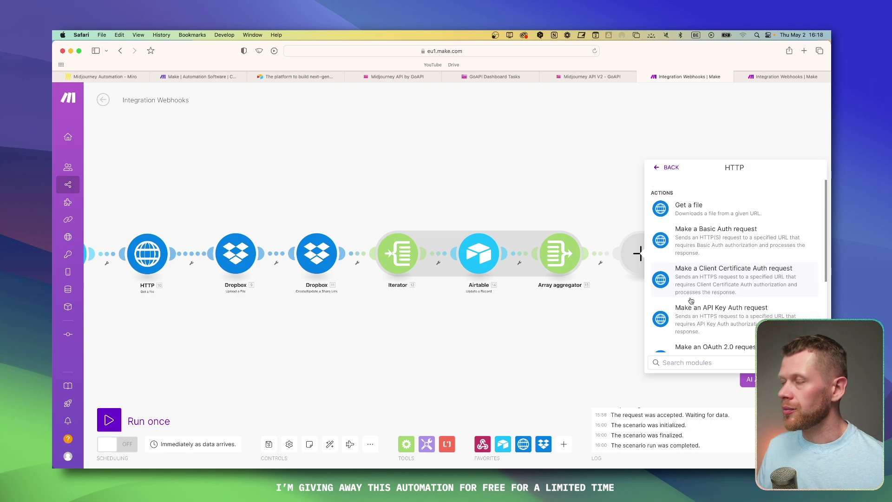
scroll(690, 300, "down", 1)
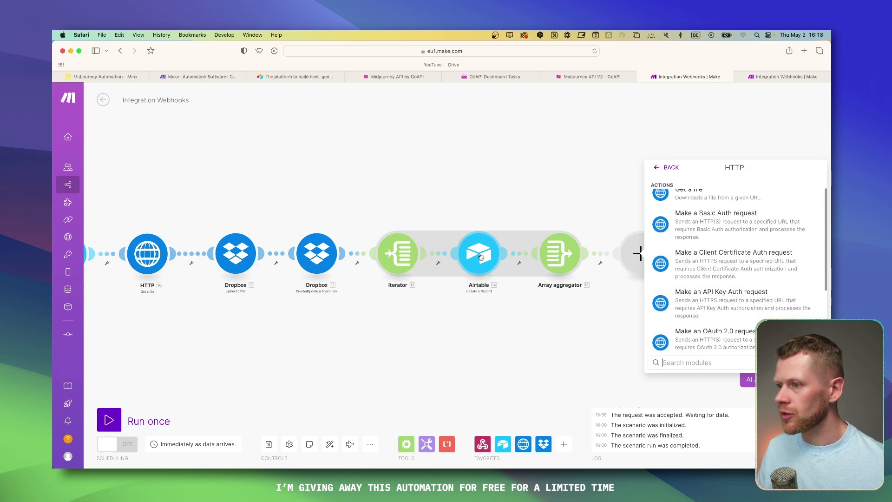
scroll(720, 268, "up", 3)
scroll(721, 269, "down", 5)
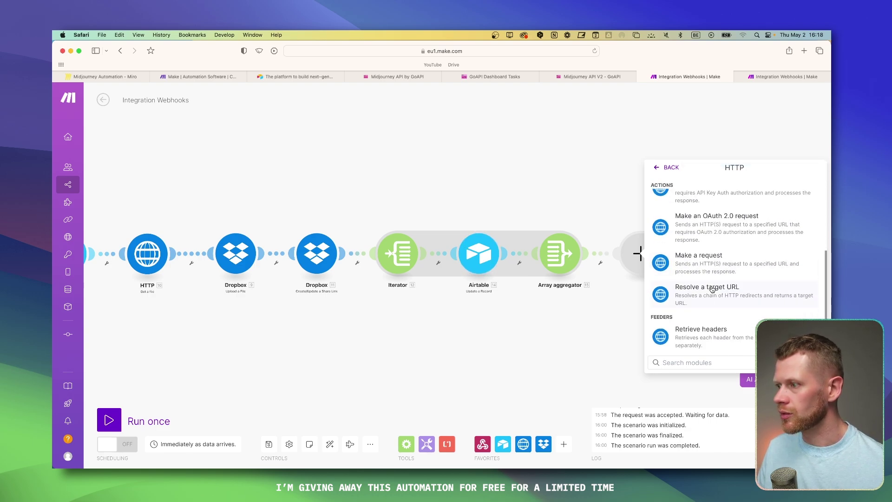
left_click(700, 261)
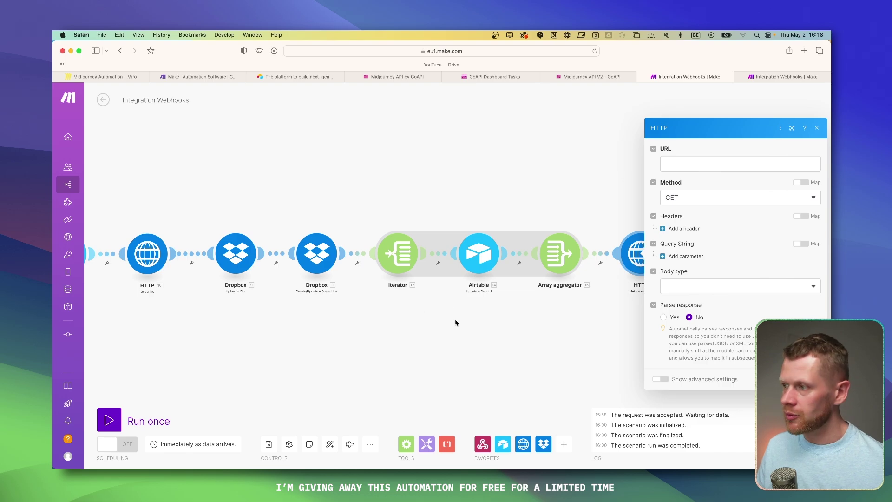
left_click(506, 164)
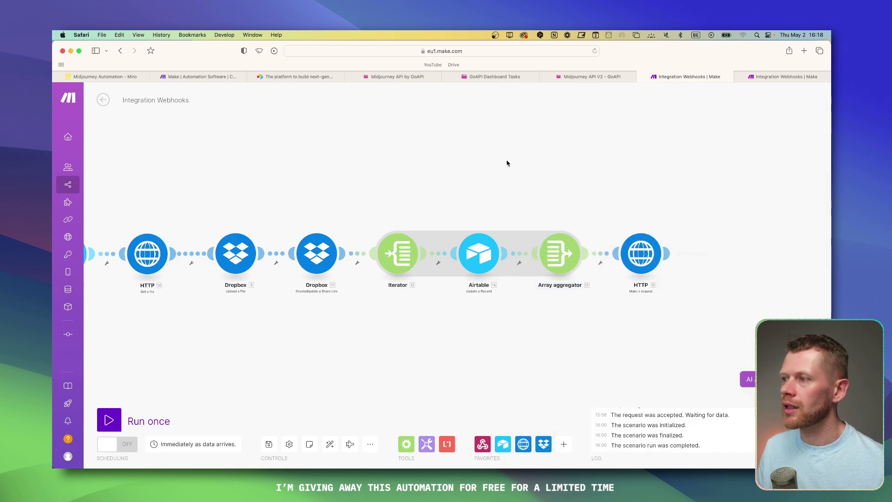
Step: Paste the Airtable API URL into the HTTP module's URL field and select its base ID portion
left_click(639, 254)
left_click(707, 164)
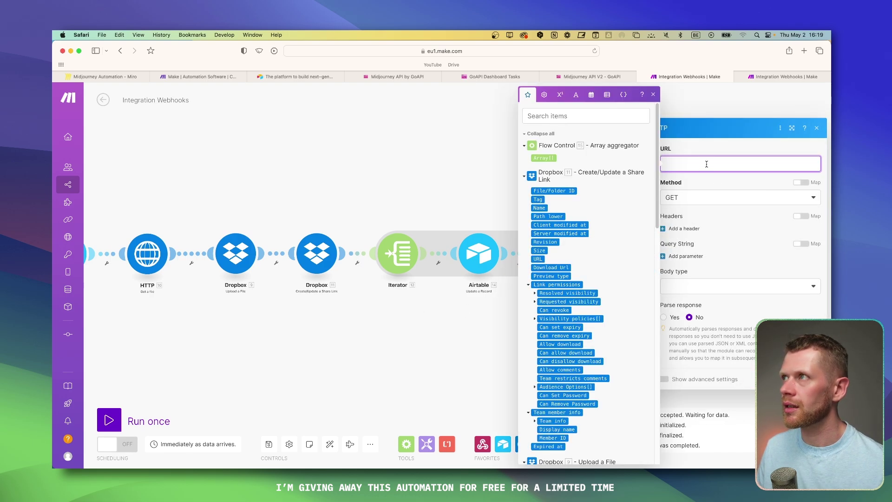
key("super+v")
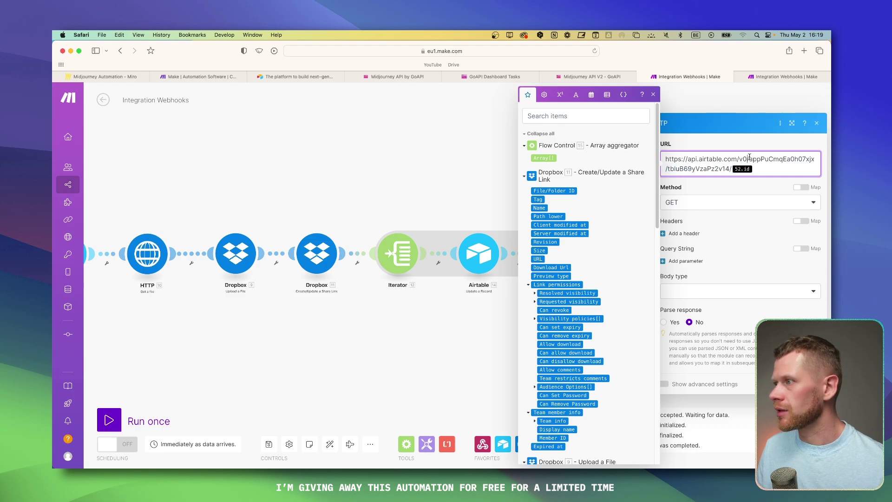
left_click_drag(749, 157, 662, 159)
left_click(771, 160)
left_click(769, 169)
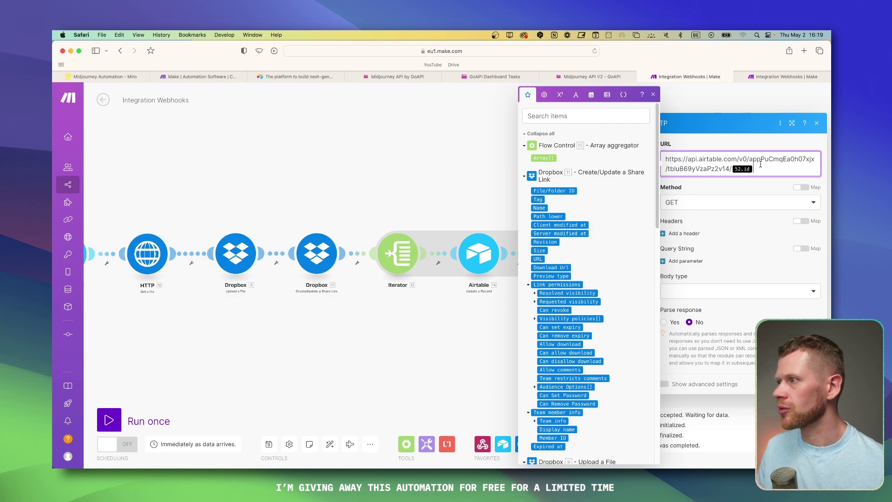
left_click_drag(761, 164, 754, 161)
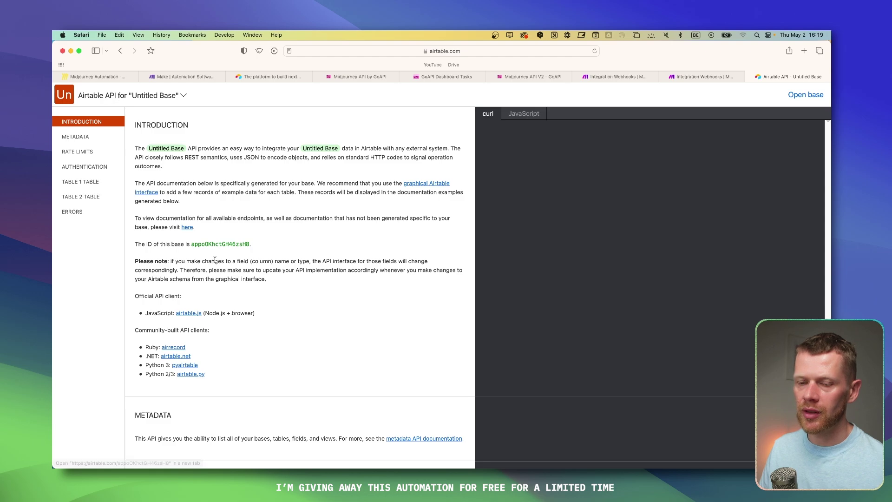
Step: Replace the old base ID in the request URL with Untitled Base's ID from the API docs
double_click(213, 247)
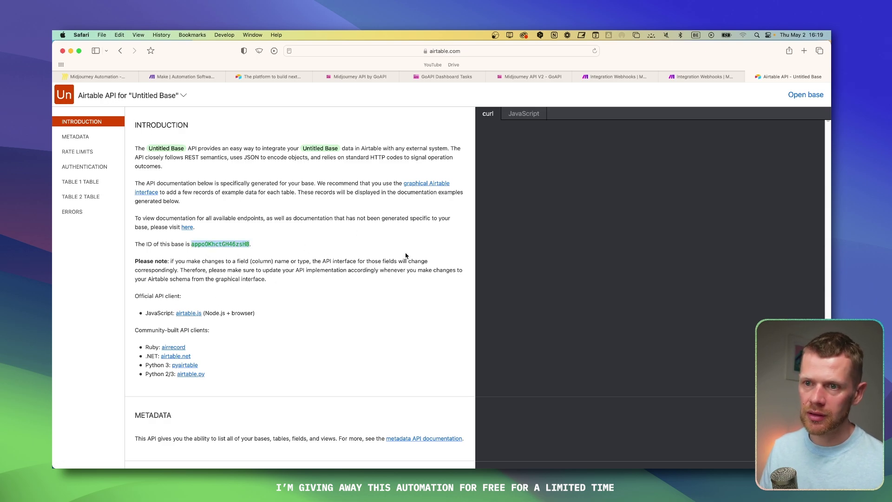
key("ctrl+shift+Tab")
key("ctrl+shift+Tab")
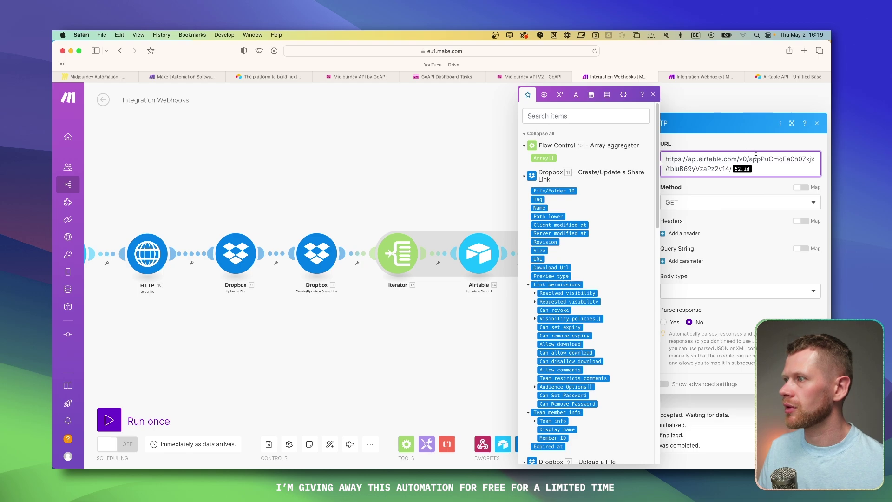
left_click_drag(749, 159, 814, 159)
key("super+v")
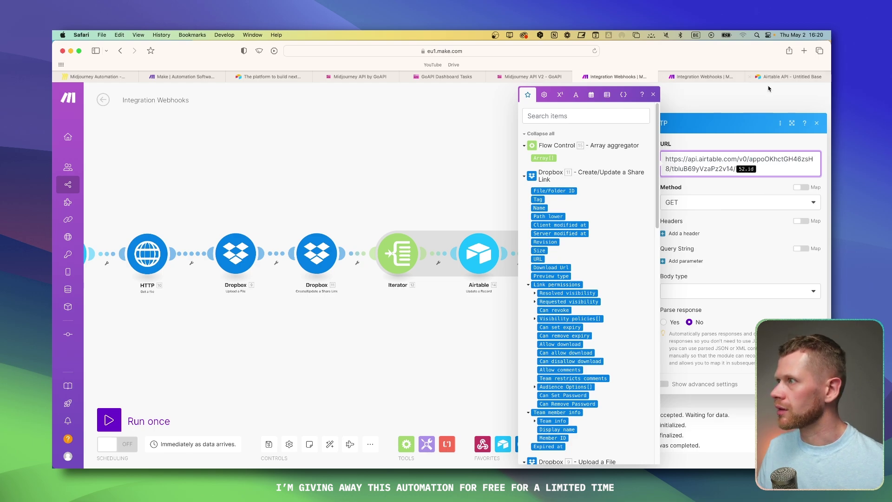
Step: Scroll the Airtable API docs down to Table 1's table ID
left_click(785, 77)
scroll(411, 202, "down", 10)
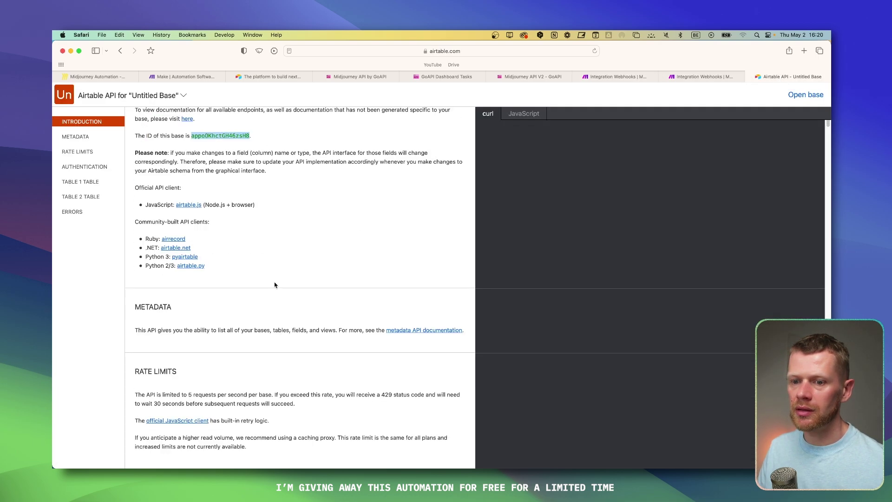
scroll(275, 311, "down", 1)
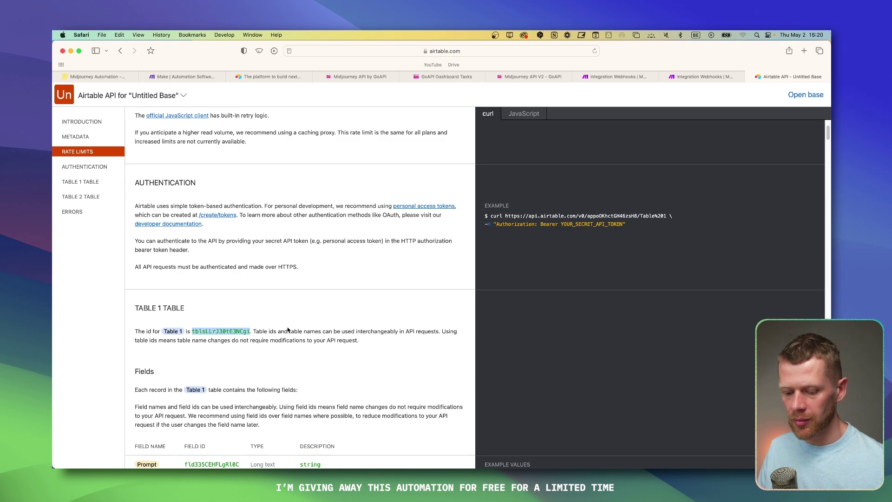
Step: Paste Table 1's ID into the request URL and remove the old 52.id record token
left_click(702, 77)
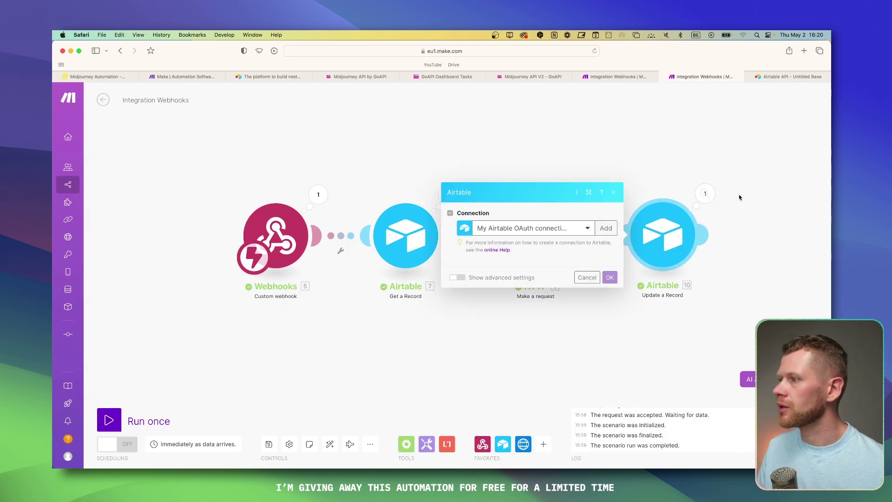
left_click(614, 76)
double_click(701, 168)
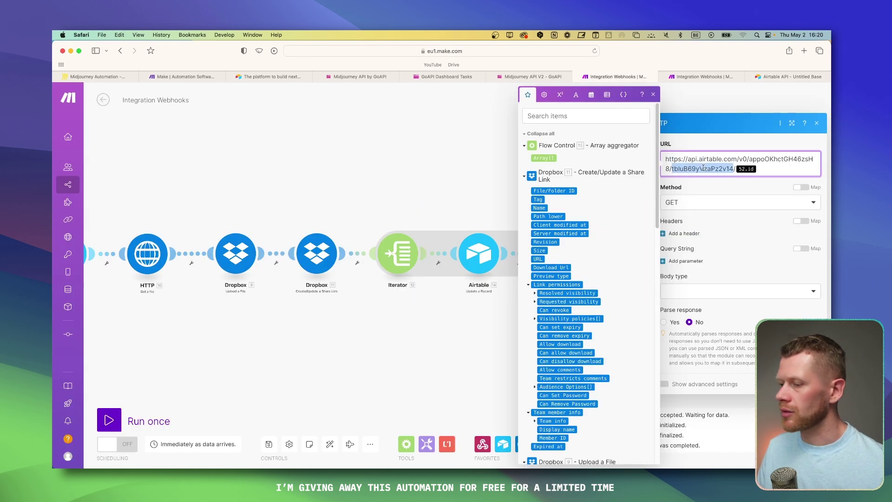
Step: Map Webhooks > meta > task_request > webhook_secret onto the end of the URL
scroll(548, 171, "down", 15)
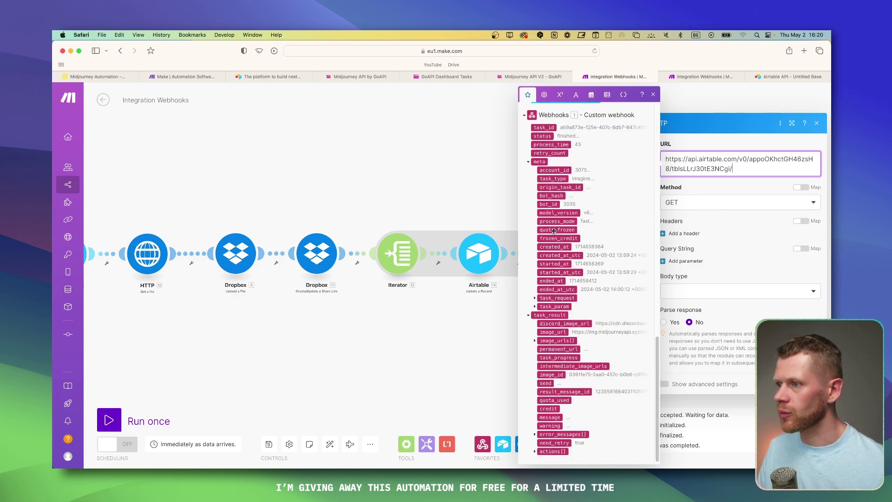
left_click(530, 162)
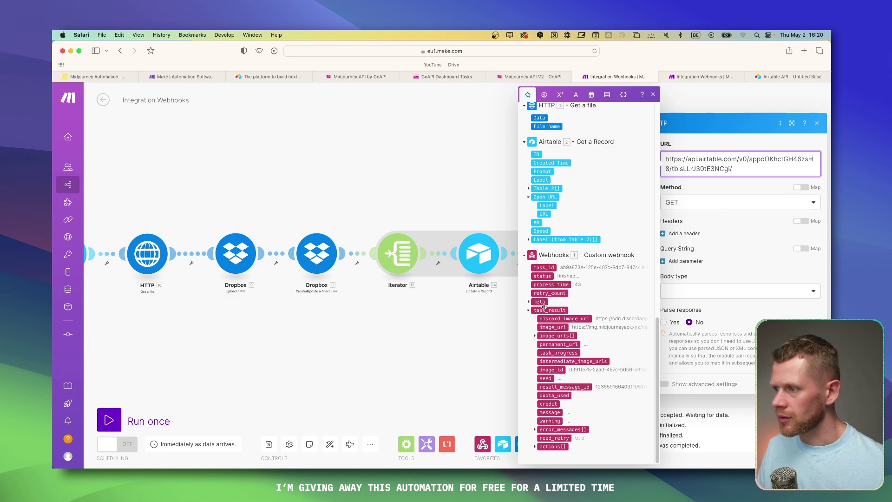
left_click(541, 302)
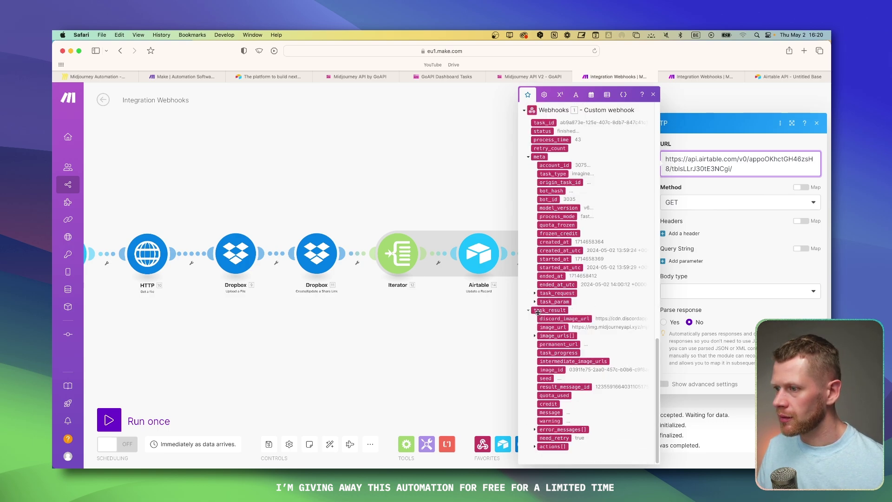
scroll(538, 312, "up", 5)
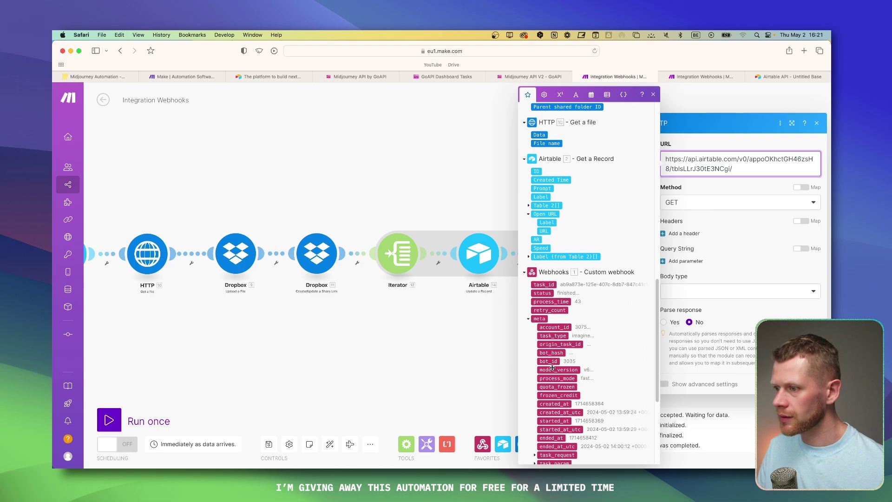
scroll(553, 365, "down", 5)
left_click(535, 293)
left_click_drag(567, 371, 675, 341)
left_click_drag(567, 378, 703, 174)
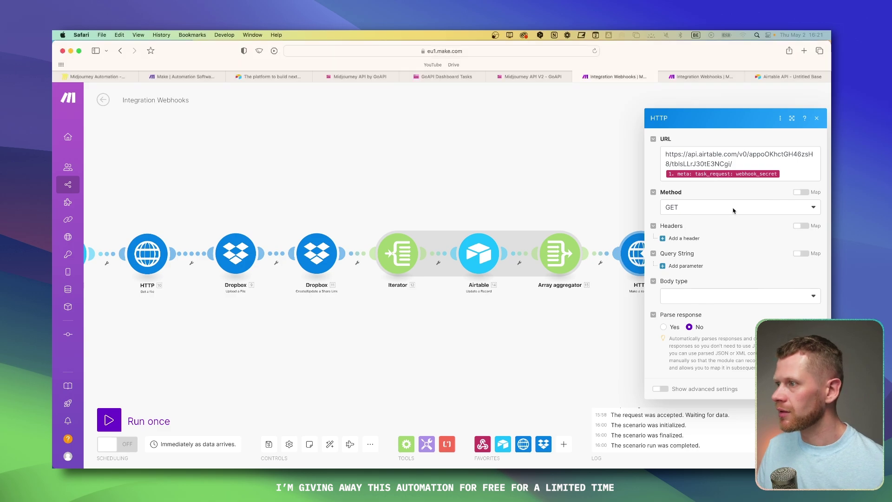
Step: Set the request method to PATCH, checking the reference scenario's Airtable module output
left_click(703, 210)
left_click(685, 277)
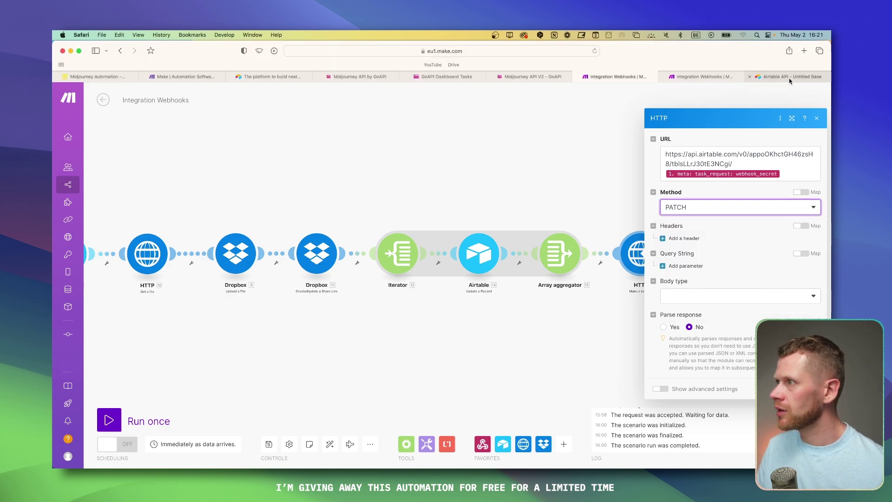
left_click(792, 76)
scroll(268, 266, "down", 3)
scroll(269, 266, "up", 2)
left_click(726, 78)
left_click(705, 194)
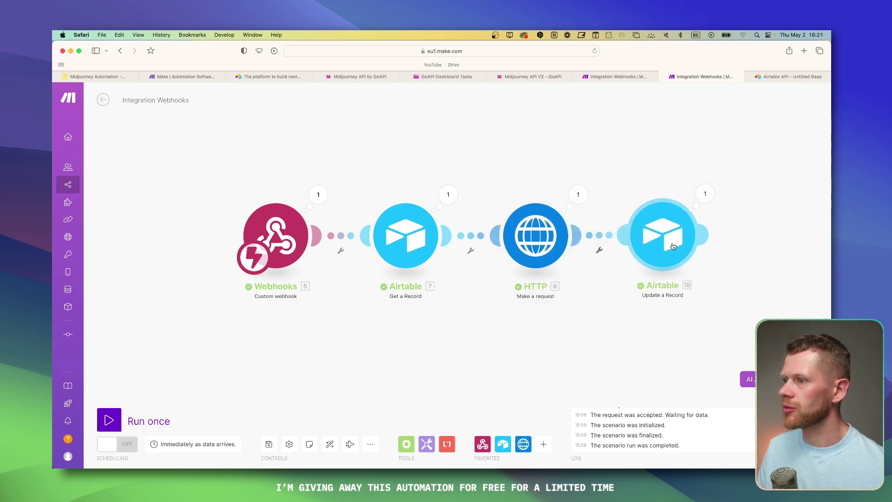
left_click(623, 77)
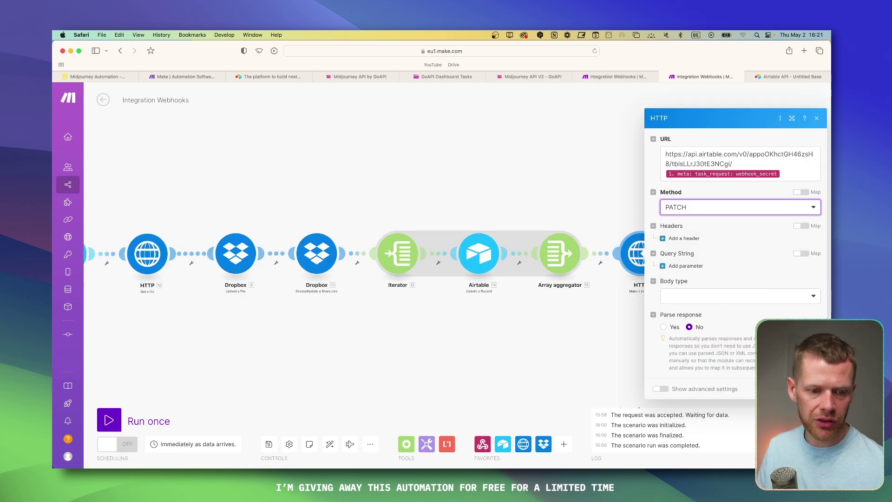
Step: Add an Authorization request header with the value Bearer
left_click(684, 238)
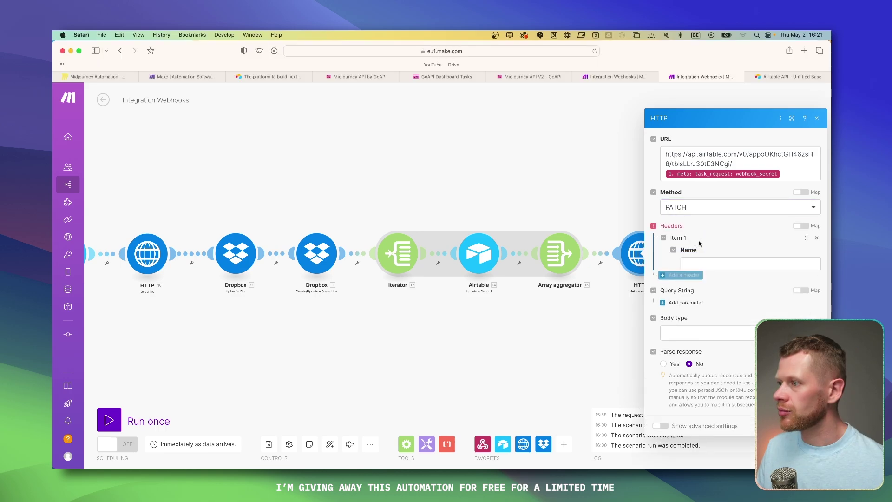
type("Authorization")
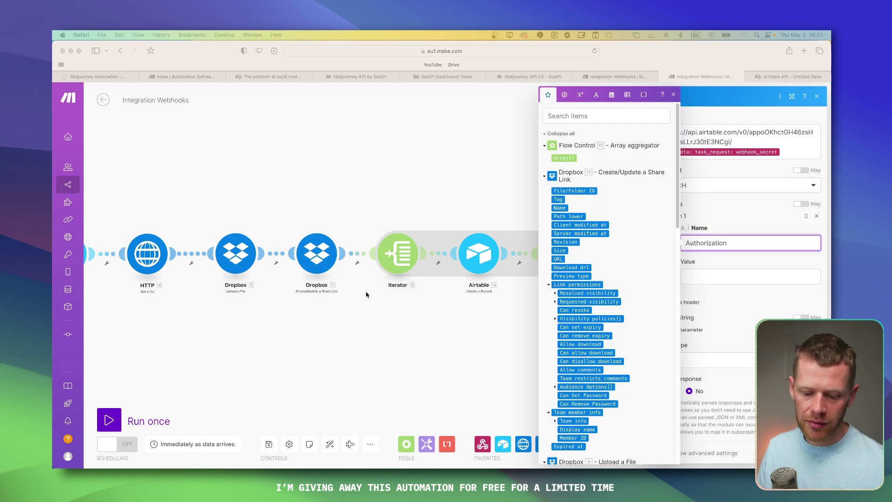
left_click(757, 279)
type("Bearer")
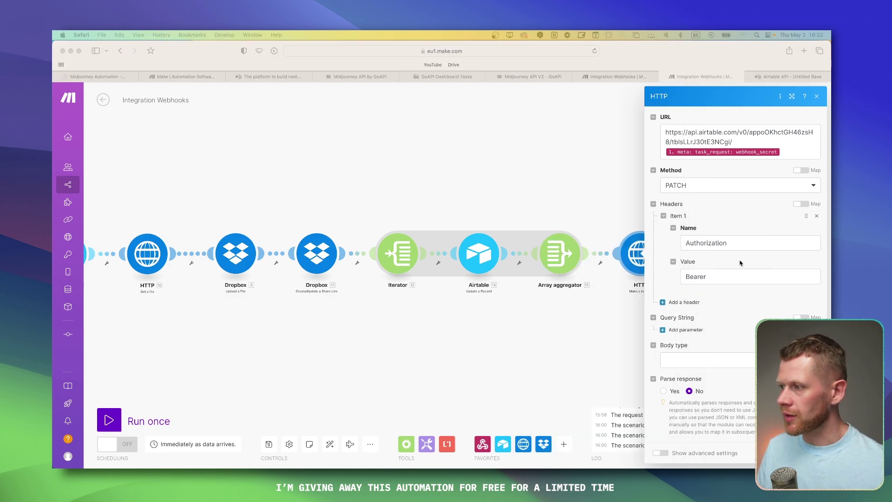
left_click(771, 300)
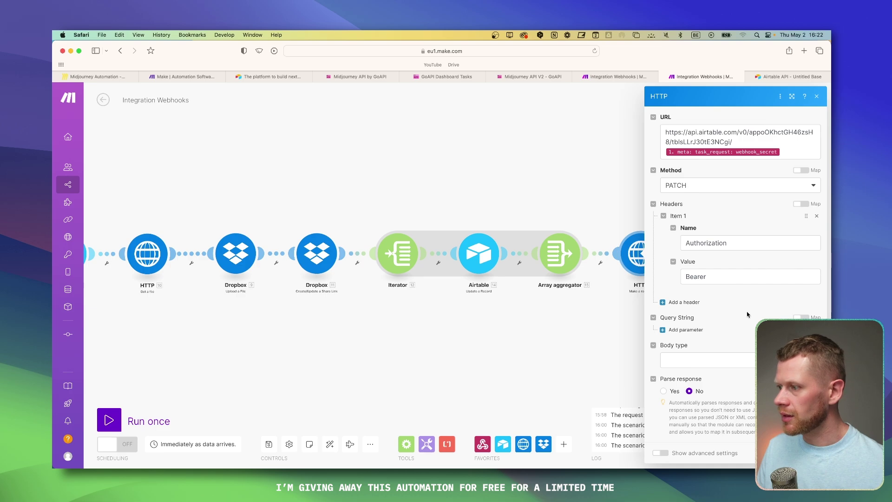
Step: Set the body type to Raw with JSON (application/json) content and paste the JSON request content
left_click(700, 361)
left_click(671, 374)
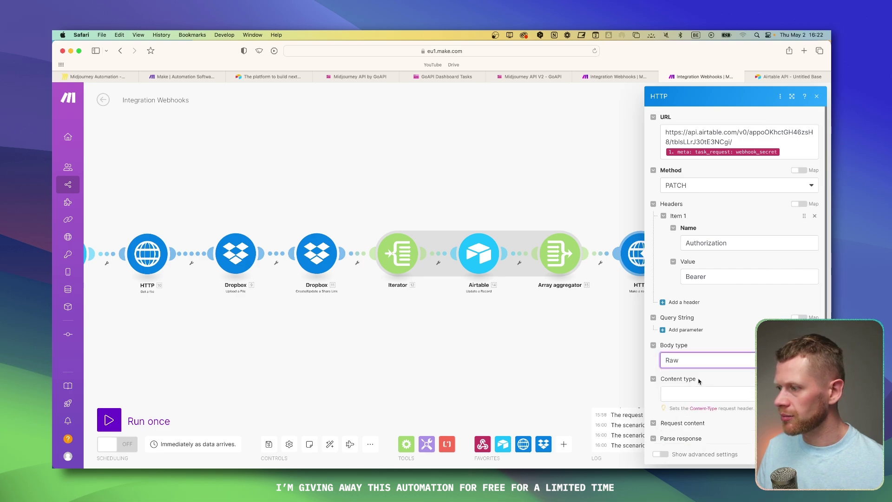
left_click(701, 393)
left_click(700, 353)
left_click(707, 362)
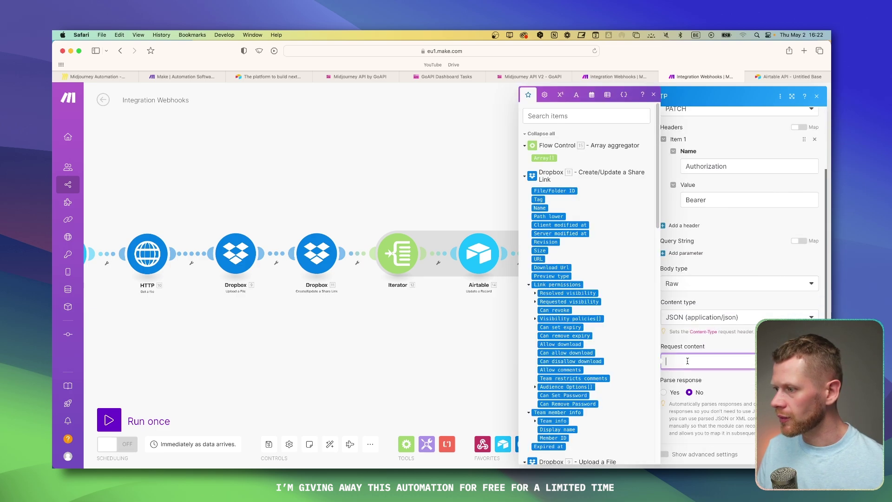
key("super+v")
Step: Select the old Airtable field ID in the request body and browse Table 1
double_click(735, 382)
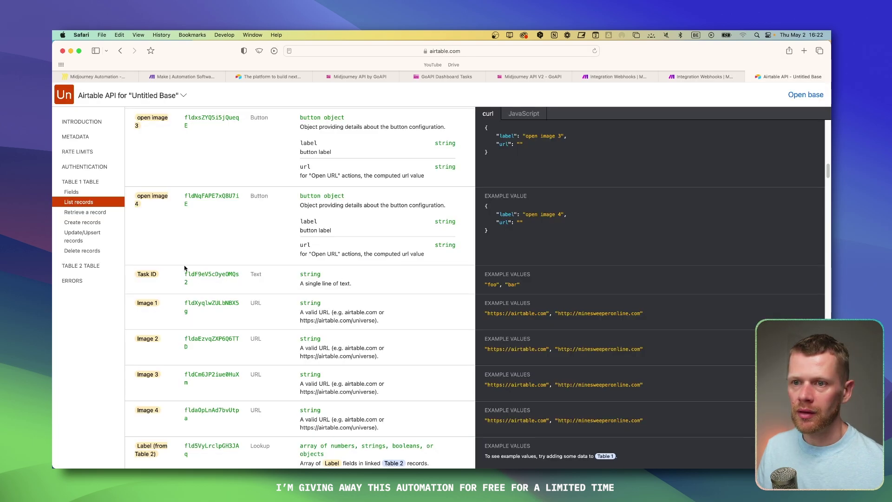
scroll(186, 268, "up", 2)
scroll(187, 241, "down", 1)
scroll(187, 241, "up", 3)
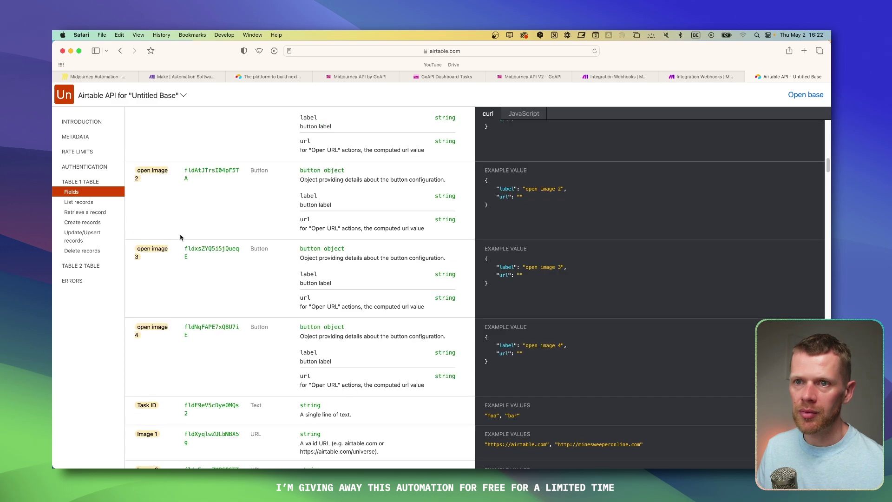
scroll(191, 239, "down", 2)
scroll(196, 244, "up", 4)
scroll(197, 245, "down", 5)
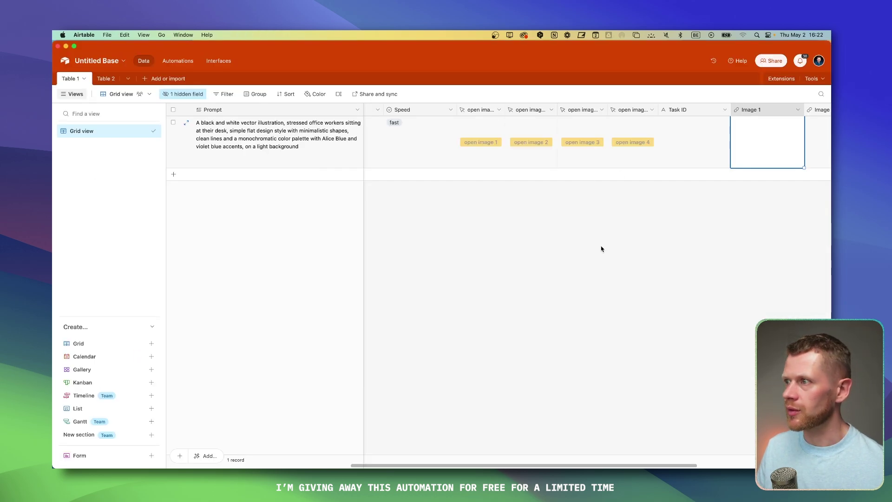
left_click(602, 249)
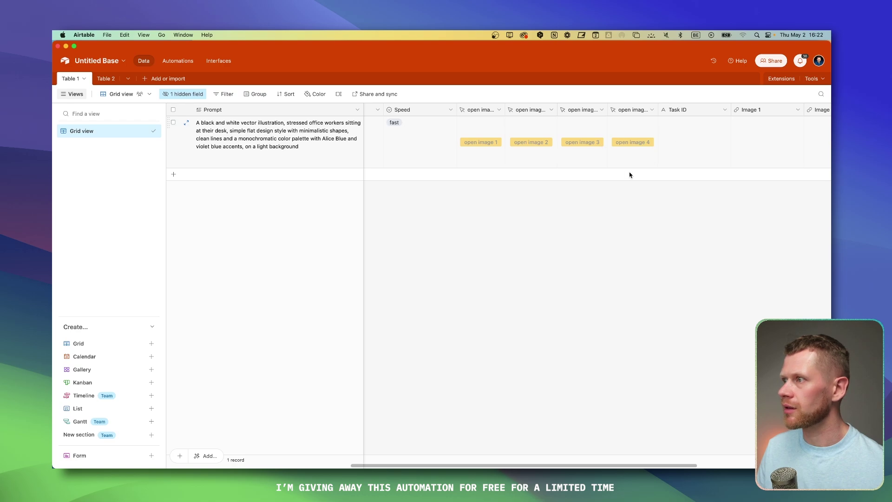
Step: Insert an Attachment field named 'Preview Image' to the right of Speed in Table 1
scroll(629, 173, "left", 4)
right_click(599, 114)
left_click(594, 177)
scroll(663, 268, "down", 2)
left_click(664, 189)
left_click(661, 130)
type("Preview Image")
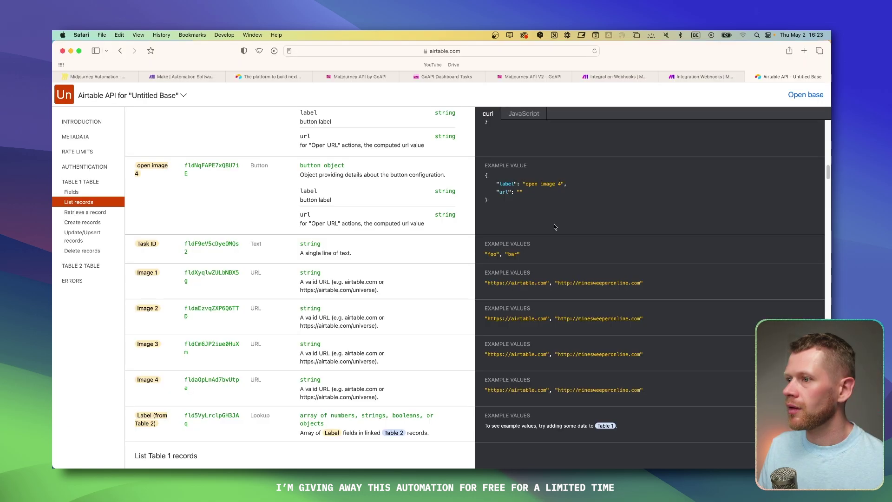
Step: Reload the API docs and select the Preview Image field ID
scroll(176, 110, "down", 3)
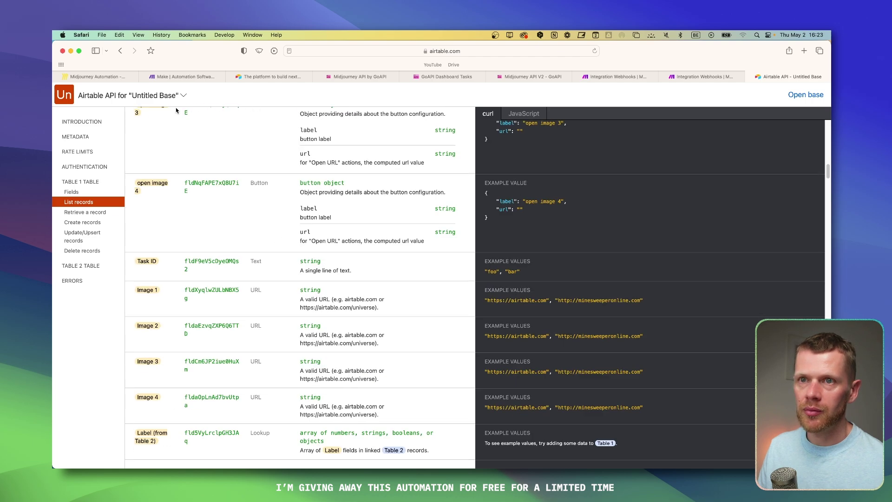
key("super+r")
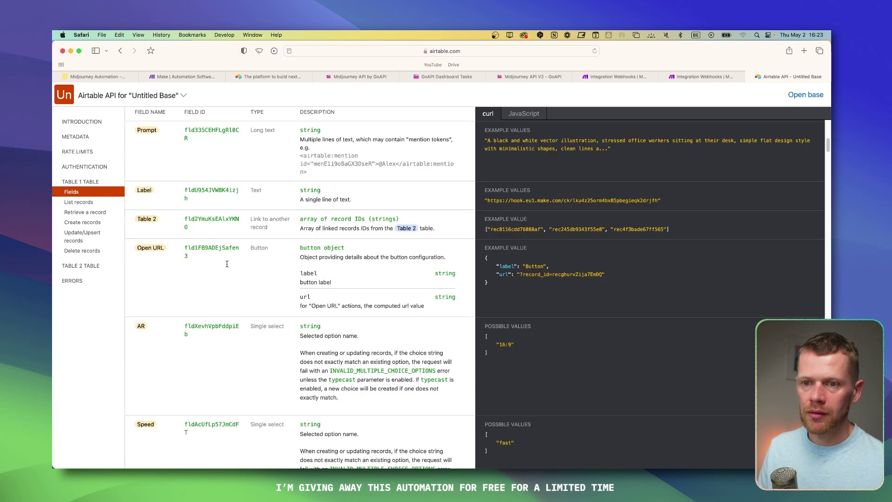
scroll(227, 266, "down", 5)
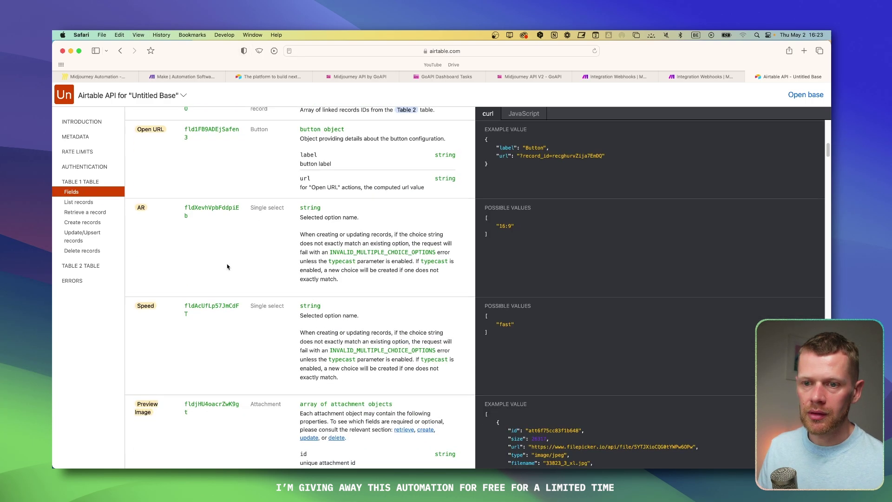
scroll(227, 266, "down", 3)
left_click_drag(181, 197, 190, 205)
Step: Paste the Preview Image field ID over the old field ID in the request content
key("super+Tab")
left_click(730, 76)
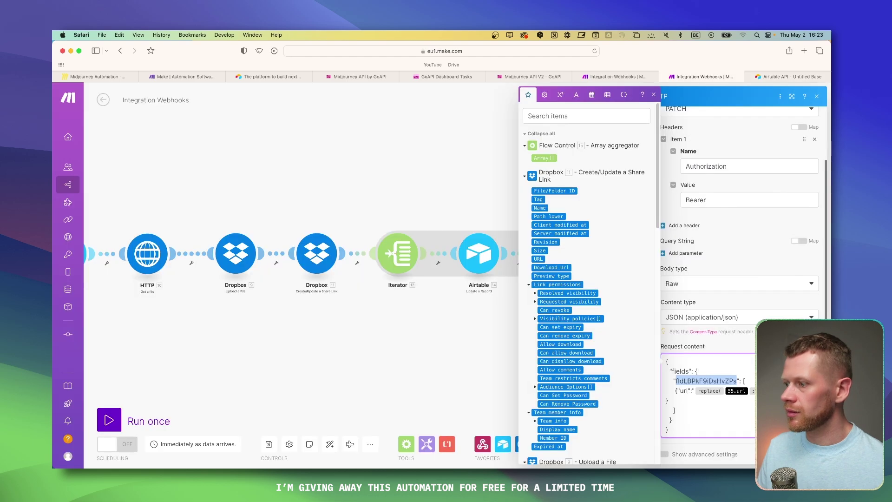
type("fldjHU4oacrZwK9gt")
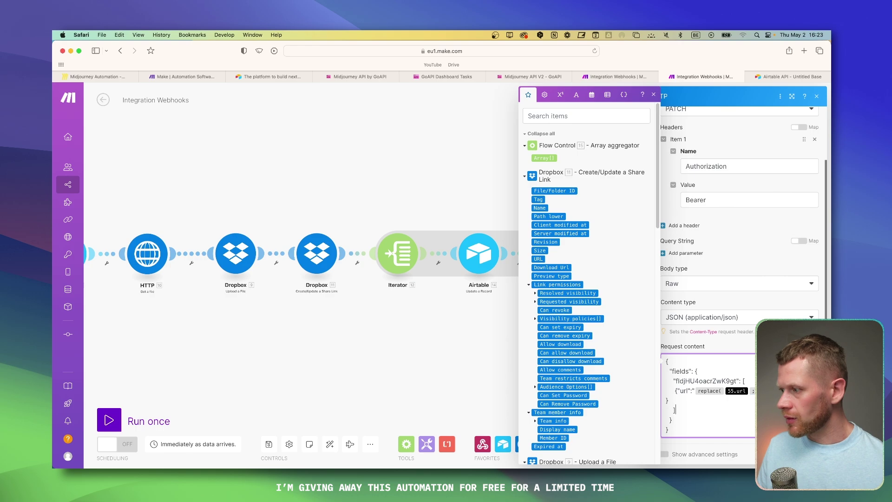
Step: Replace the 55.url mapping inside replace() with the Dropbox share link URL mapping
left_click(331, 360)
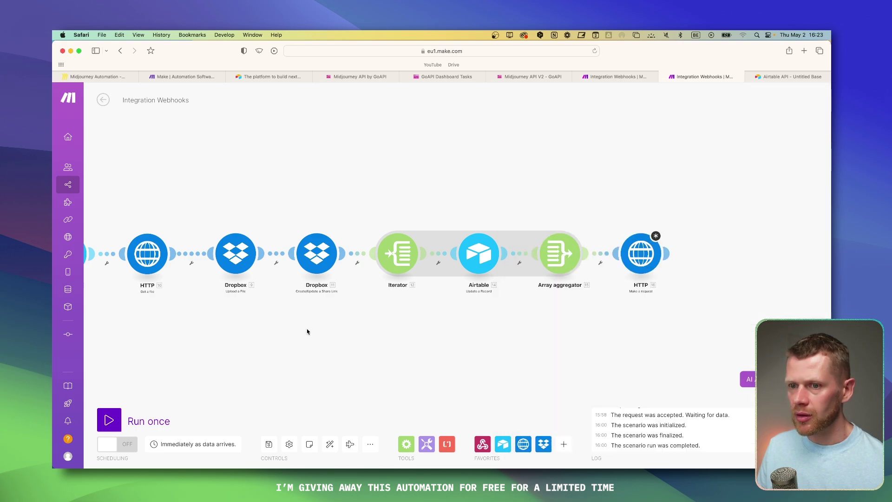
left_click(644, 258)
left_click(808, 455)
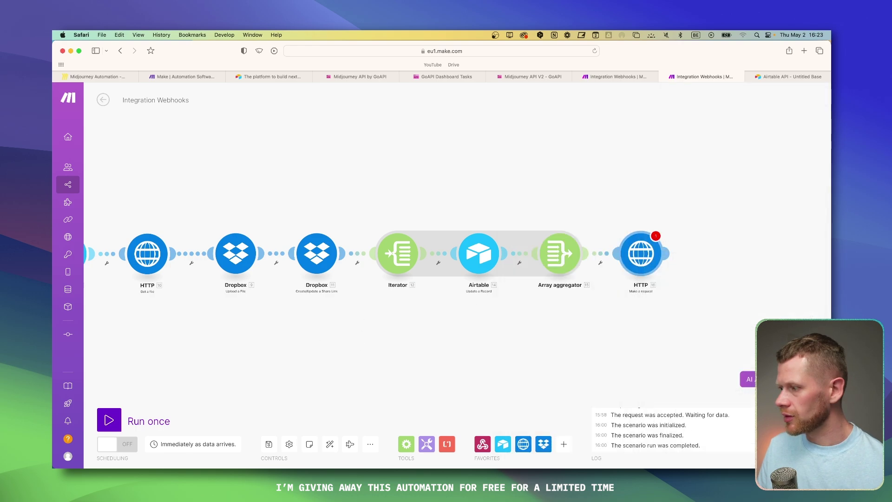
left_click(647, 271)
scroll(767, 312, "down", 5)
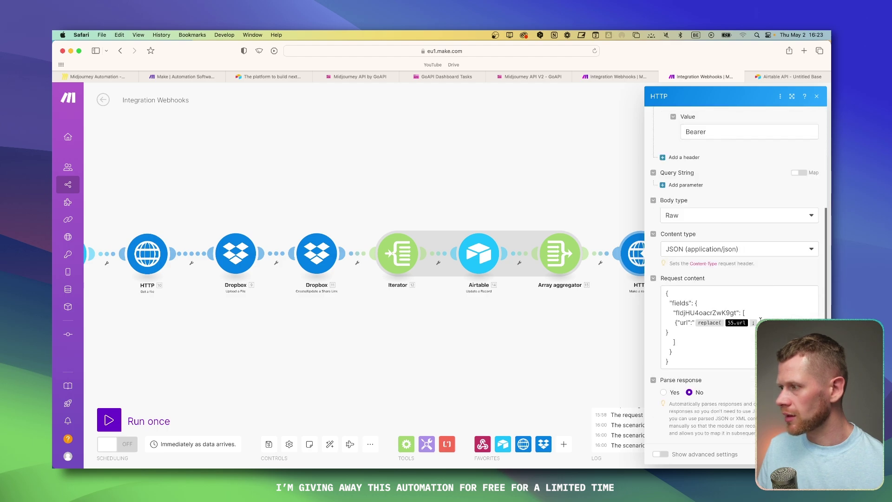
left_click(761, 322)
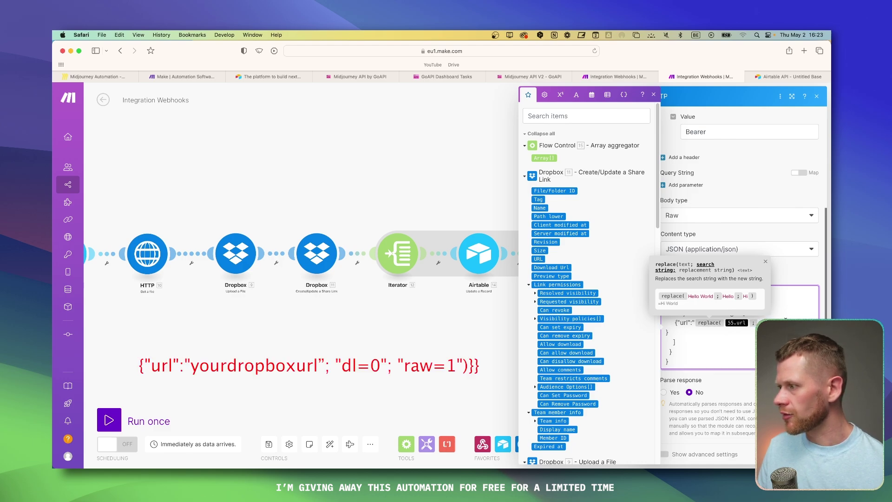
double_click(789, 320)
left_click(755, 328)
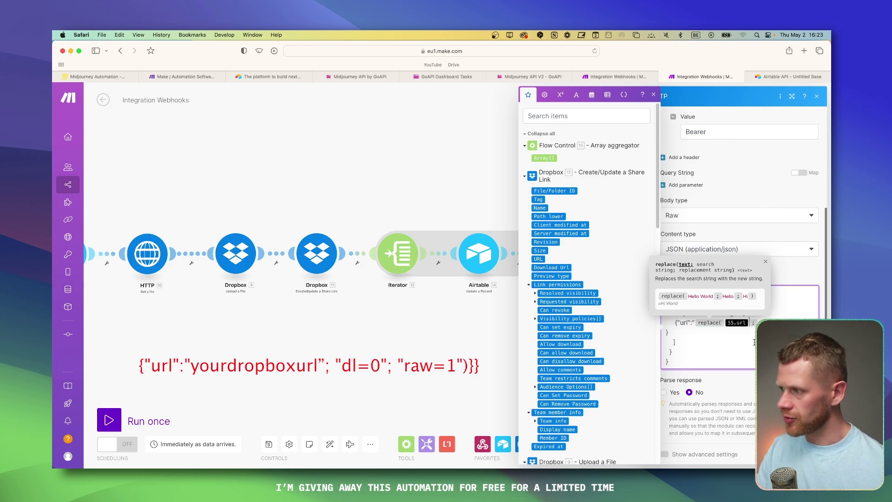
key("BackSpace")
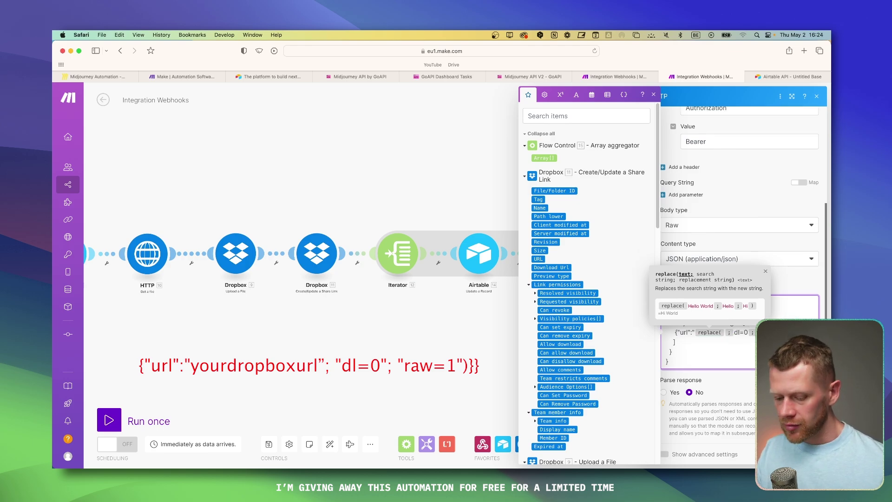
type("11. URL")
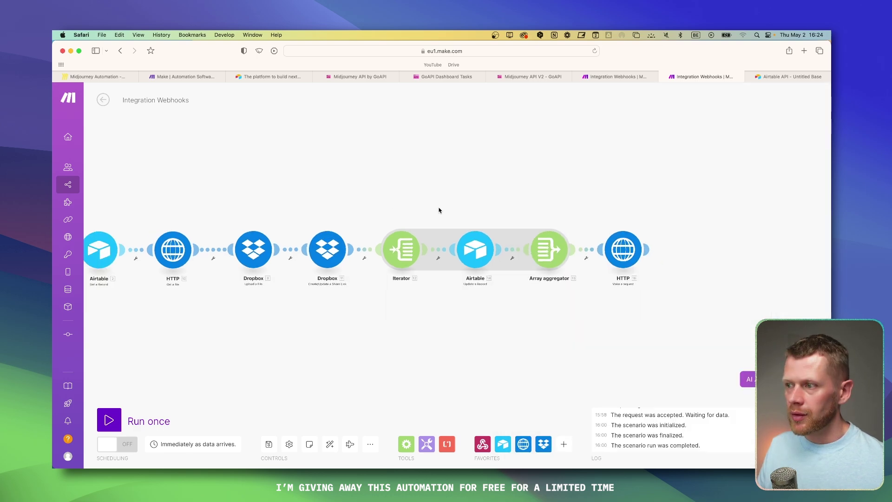
Step: Switch from the nine-module scenario over to the four-module webhook scenario
right_click(447, 191)
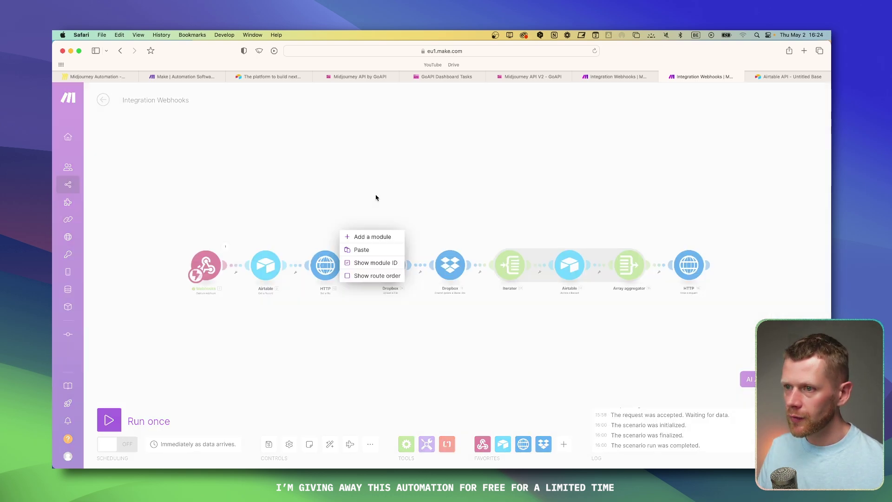
left_click(330, 205)
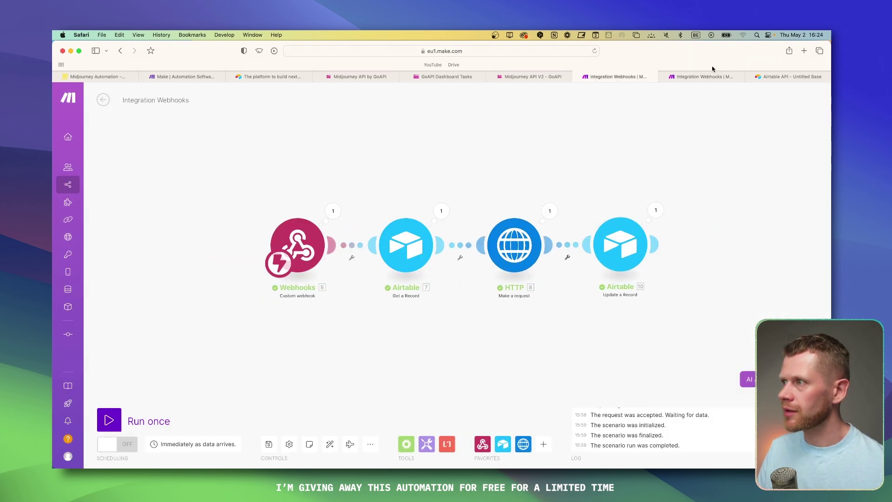
left_click(712, 72)
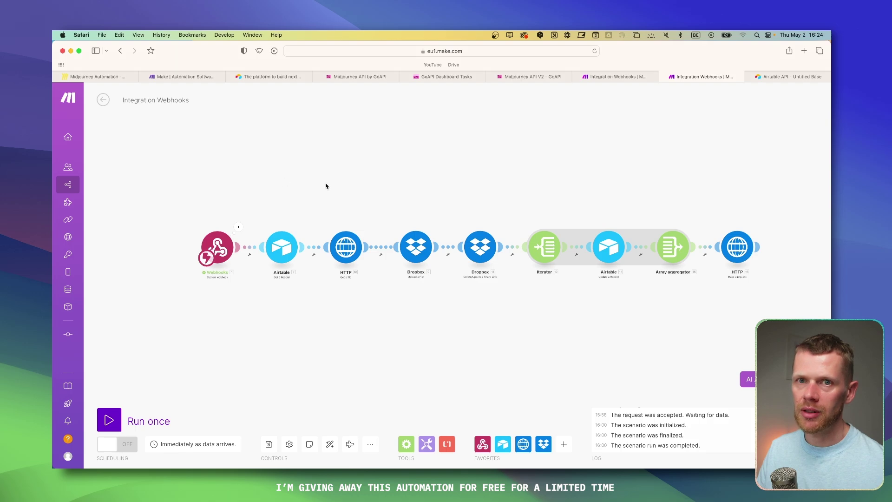
left_click(618, 76)
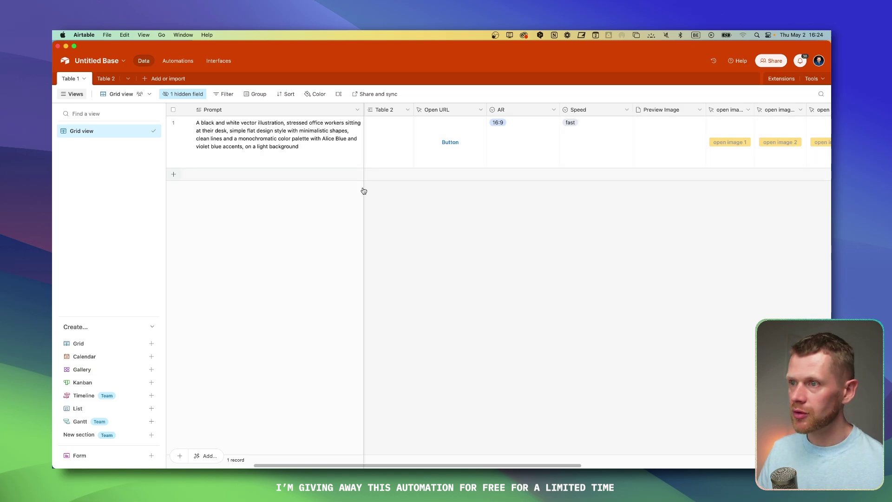
Step: Link the record's Table 2 cell to the Imagine entry
left_click(554, 124)
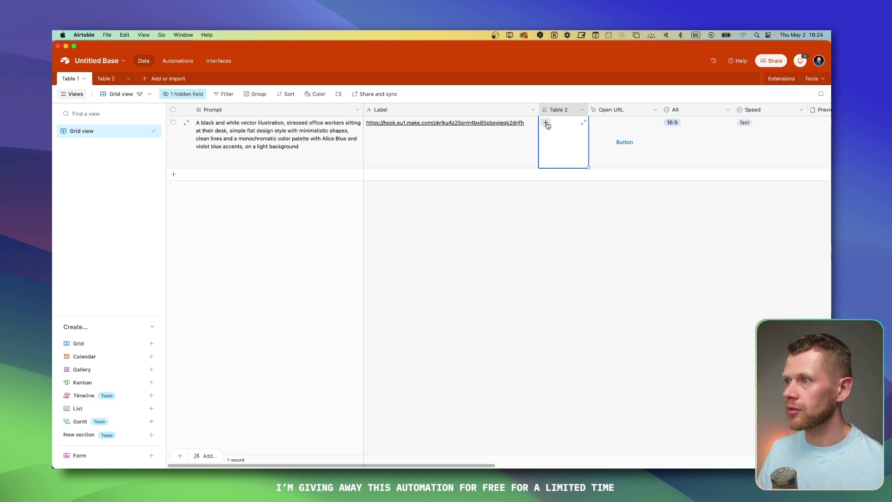
left_click(547, 122)
left_click(561, 206)
Step: Fire the Make webhook via the record's Open URL button, then return to Make
left_click(616, 142)
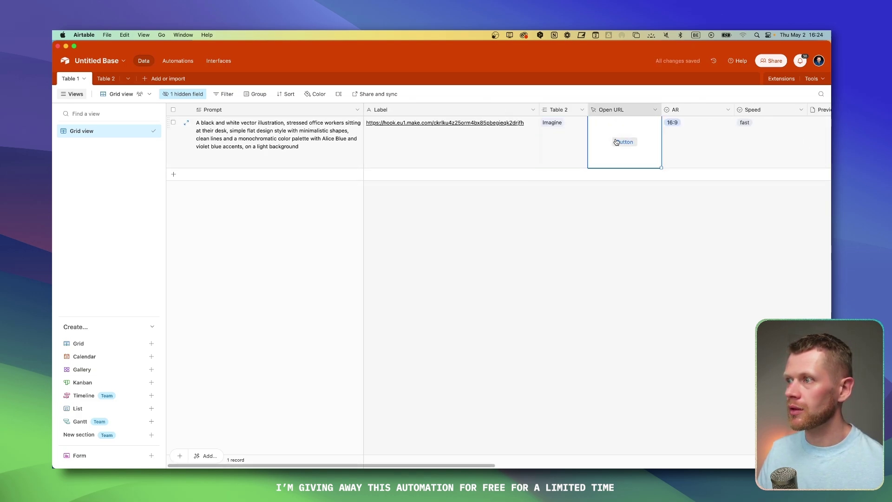
left_click(617, 142)
key("cmd+w")
left_click(613, 76)
Step: Check the HTTP module's 401 output, then run the nine-module scenario once
left_click(590, 198)
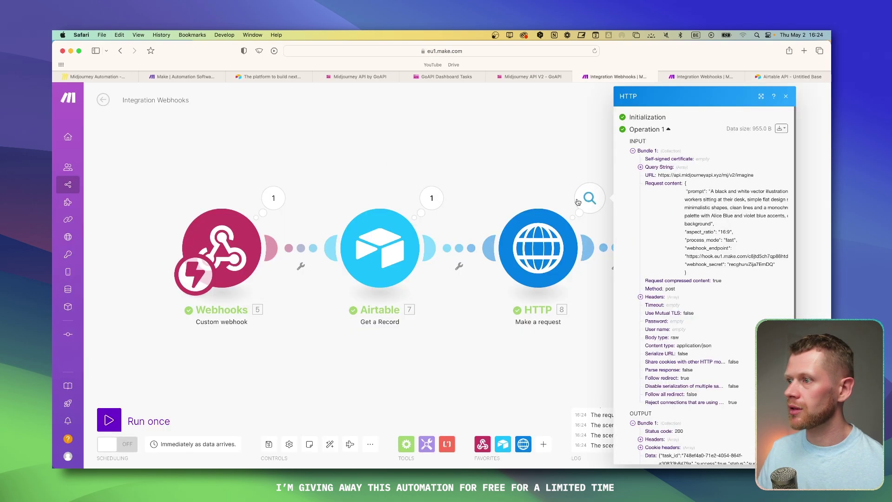
left_click(579, 102)
left_click(694, 78)
left_click(139, 420)
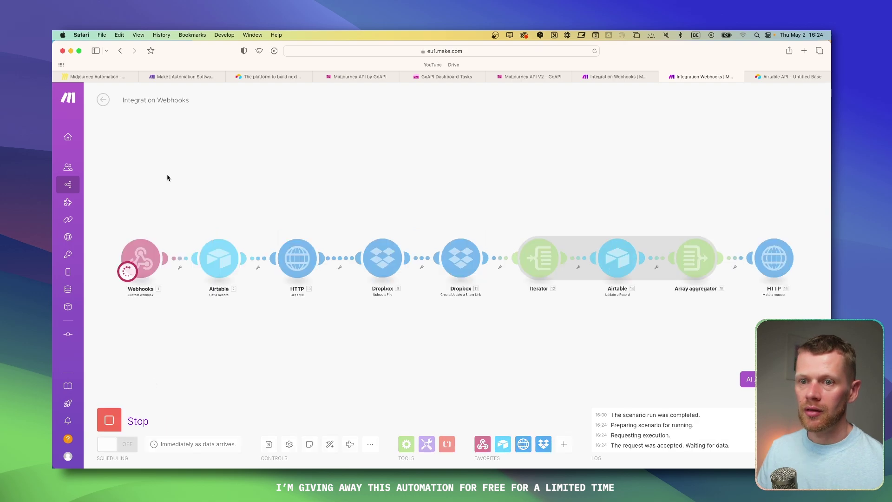
scroll(209, 183, "down", 1)
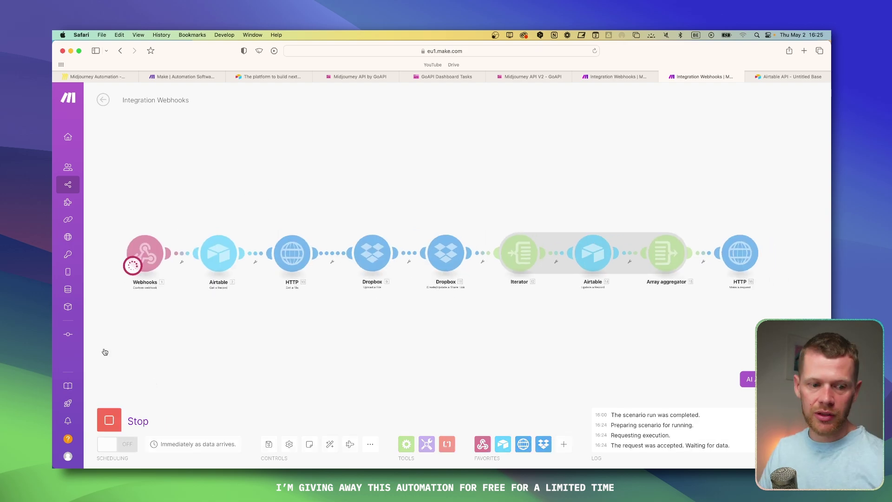
Step: Watch Discord for the Midjourney images and pan the scenario to its later modules
key("super+Tab")
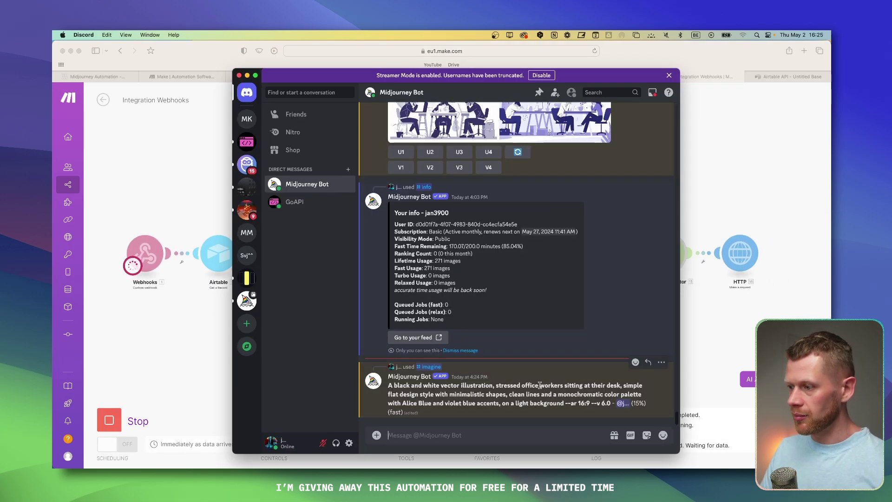
key("super+Tab")
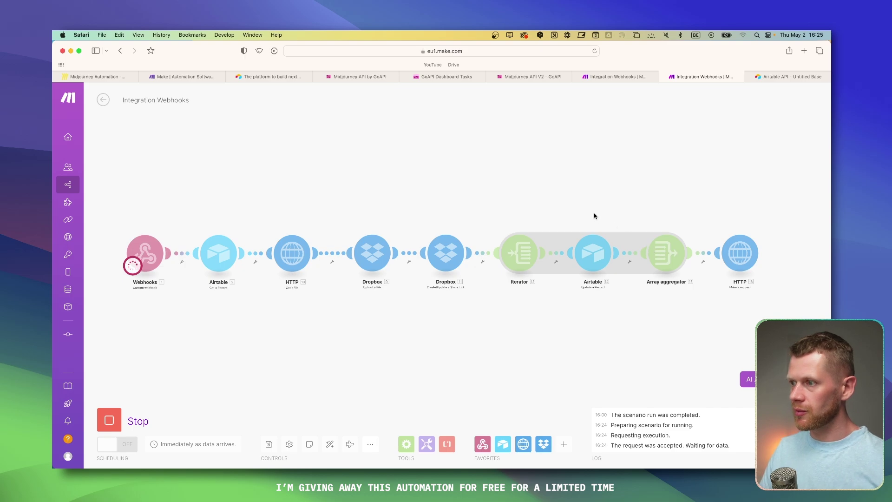
key("super+Tab")
key("super+Tab")
scroll(129, 269, "up", 1)
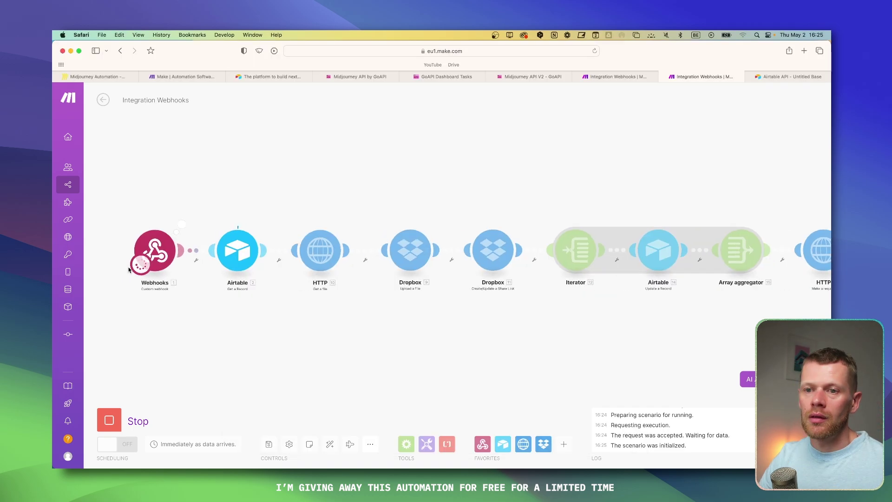
scroll(299, 241, "down", 3)
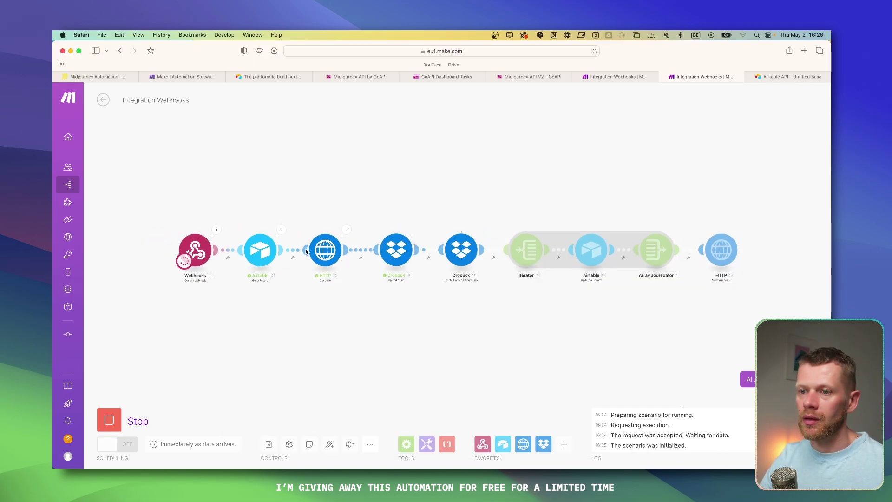
scroll(412, 255, "up", 2)
scroll(442, 233, "down", 1)
scroll(488, 209, "up", 2)
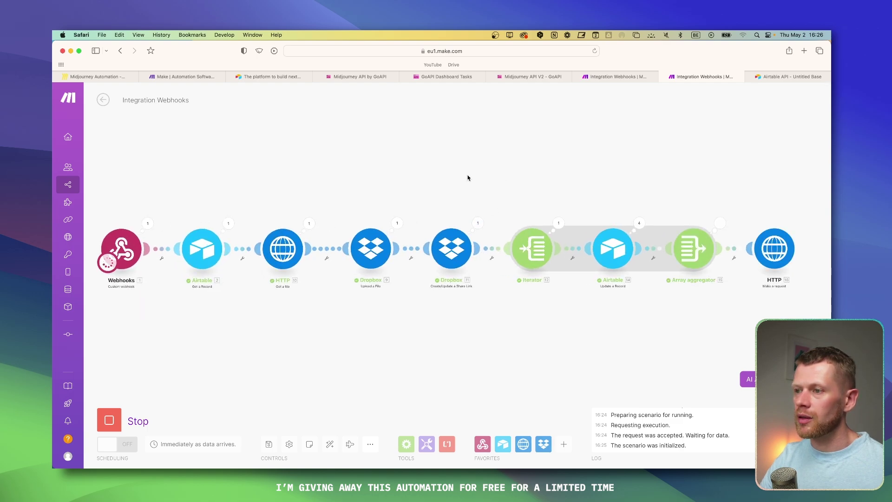
left_click_drag(599, 165, 464, 158)
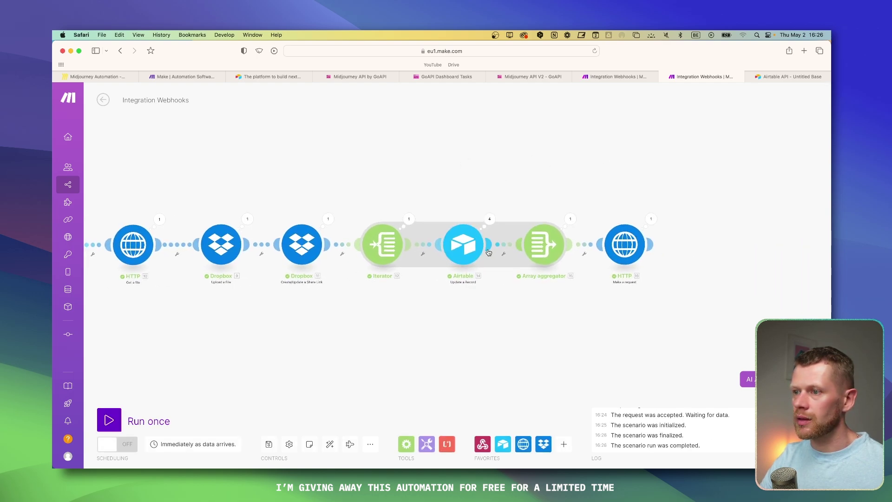
Step: Review the HTTP request's input and output, then bring up the Airtable base
left_click(650, 220)
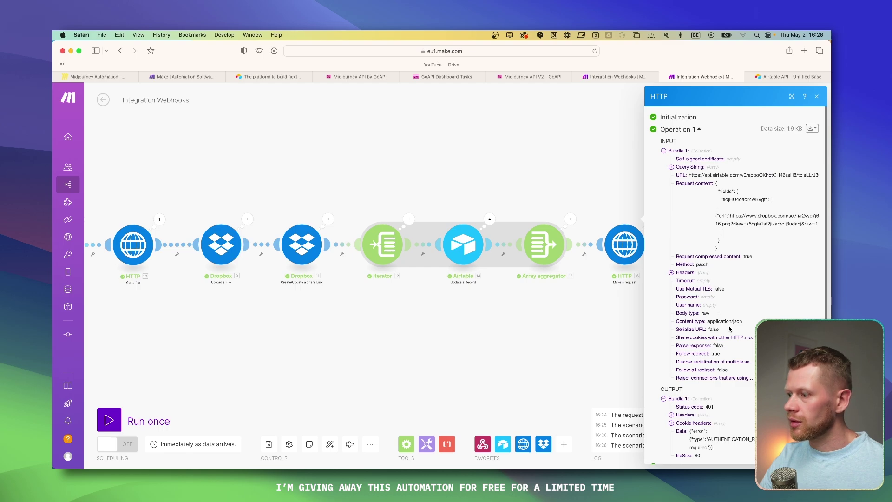
scroll(713, 381, "down", 1)
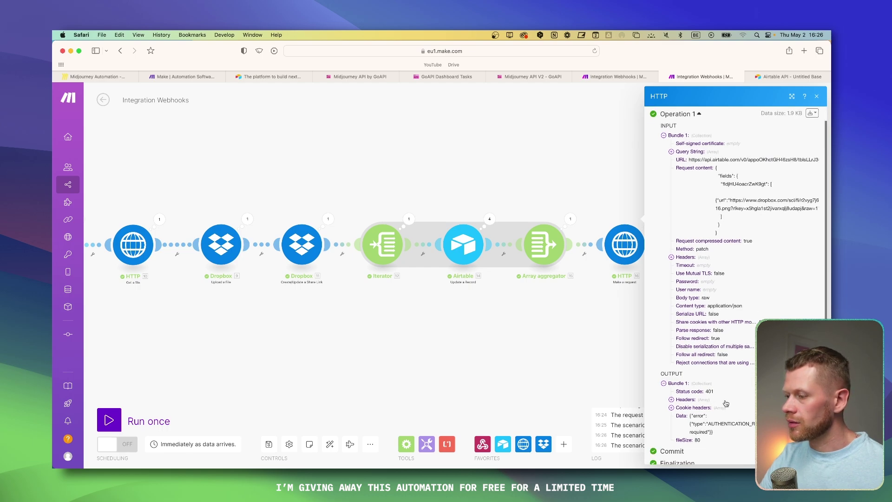
left_click(587, 381)
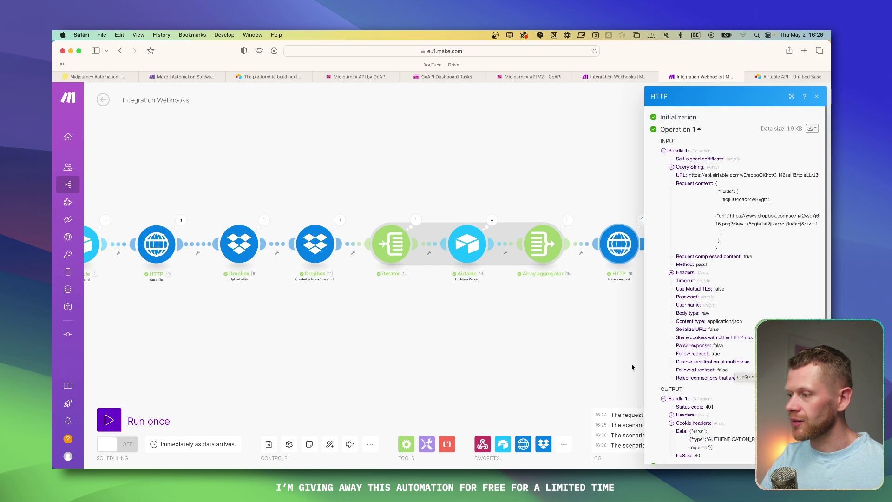
left_click(589, 376)
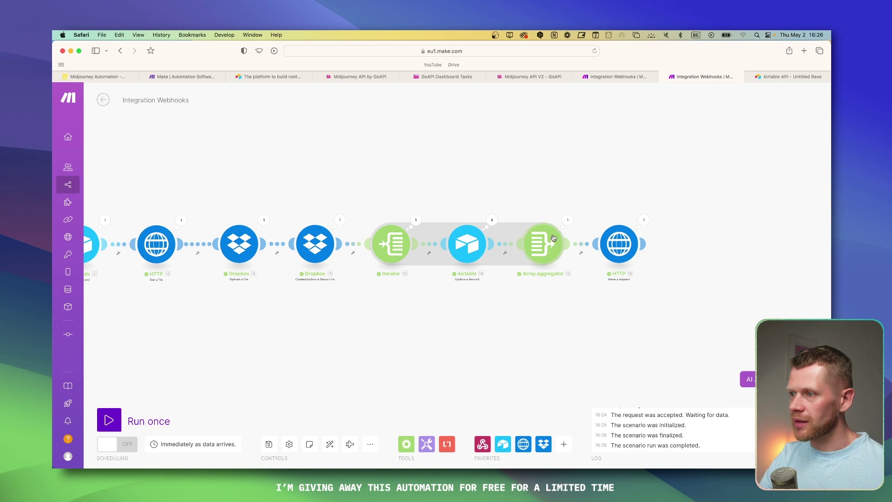
key("super+Tab")
scroll(442, 277, "right", 6)
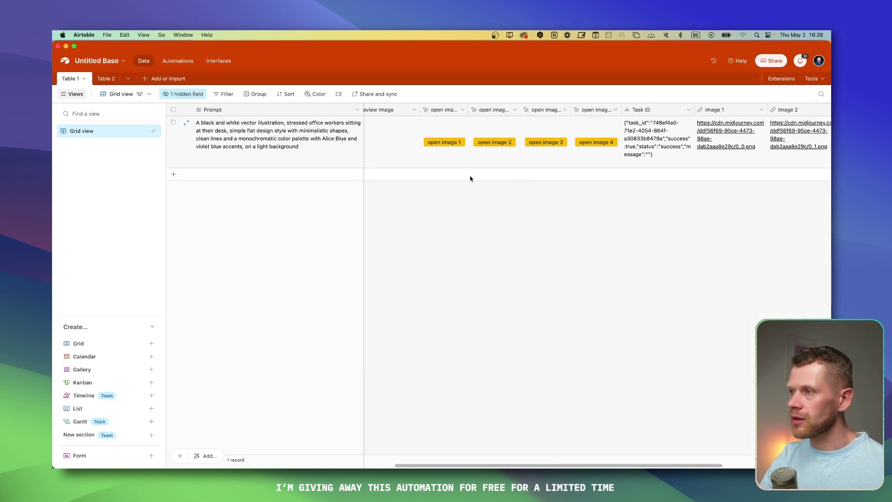
Step: View the first generated image, then return to the Airtable base and Integration Webhooks scenario
left_click(463, 142)
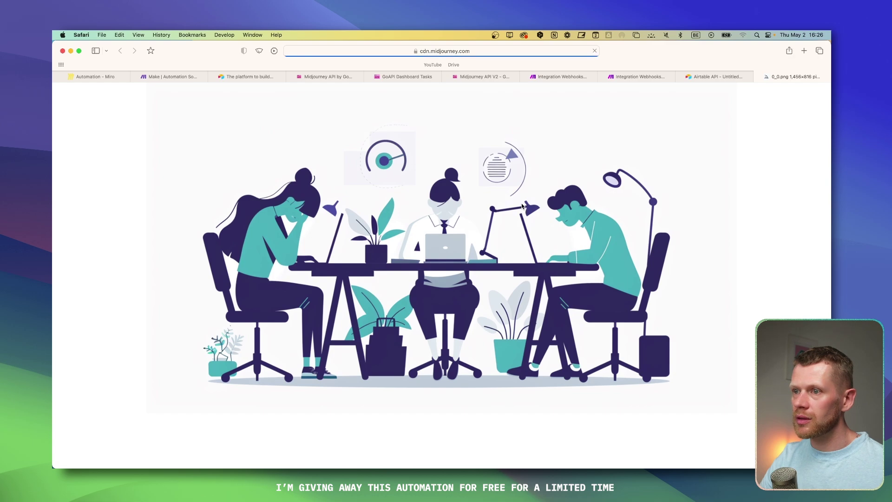
key("super+w")
key("super+Tab")
key("super+Tab")
key("super+Tab")
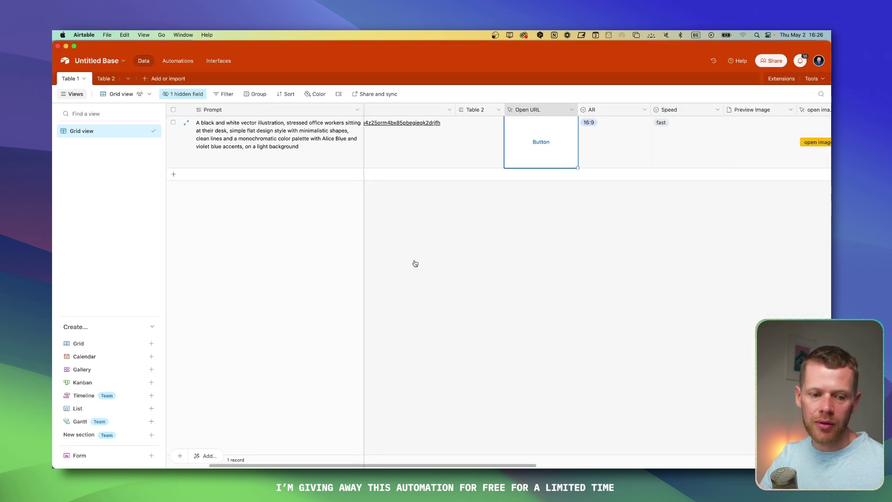
key("super+Tab")
key("super+Tab")
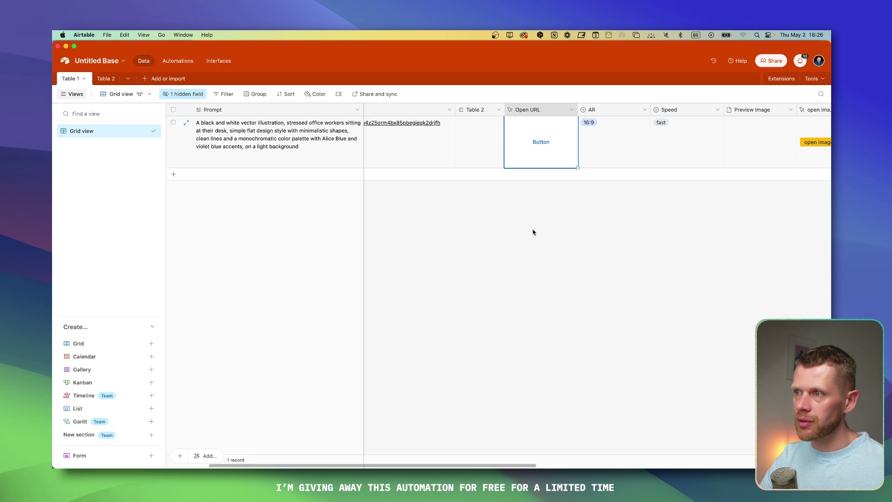
key("super+Tab")
left_click(699, 77)
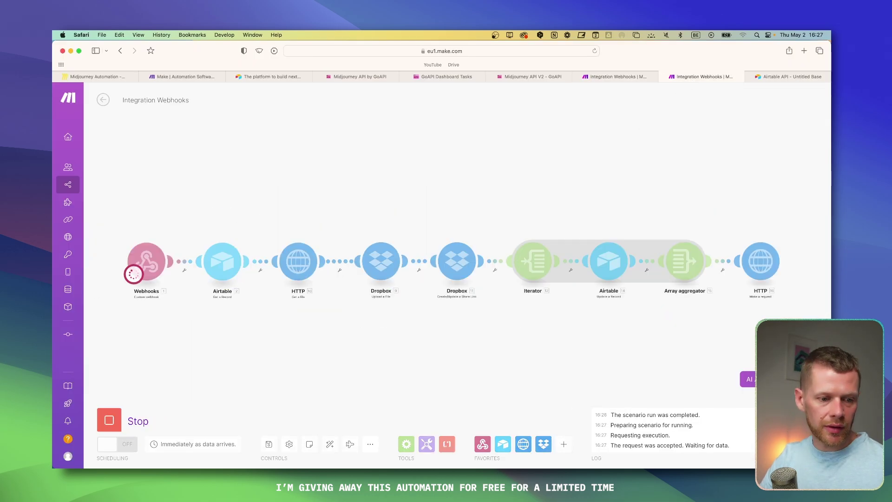
key("ctrl+shift+Tab")
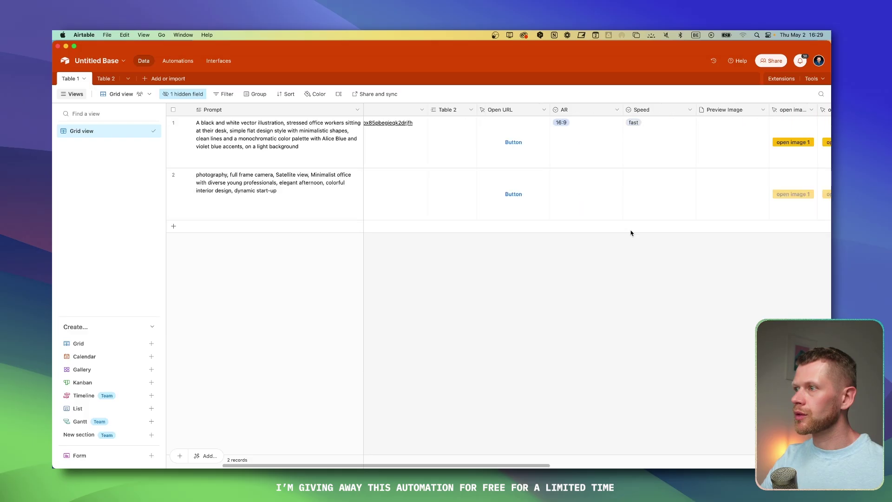
scroll(631, 233, "right", 5)
scroll(528, 197, "left", 5)
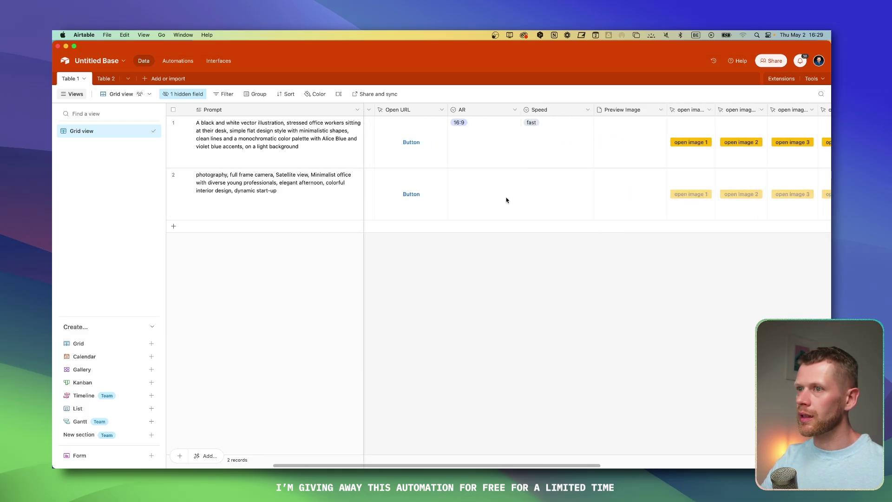
Step: Set row 2's AR to 16:9 and its Speed to fast
left_click(501, 201)
left_click(500, 201)
left_click(495, 221)
double_click(547, 194)
left_click(534, 217)
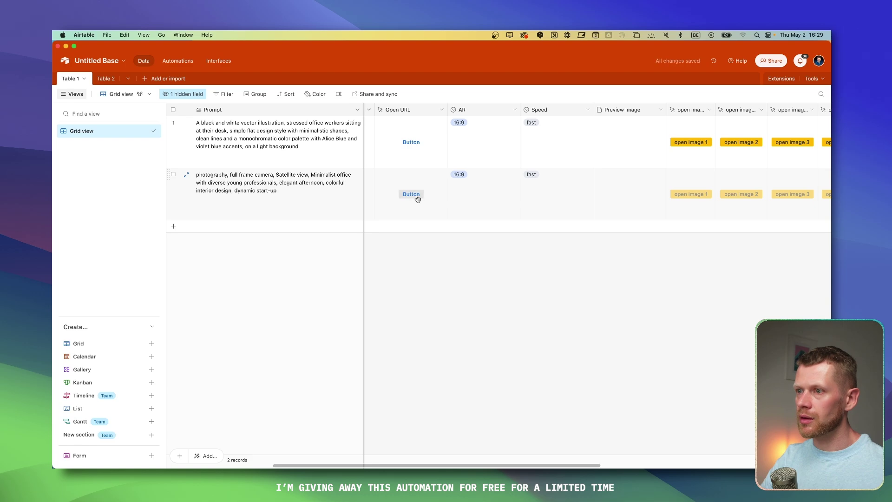
Step: Link row 2's Table 2 field to the Imagine record and send its prompt for generation
scroll(417, 198, "left", 5)
left_click(592, 191)
left_click(562, 192)
left_click(551, 179)
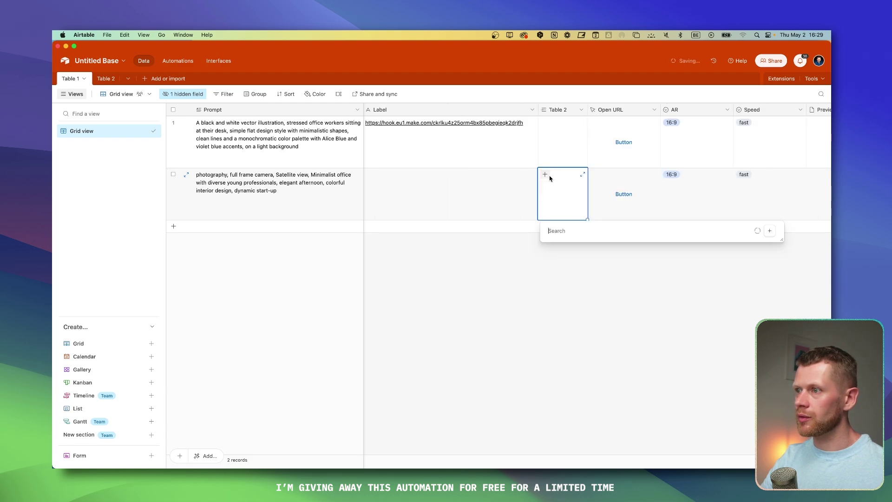
left_click(567, 246)
left_click(624, 194)
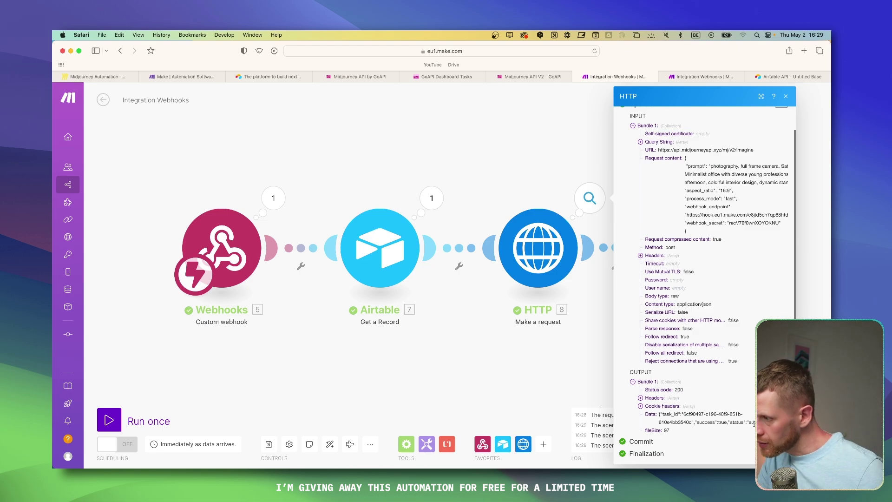
Step: Review the token's scopes and its Untitled Base access, moving the token page window up and left
scroll(704, 279, "up", 1)
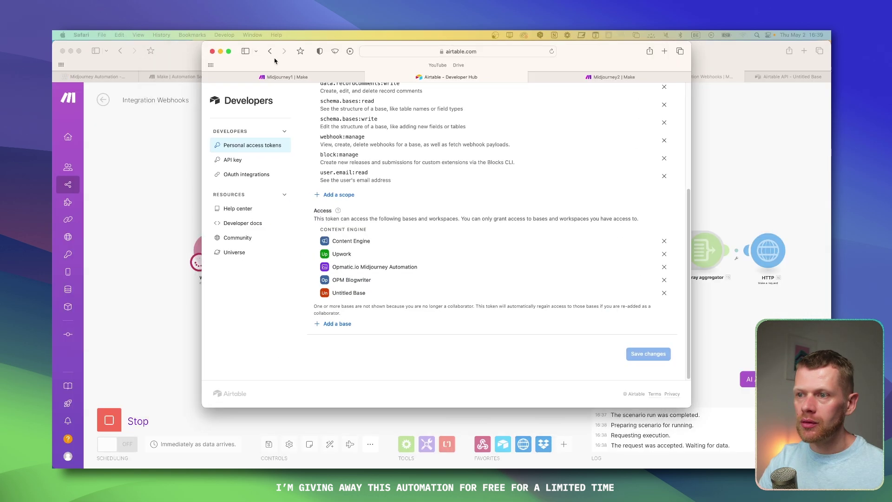
left_click_drag(306, 127, 277, 99)
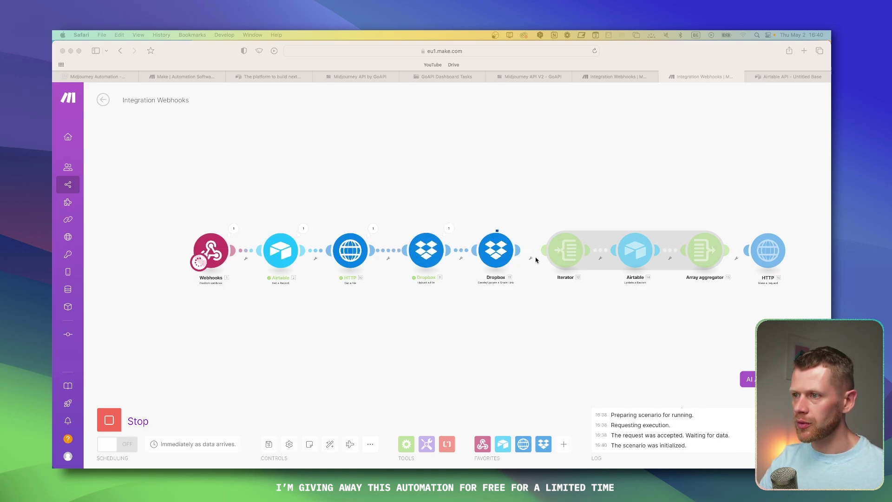
Step: Check the HTTP request's run details to confirm the image-upload run completed
scroll(579, 219, "up", 2)
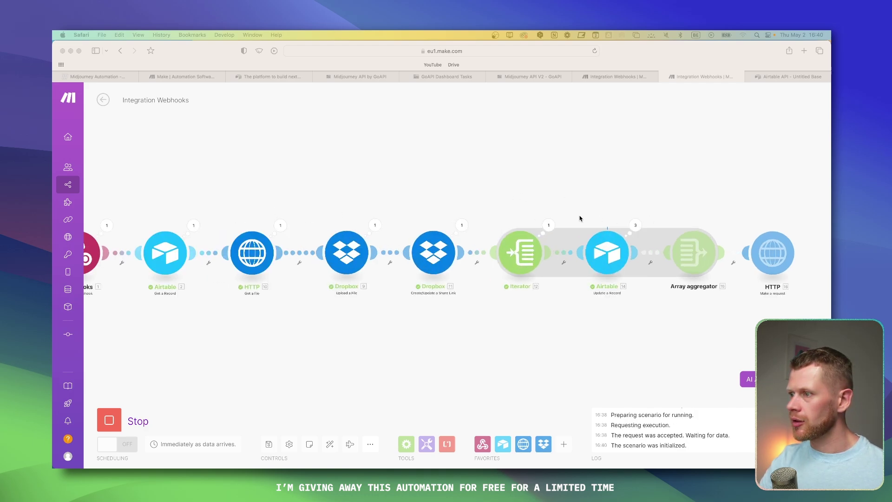
left_click(804, 223)
left_click(557, 330)
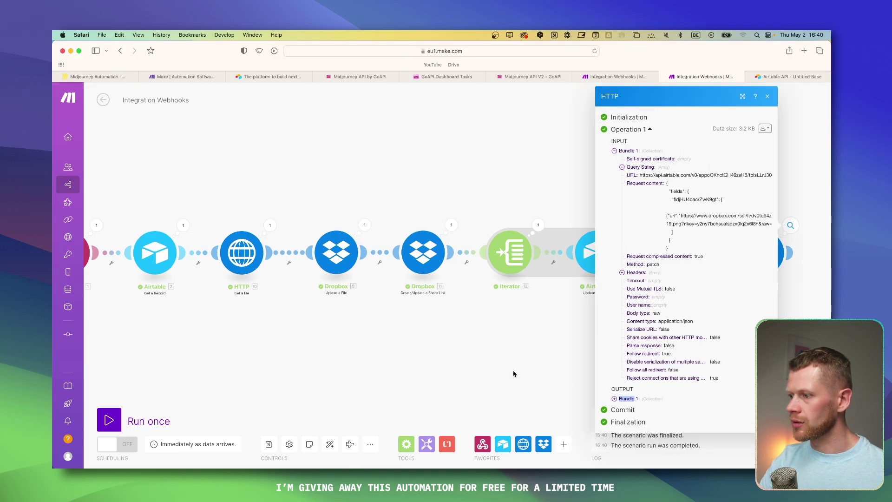
Step: View row 2's new preview image in Airtable, then select row 2's prompt
key("super+Tab")
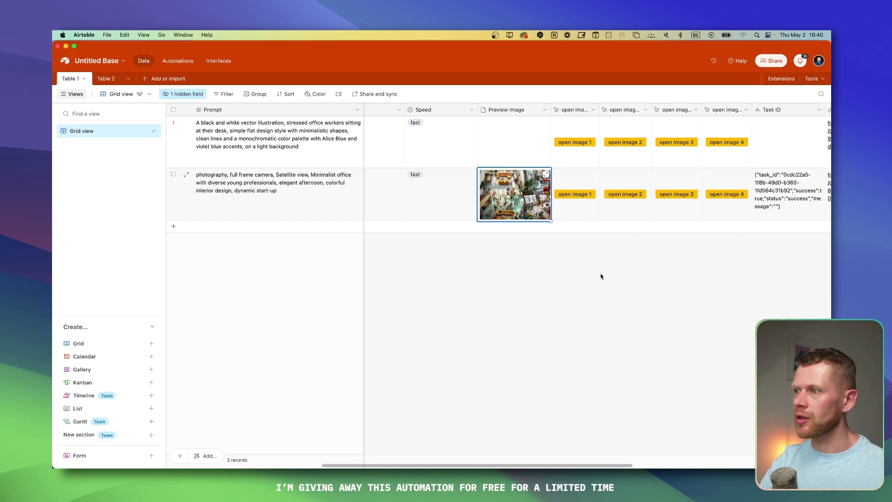
left_click(574, 194)
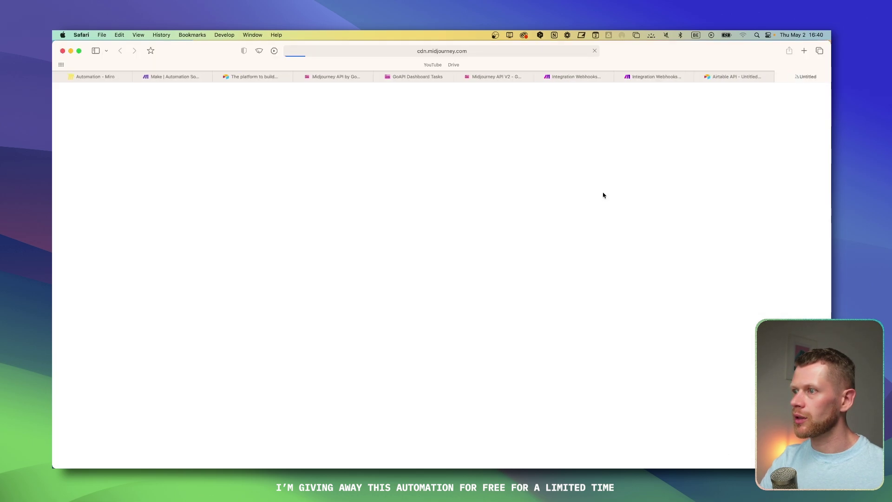
key("super+w")
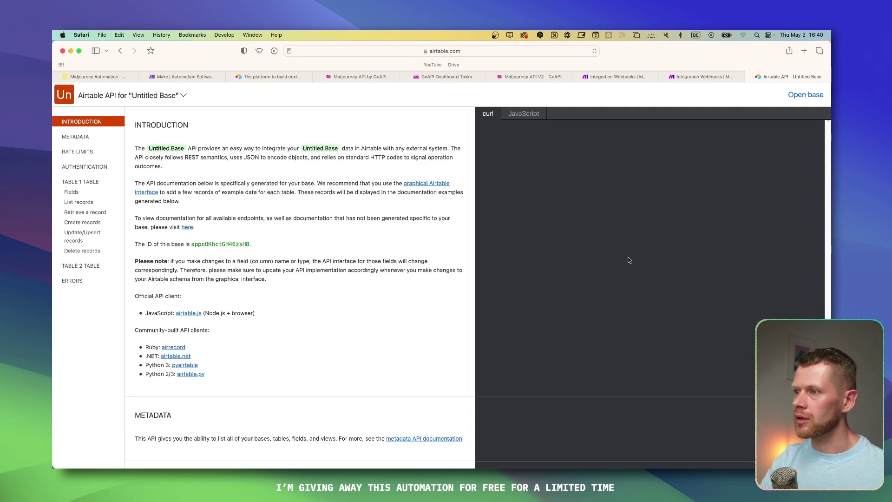
key("super+Tab")
left_click(316, 214)
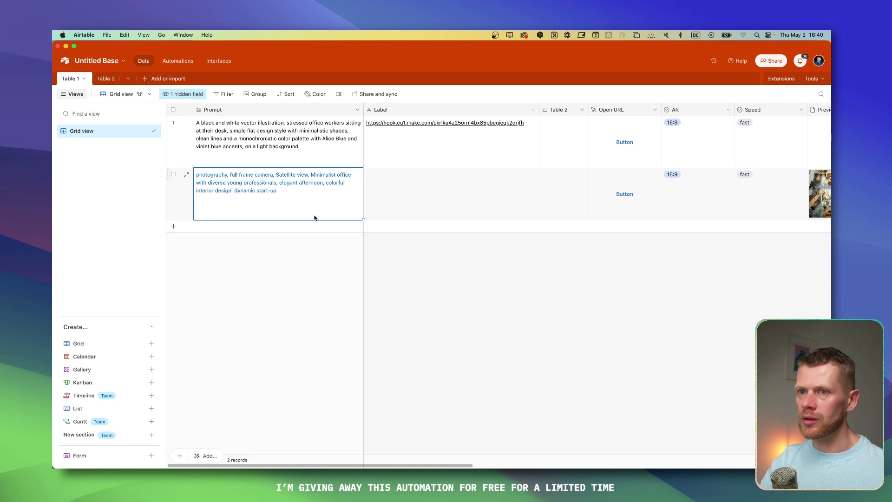
Step: Add four new records and paste row 2's photography prompt into rows 3–6
left_click(173, 226)
left_click(174, 278)
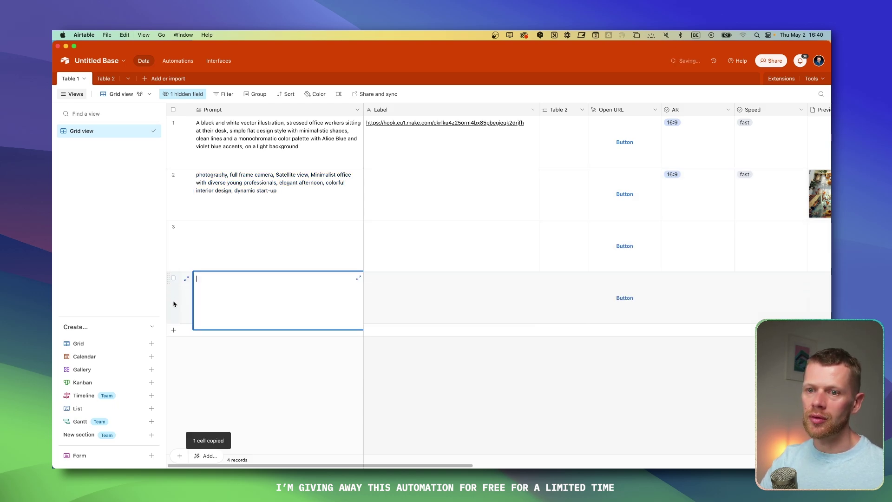
left_click(173, 330)
left_click(173, 382)
left_click(282, 244, "shift")
type("photography, full frame camera, Satellite view, Minimalist office with diverse young professionals, elegant afternoon, colorful interior design, dynamic start-up")
Step: Copy row 2's Imagine link into the Table 2 cells of rows 3–6
left_click(458, 245)
left_click(567, 196)
key("super+c")
left_click(560, 418, "shift")
key("super+v")
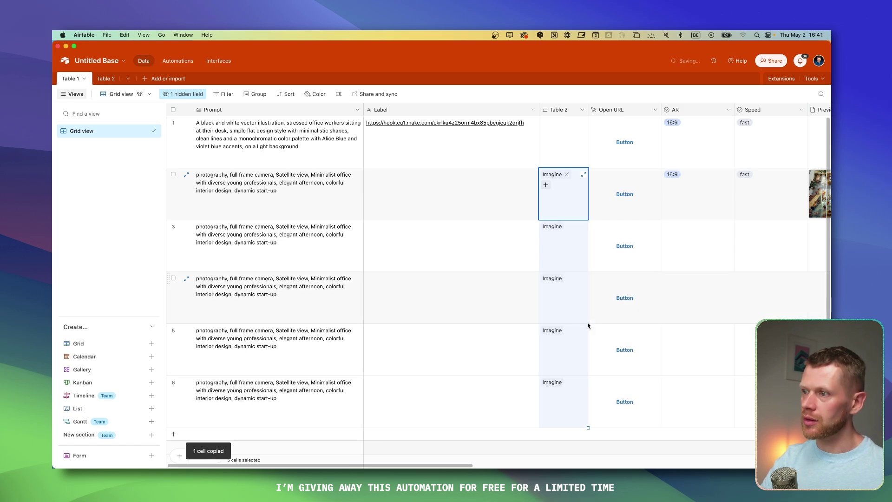
left_click(510, 288)
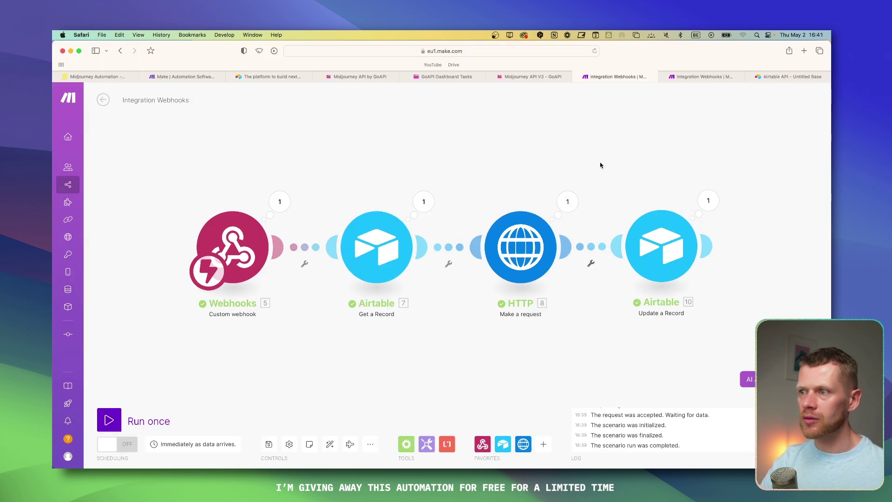
scroll(558, 186, "up", 3)
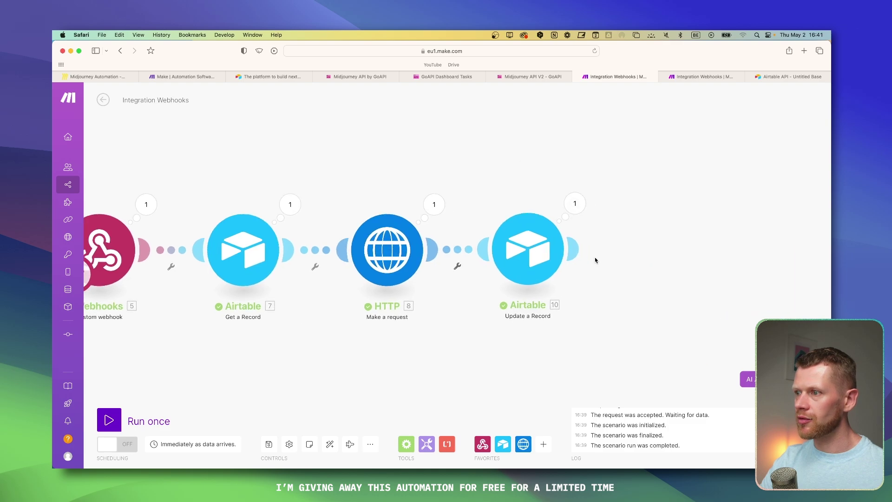
Step: Add a Tools Sleep module with a 25-second delay after Update a Record, then confirm scenario settings
left_click(576, 250)
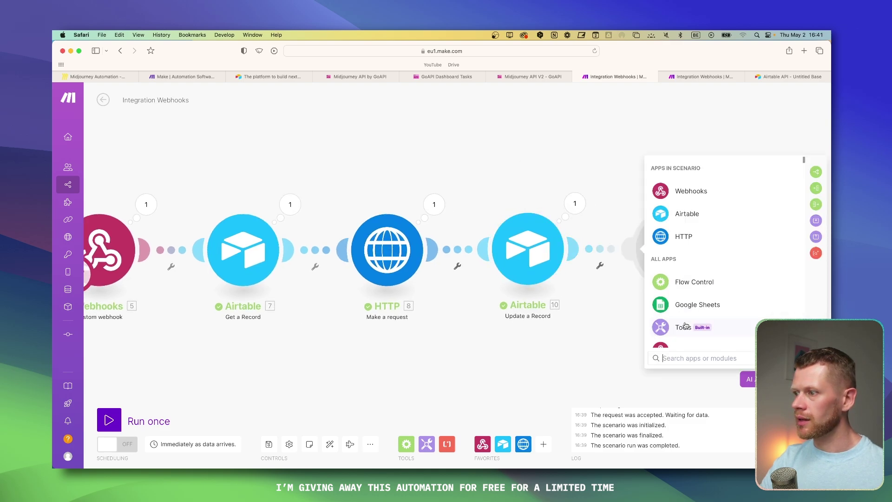
left_click(686, 324)
scroll(690, 298, "down", 2)
left_click(691, 291)
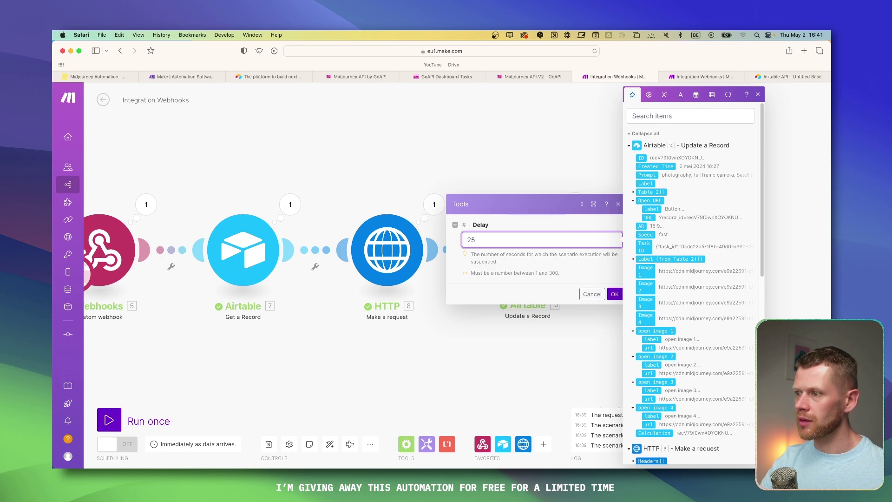
left_click(615, 293)
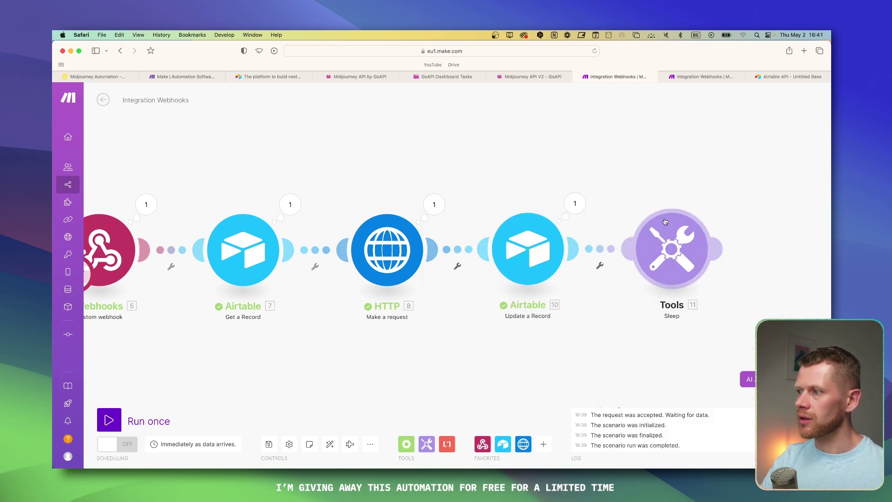
left_click(289, 444)
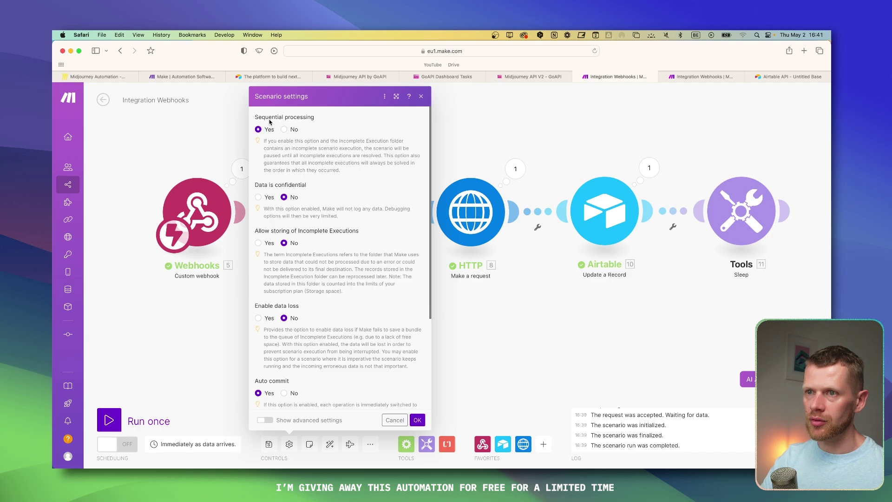
left_click(418, 420)
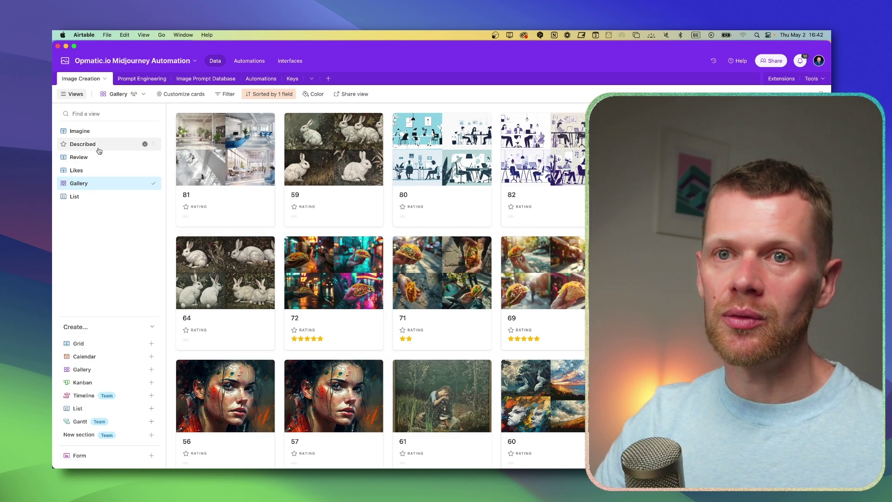
Step: Rate record 82 five stars in the Review view, then switch to the Gallery view
left_click(93, 131)
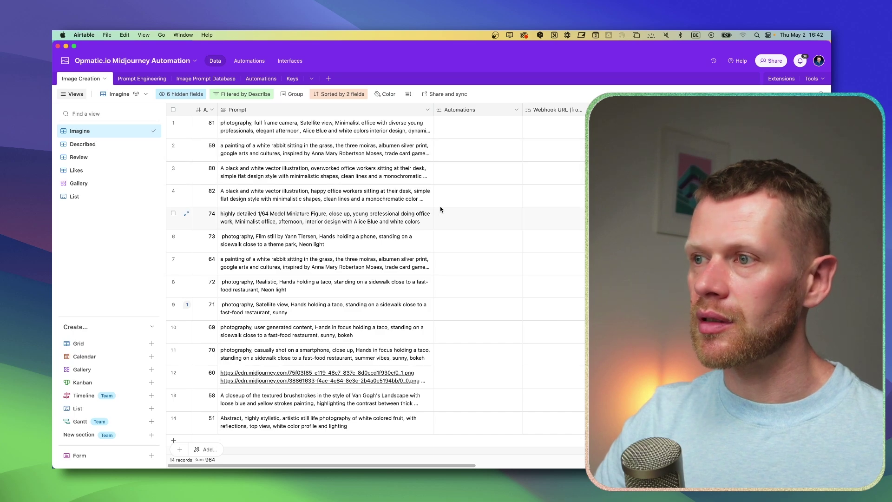
scroll(422, 228, "right", 10)
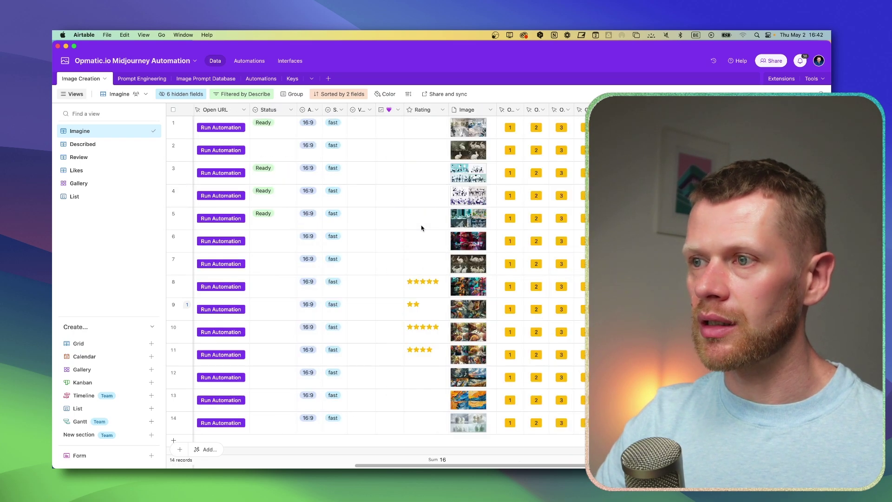
scroll(422, 212, "left", 10)
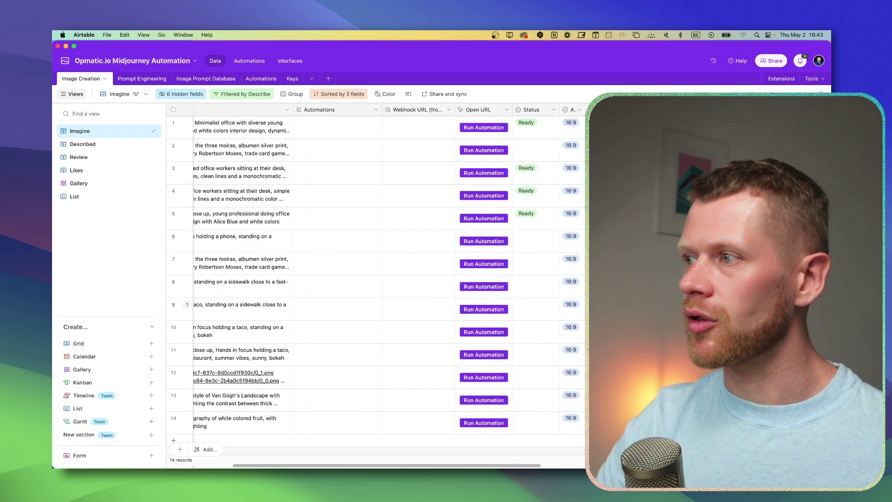
scroll(422, 212, "left", 5)
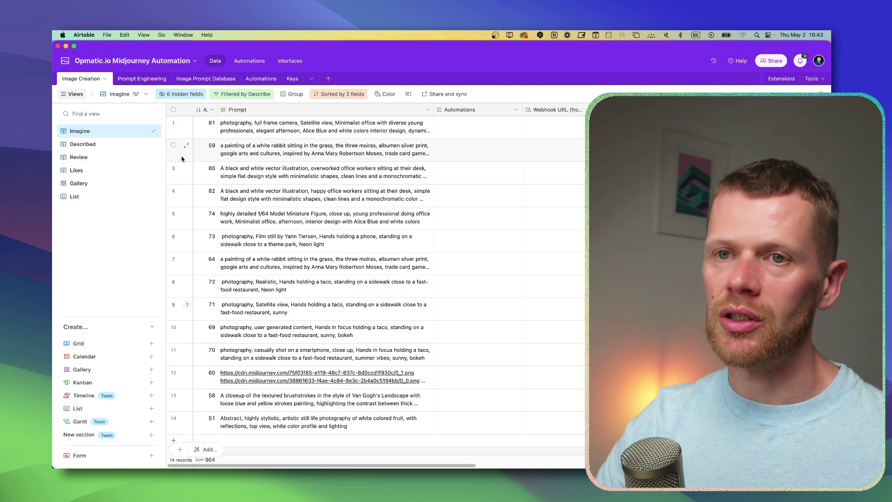
left_click(84, 158)
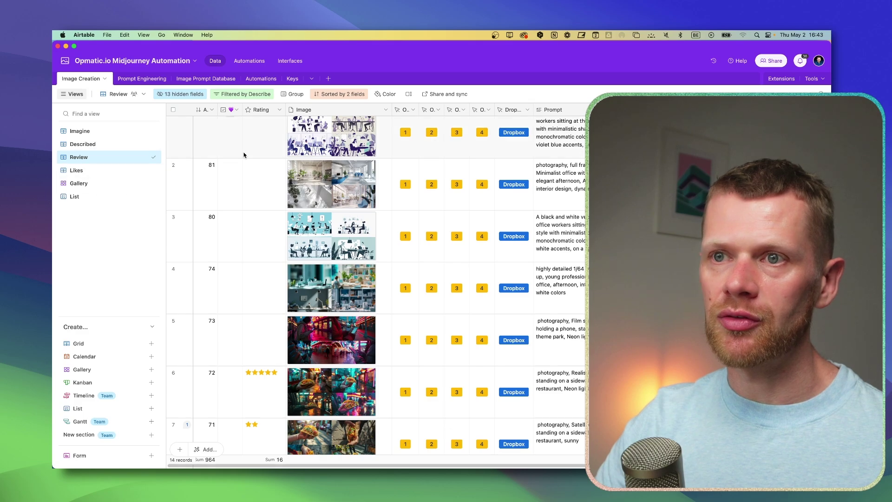
scroll(264, 140, "up", 1)
left_click(274, 122)
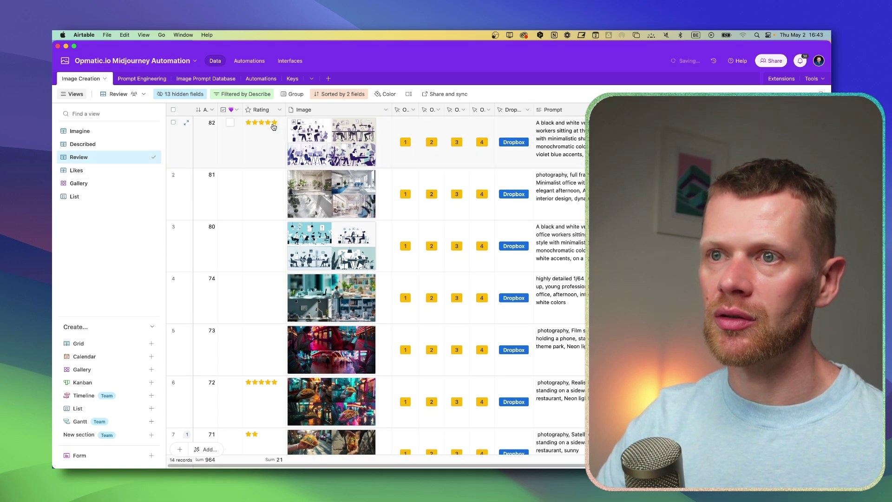
left_click(95, 183)
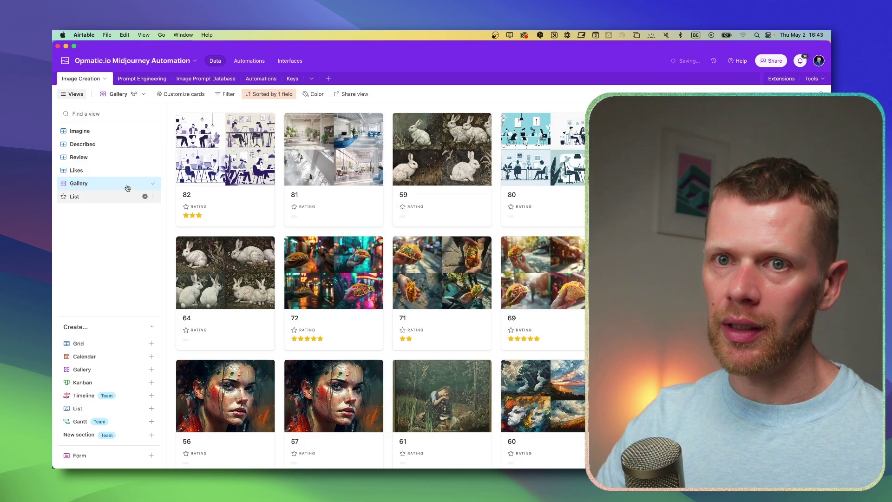
Step: Open the Prompt Engineering table and inspect row 2's 3d Animation medium and row 1's Prompt
left_click(108, 172)
left_click(141, 79)
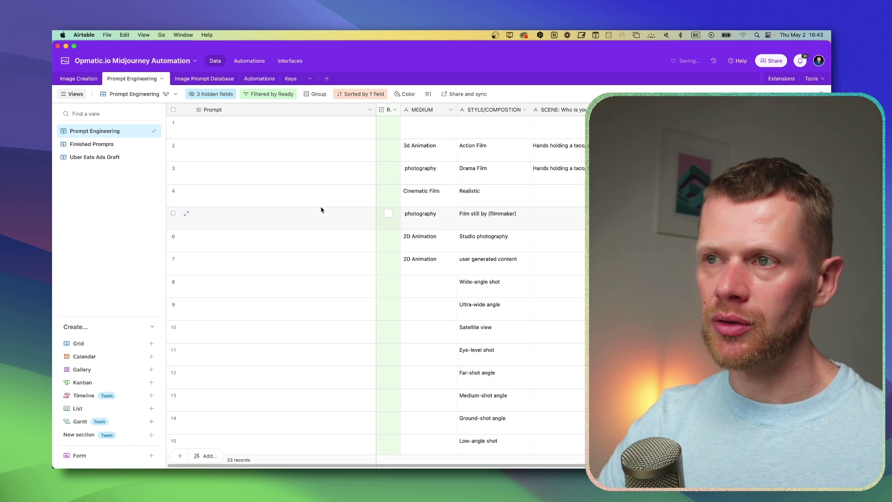
left_click(124, 82)
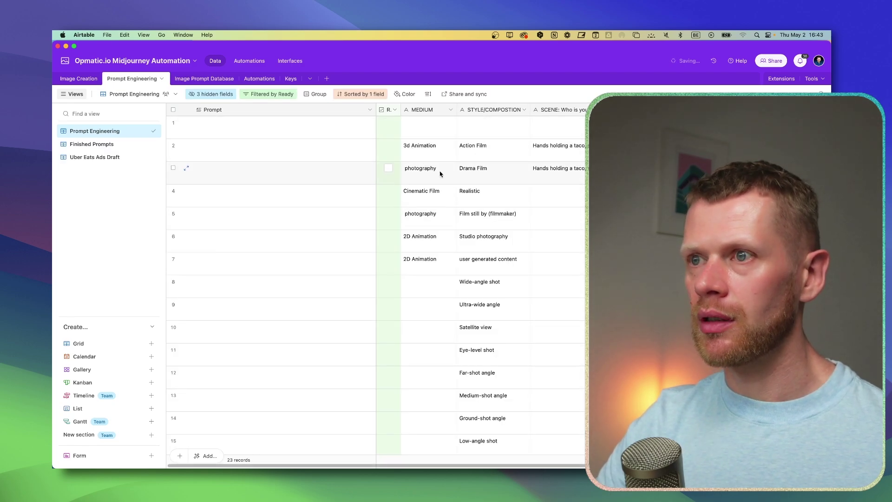
scroll(440, 173, "right", 8)
scroll(430, 223, "left", 8)
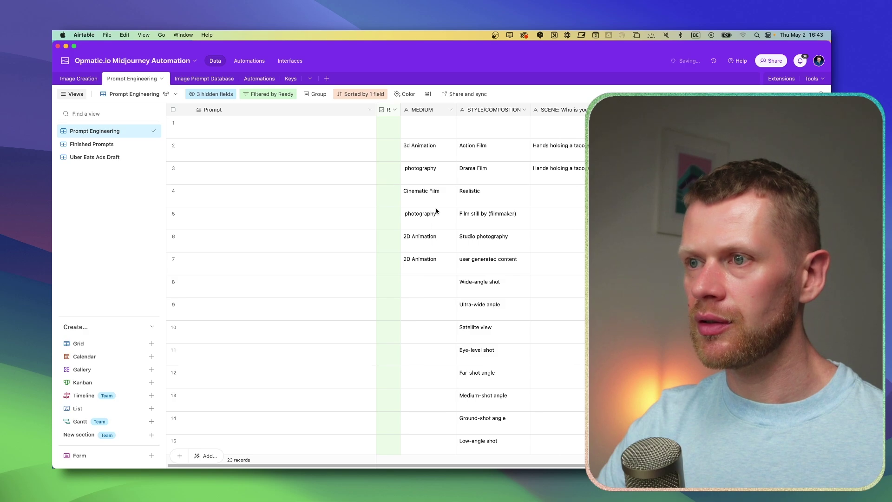
left_click(420, 146)
scroll(441, 126, "right", 1)
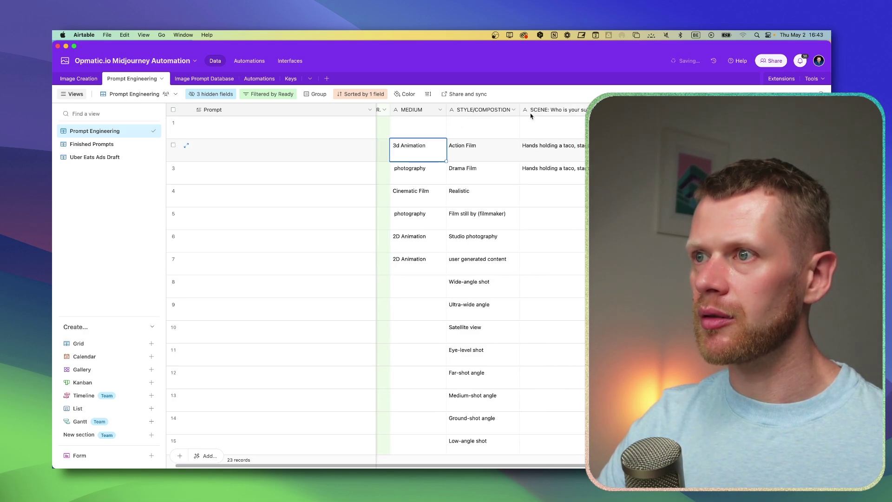
scroll(566, 125, "right", 10)
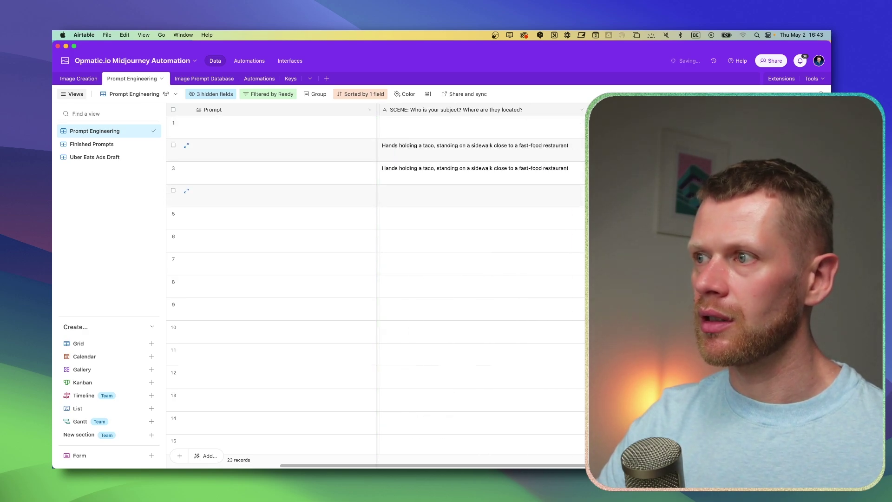
scroll(481, 279, "left", 8)
left_click(333, 135)
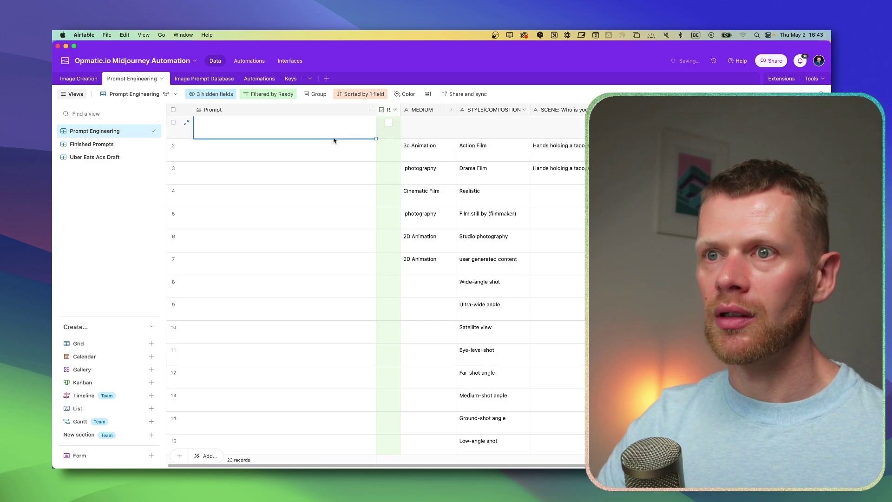
scroll(473, 232, "down", 10)
scroll(477, 233, "up", 10)
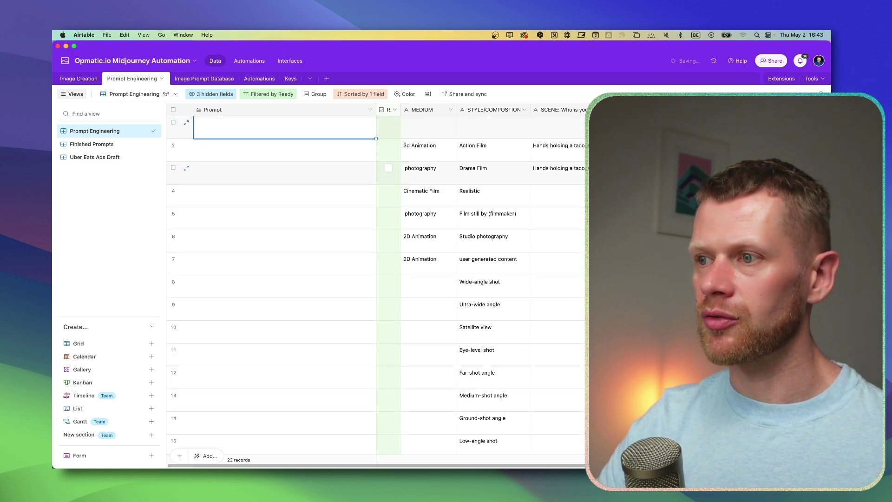
double_click(306, 137)
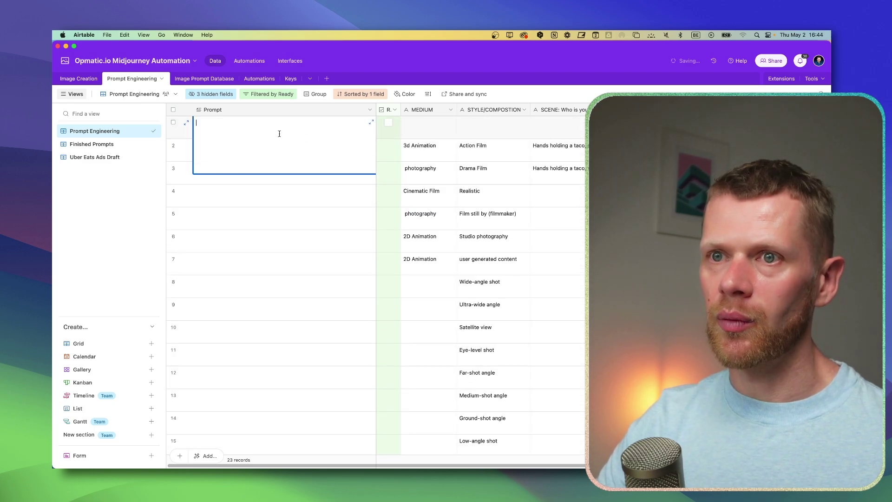
Step: Show the Finished Prompts view of assembled photography prompts
left_click(89, 145)
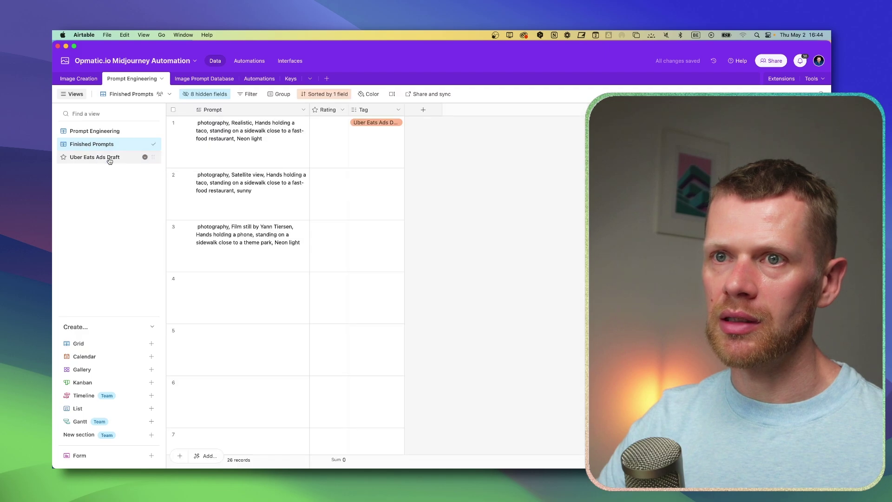
left_click(94, 131)
left_click(99, 147)
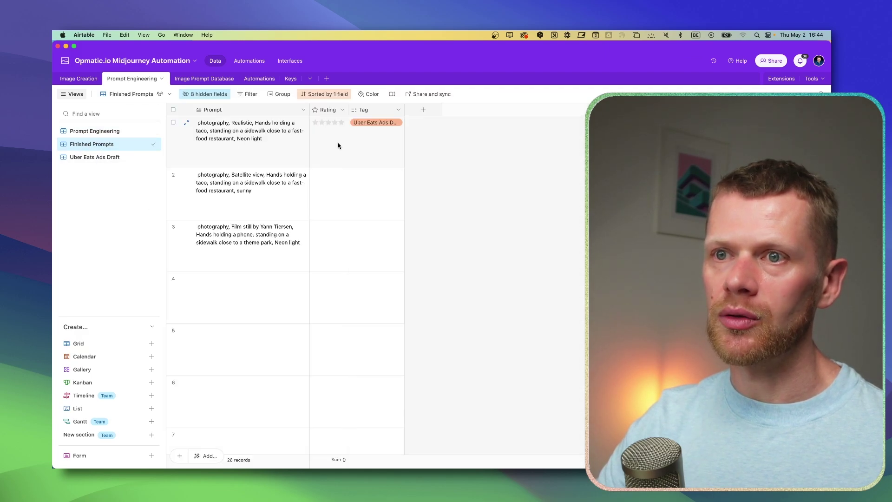
Step: Copy the second painting's URL from the Image Prompt Database table
left_click(204, 79)
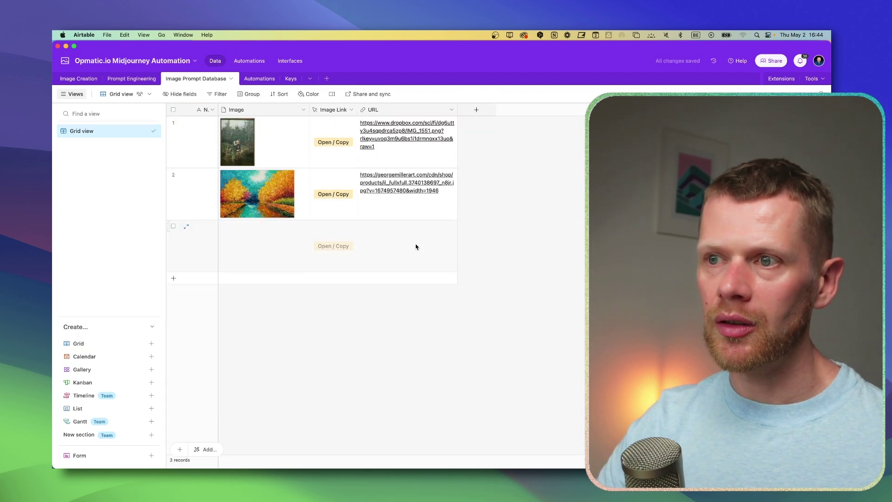
left_click(417, 247)
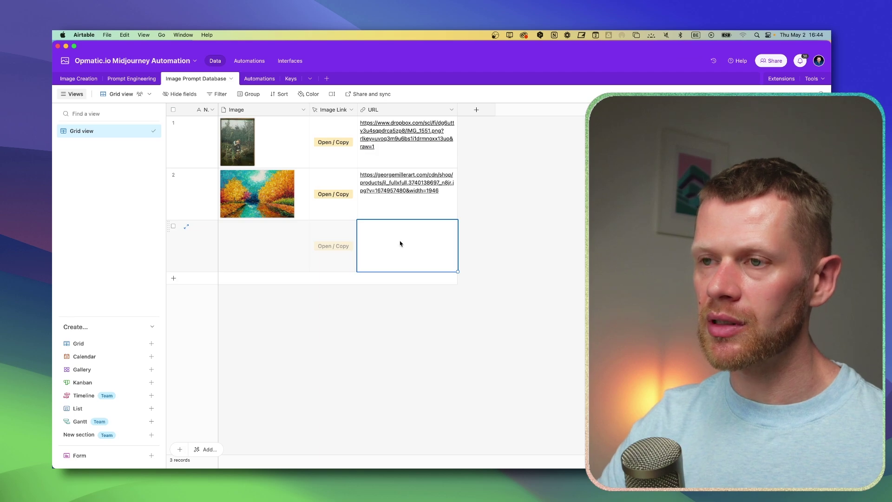
left_click(409, 211)
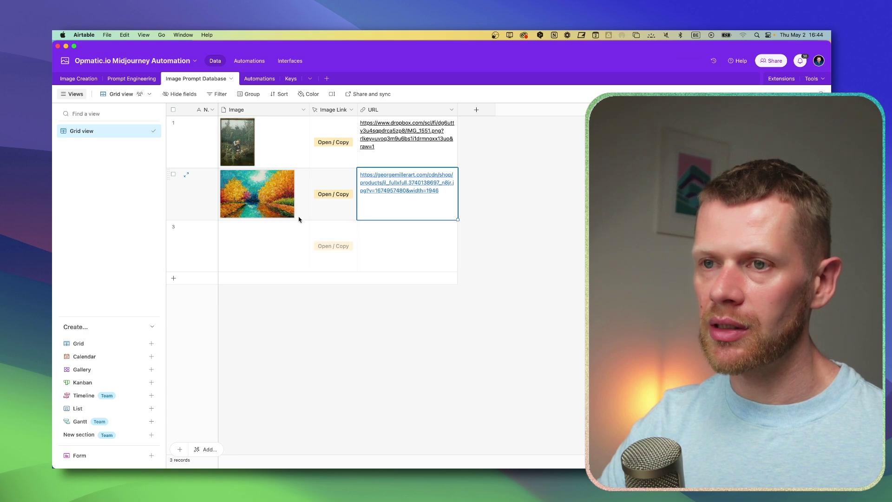
Step: Add record 91 in the Imagine view with the pasted URL as prompt and no linked automation
left_click(86, 79)
left_click(86, 133)
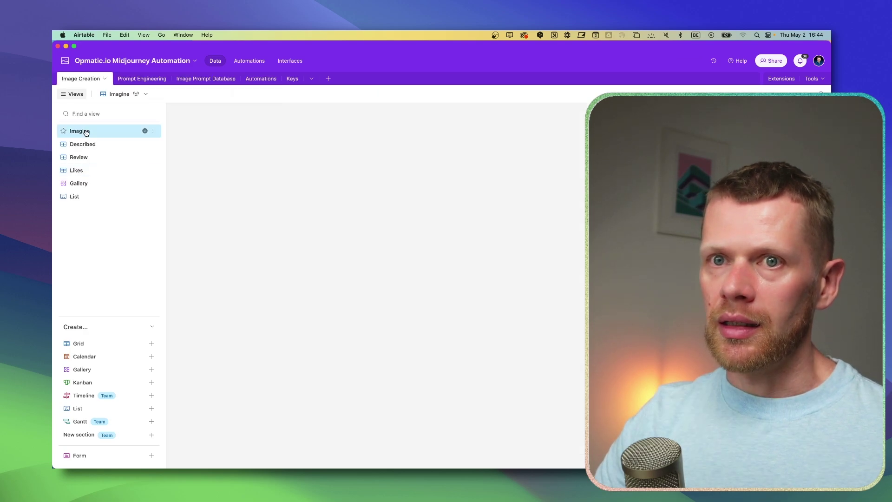
scroll(287, 423, "down", 2)
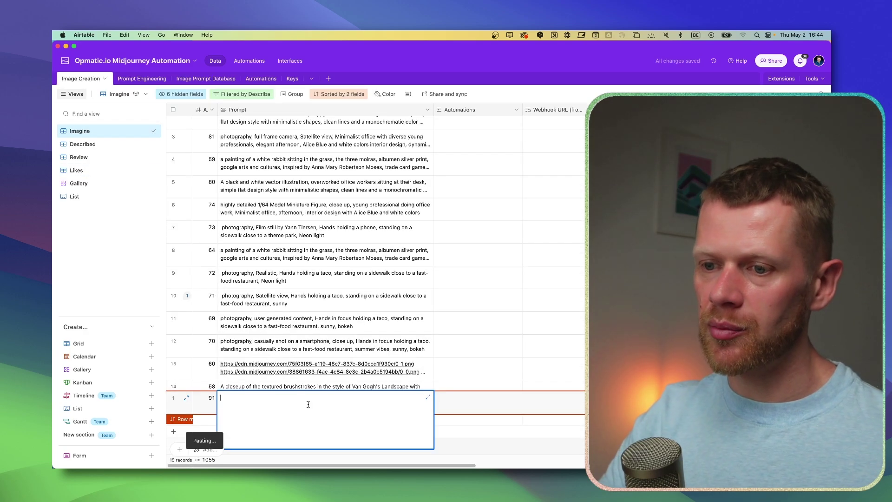
left_click(488, 398)
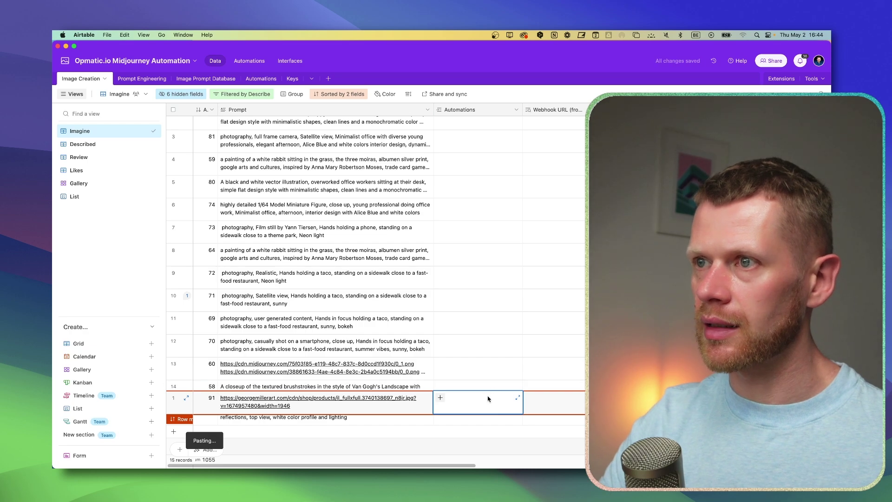
left_click(471, 401)
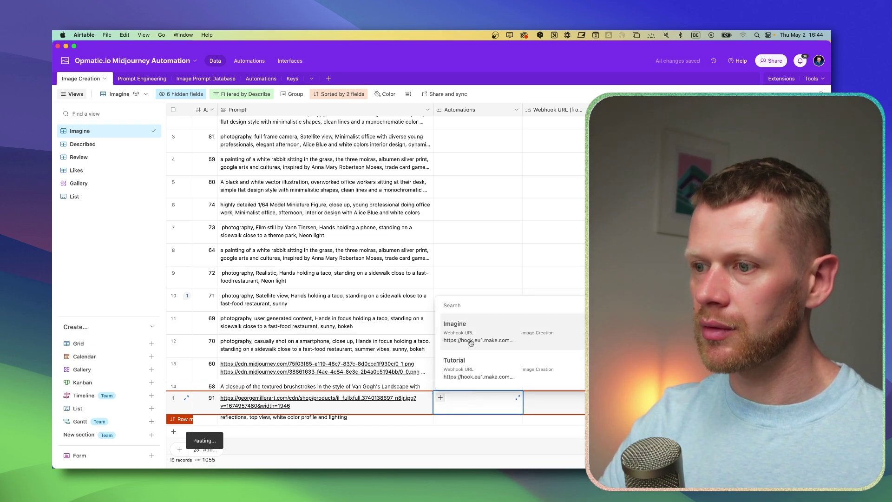
left_click(479, 403)
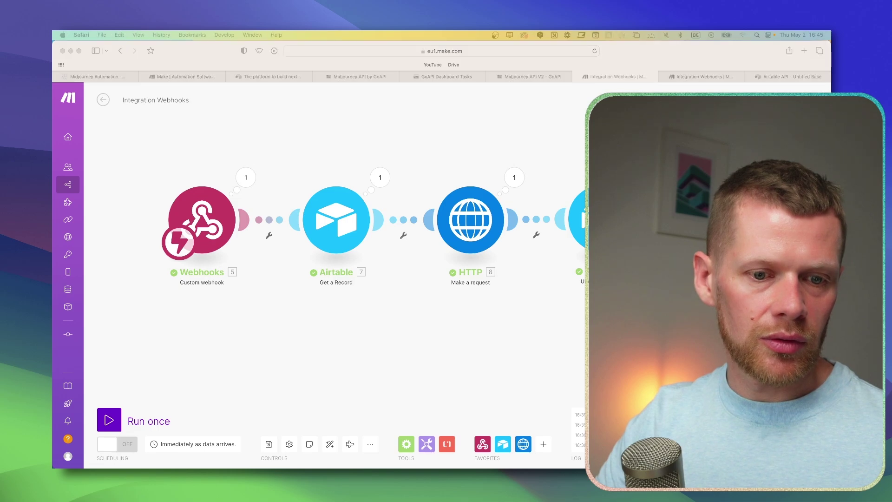
Step: Show the Midjourney1 router scenario, review the Describe HTTP request settings, and check the Image Prompt Database
left_click_drag(385, 182, 527, 80)
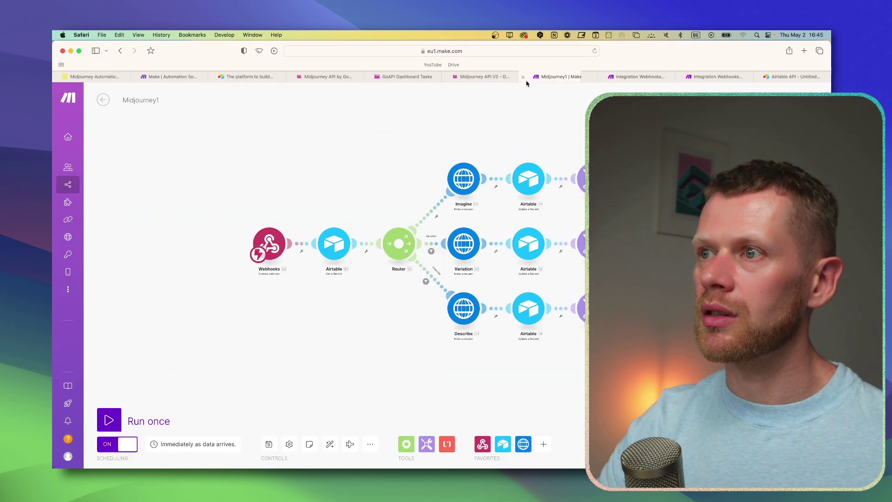
left_click(465, 309)
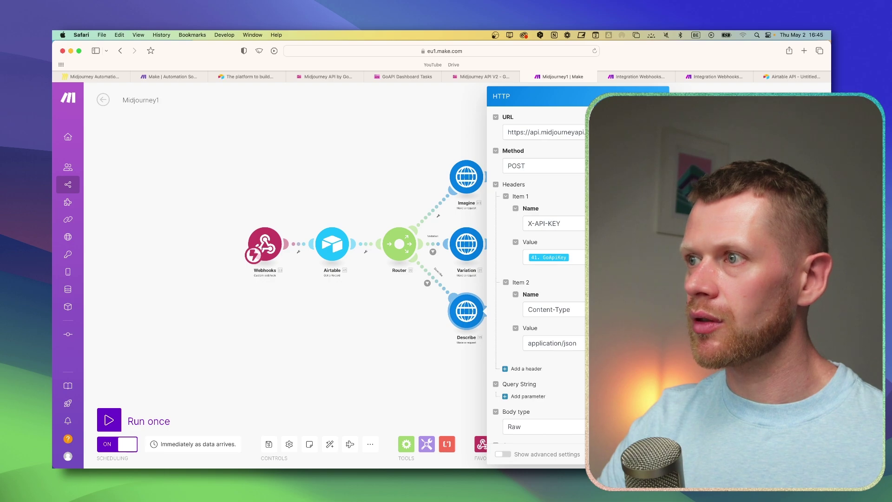
scroll(565, 319, "down", 5)
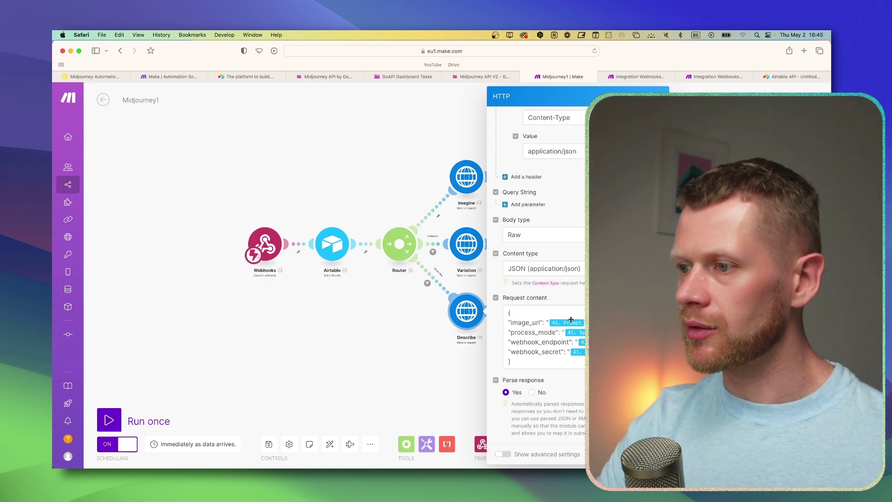
left_click(393, 341)
key("super+Tab")
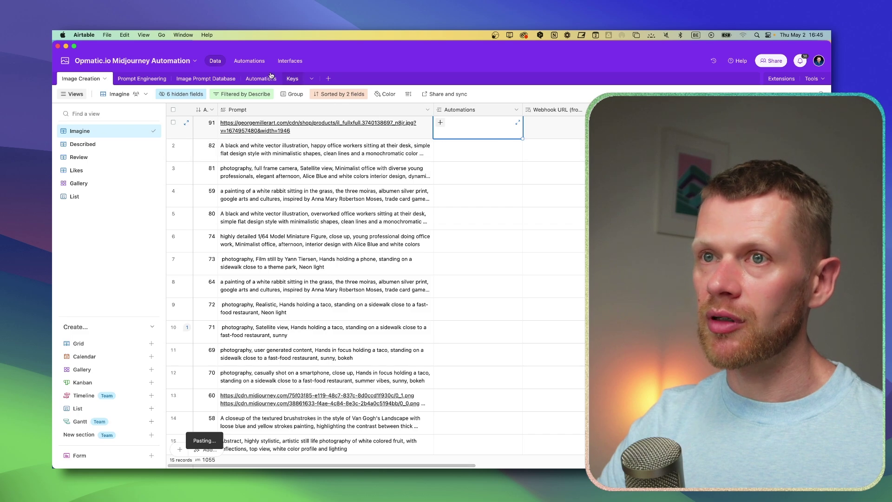
left_click(181, 80)
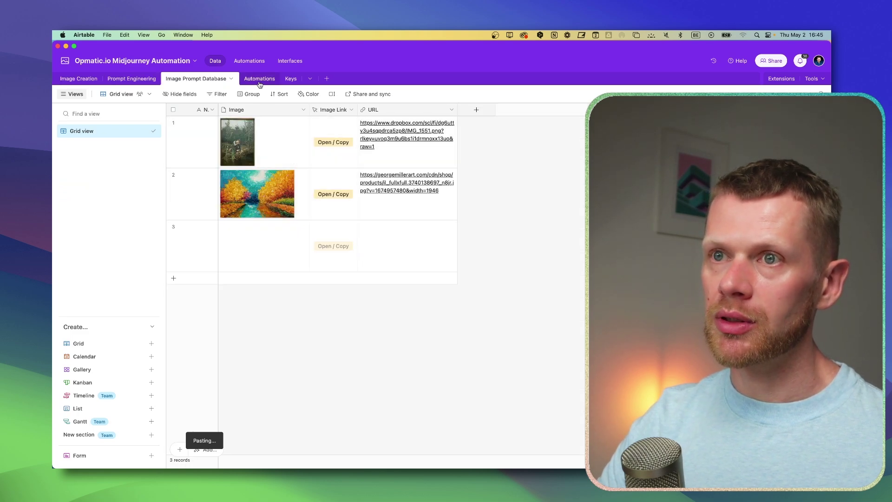
key("super+Tab")
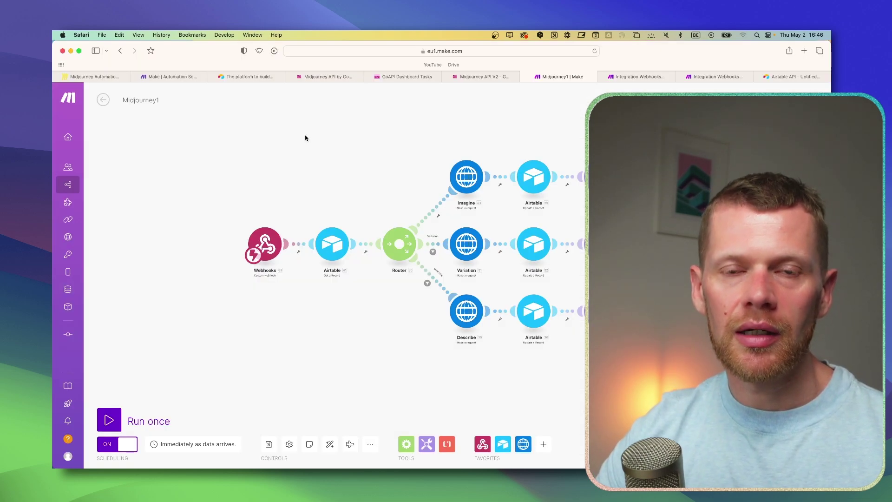